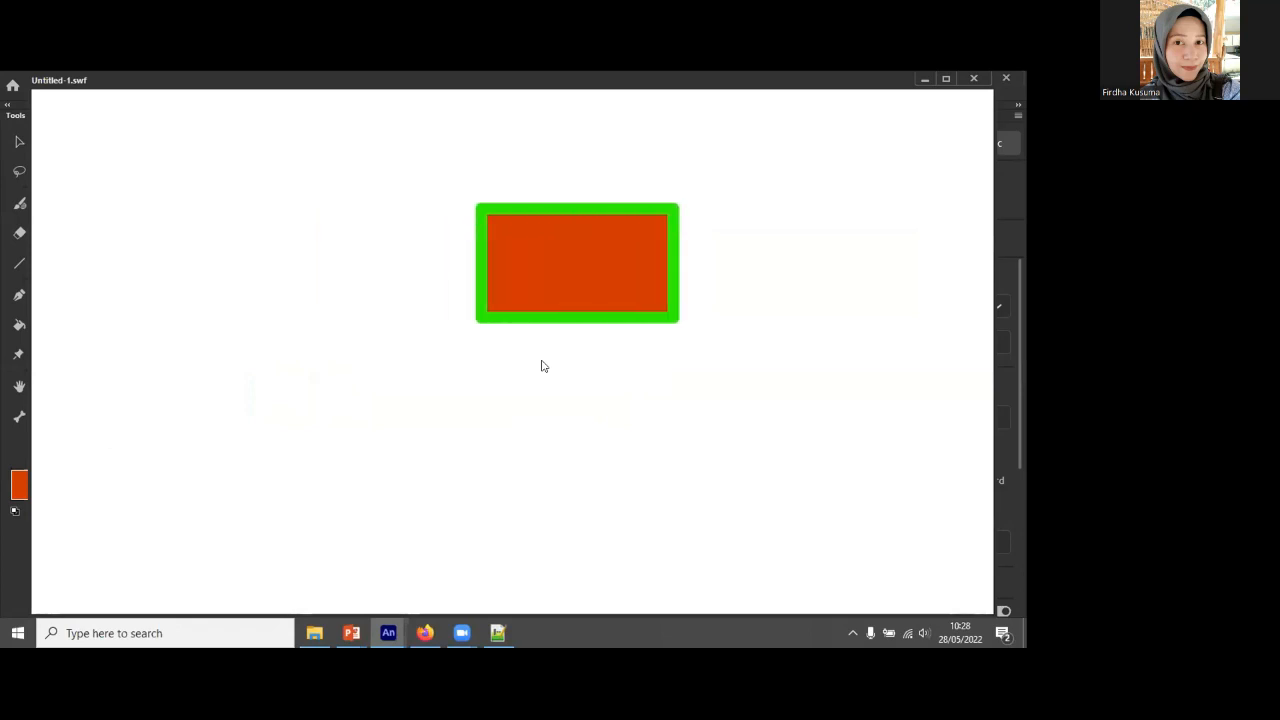
Close the movie preview, switch to Firefox and open the Book page of wandah.org in a new tab.
click(975, 80)
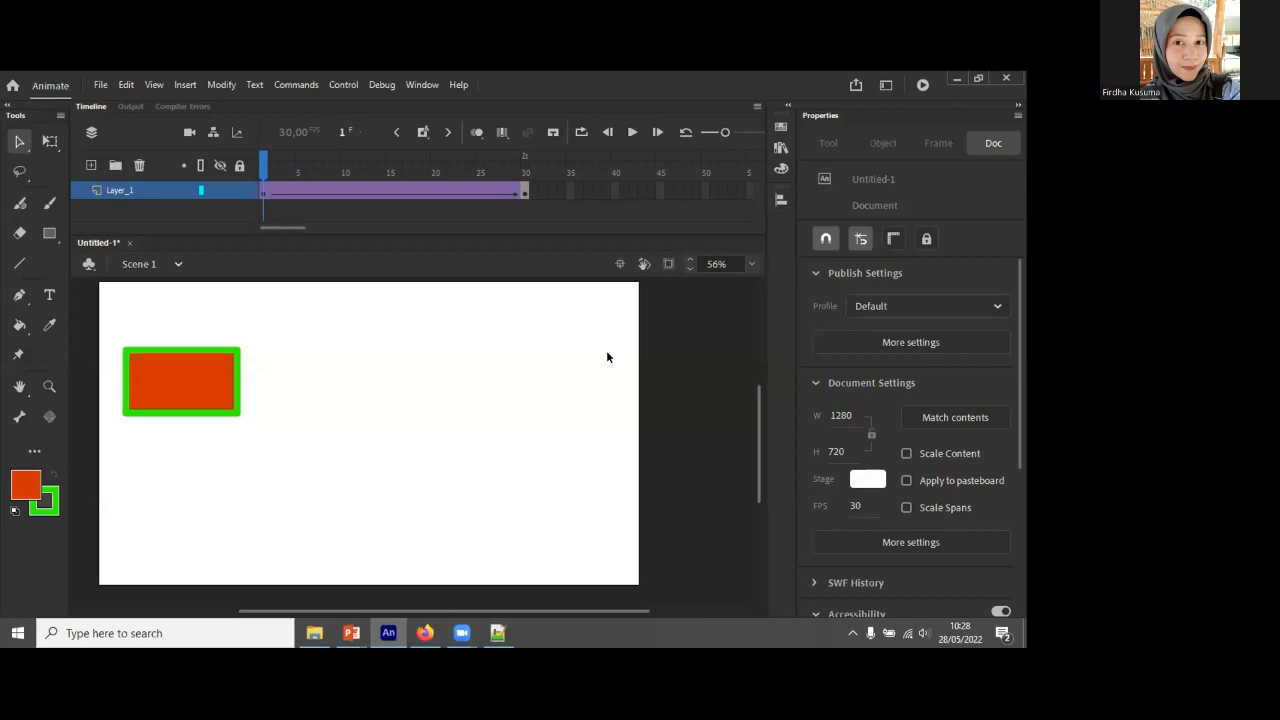
click(425, 633)
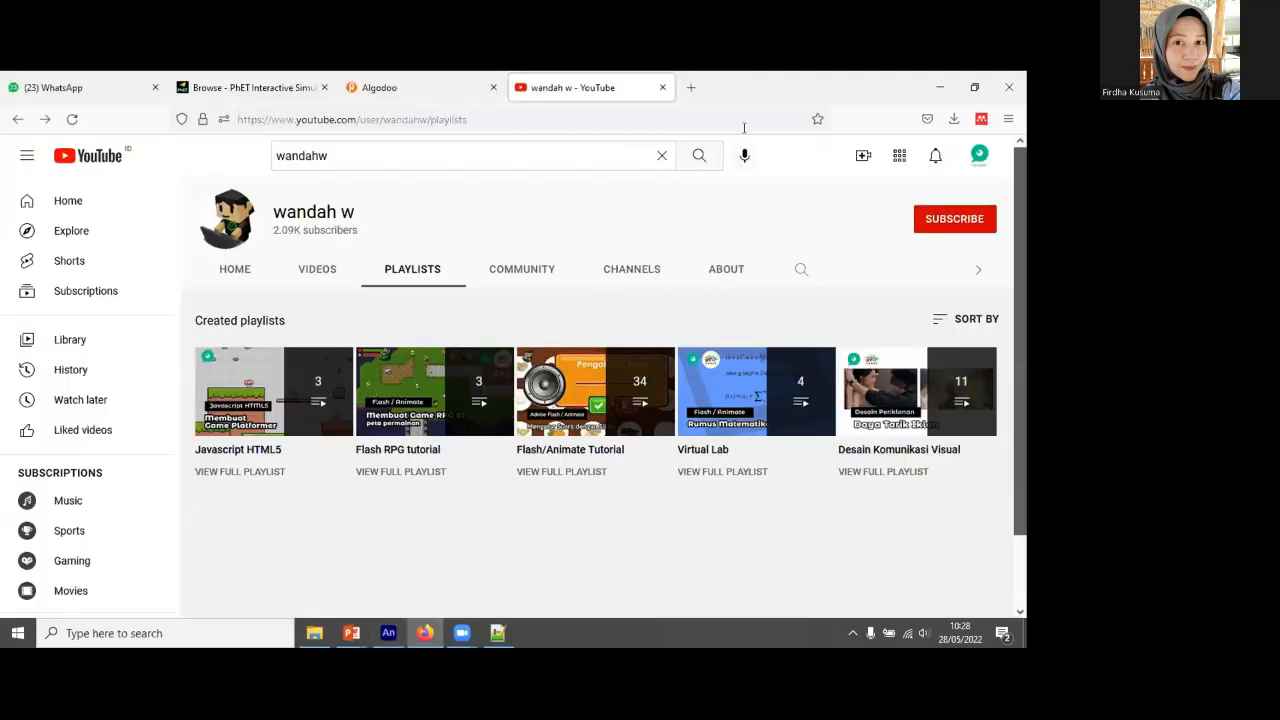
click(690, 88)
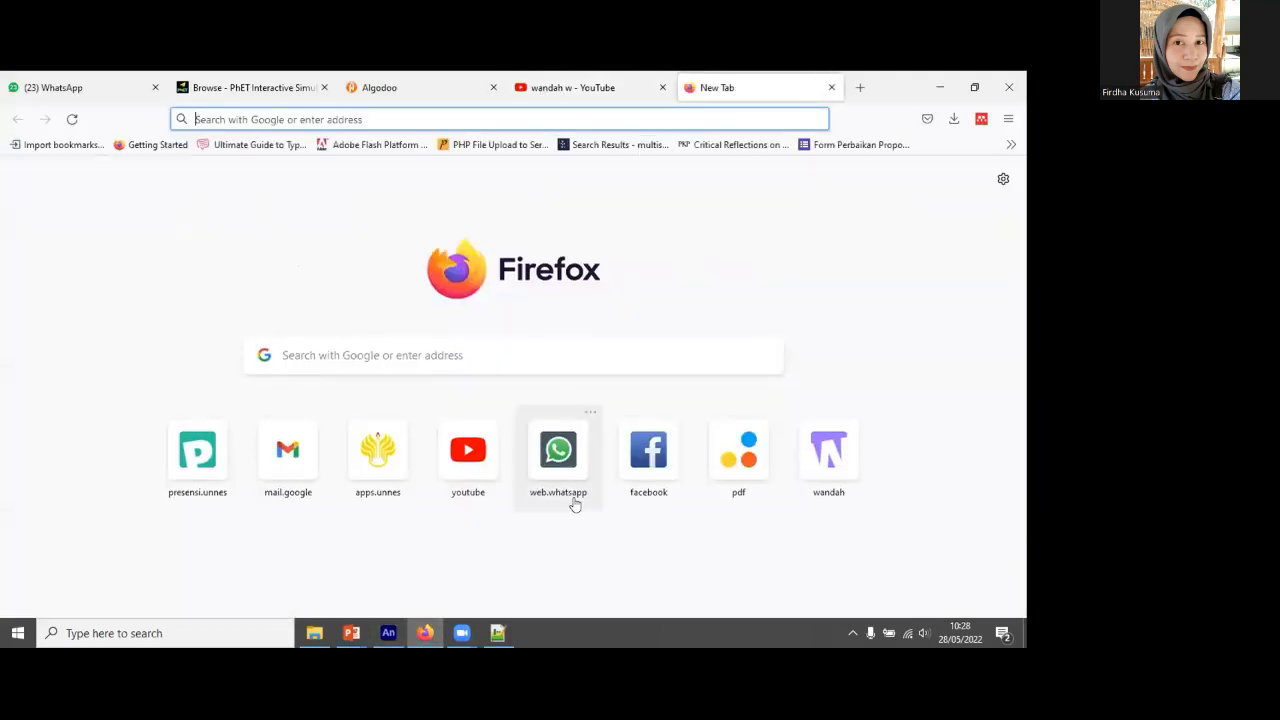
click(816, 460)
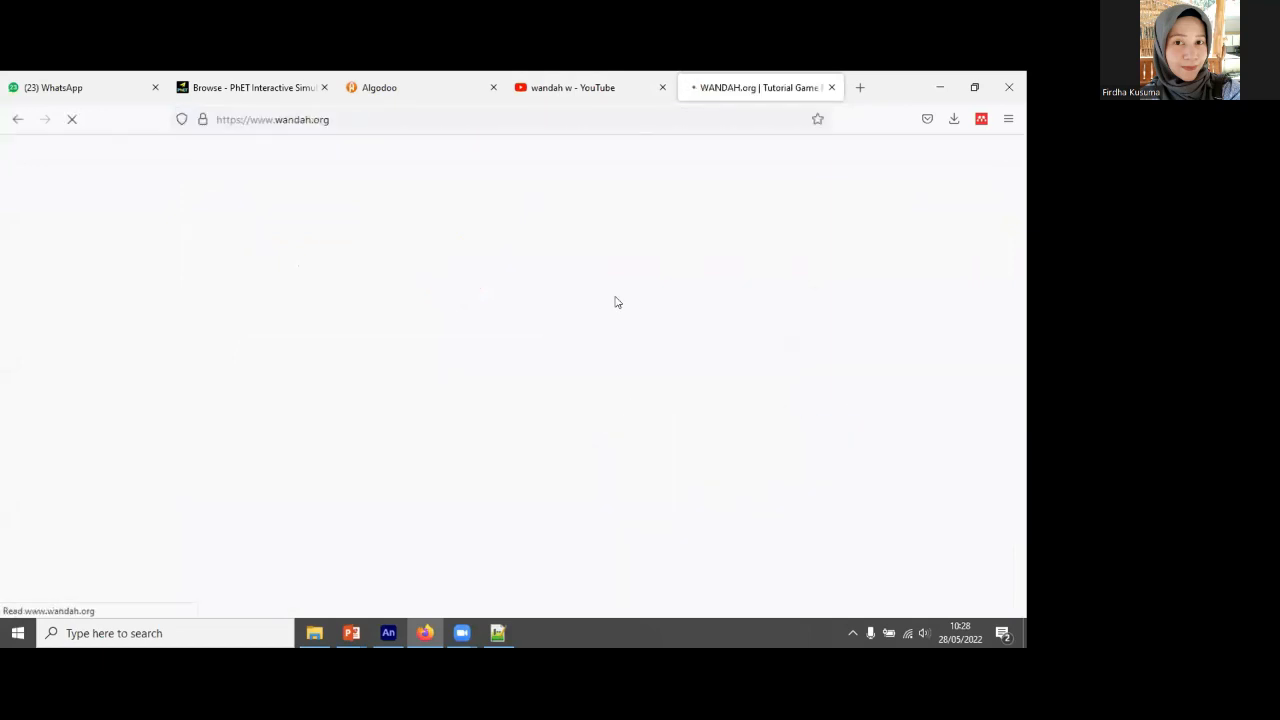
click(362, 250)
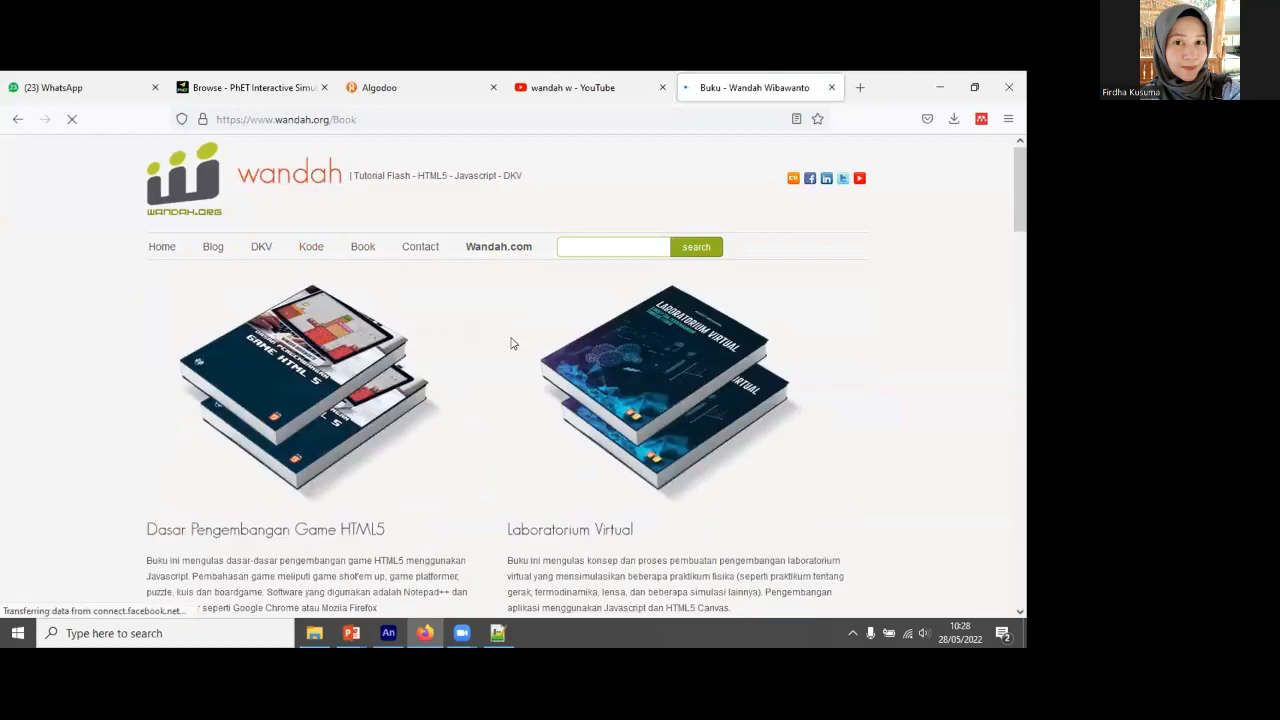
Look through the books listed on the wandah.org Book page, including those on virtual labs, Adobe Animate games and interactive multimedia.
scroll(509, 340, down, 3)
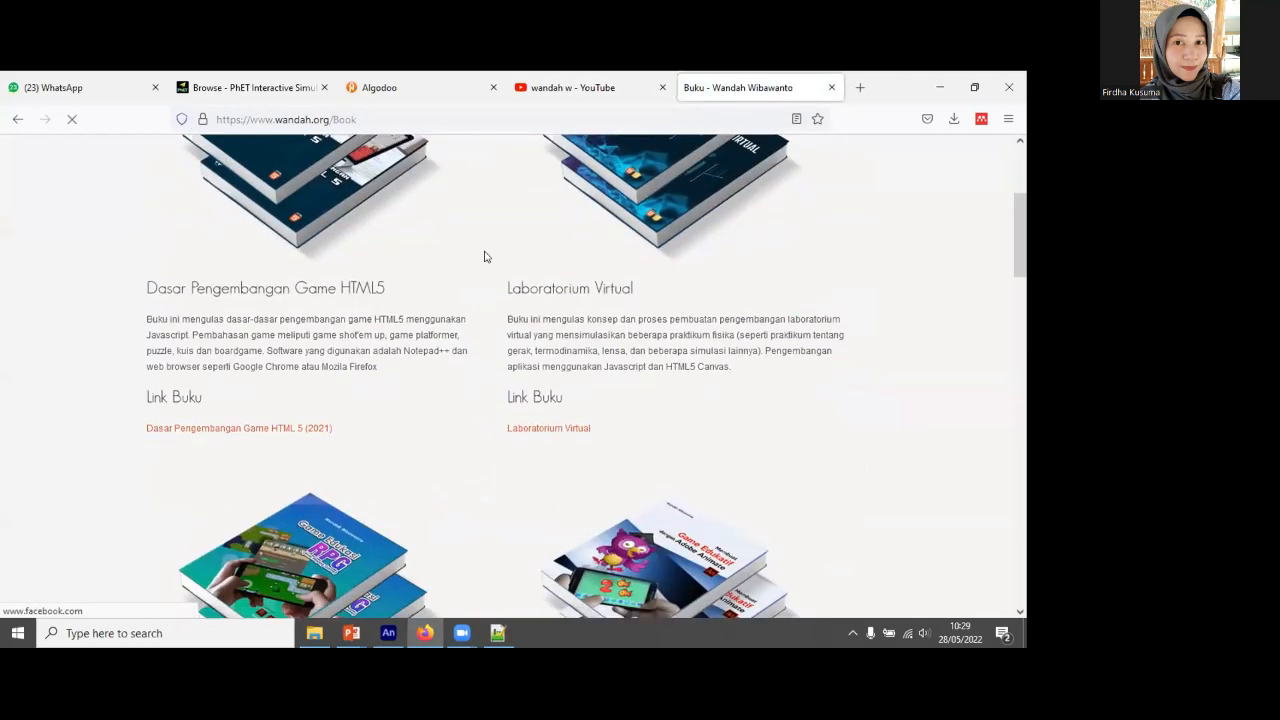
scroll(484, 257, down, 2)
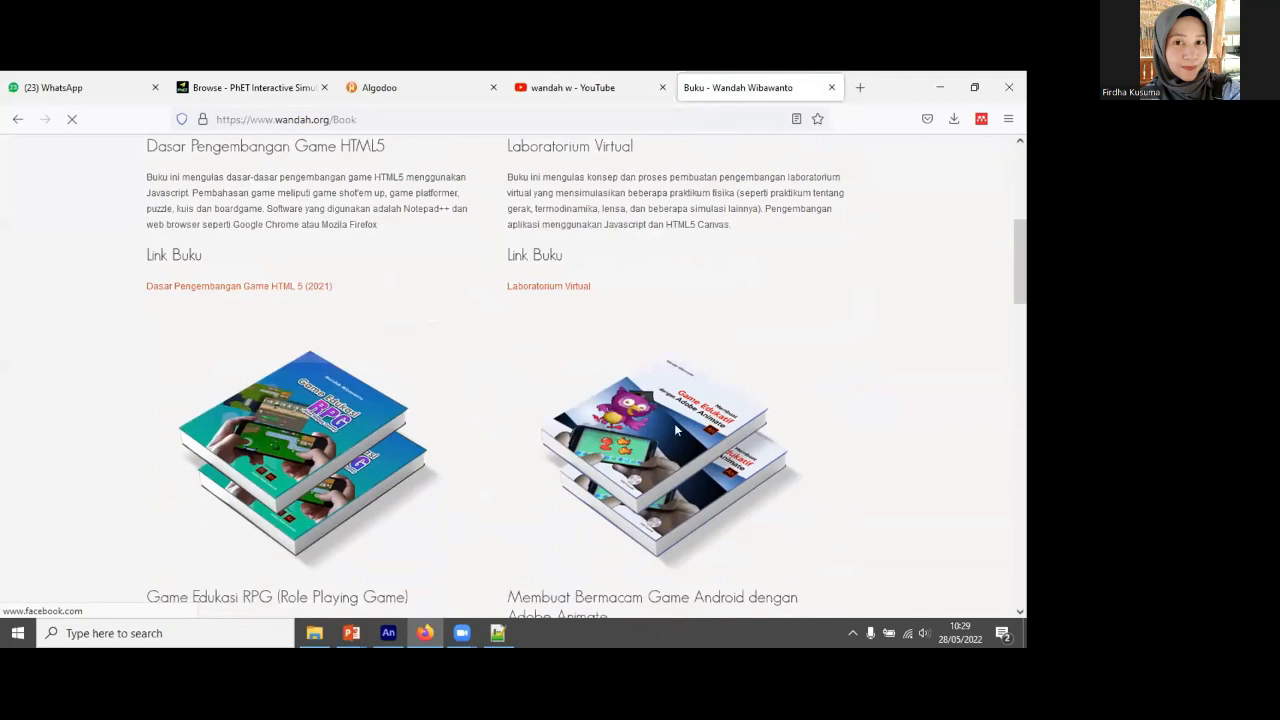
scroll(604, 311, up, 5)
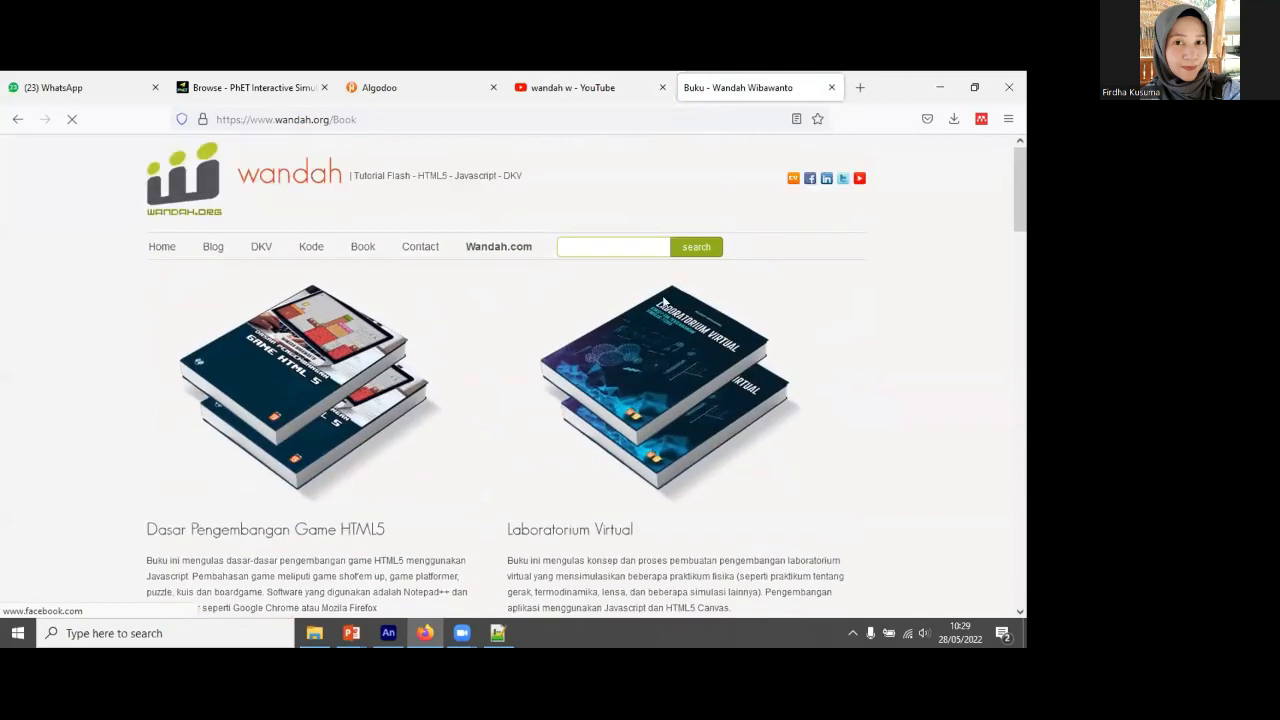
scroll(705, 400, down, 5)
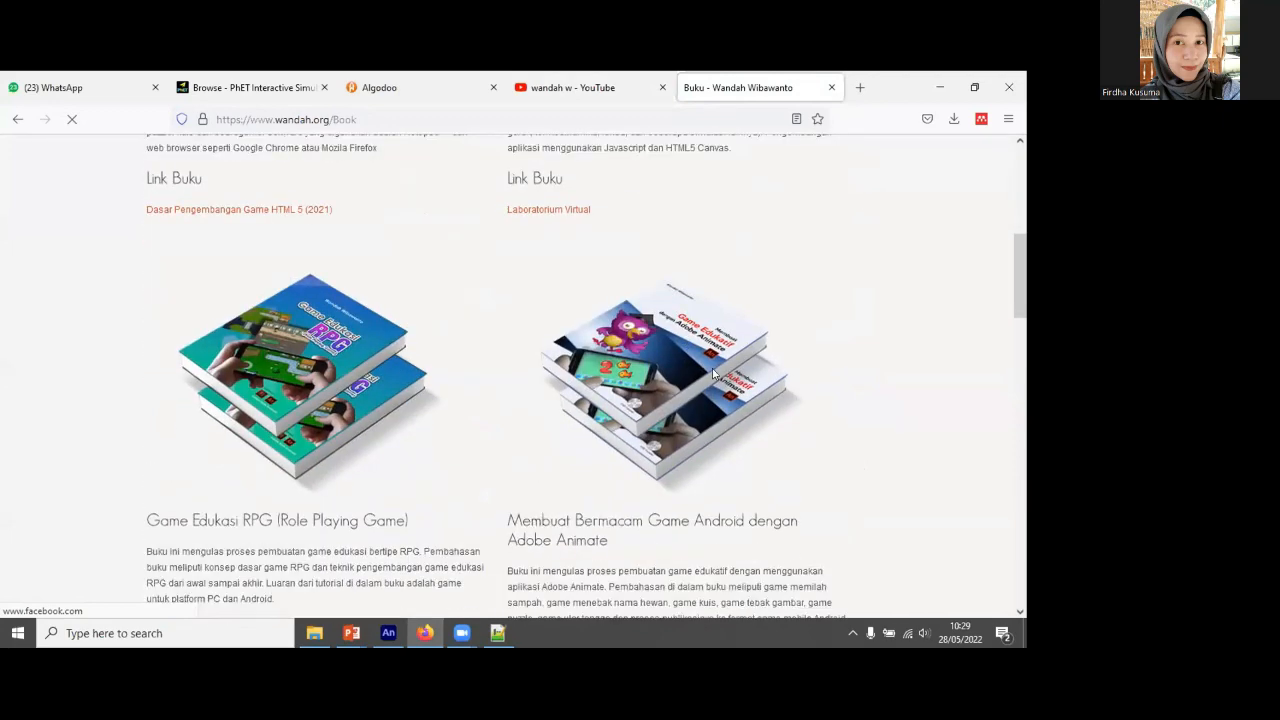
scroll(670, 420, down, 5)
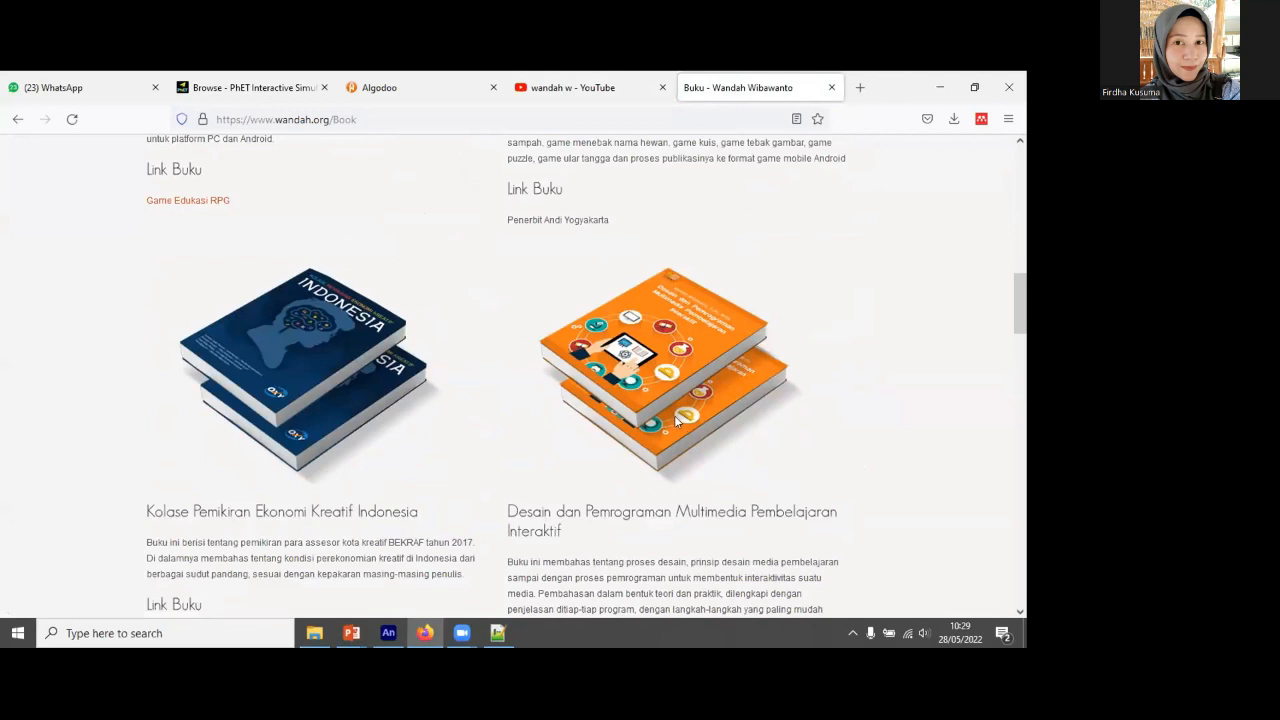
scroll(674, 415, down, 1)
scroll(684, 385, up, 1)
scroll(566, 463, down, 3)
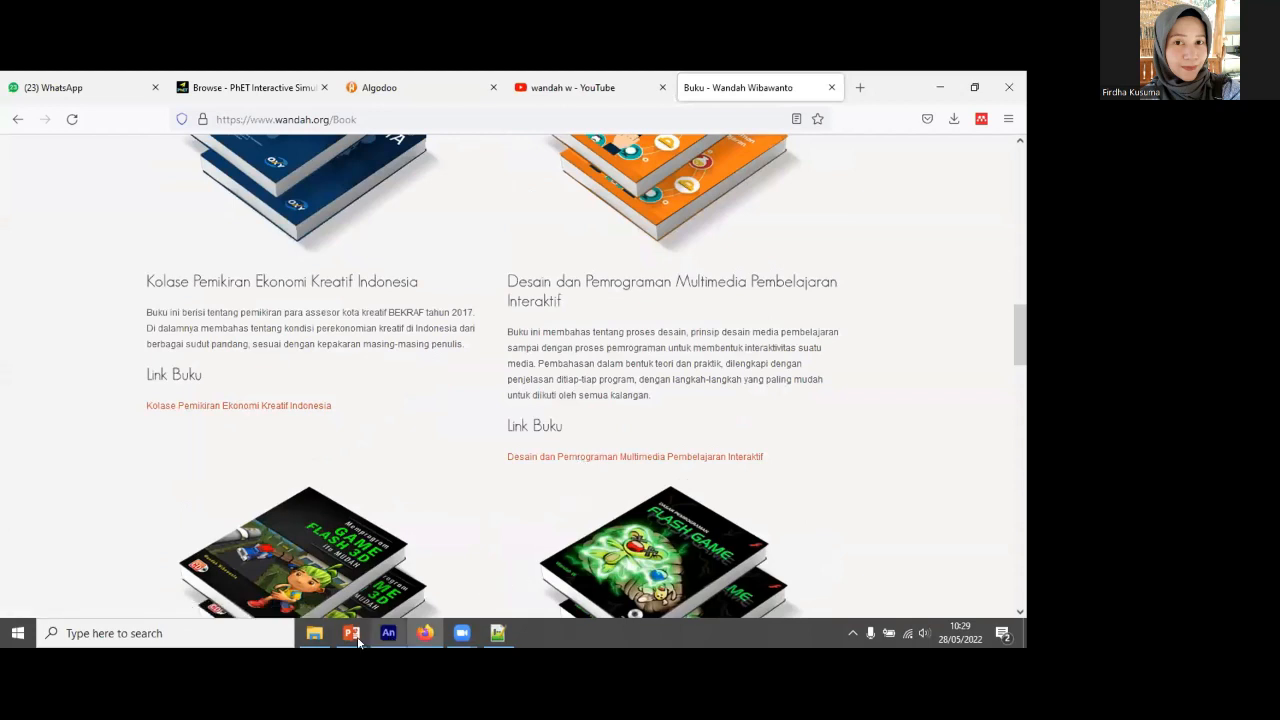
Switch to Animate, create an HD 1280 x 720 ActionScript 3.0 document at 30 fps and close the Untitled-1 document.
click(390, 635)
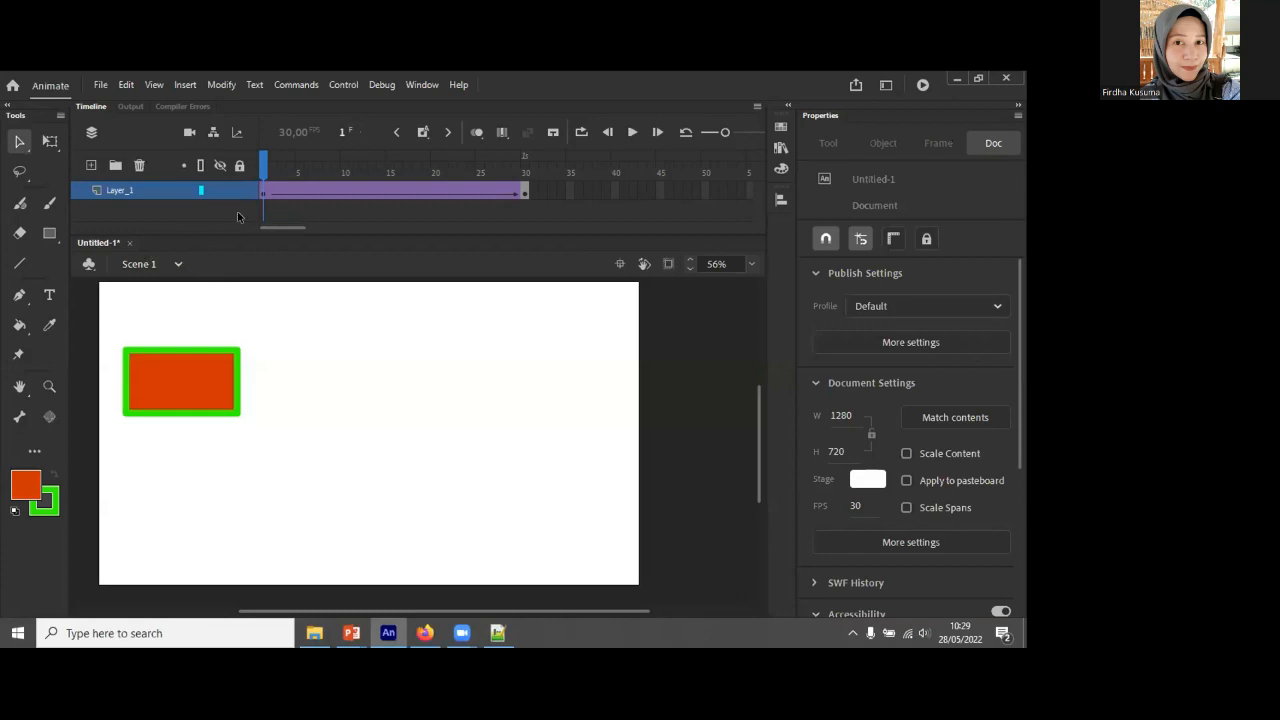
click(101, 86)
key(Escape)
key(ctrl+Return)
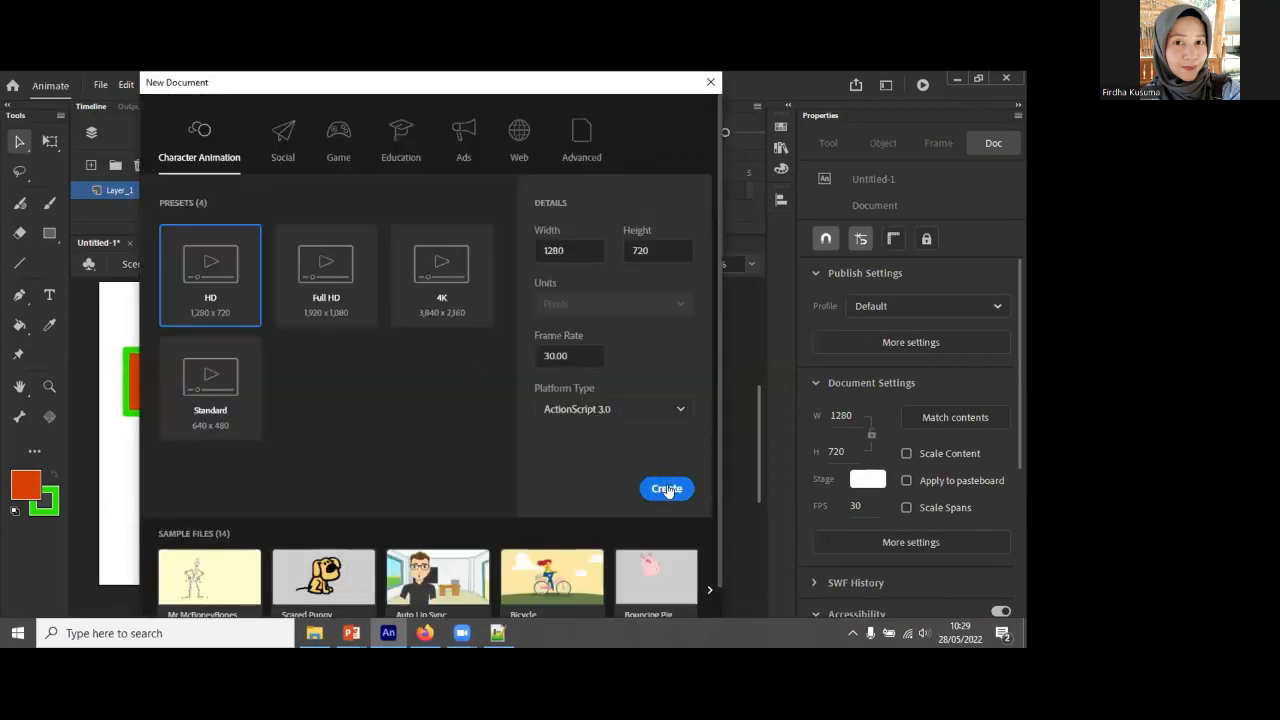
click(667, 489)
click(687, 488)
click(126, 243)
click(511, 370)
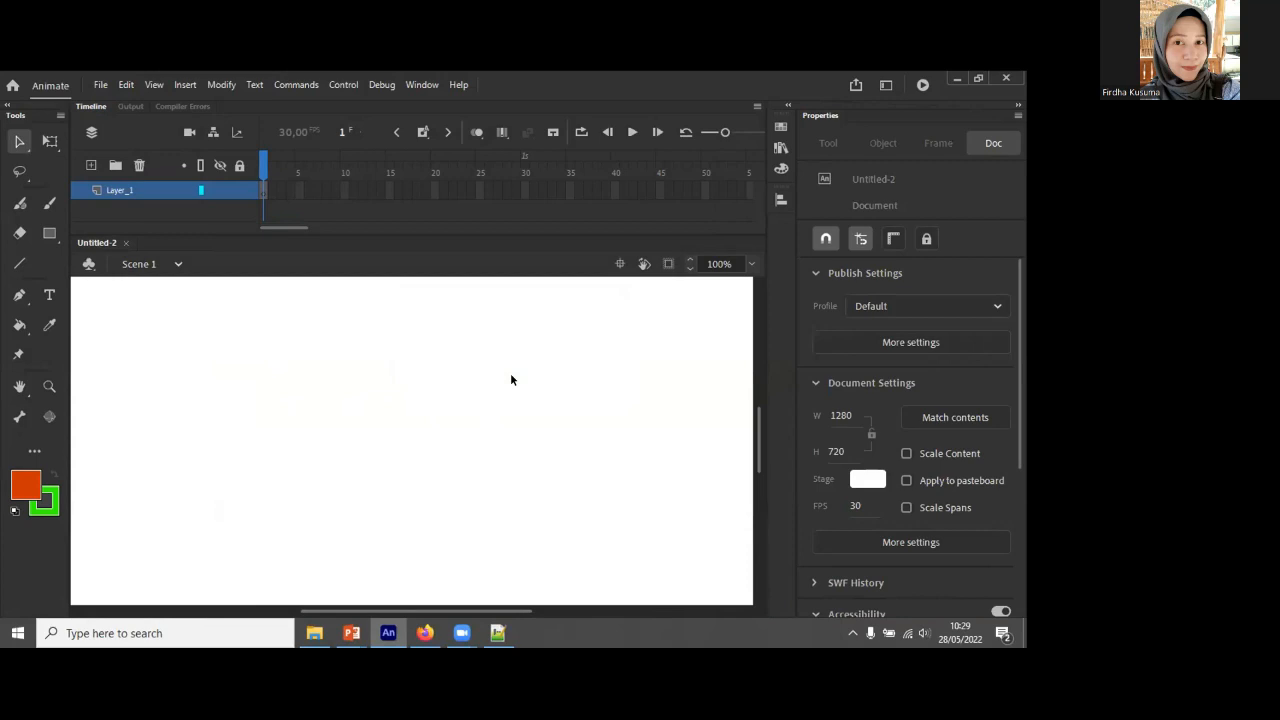
Switch to Firefox and go from the wandah.org Book page through the home page to the Kode page.
click(425, 633)
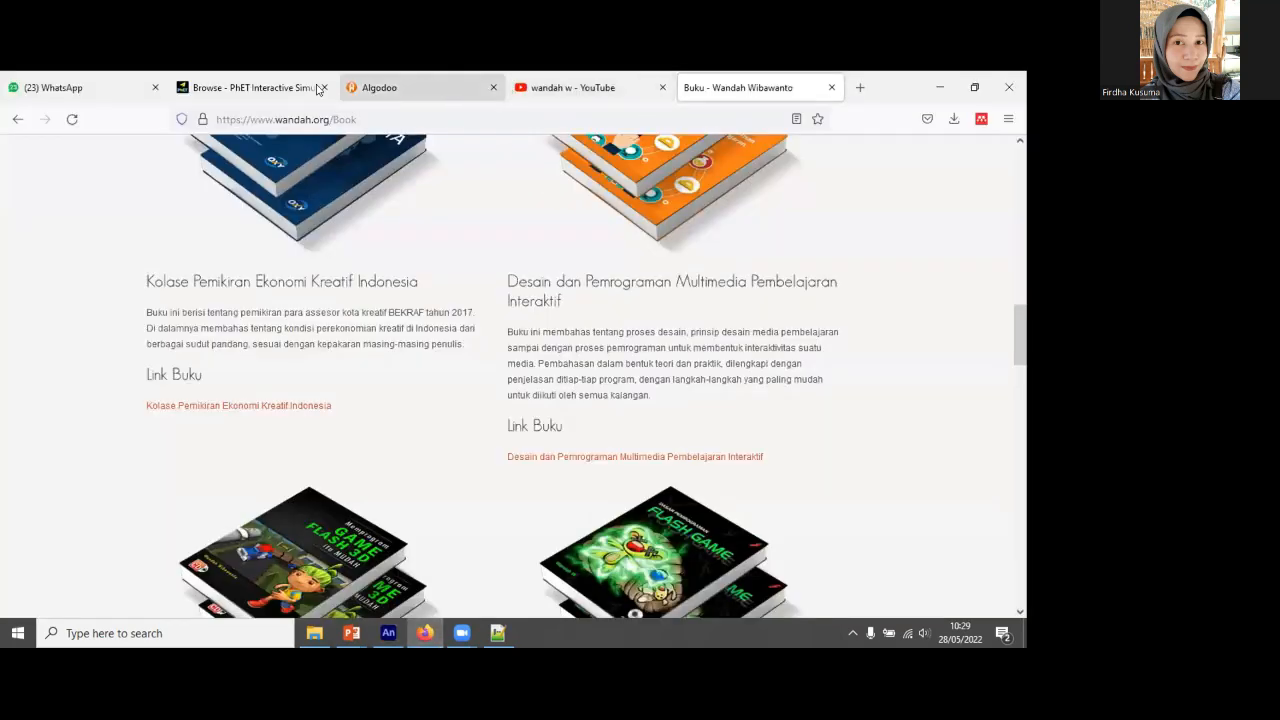
scroll(684, 338, up, 3)
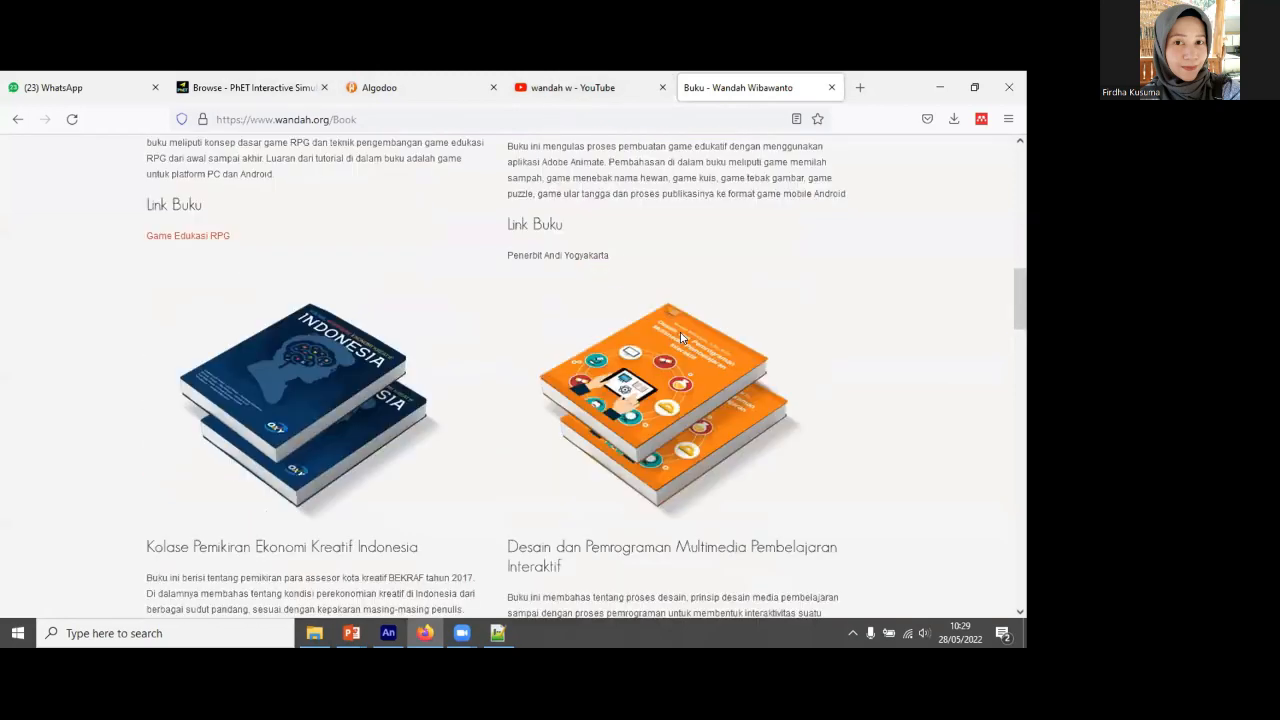
scroll(209, 234, up, 4)
scroll(137, 249, up, 5)
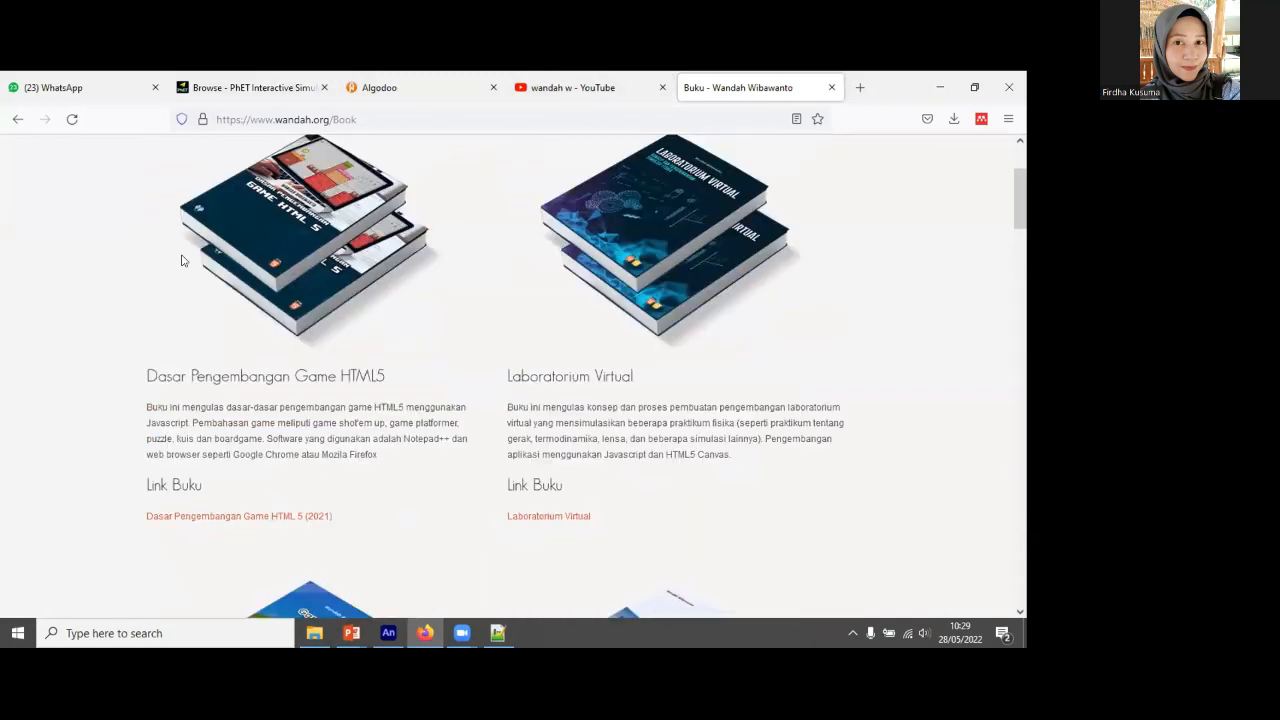
click(161, 246)
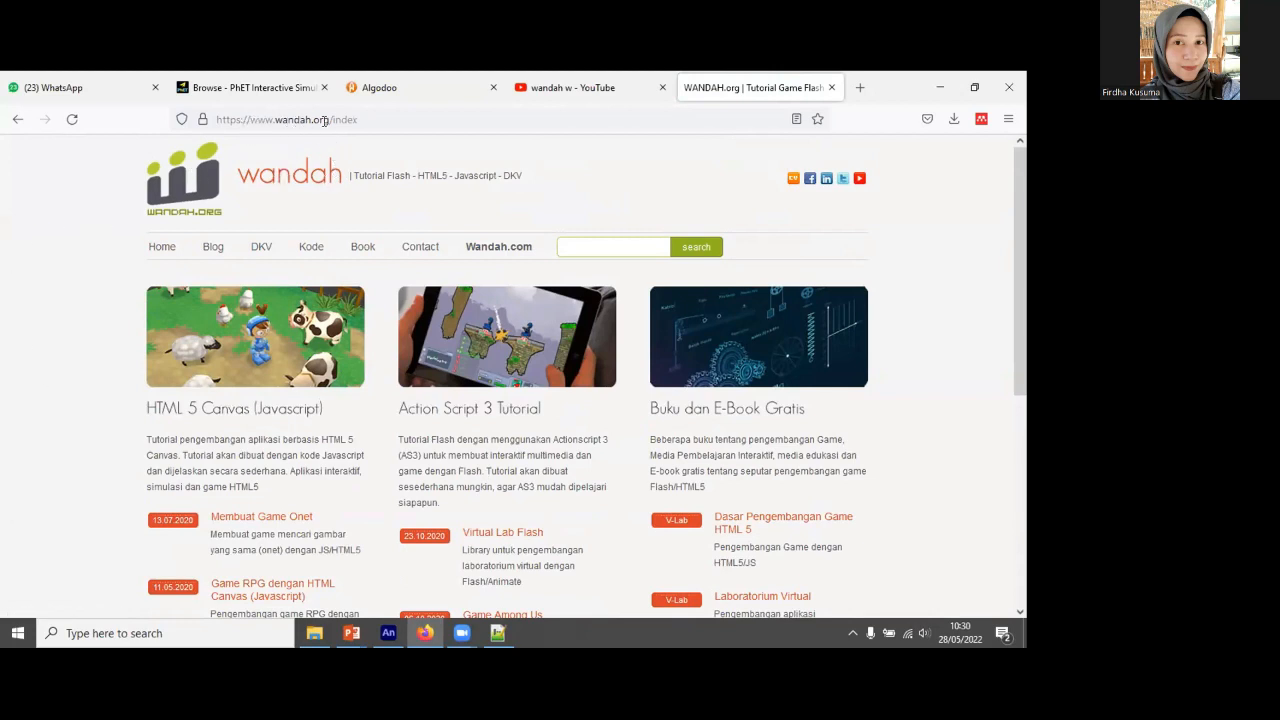
click(310, 249)
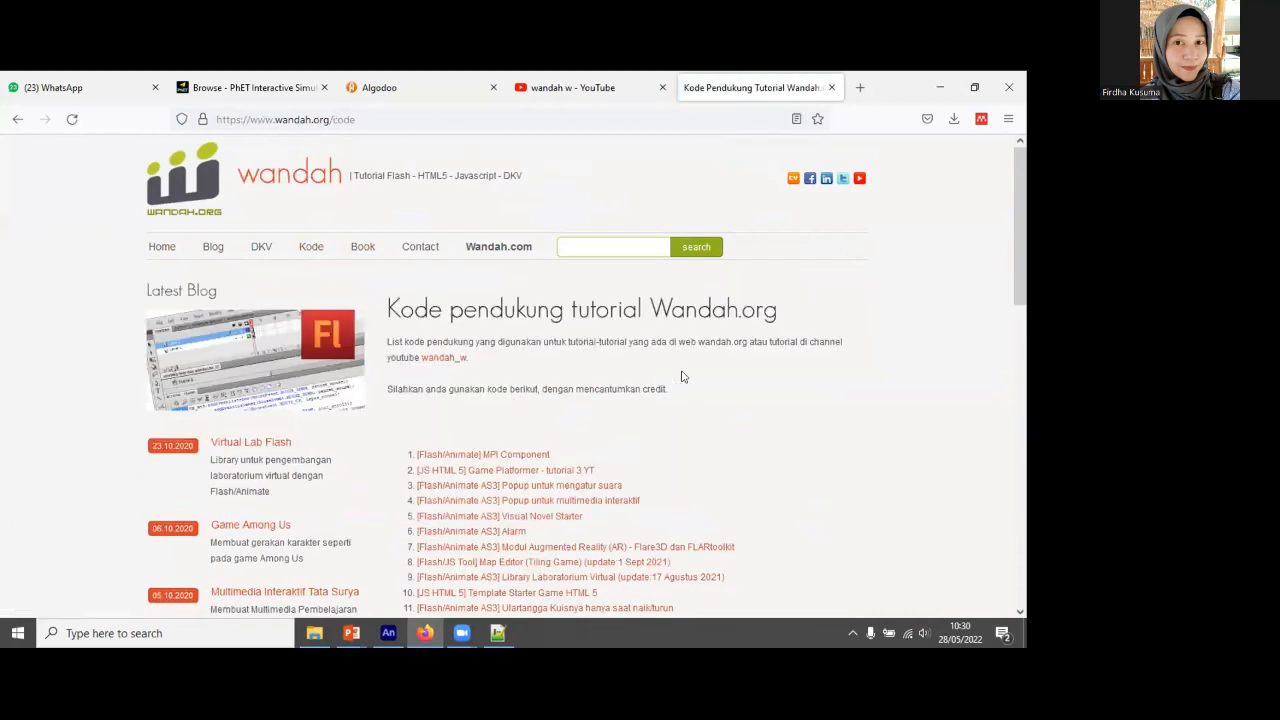
Start downloading the [Flash/Animate] MPI Component file from the supporting code list and cancel the download.
scroll(758, 439, up, 4)
scroll(758, 439, up, 1)
scroll(754, 423, down, 5)
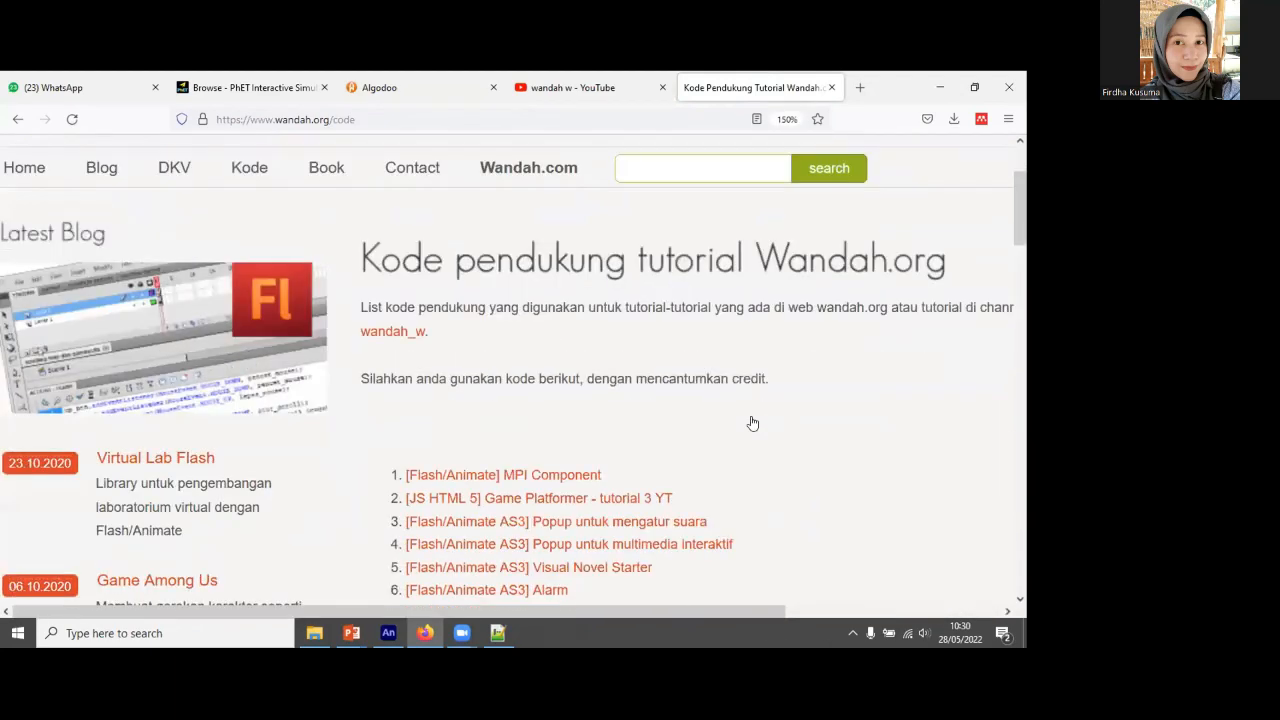
scroll(528, 280, up, 3)
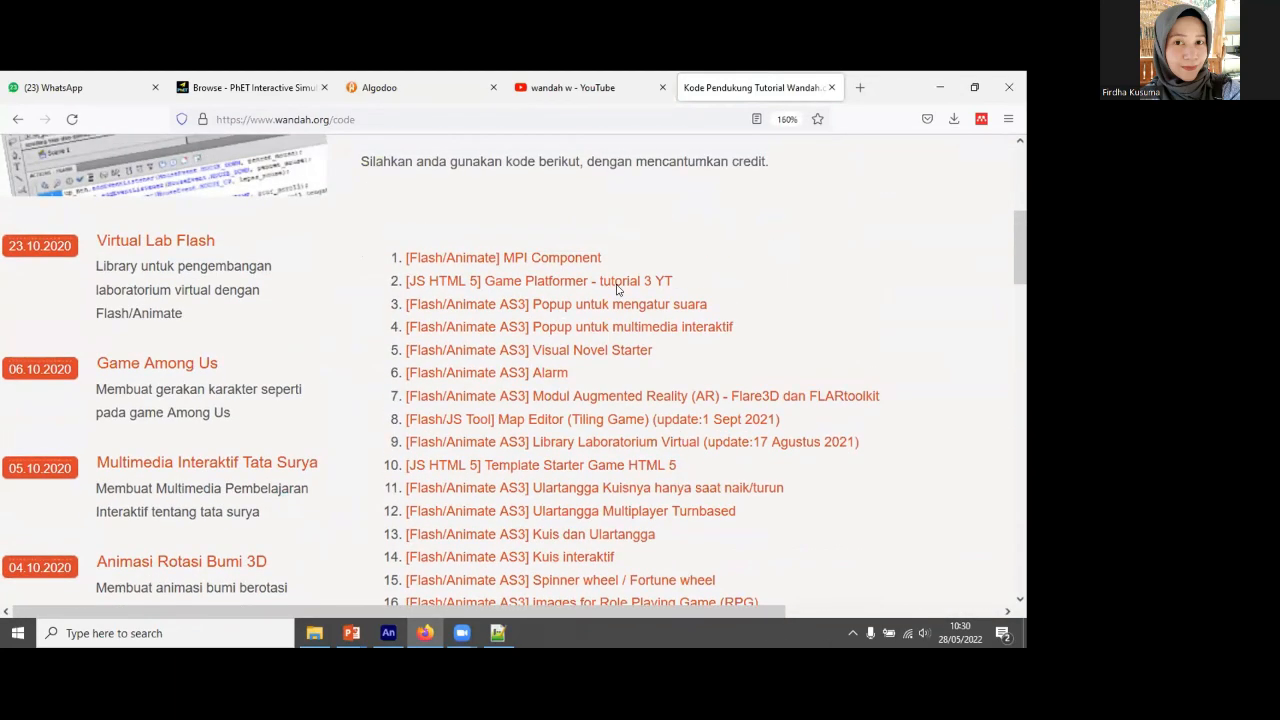
scroll(632, 285, up, 2)
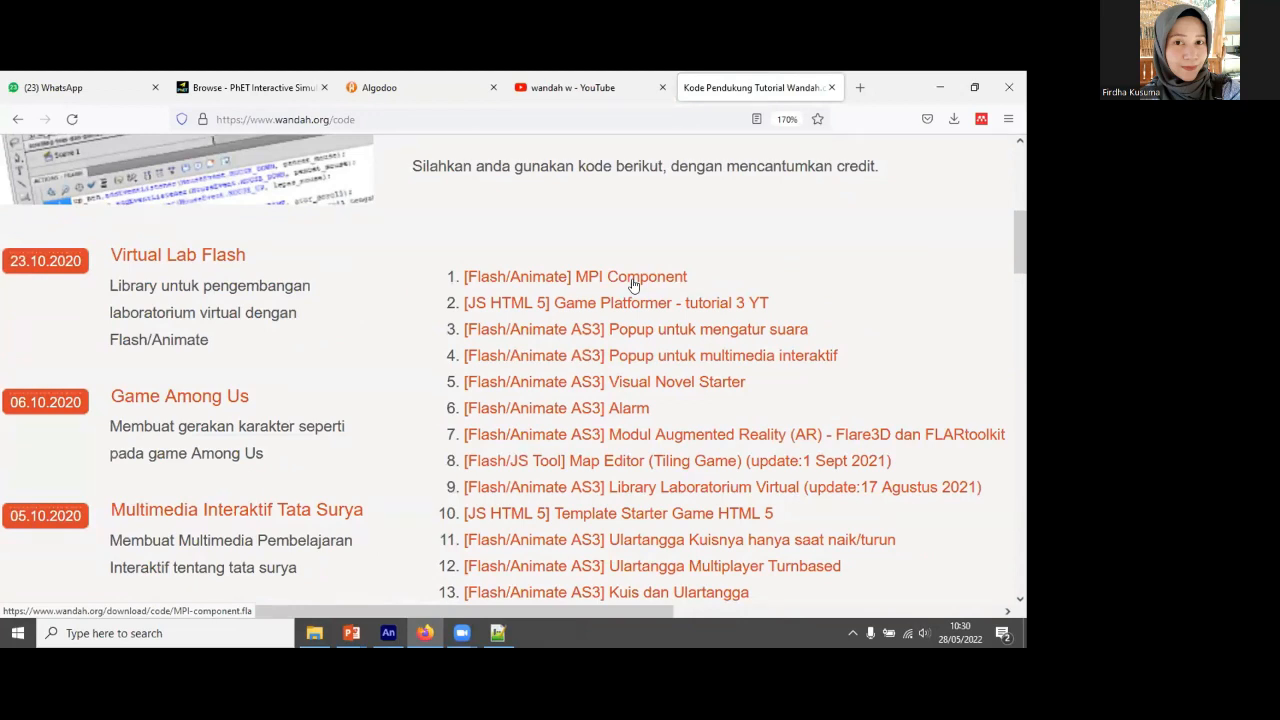
click(633, 285)
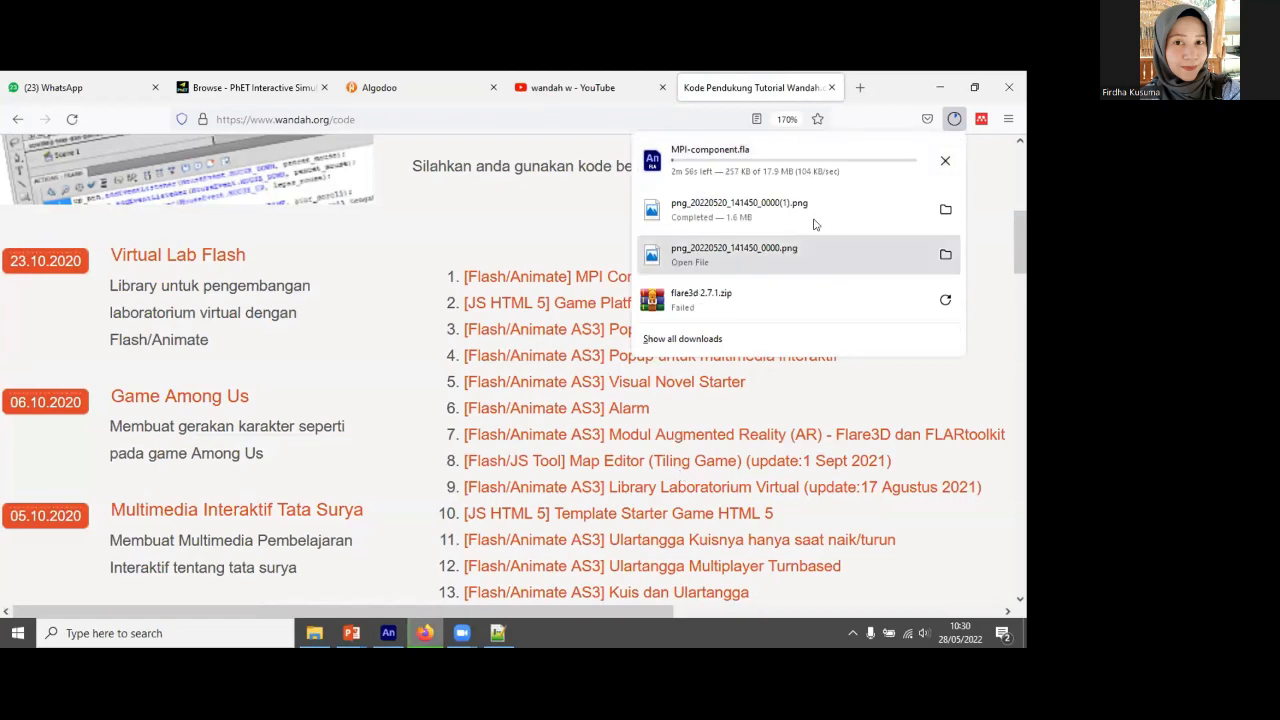
click(942, 161)
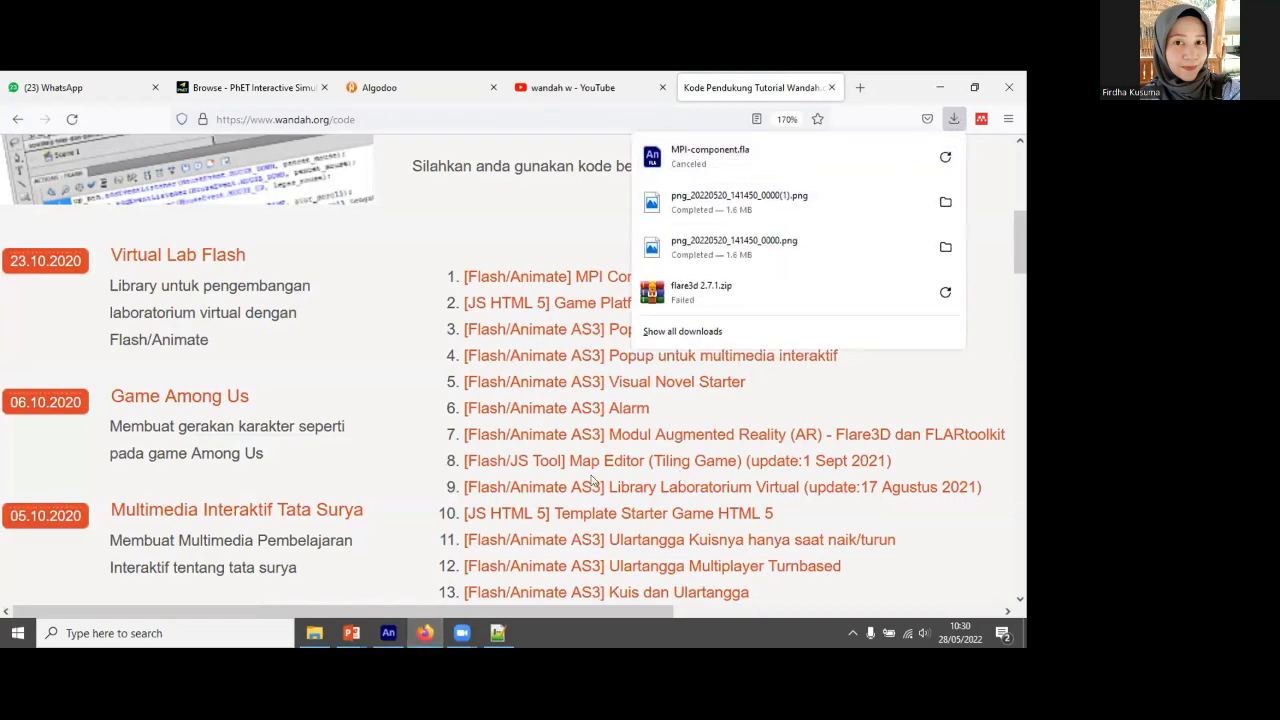
Switch to Animate and open the recent file MPI-component.fla from D:\Bahan Ajar\Multimedia.
click(388, 633)
click(100, 85)
mouse_move(286, 168)
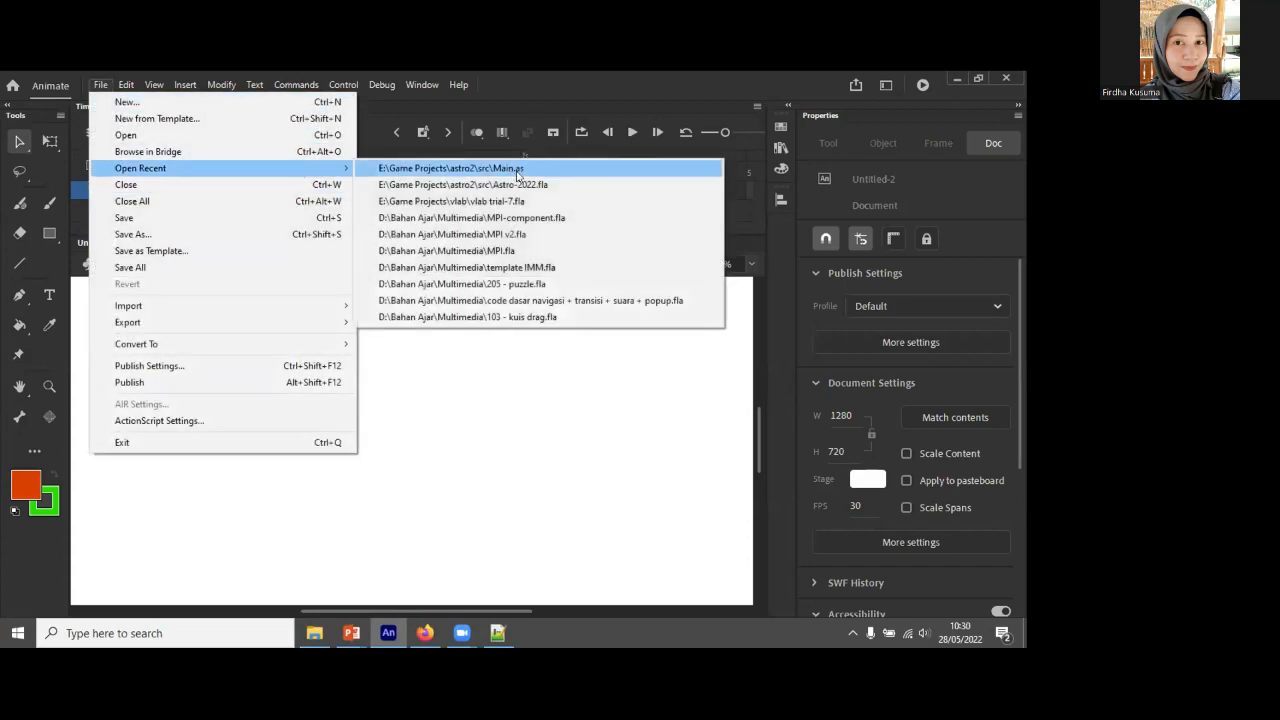
click(545, 218)
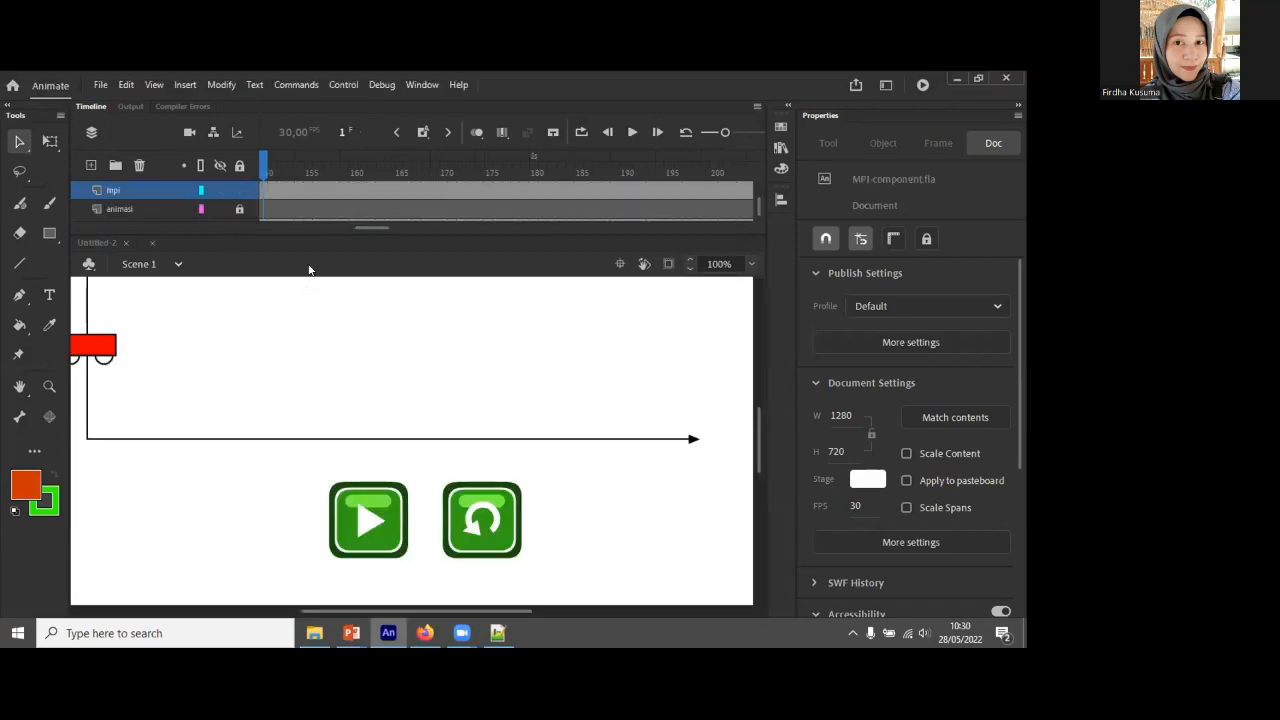
Go to frame 1 of the main timeline and examine the whole menu of component buttons on the stage.
click(264, 155)
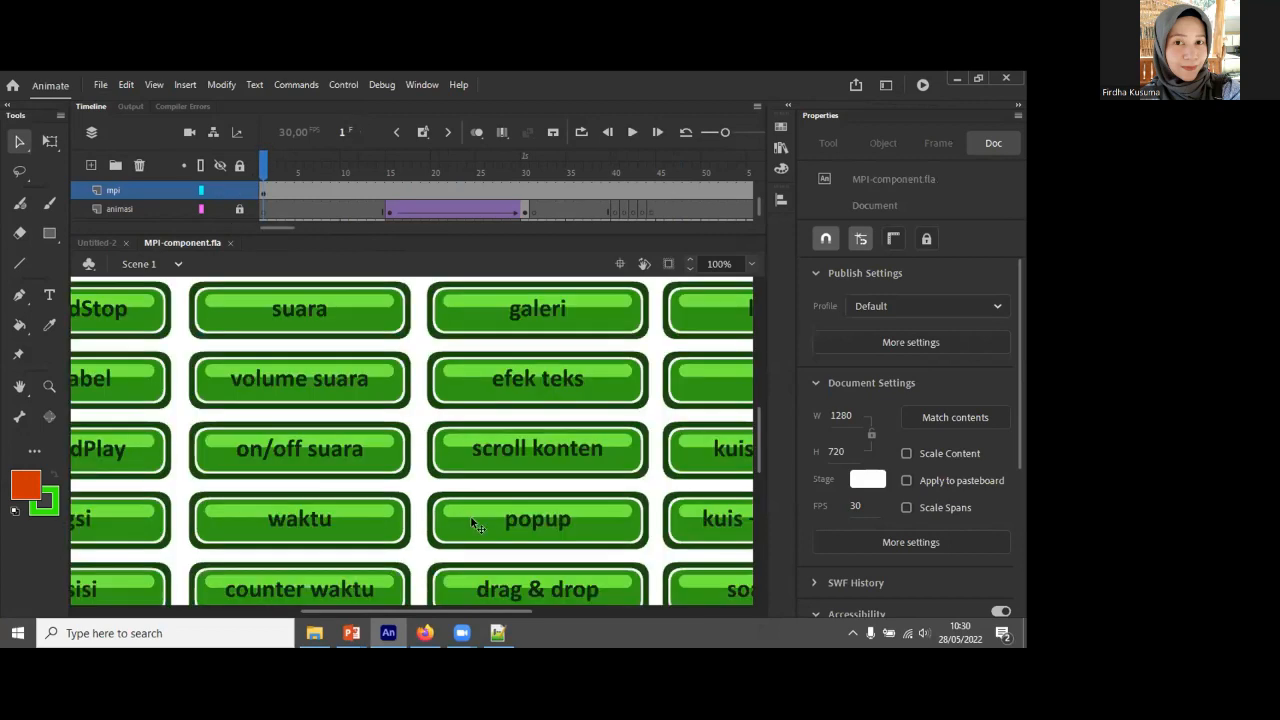
key(ctrl+minus)
key(ctrl+minus)
key(z)
drag(289, 369, 556, 527)
drag(636, 569, 688, 598)
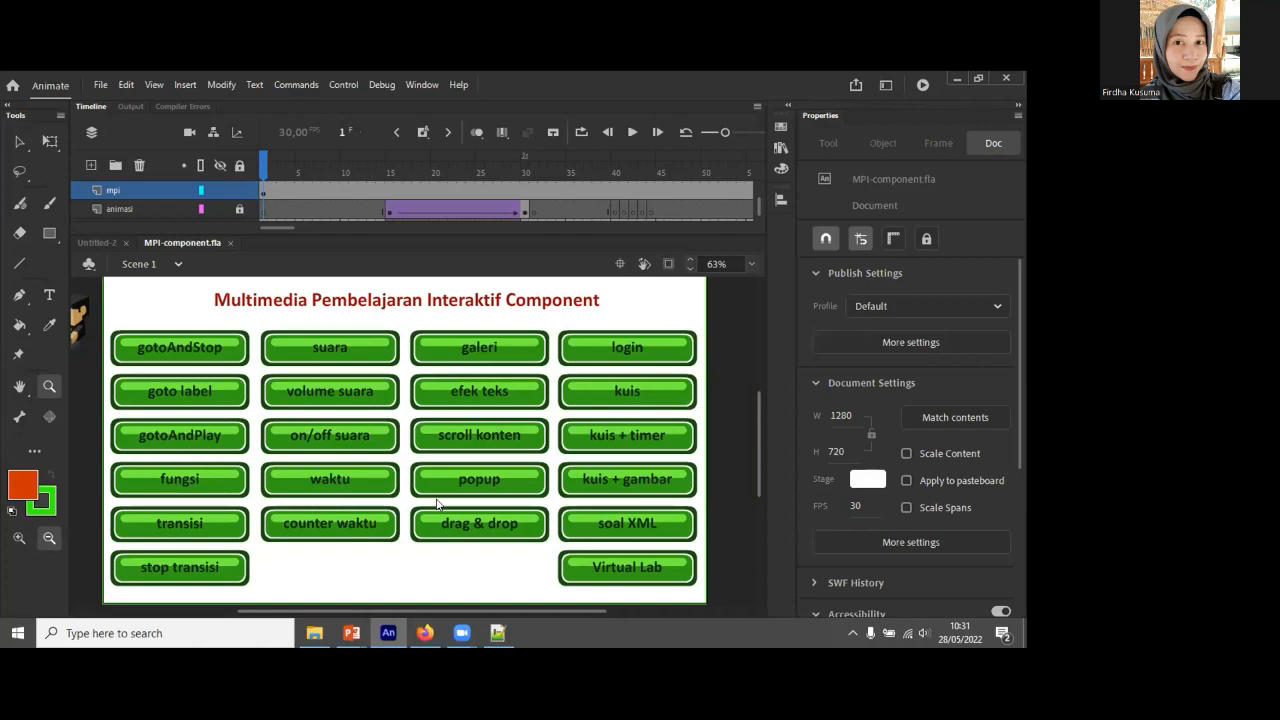
click(407, 453)
drag(221, 335, 586, 547)
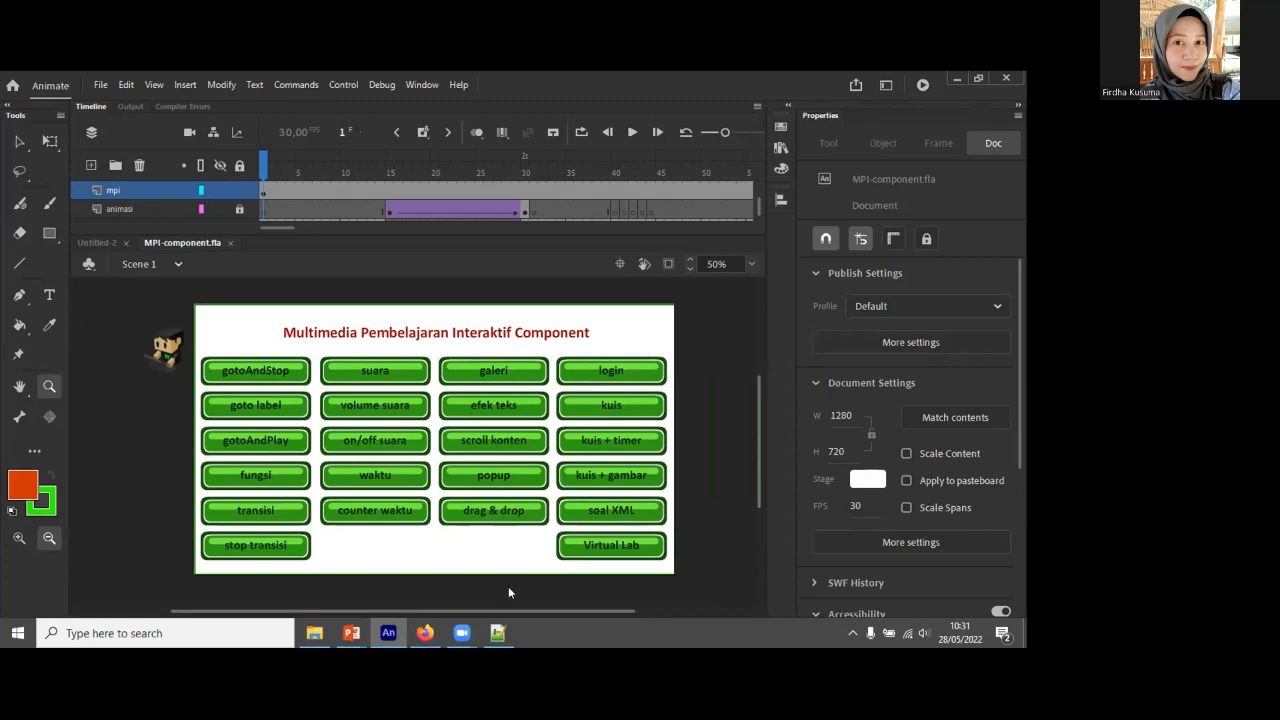
Switch to Firefox and review the tutorial code list around the MPI Component entry.
click(425, 633)
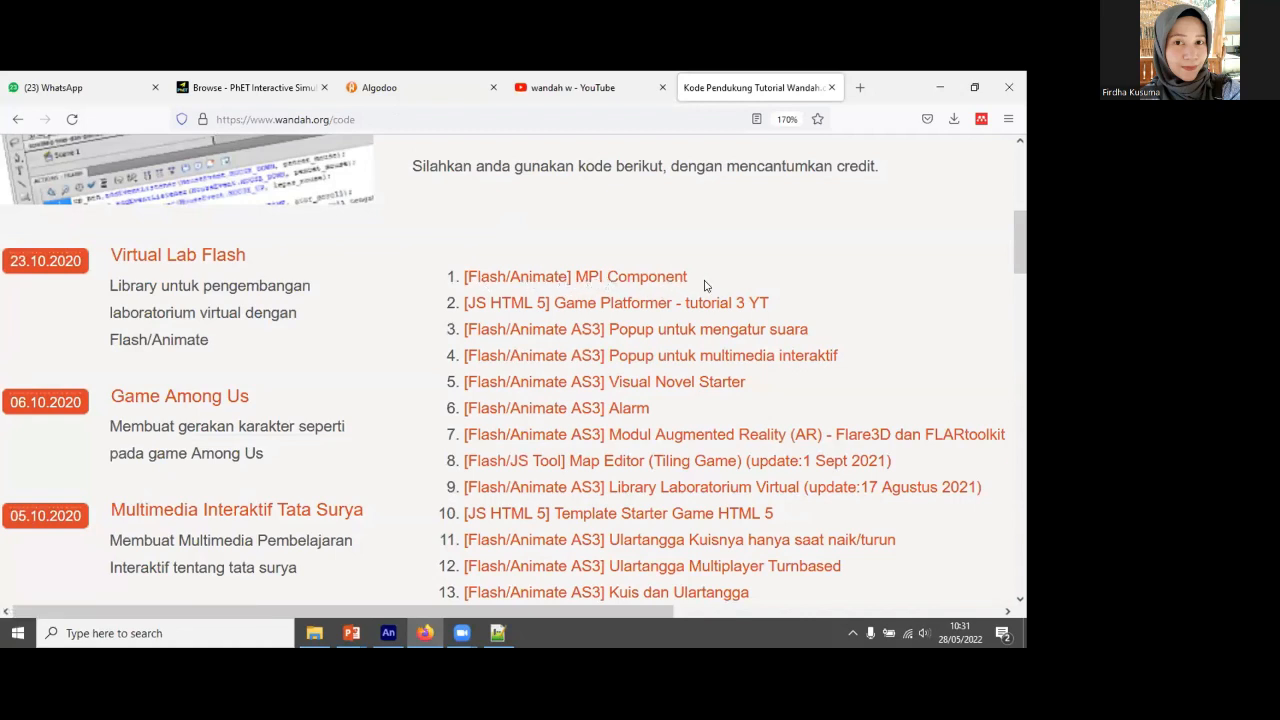
scroll(627, 364, down, 1)
scroll(760, 362, down, 1)
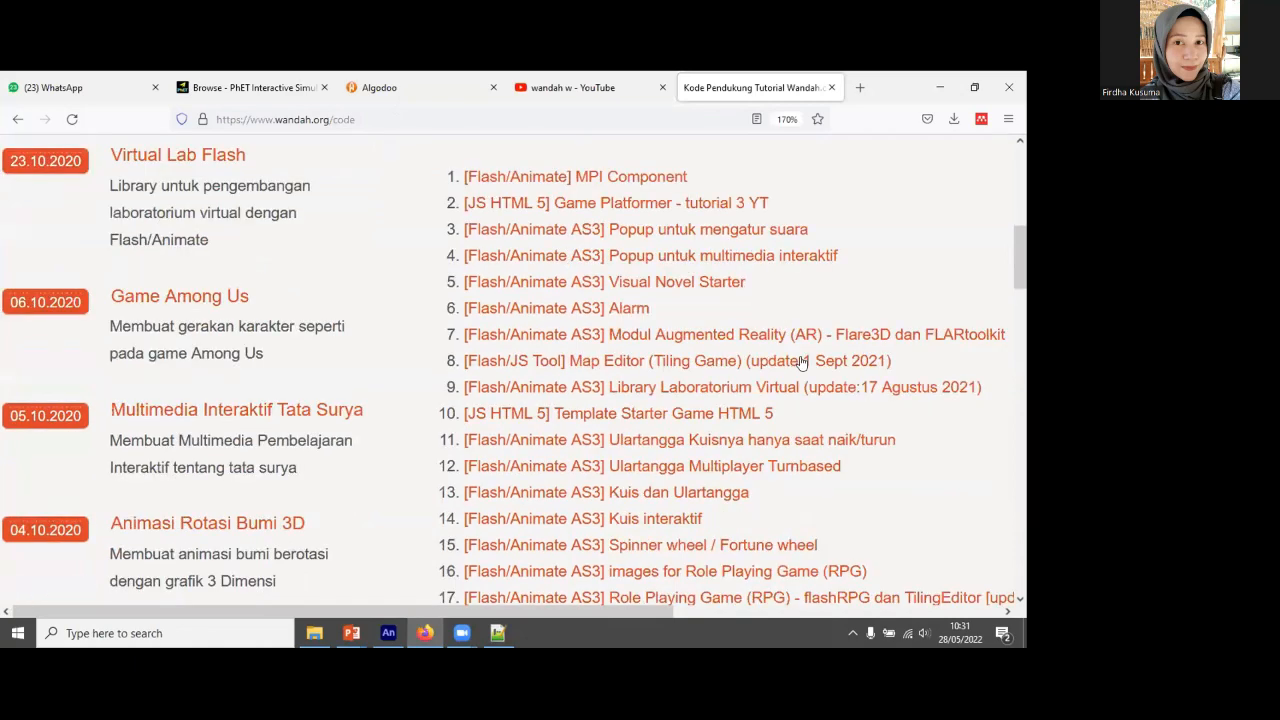
scroll(802, 362, down, 1)
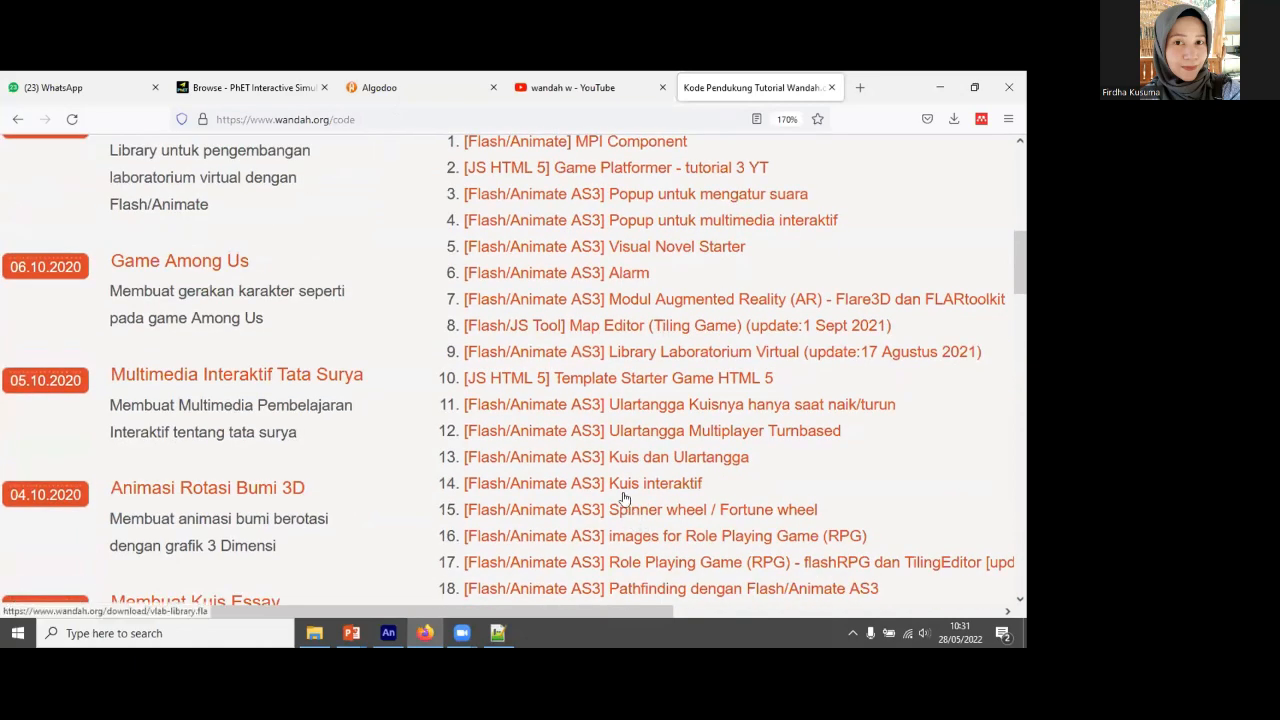
scroll(794, 494, up, 3)
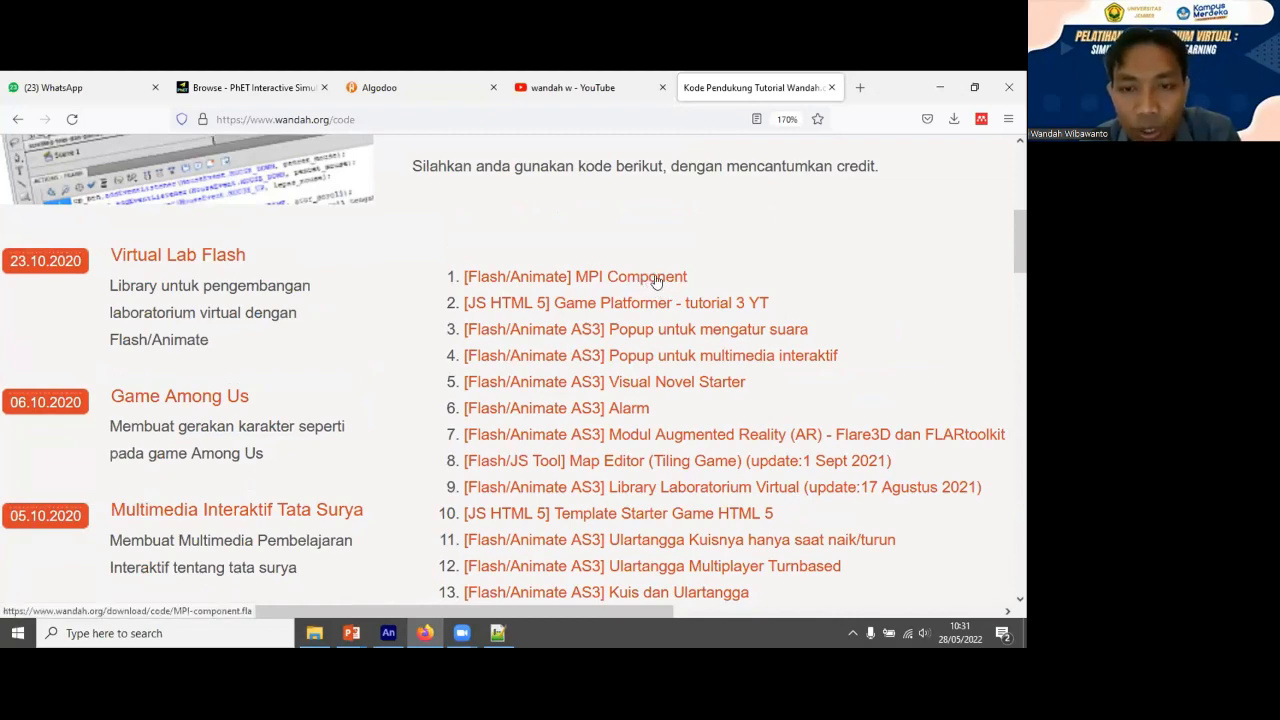
Switch to Animate and test the MPI-component movie.
click(389, 633)
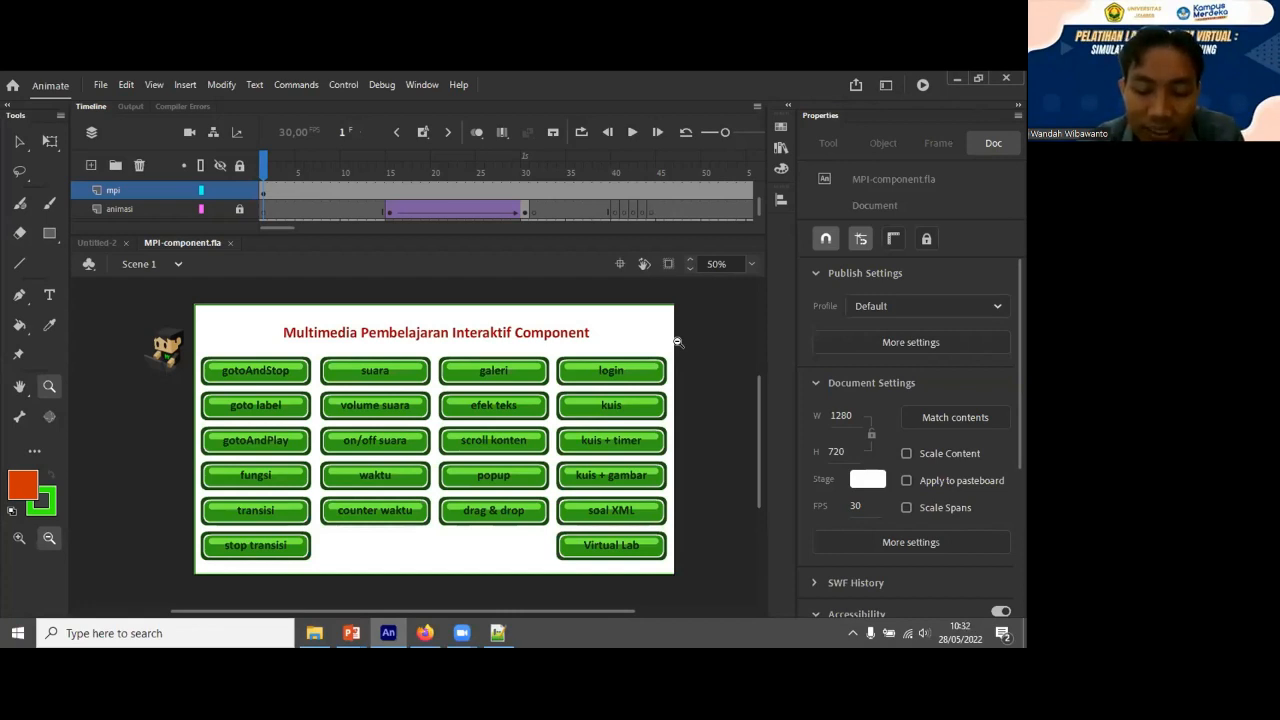
key(ctrl+Return)
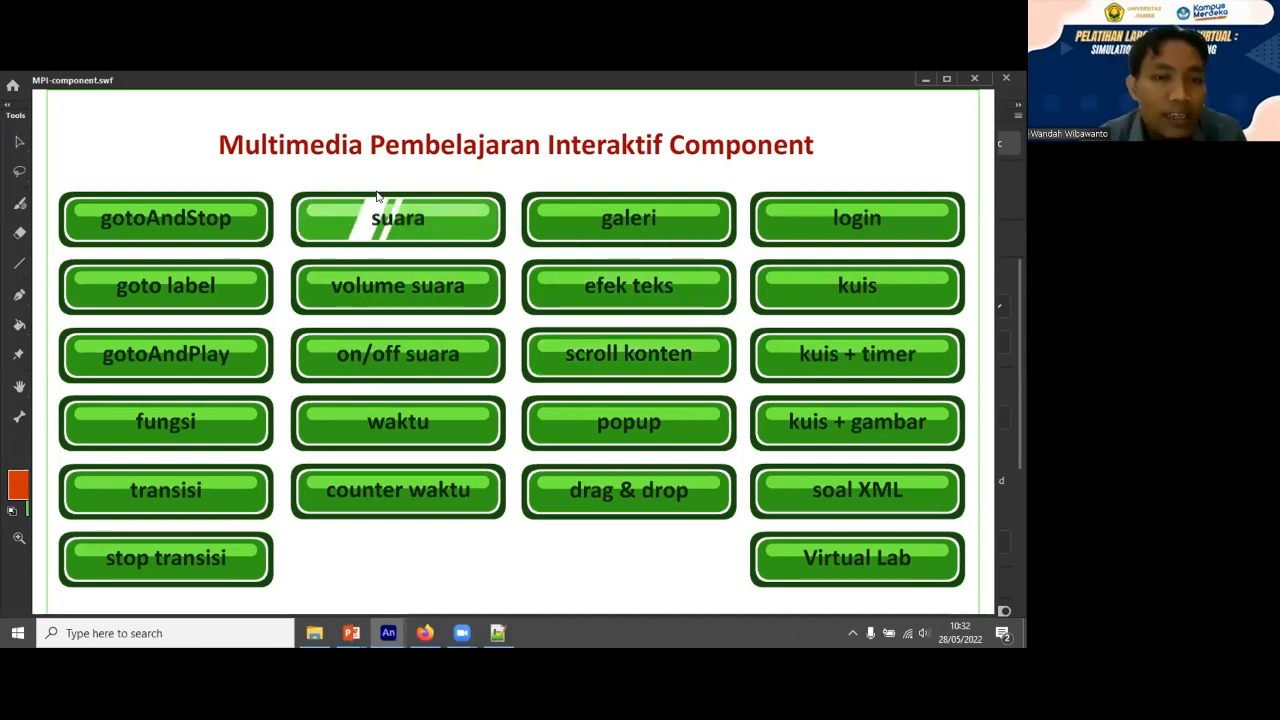
Open the suara component page in the running MPI-component movie and review its mpi.suara parameters.
click(438, 232)
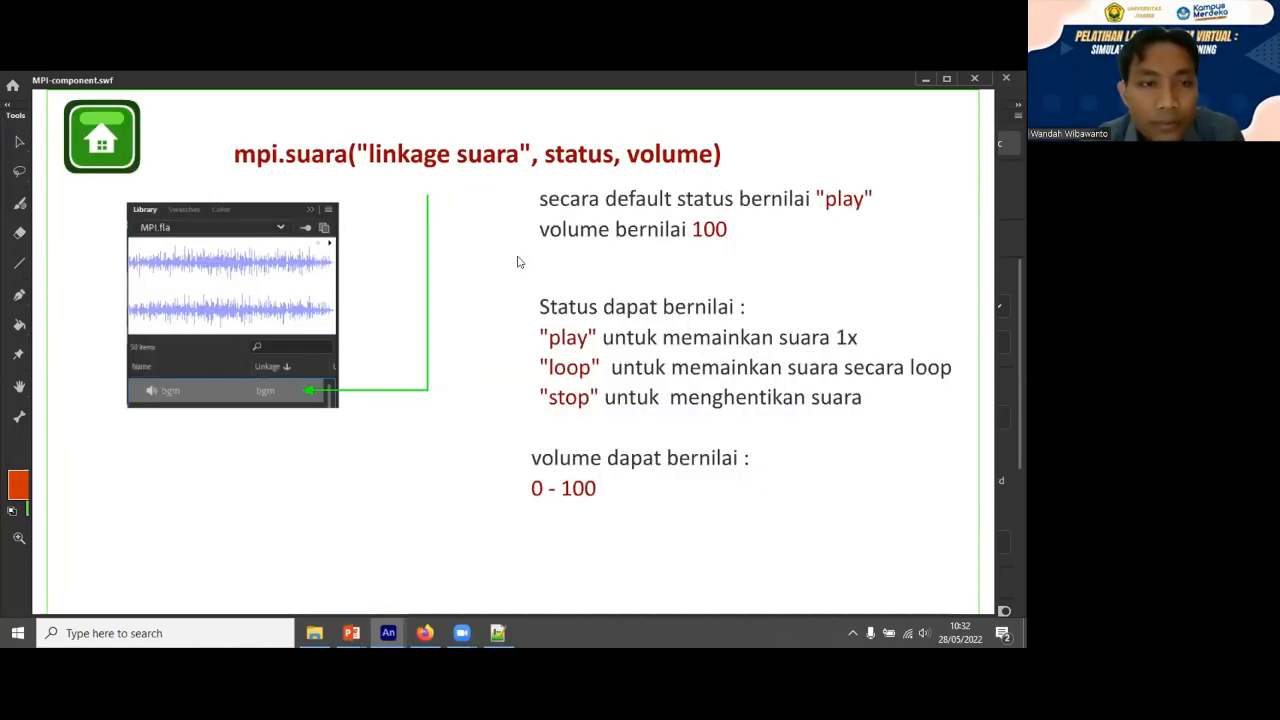
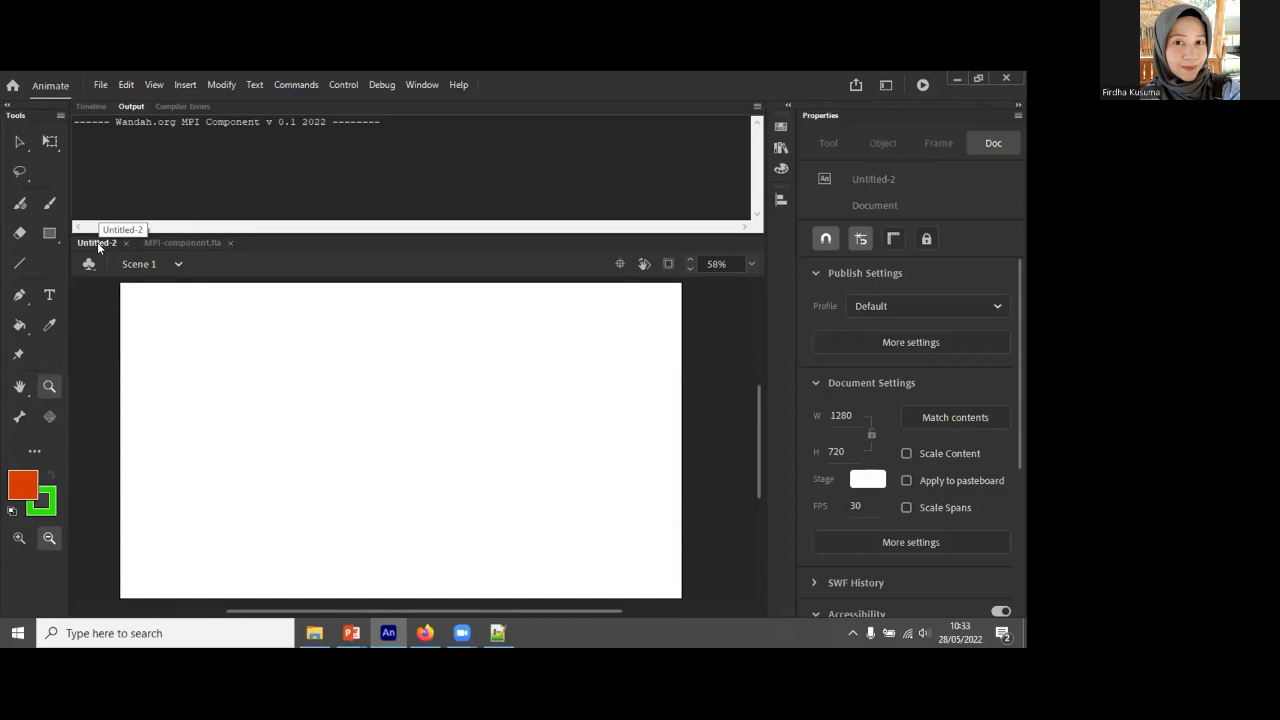
View the MPI-component.fla document, return to Untitled-2, and open the Untitled-2 library.
click(178, 243)
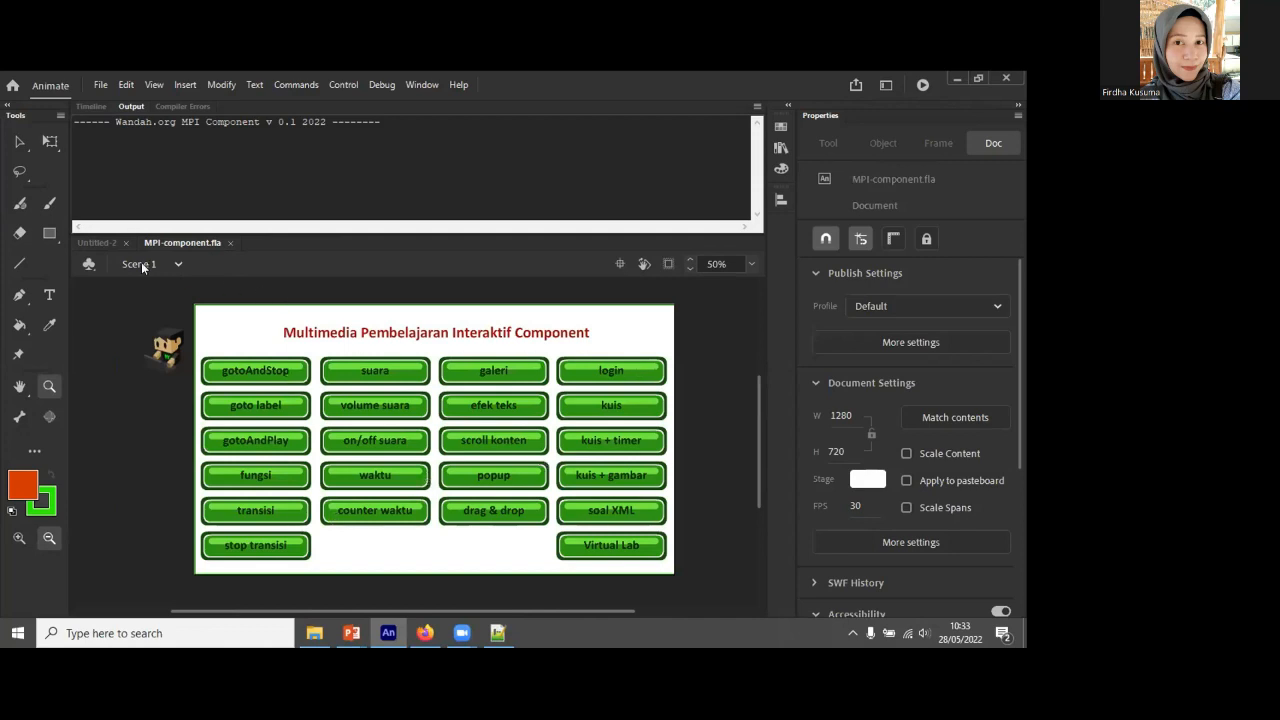
click(99, 241)
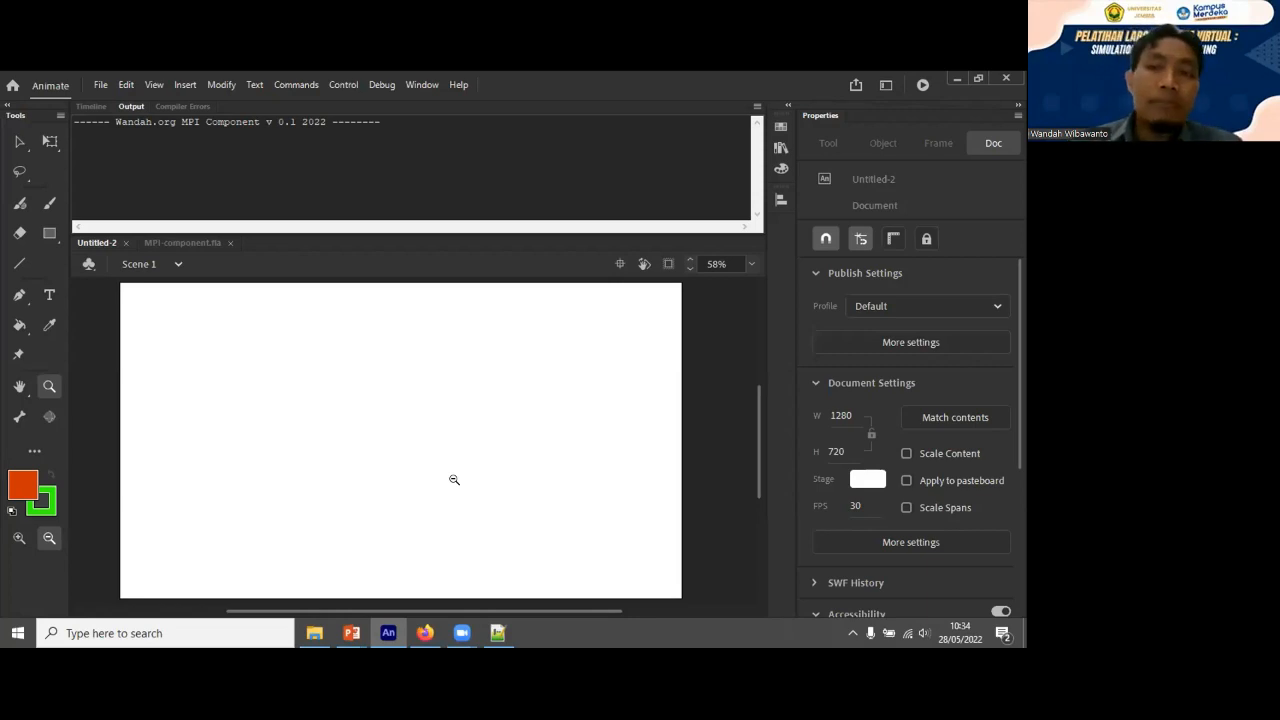
click(779, 147)
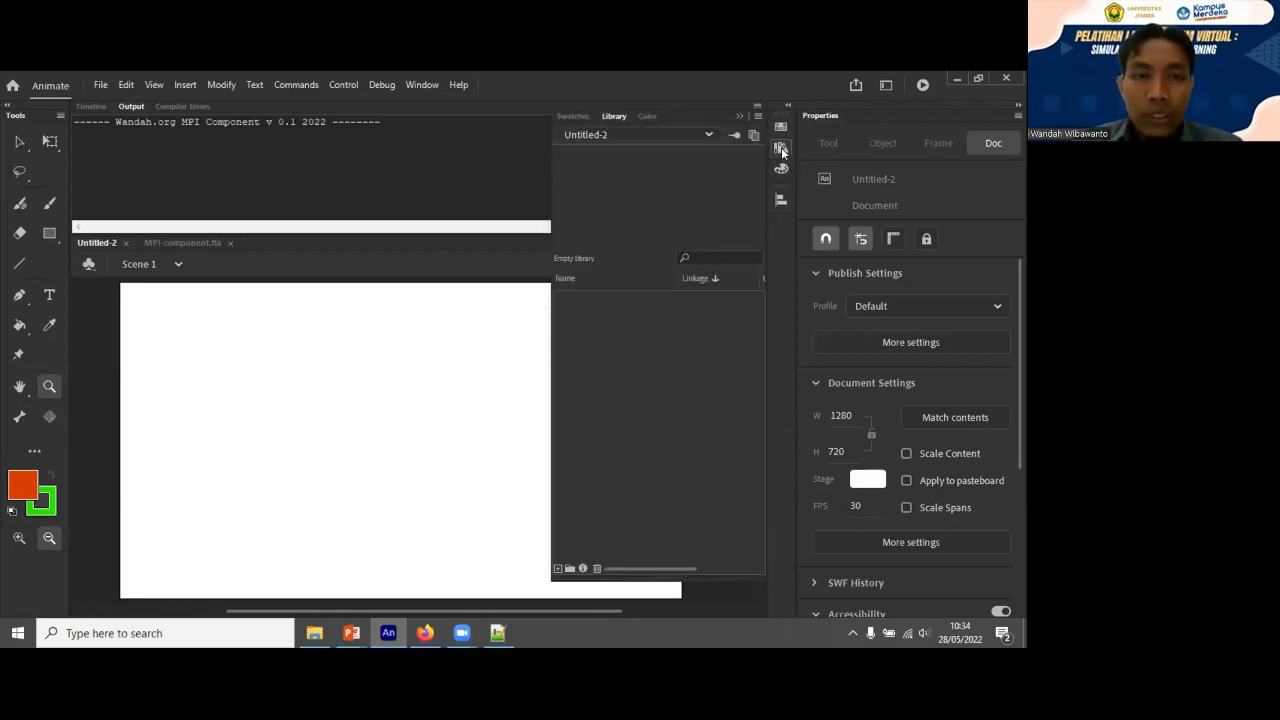
click(413, 87)
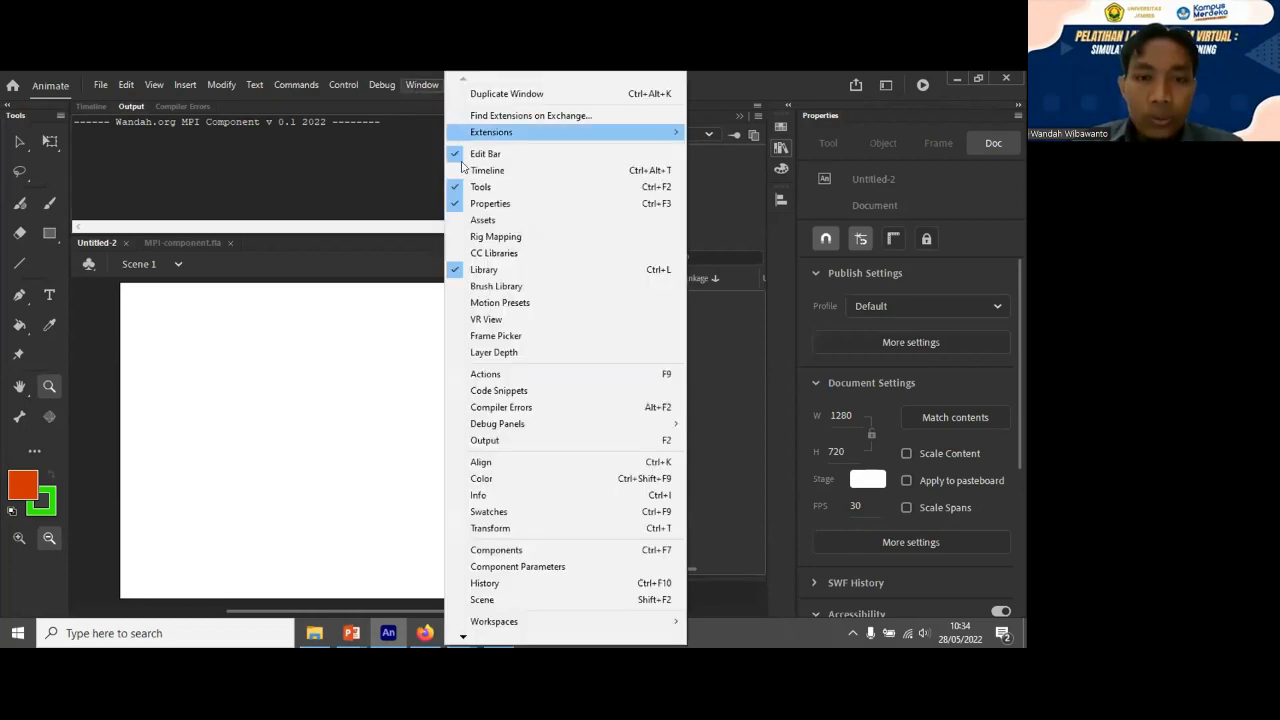
click(278, 407)
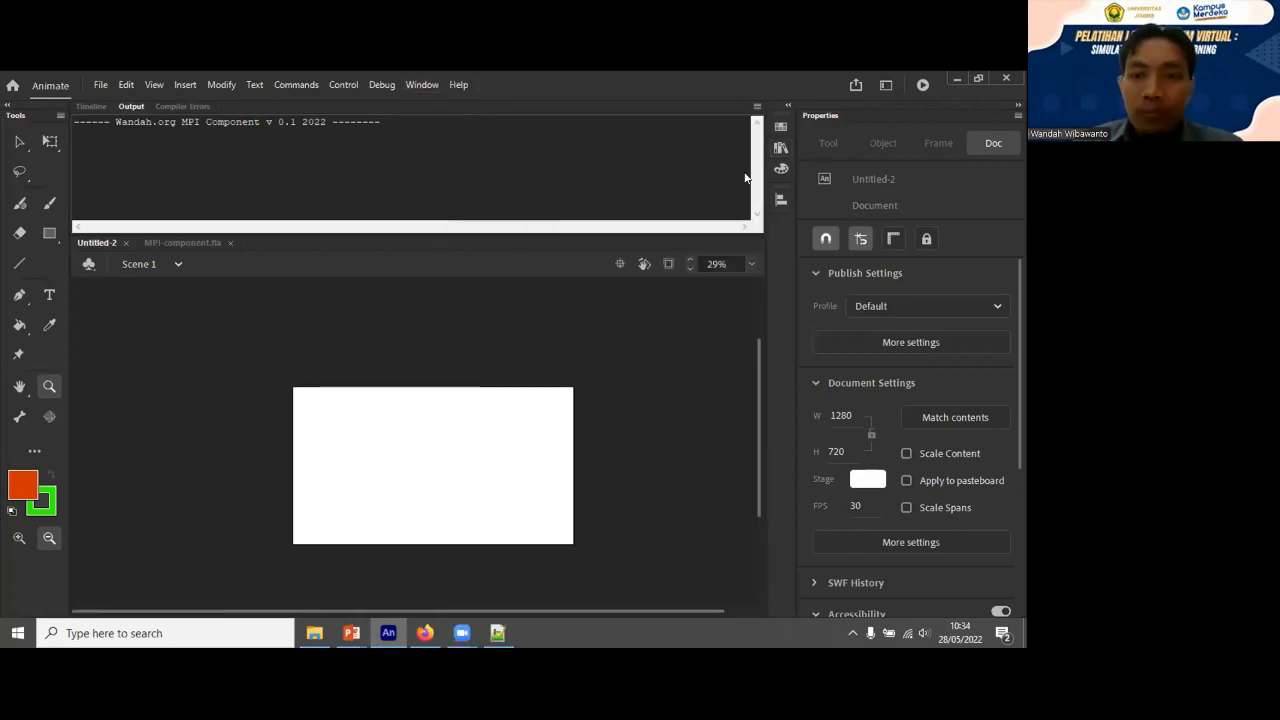
click(781, 148)
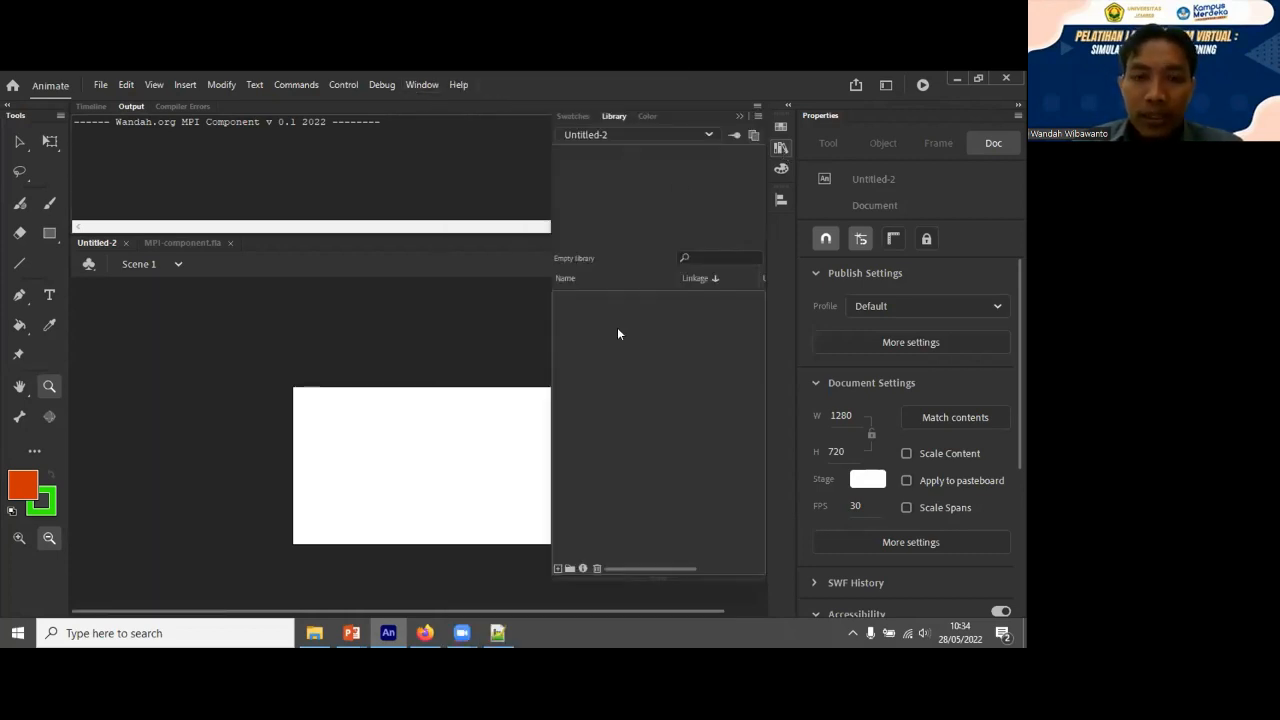
drag(243, 357, 671, 548)
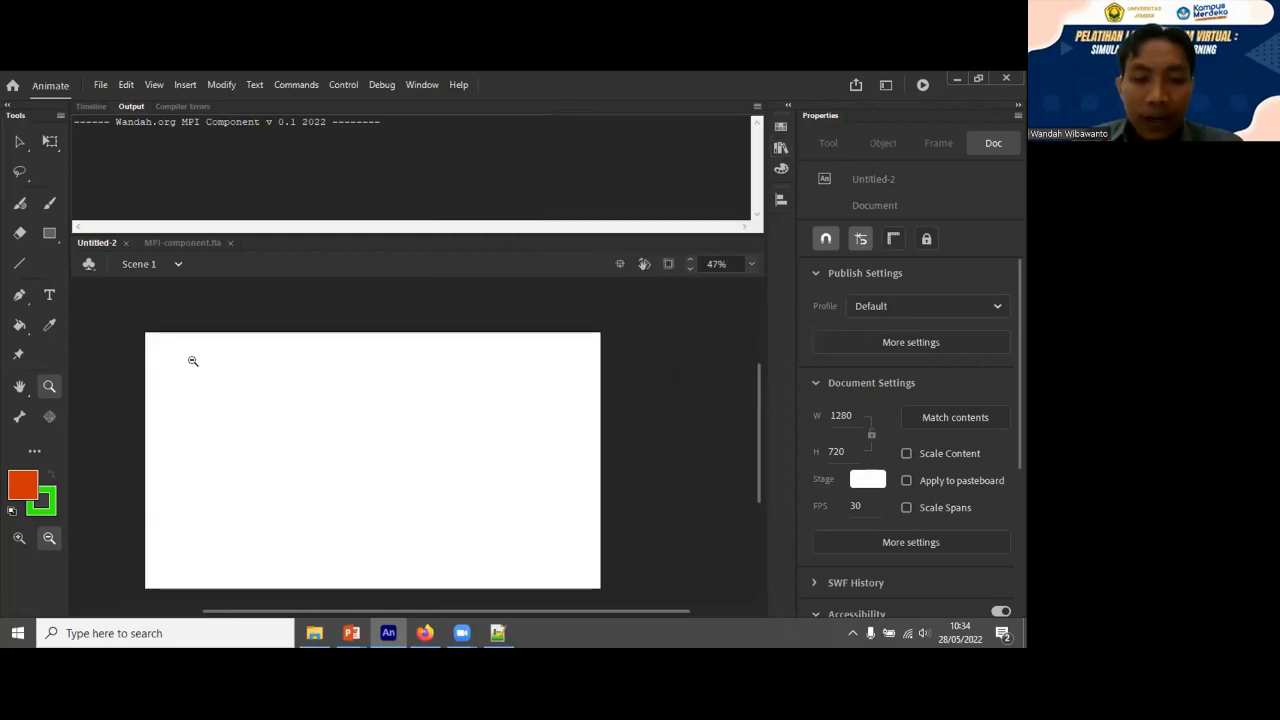
drag(405, 509, 672, 628)
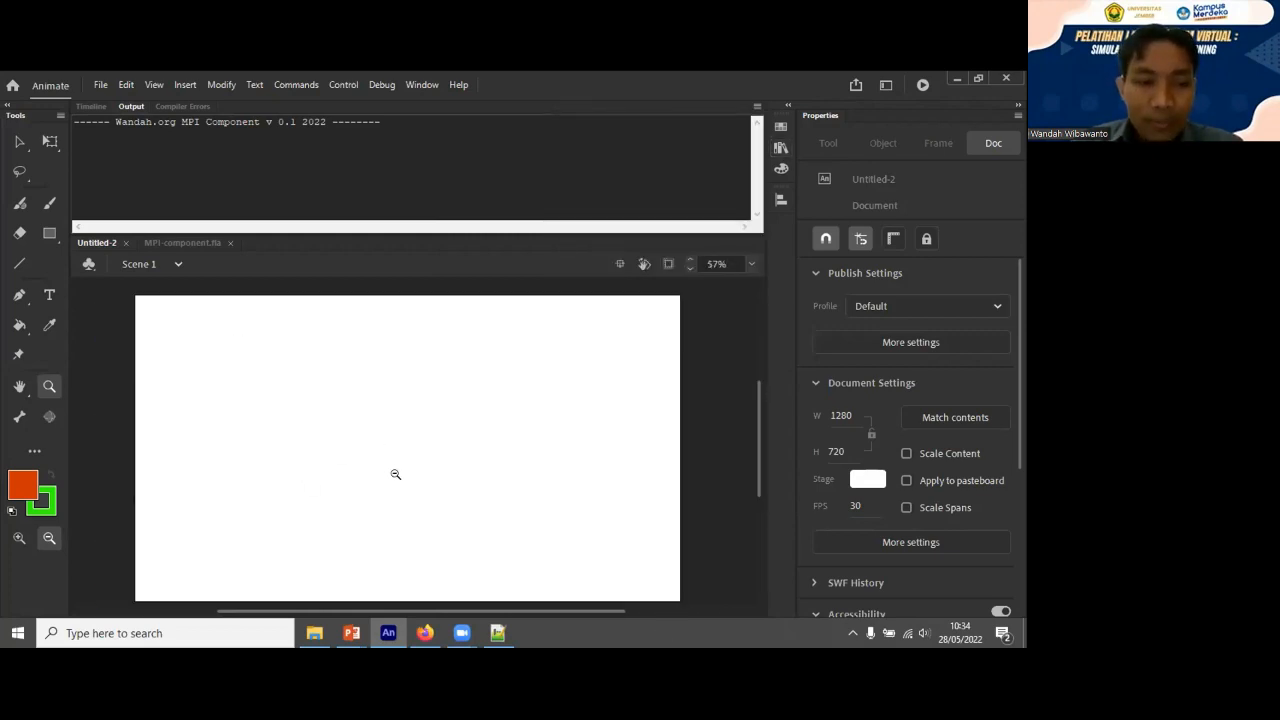
click(391, 469)
drag(275, 340, 594, 506)
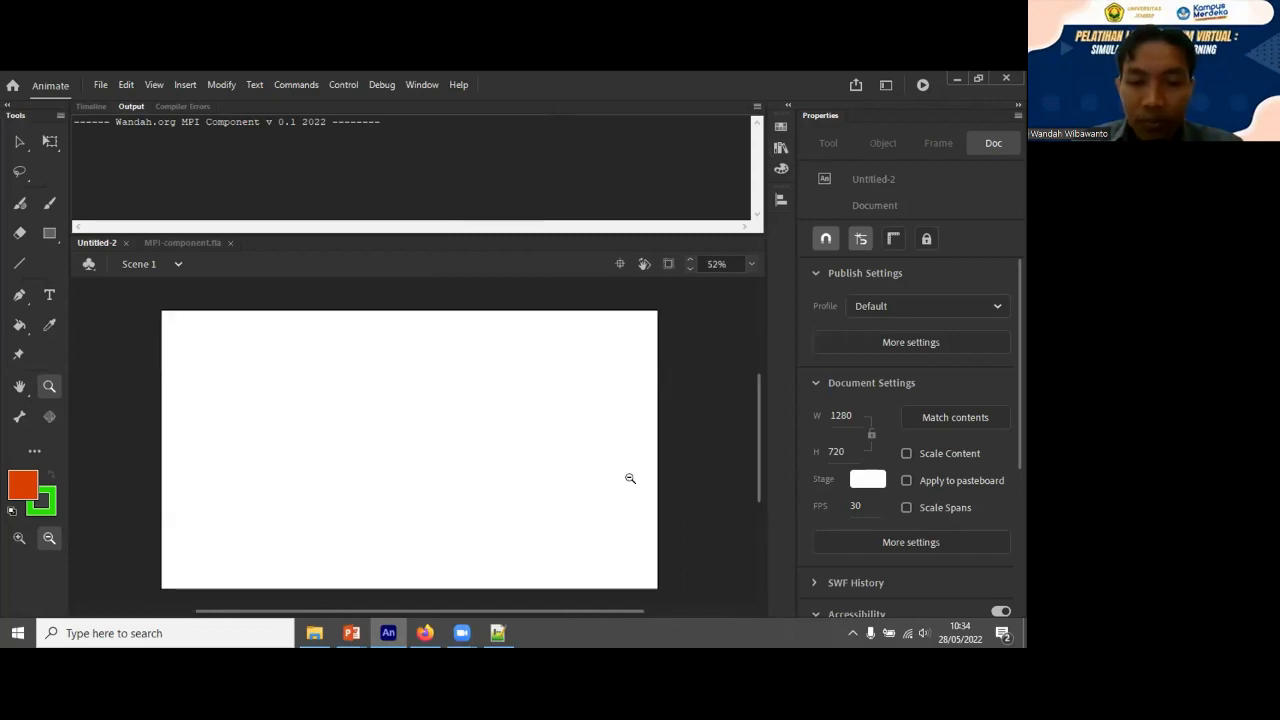
Compare the Untitled-2 library with the MPI-component.fla library, looking through the whole MPI-component.fla item list.
click(781, 147)
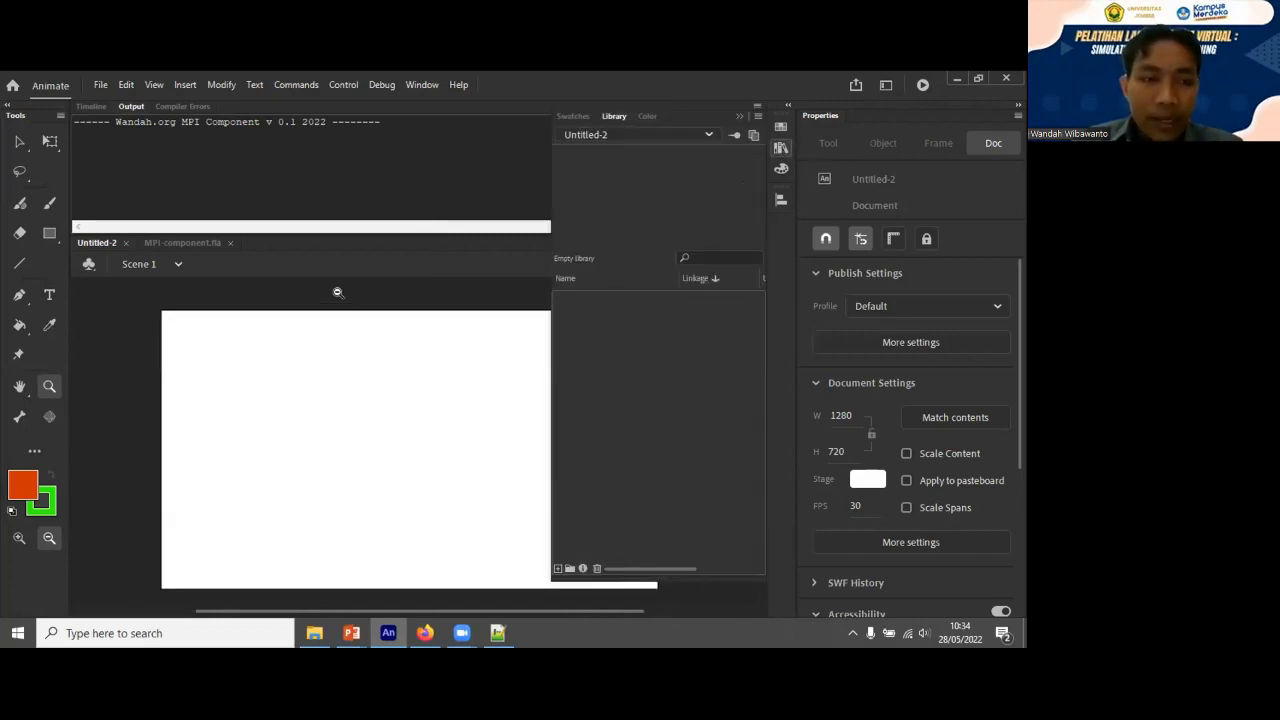
click(181, 246)
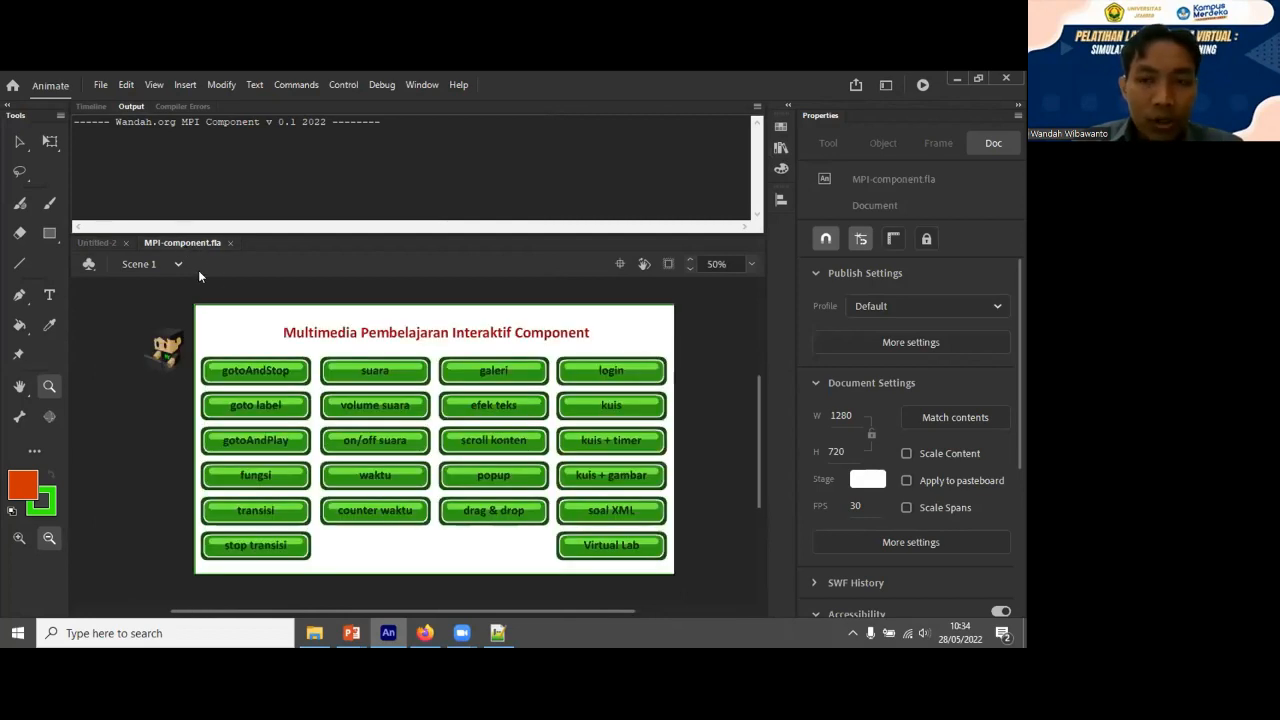
click(780, 148)
scroll(628, 378, down, 10)
scroll(620, 538, up, 8)
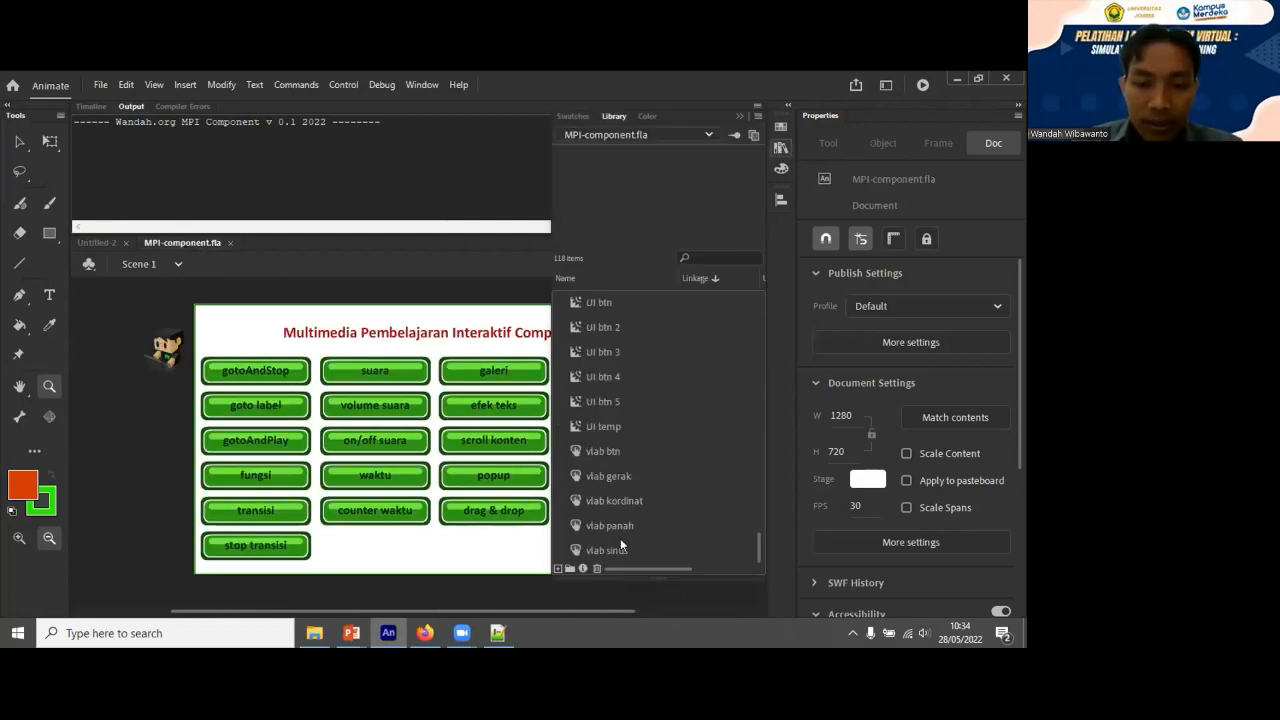
drag(756, 481, 761, 282)
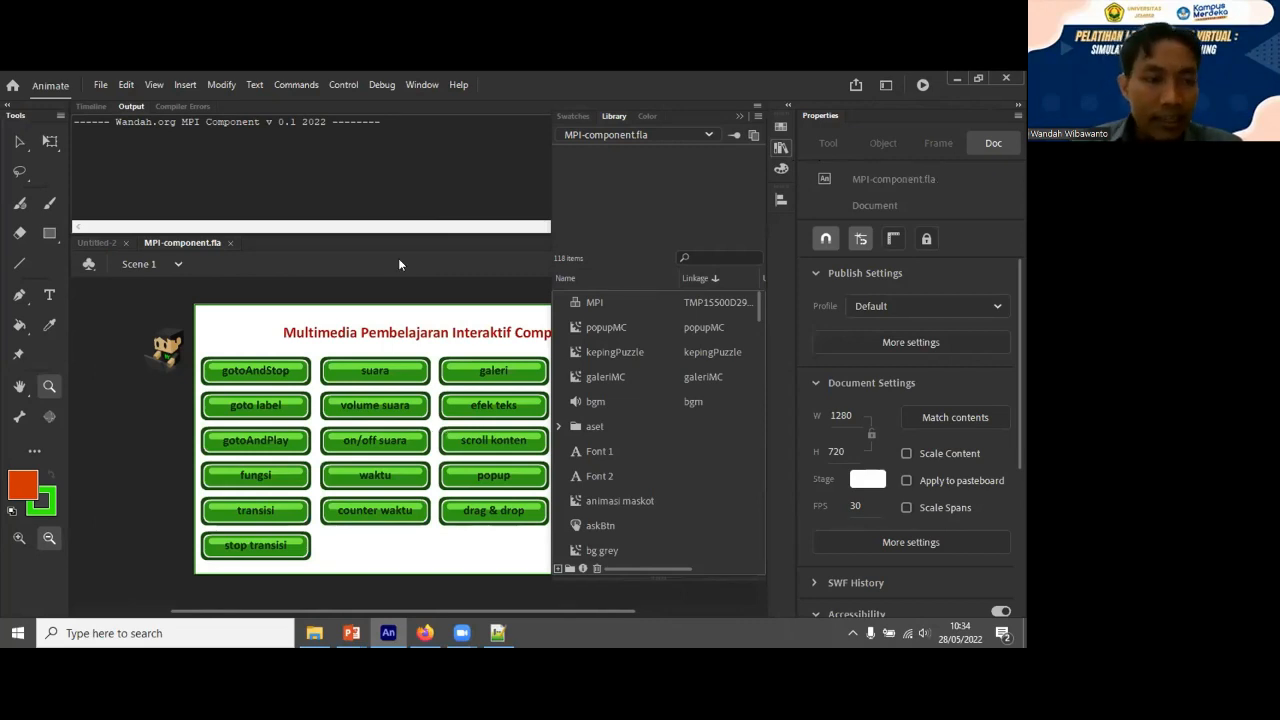
Return to the Untitled-2 document and display the MPI-component.fla library while Untitled-2 stays active.
click(96, 245)
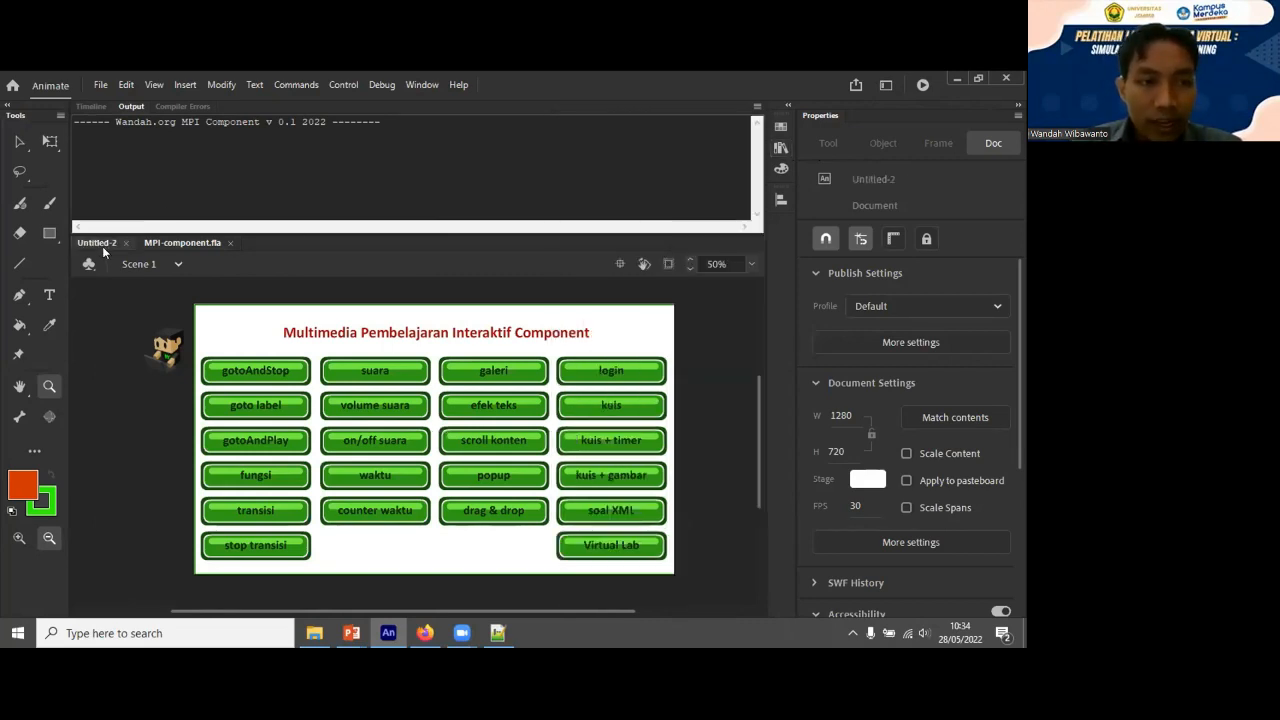
click(782, 146)
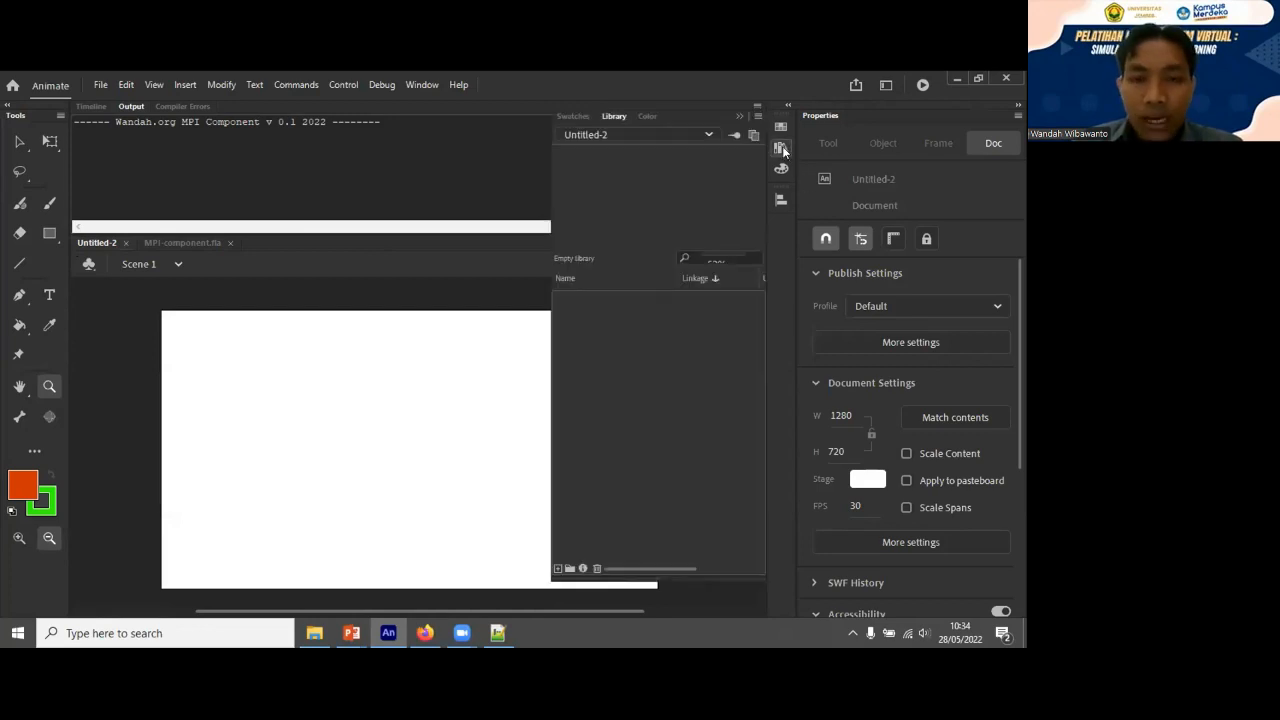
click(704, 133)
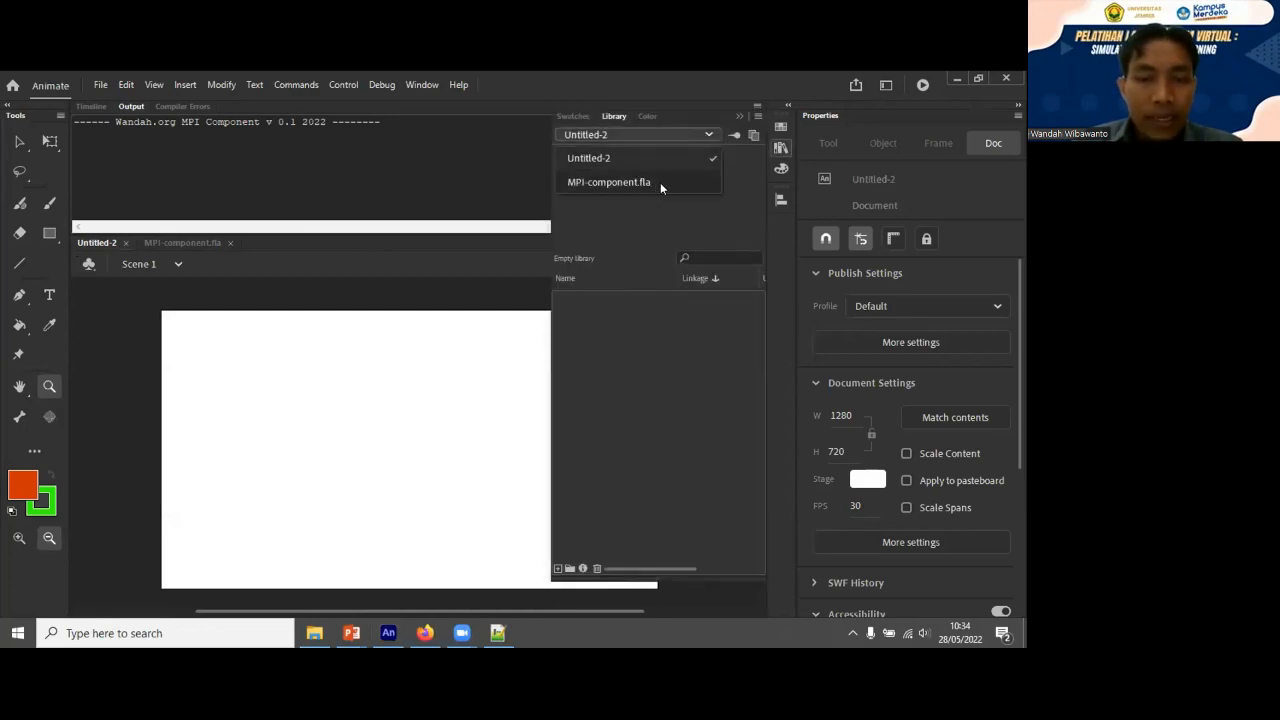
click(781, 150)
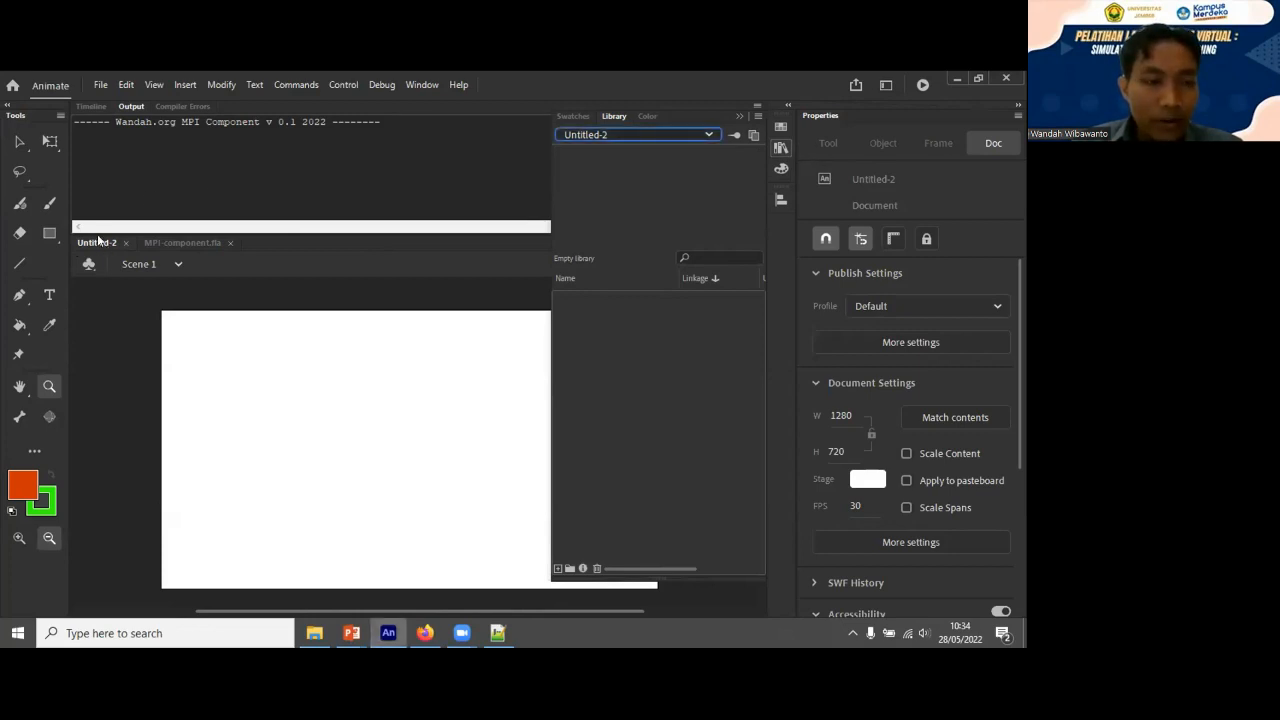
click(784, 151)
click(784, 151)
click(708, 135)
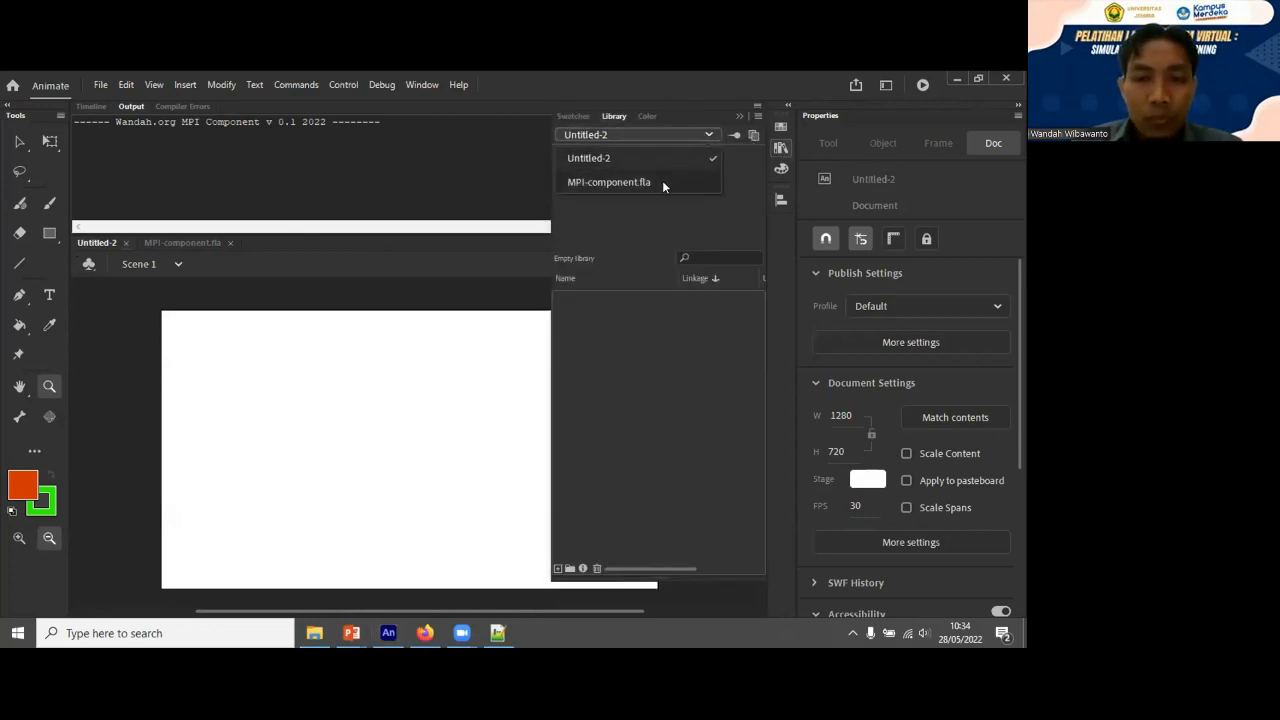
click(662, 185)
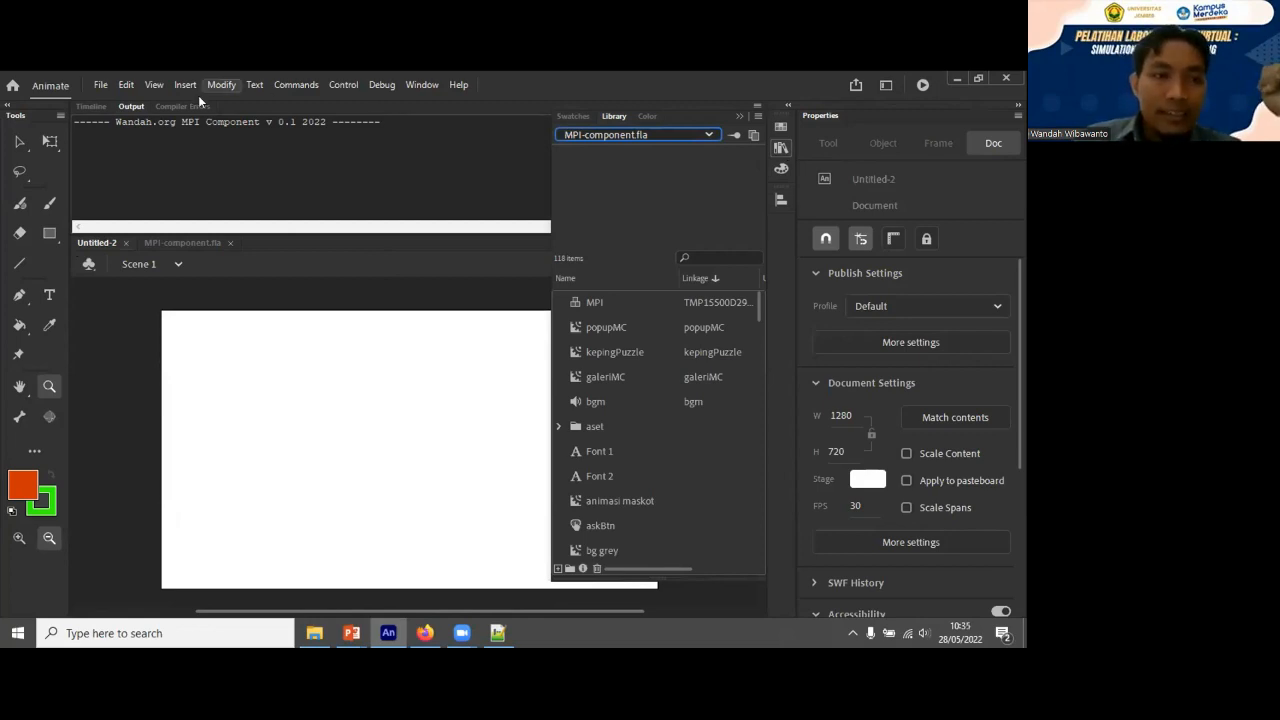
Show the Untitled-2 timeline and reopen the library, setting it to Untitled-2 and back to MPI-component.fla.
click(90, 106)
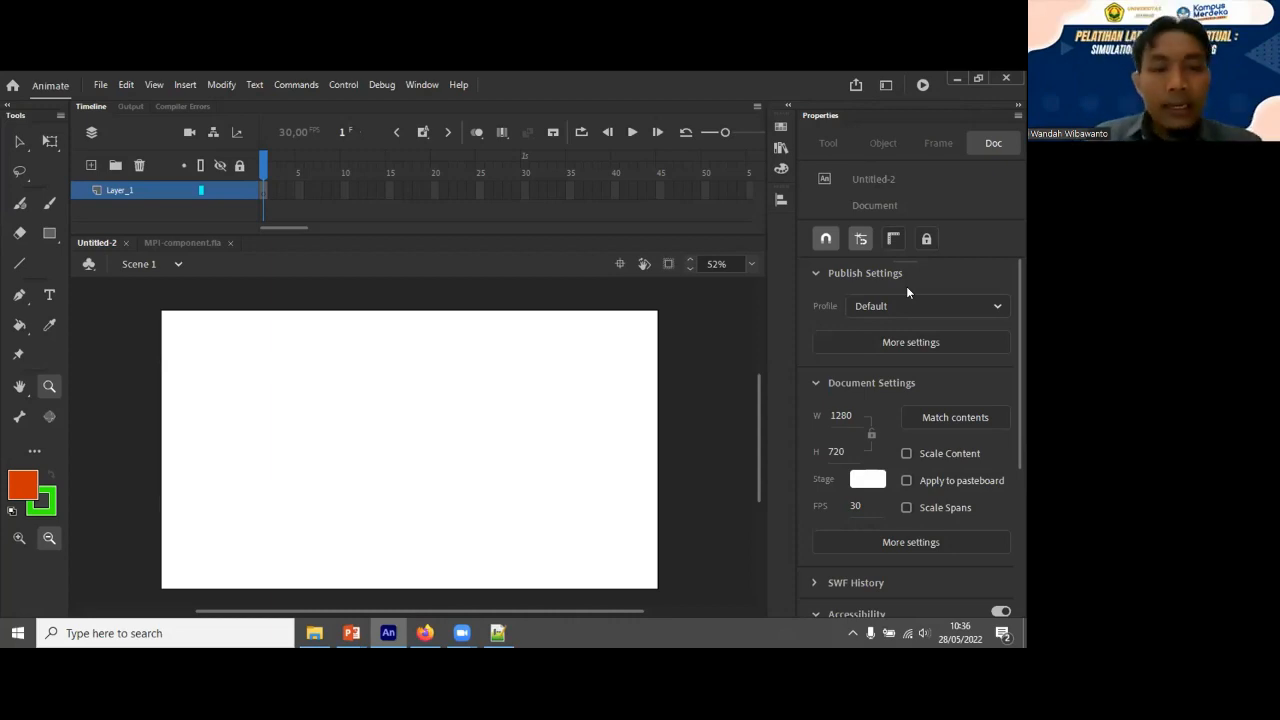
click(782, 127)
click(782, 127)
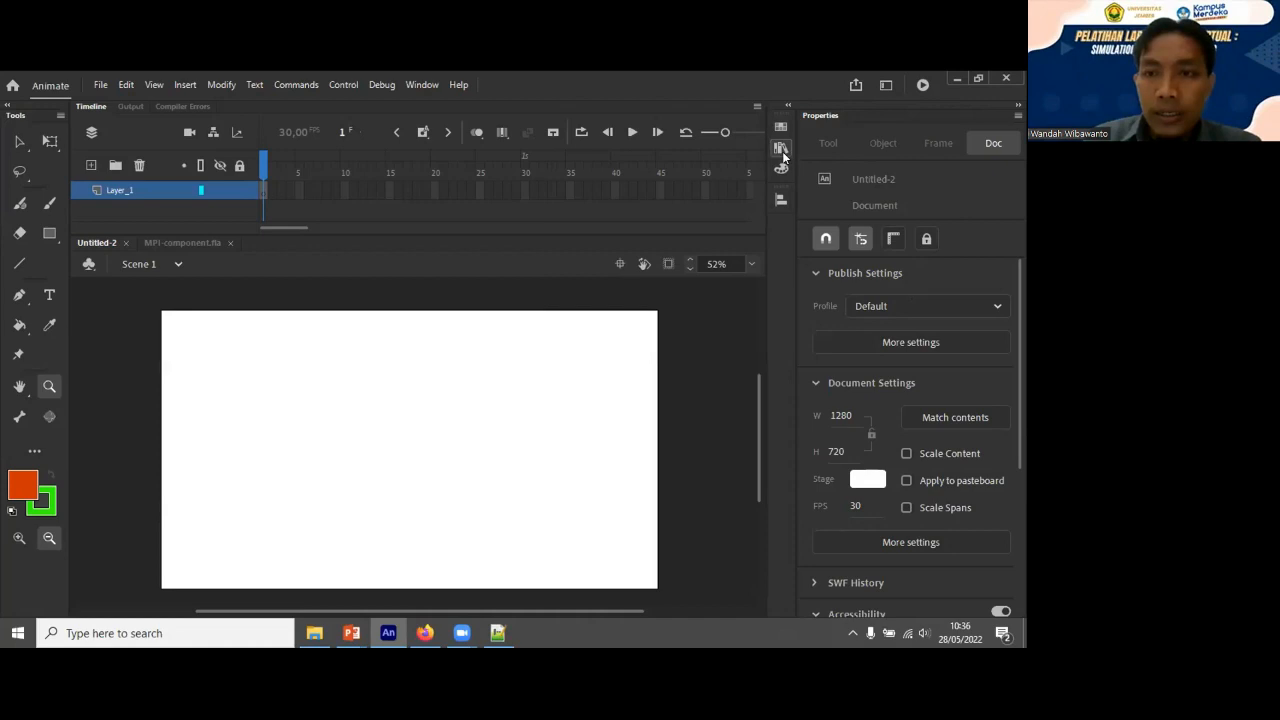
click(781, 148)
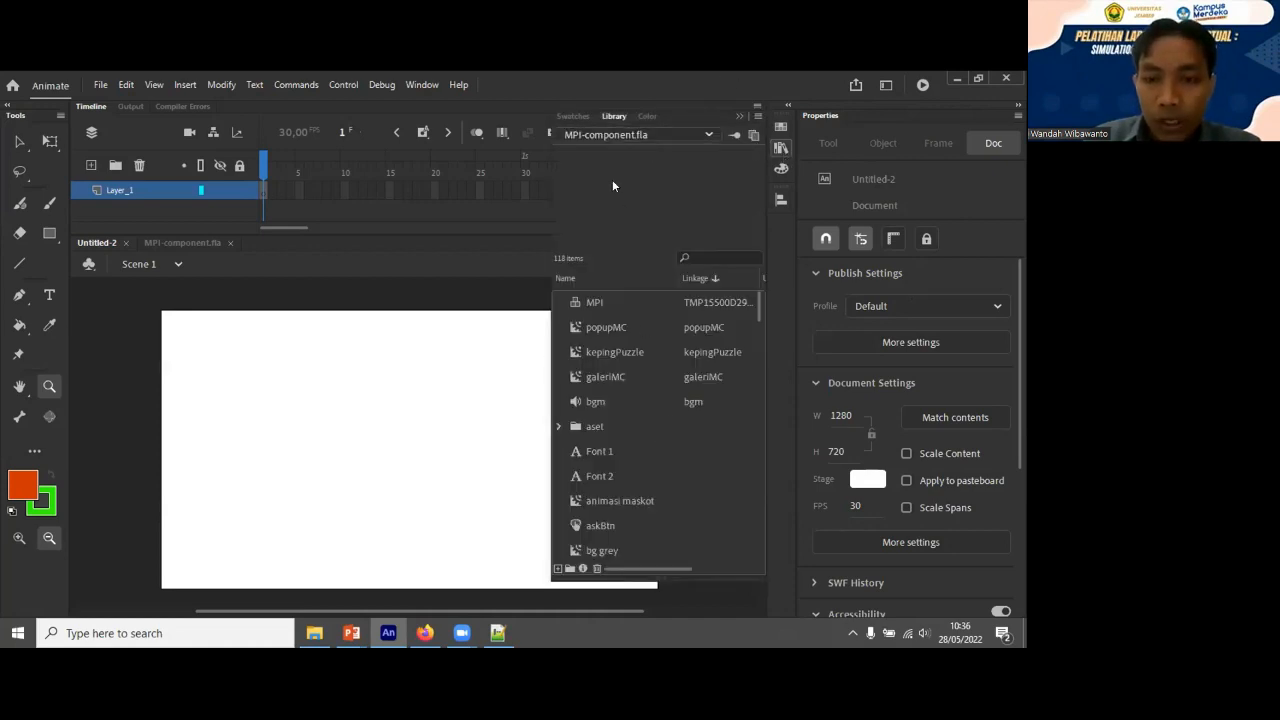
click(648, 134)
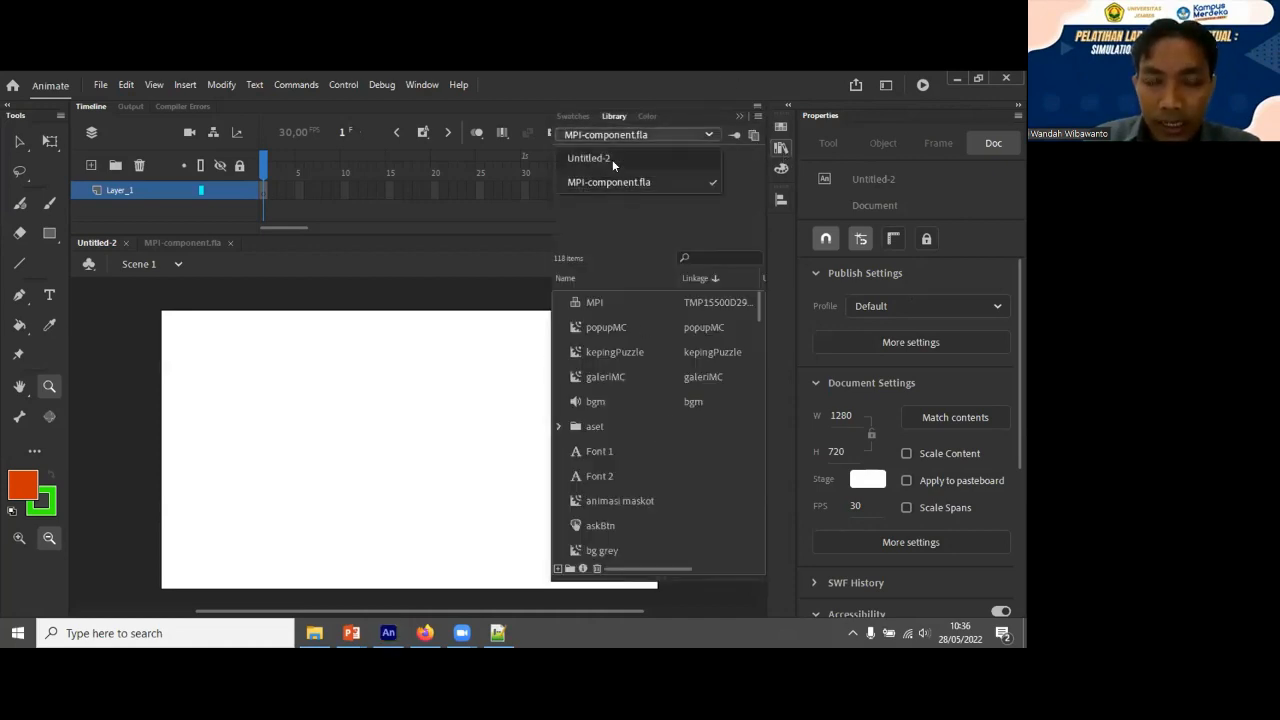
click(612, 159)
click(660, 134)
click(637, 180)
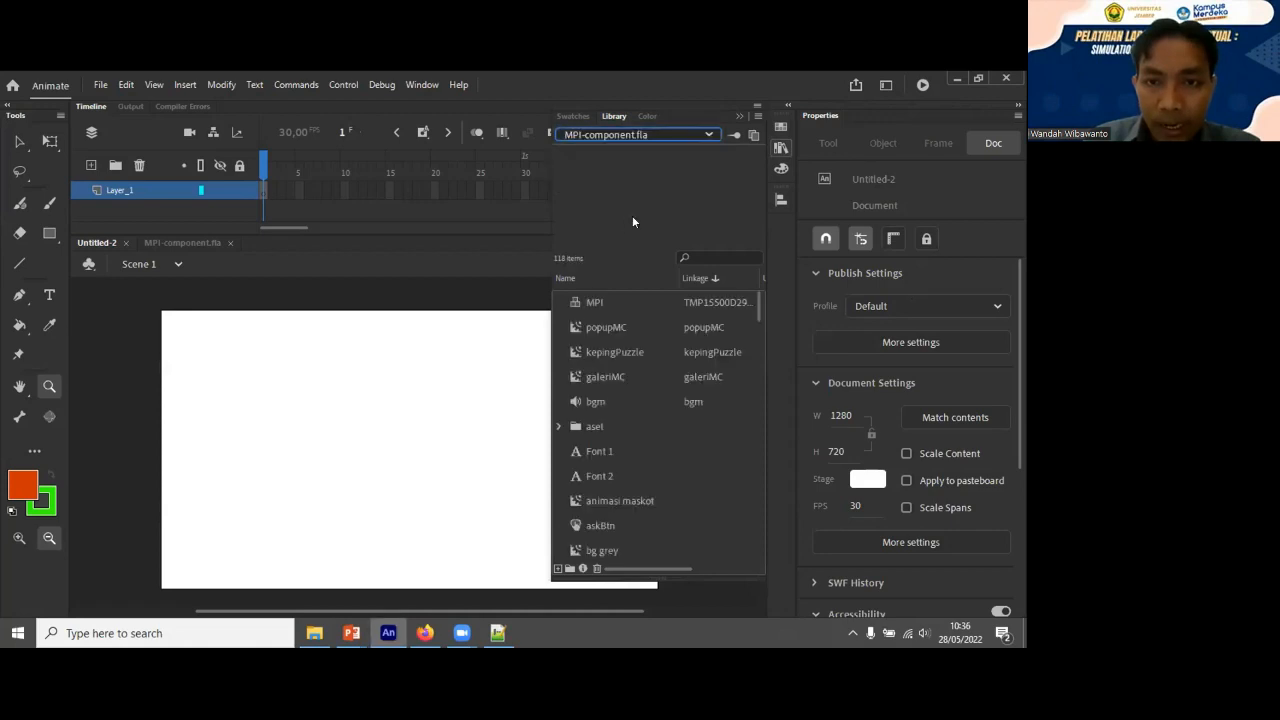
Place the MPI component from the library outside the stage's upper-left corner and name its instance mpi.
click(596, 302)
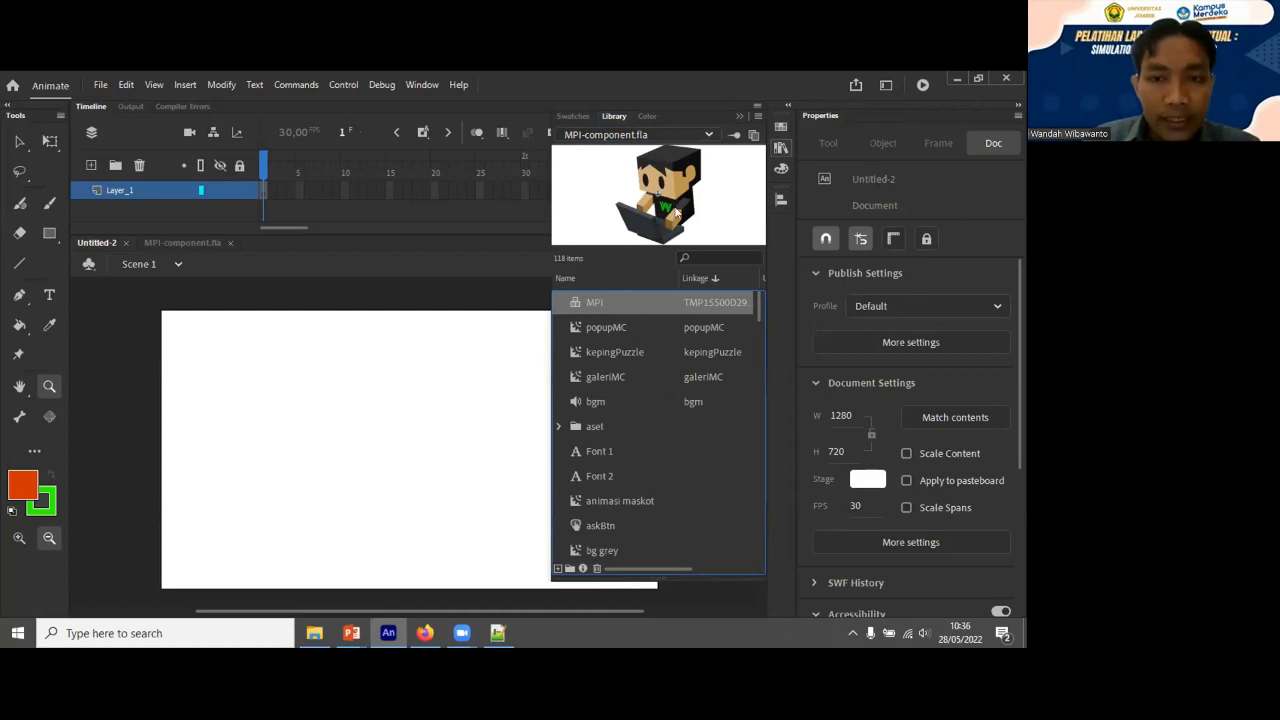
drag(423, 297, 113, 345)
click(19, 141)
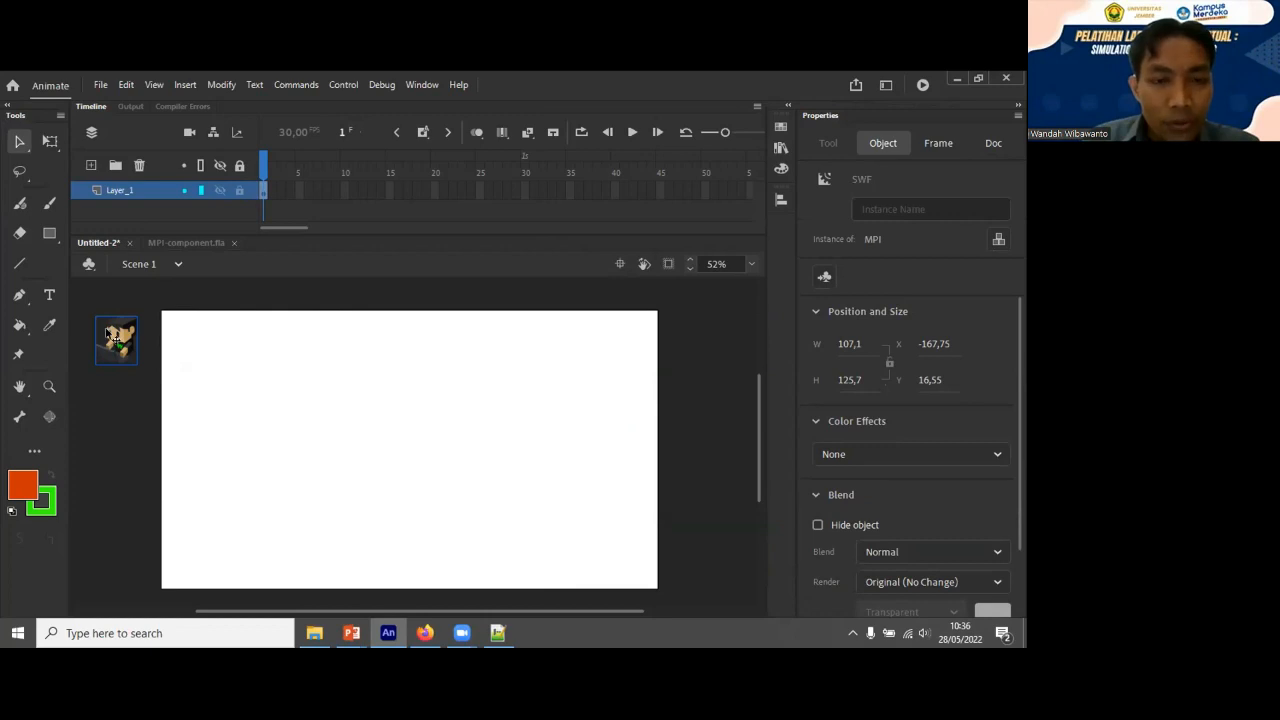
click(887, 209)
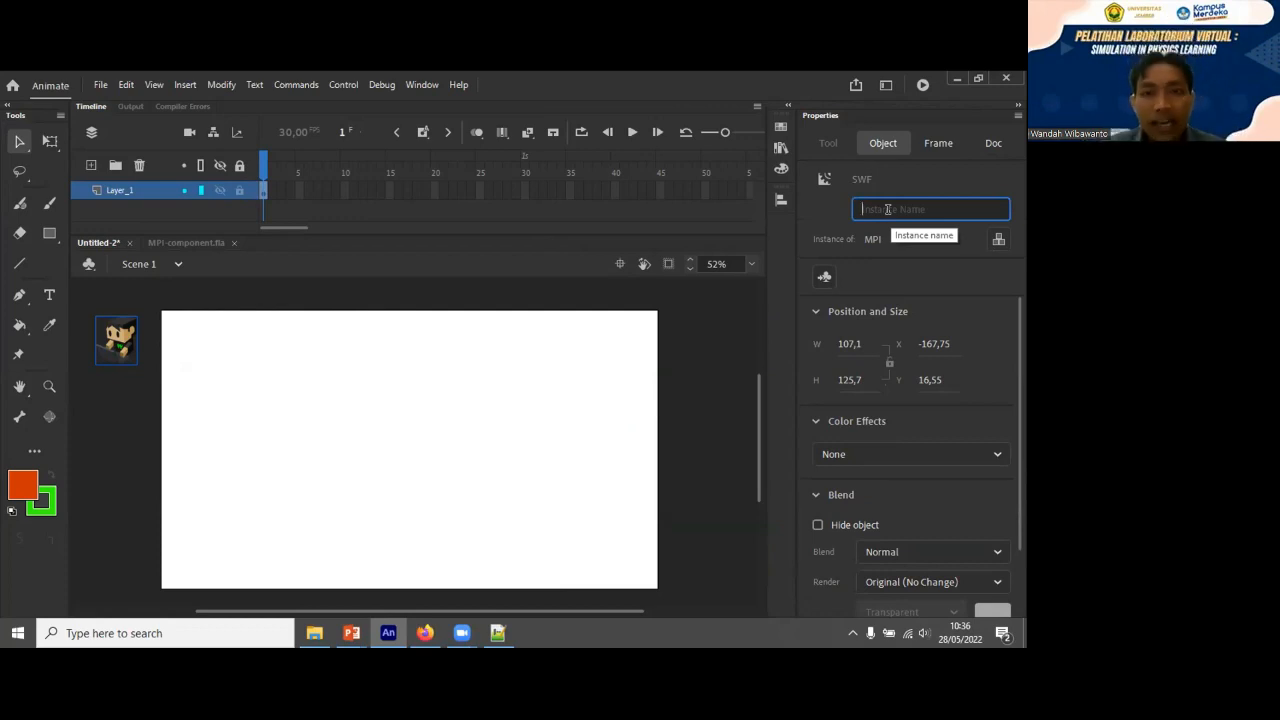
text(mpi)
key(Return)
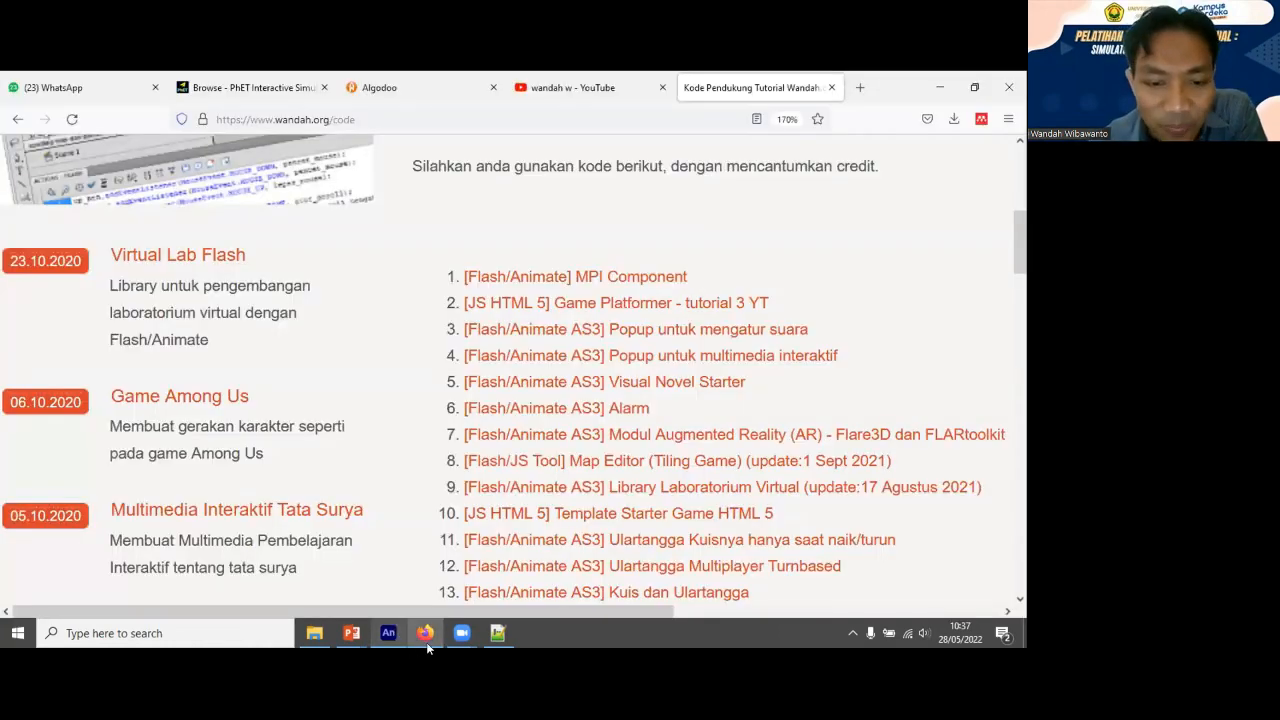
Switch from Firefox back to the Untitled-2 document in Animate.
click(391, 632)
click(461, 642)
click(385, 590)
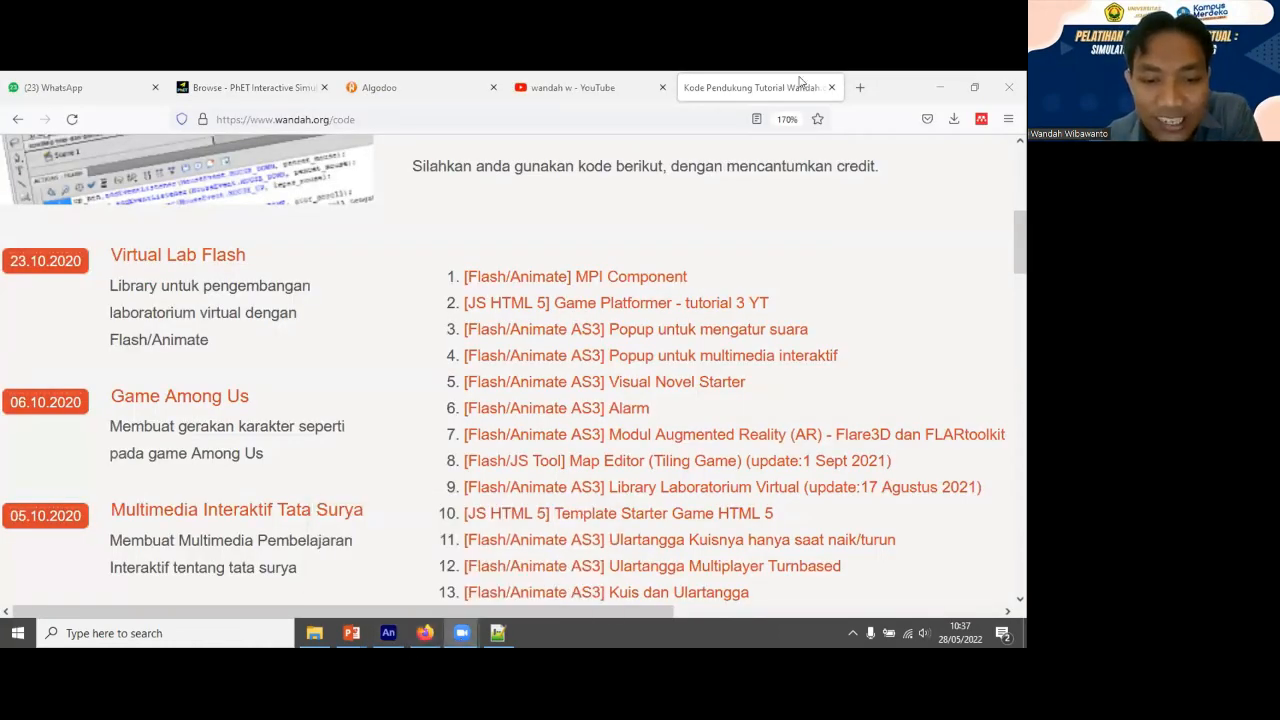
click(389, 633)
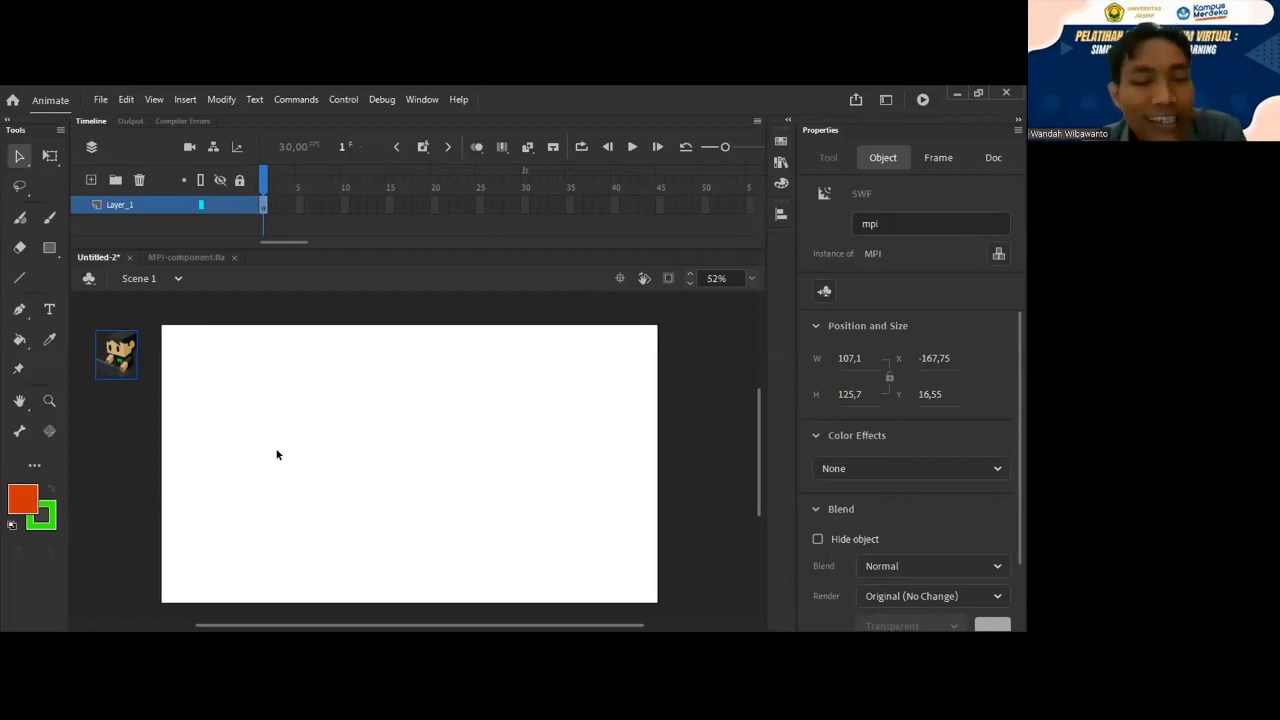
click(299, 204)
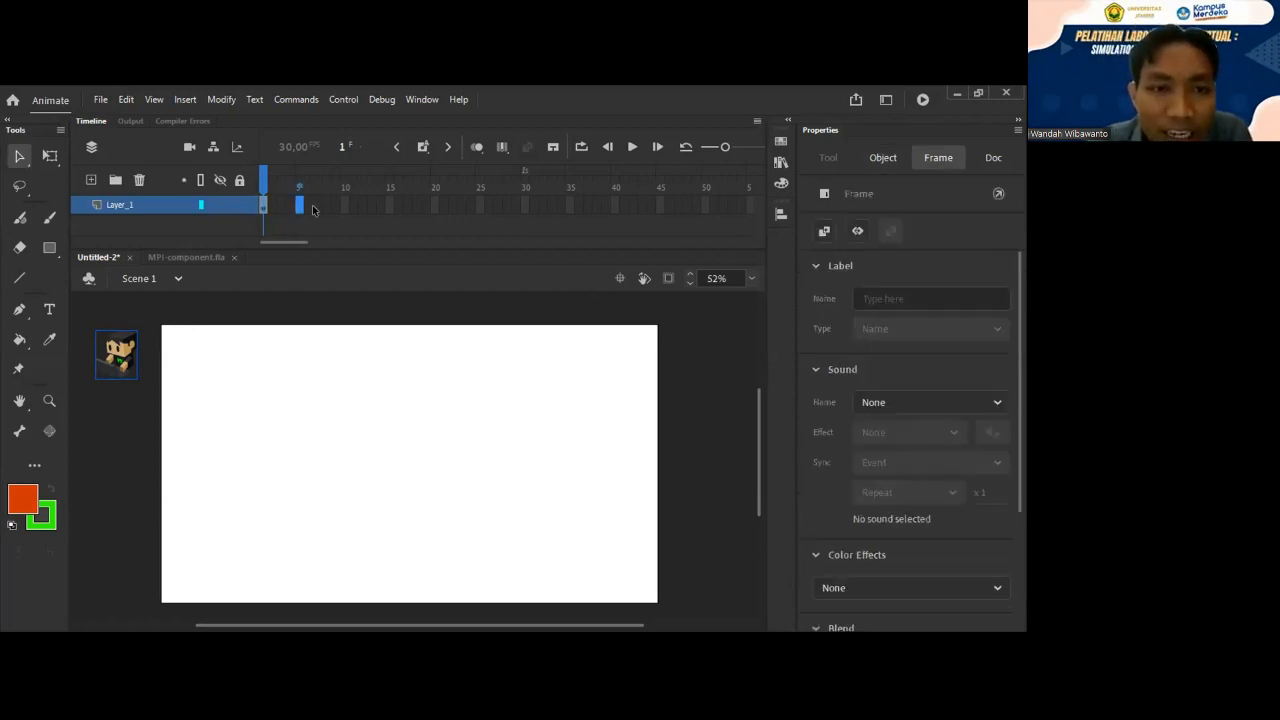
click(434, 205)
click(263, 205)
click(301, 205)
click(346, 206)
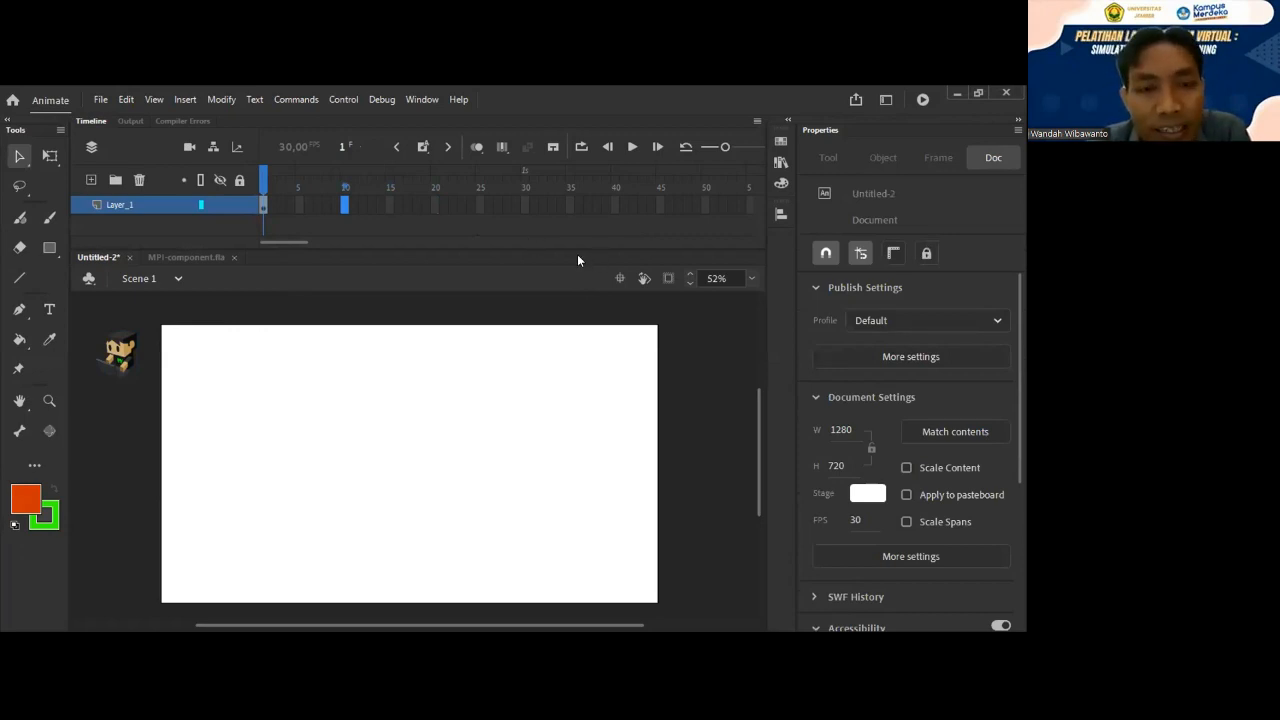
Extend Layer_1 to frame 30 by inserting a frame there, and lock the layer.
click(525, 205)
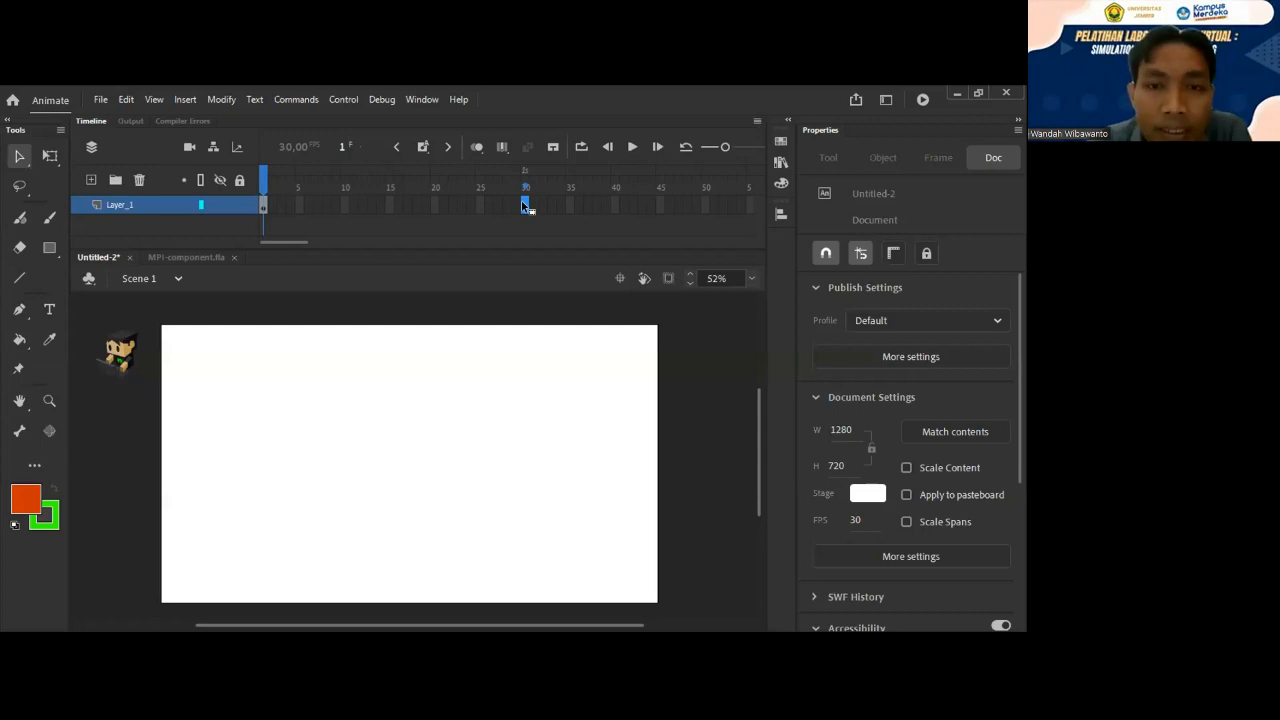
right_click(525, 205)
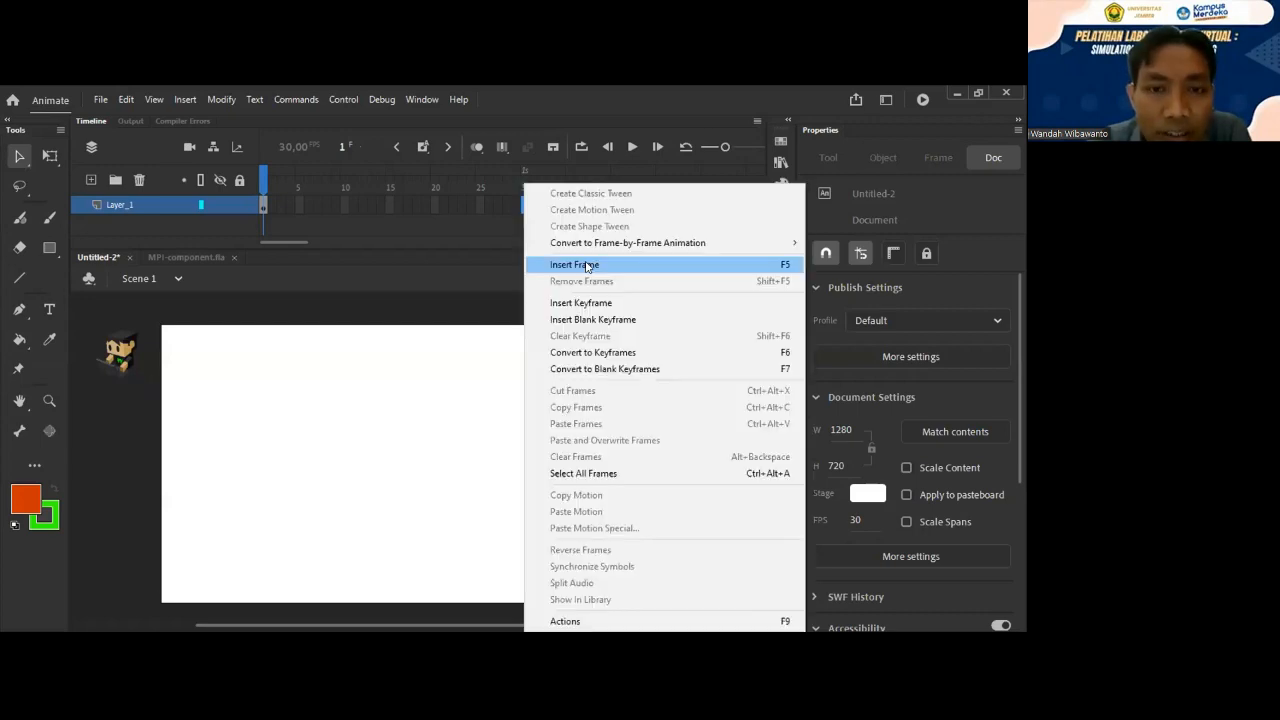
click(587, 266)
drag(290, 187, 222, 183)
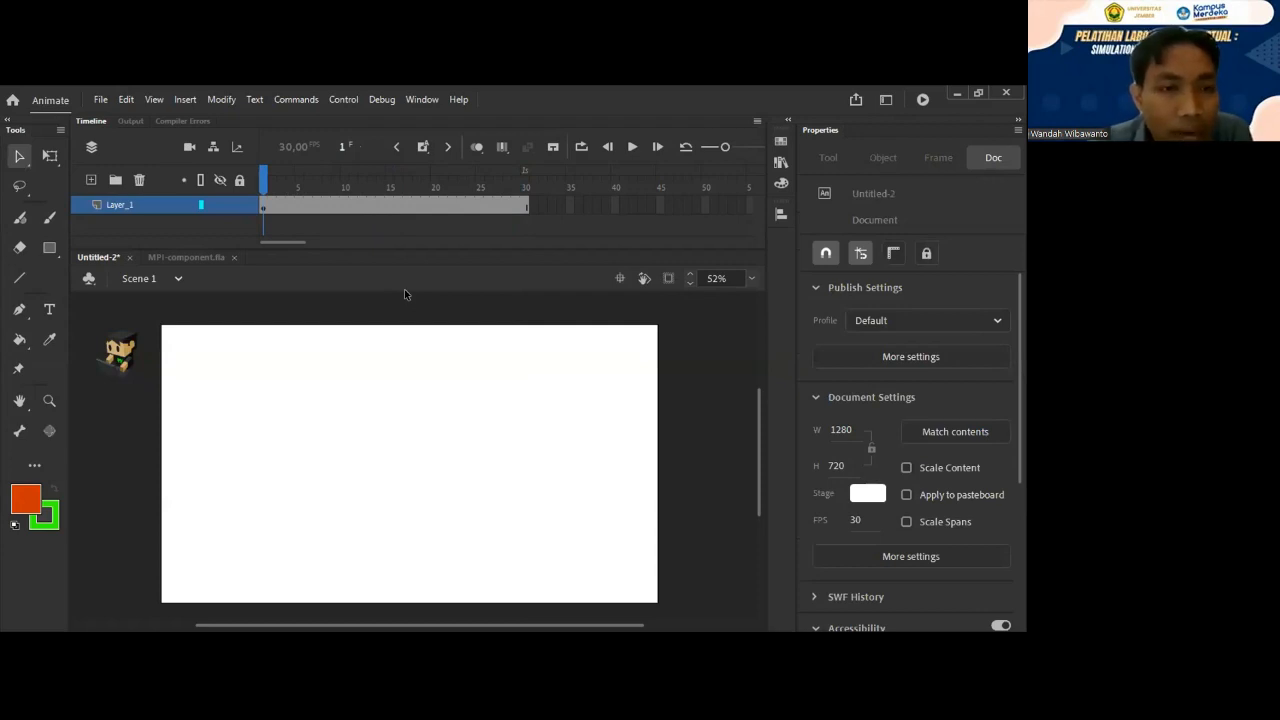
click(238, 205)
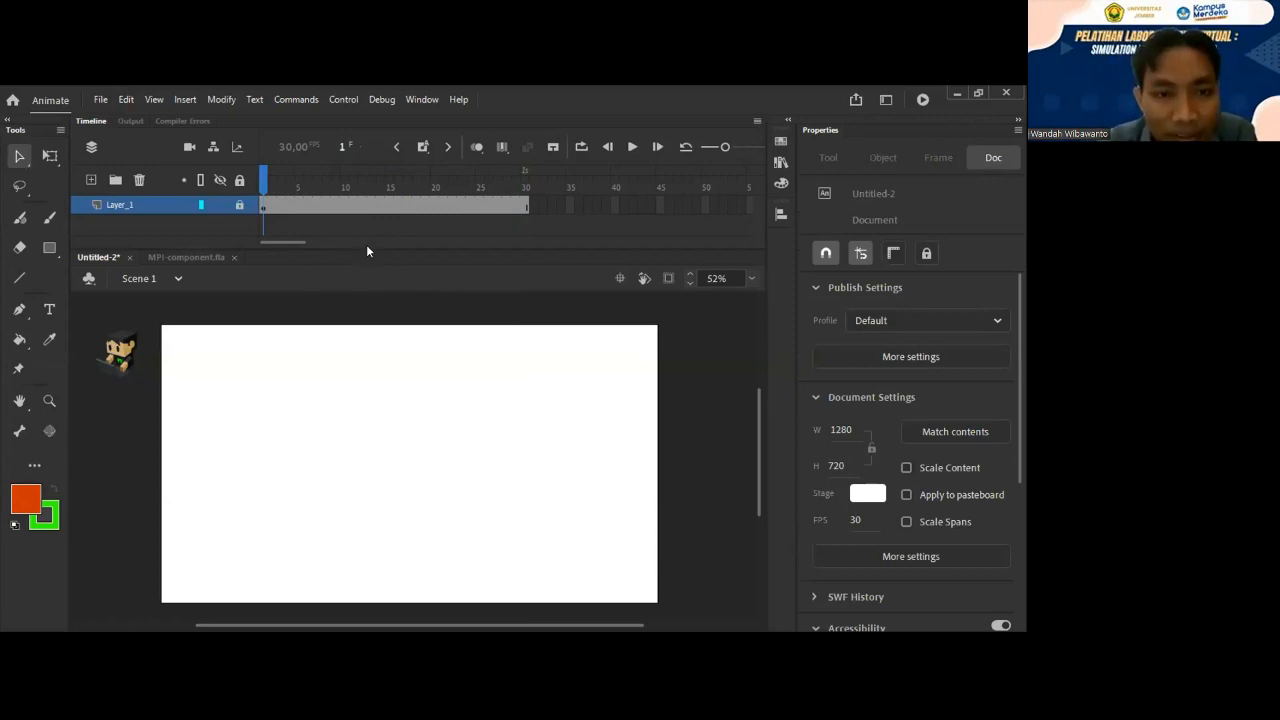
Add a new layer above Layer_1 and insert a blank keyframe in it at frame 5.
drag(369, 246, 370, 264)
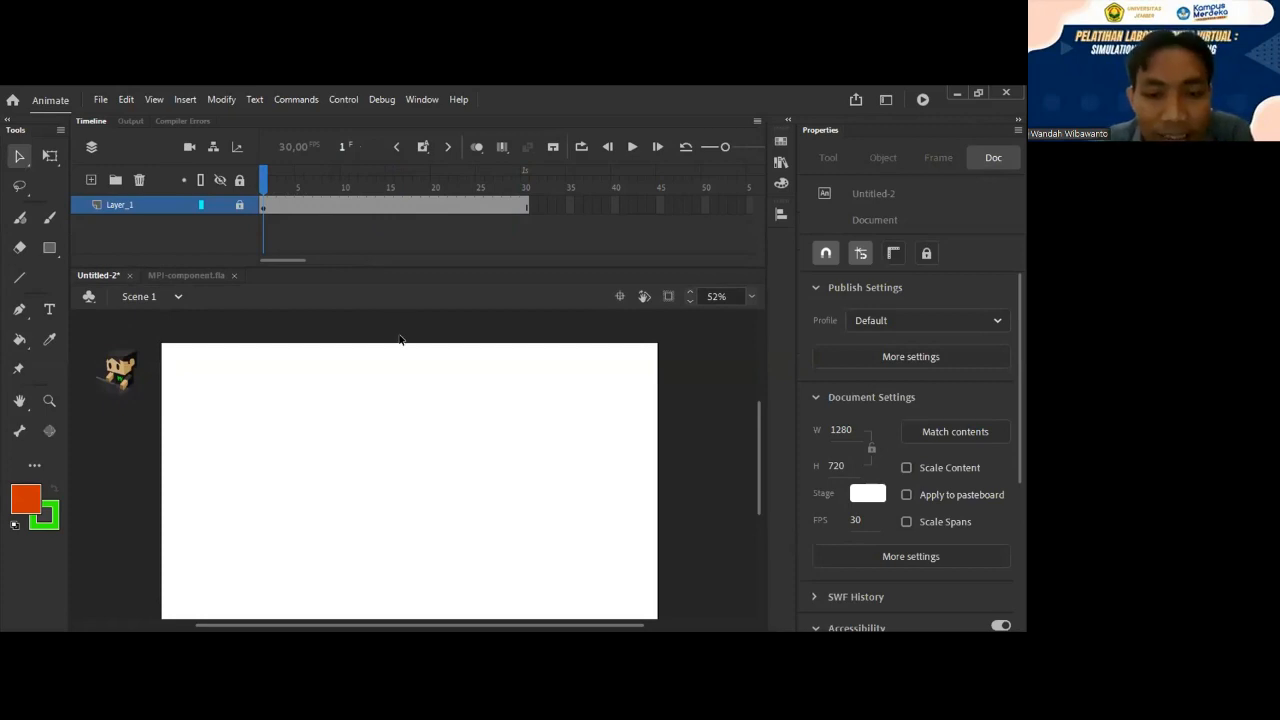
click(91, 179)
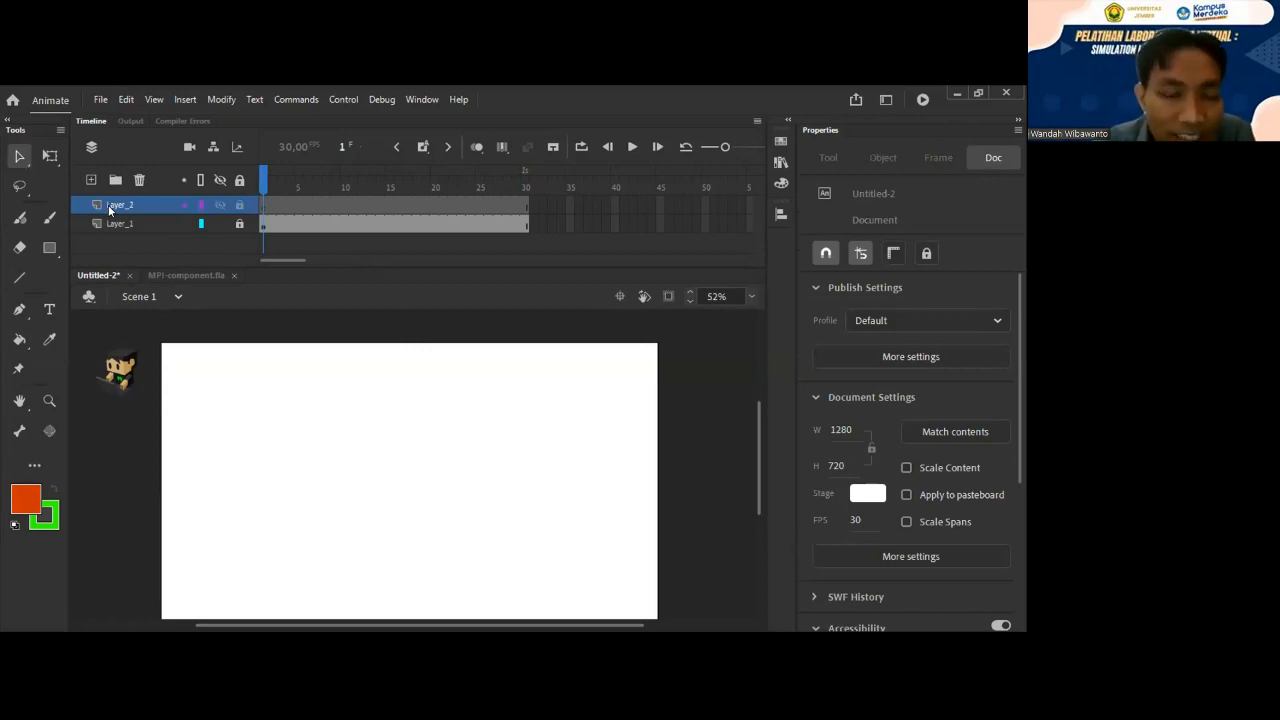
click(299, 198)
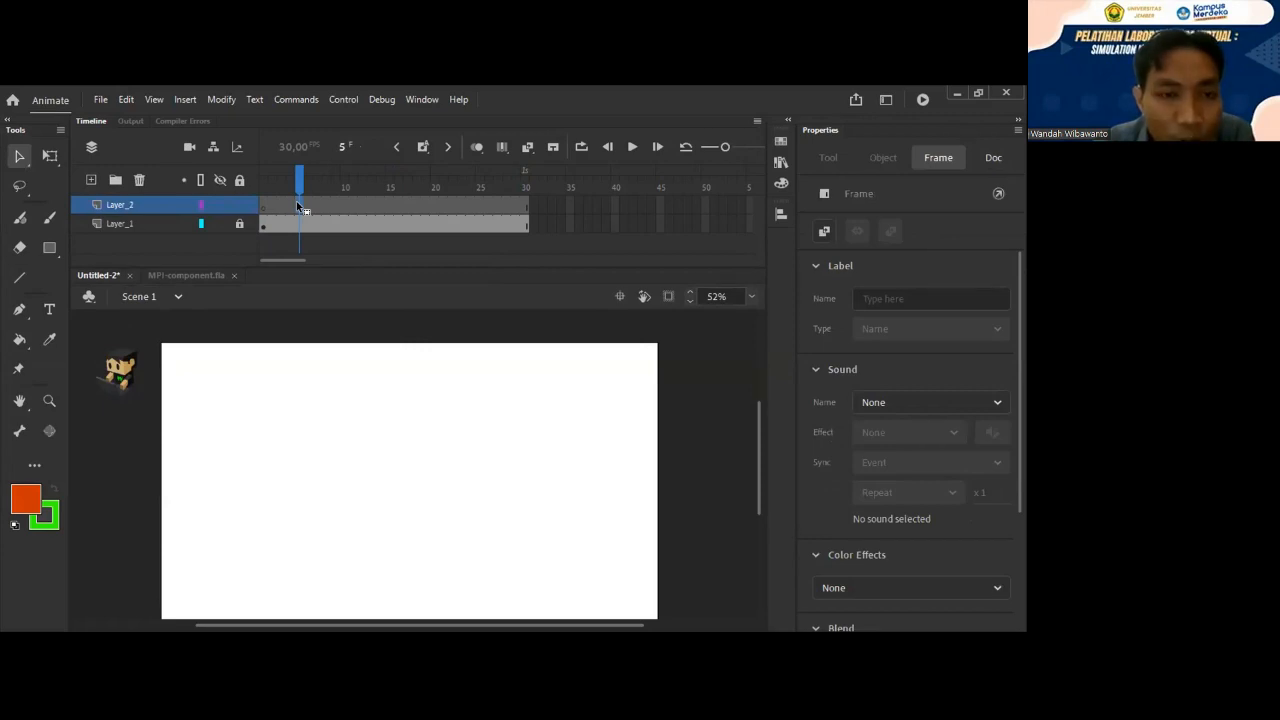
right_click(297, 206)
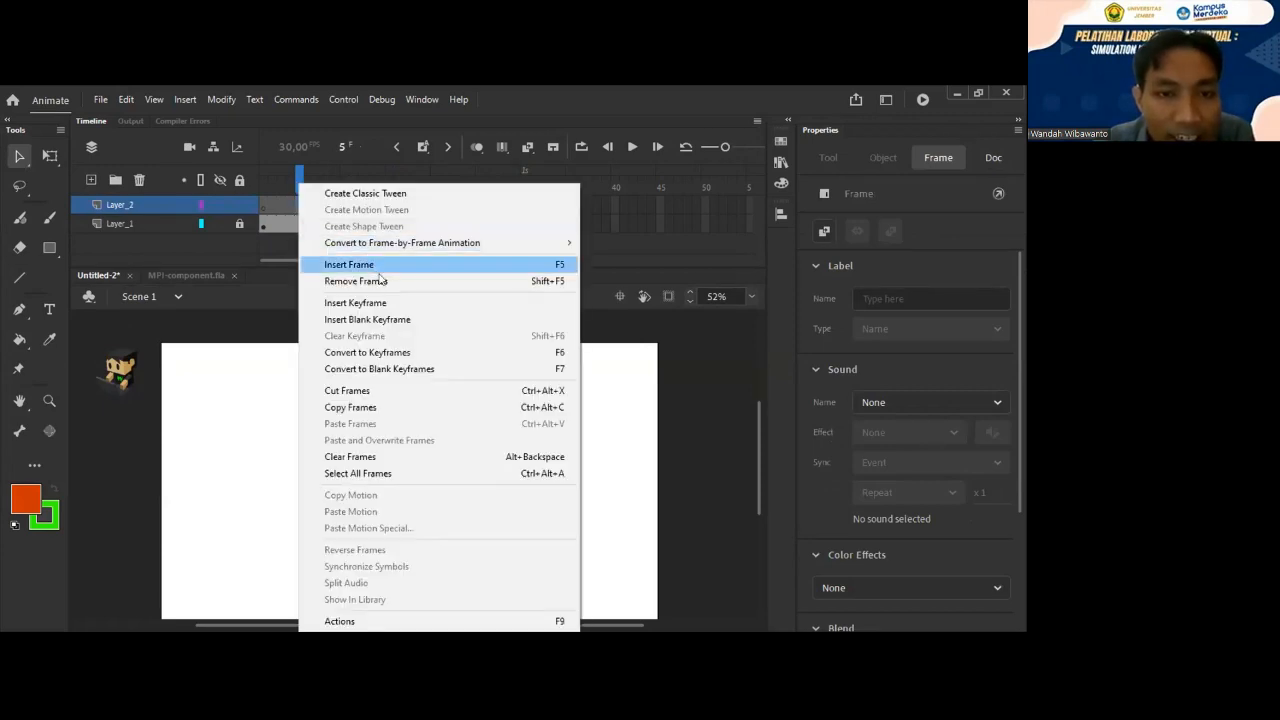
click(404, 321)
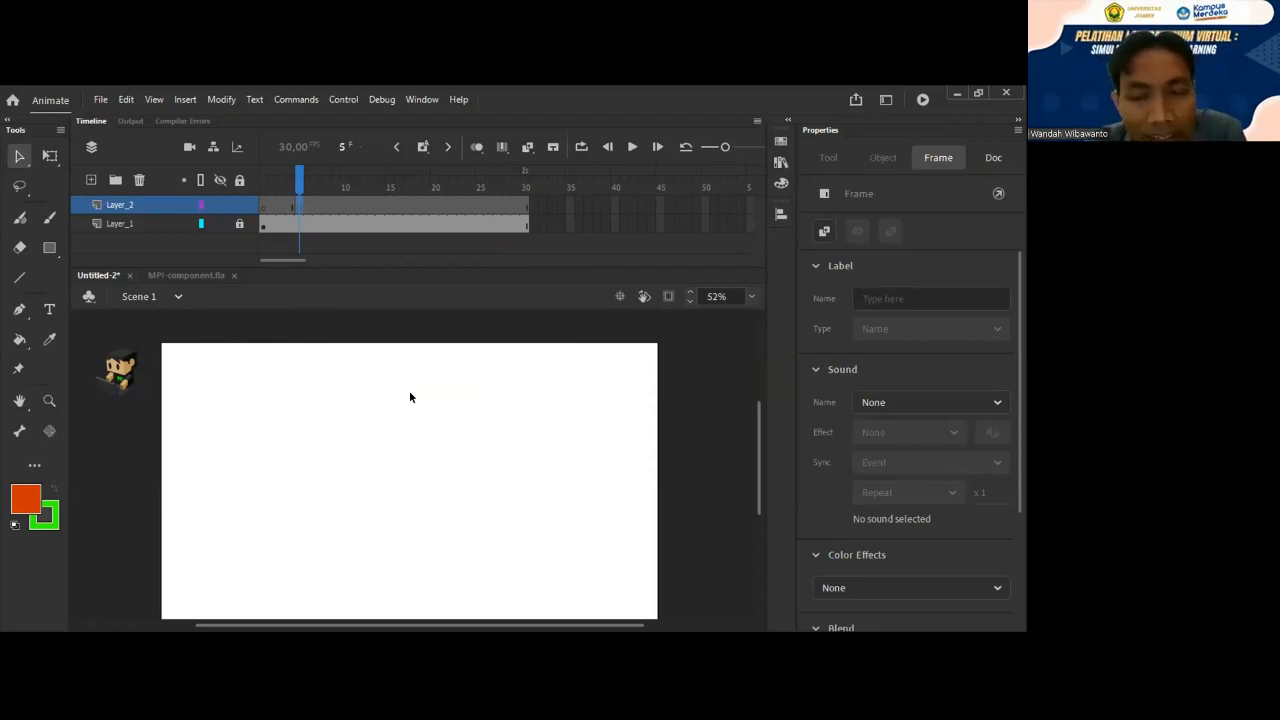
Place bg1.jpg from the aset folder of the MPI-component.fla library on the stage, aligned to its upper-left corner at 0, 0.
click(781, 164)
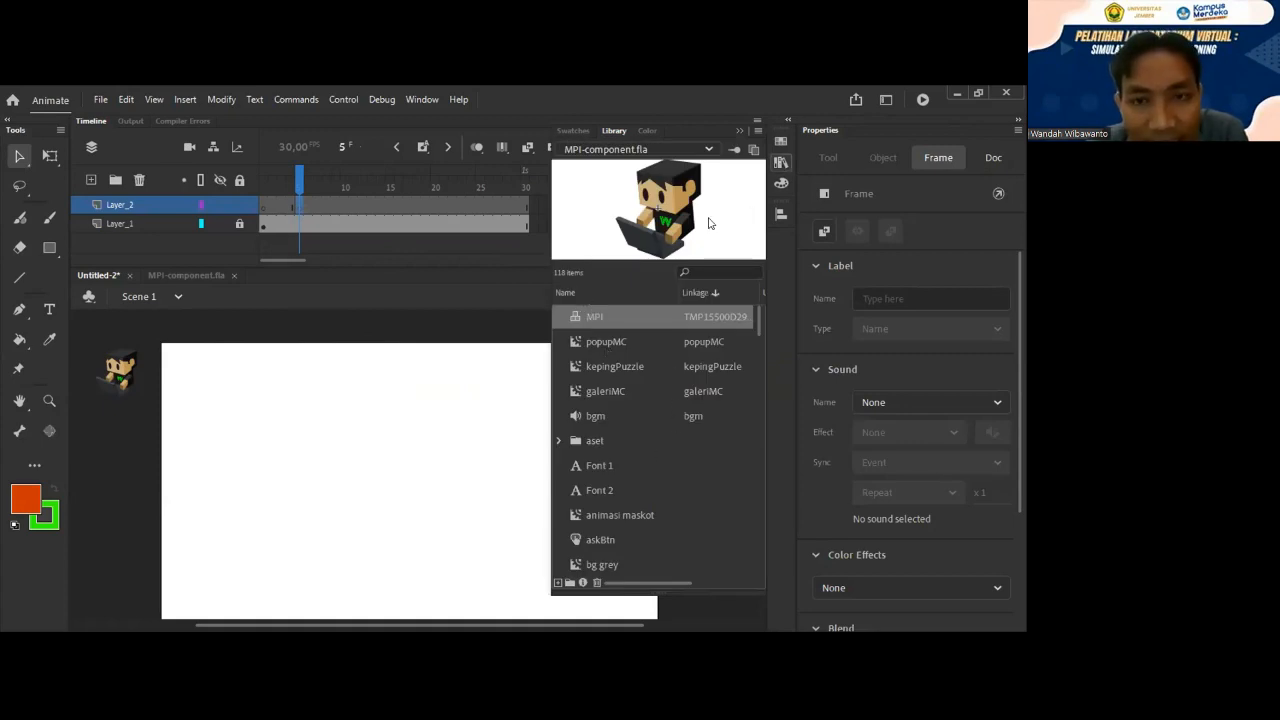
click(557, 440)
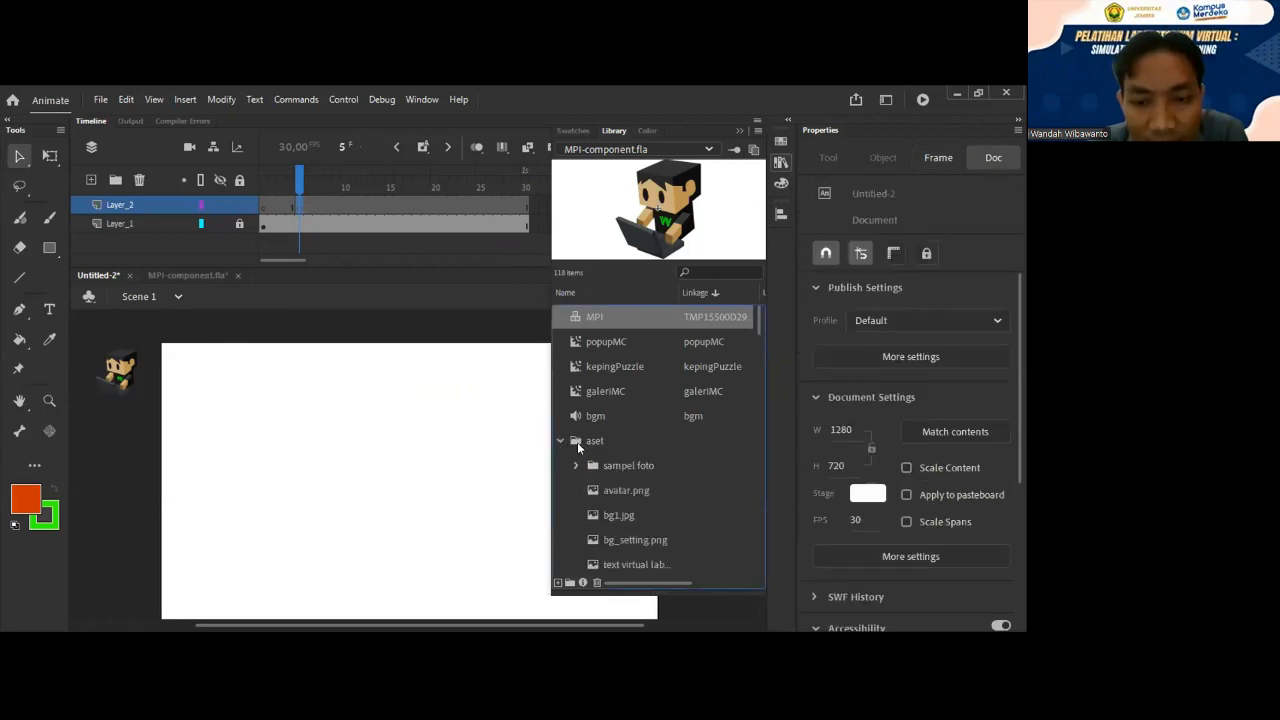
scroll(644, 463, down, 1)
click(618, 440)
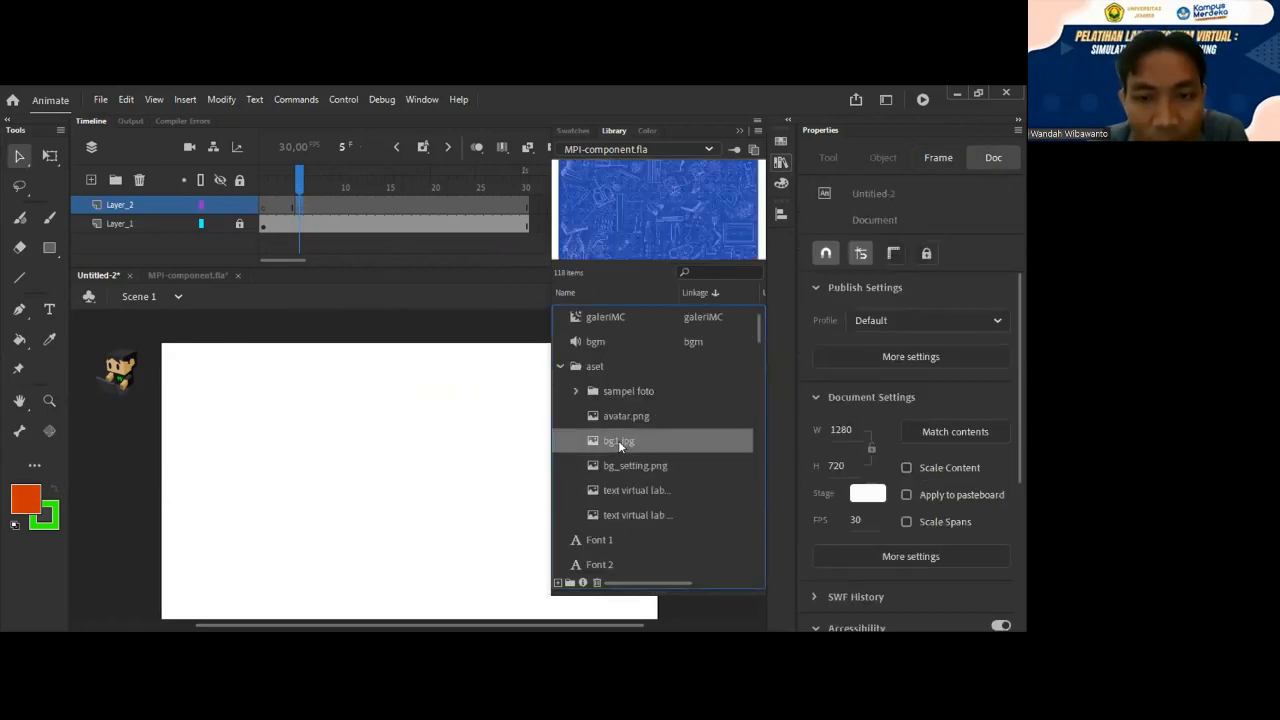
drag(680, 197, 392, 442)
drag(478, 432, 499, 450)
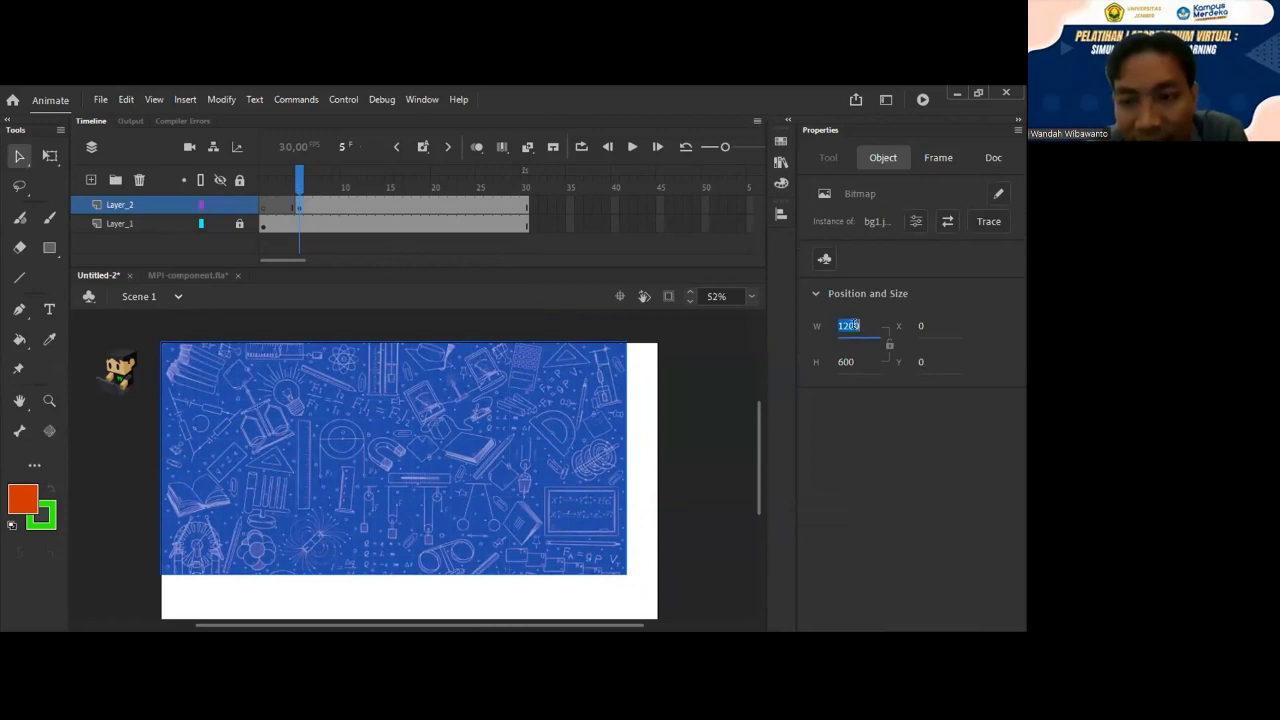
Set the background bitmap's width to 1280 and height to 720 so it covers the stage.
text(1200)
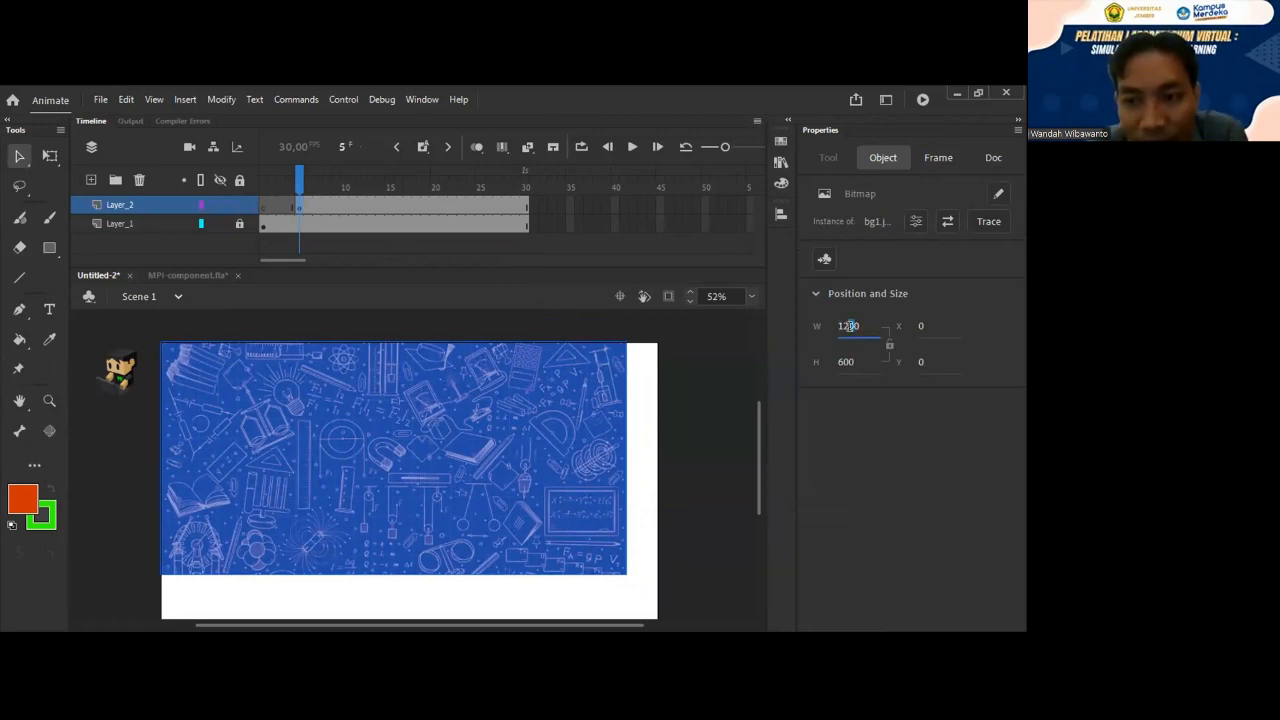
click(847, 361)
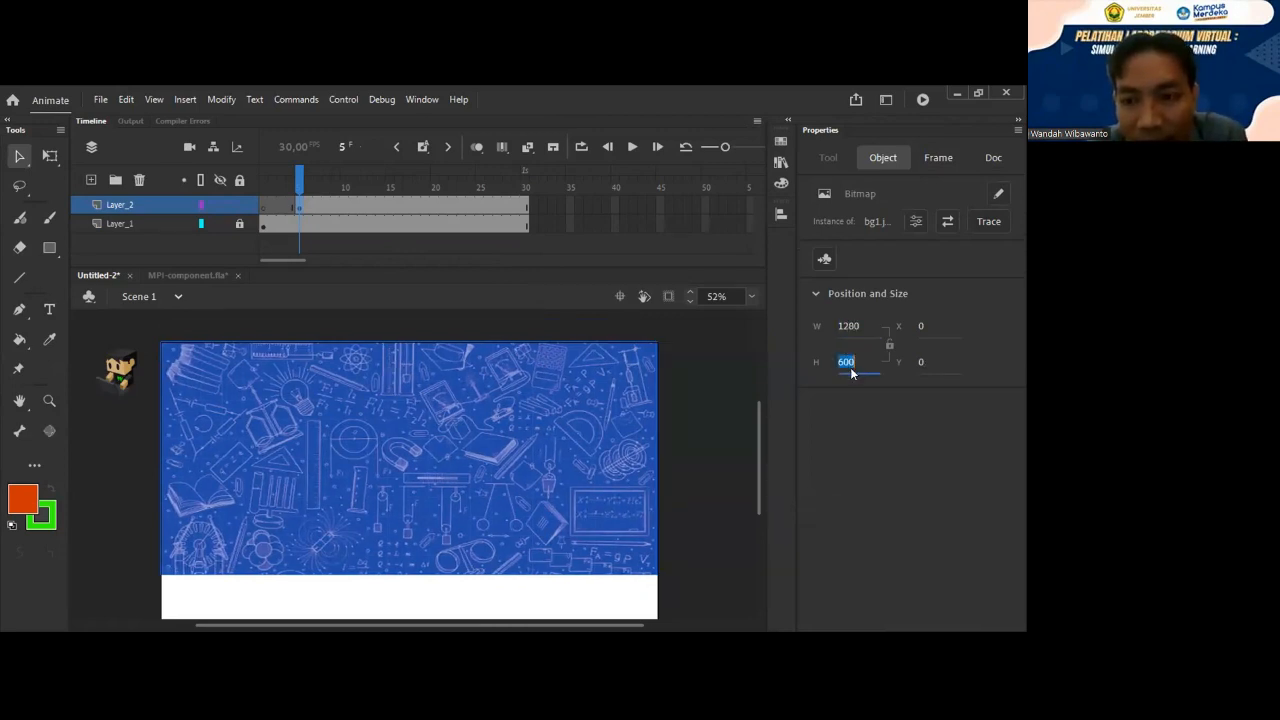
text(720)
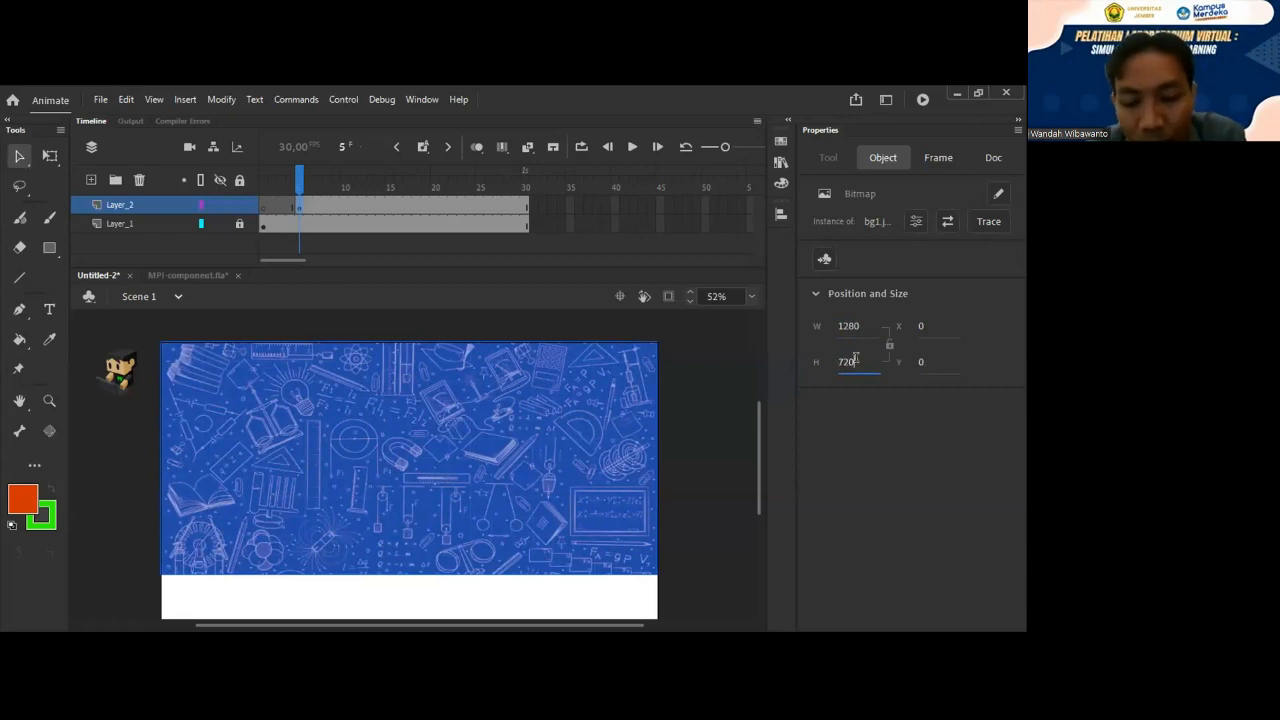
key(Return)
click(720, 435)
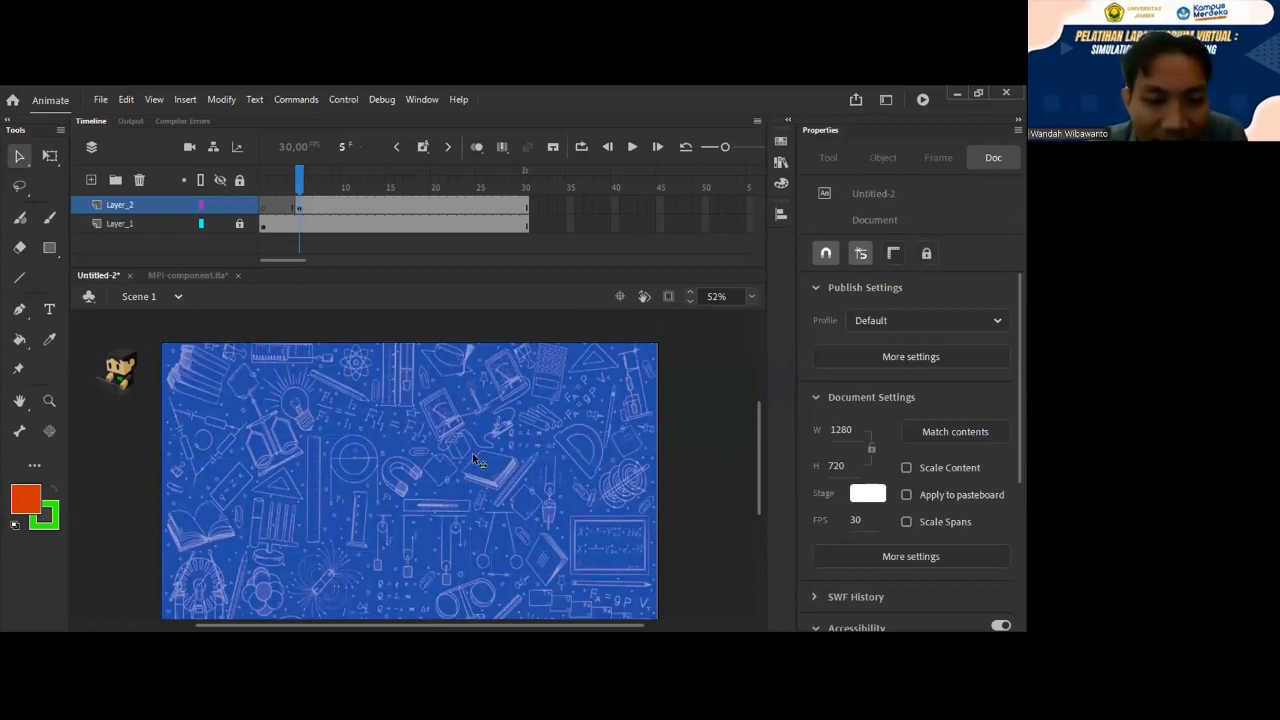
Place text virtual lab medium.png from the library near the stage's upper centre, at about X 359, Y 95.
click(780, 163)
click(780, 163)
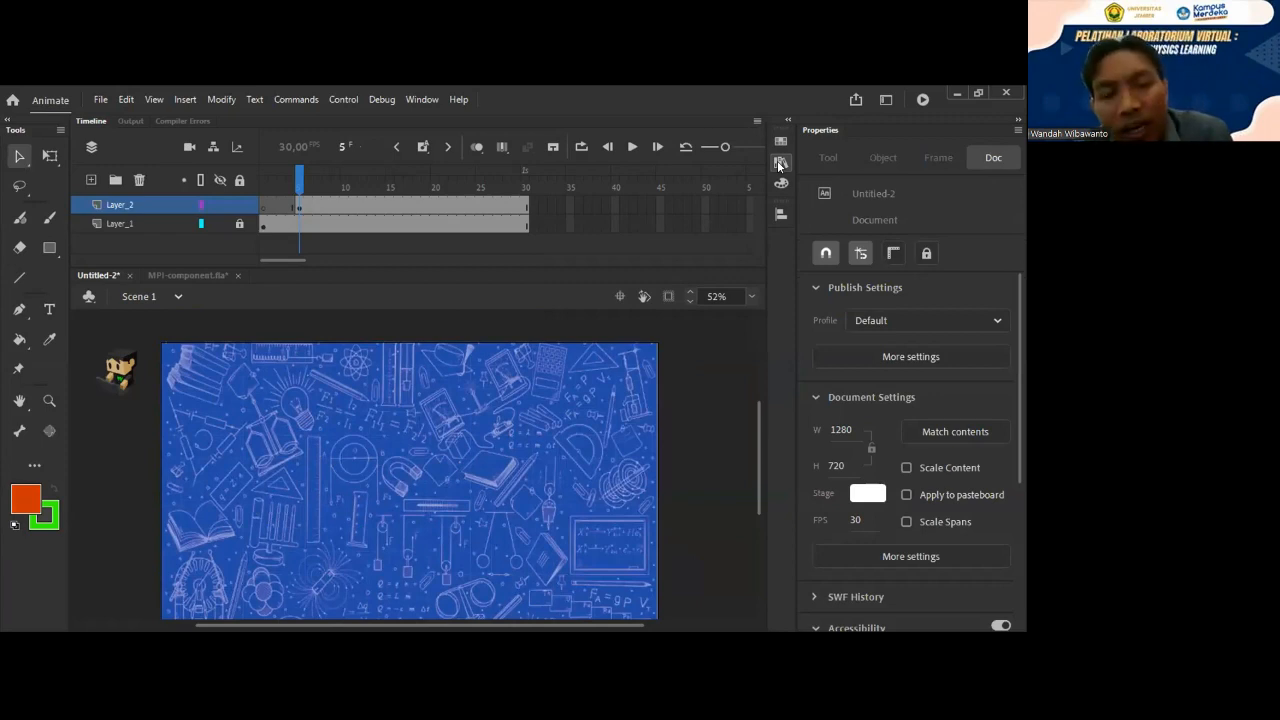
click(780, 163)
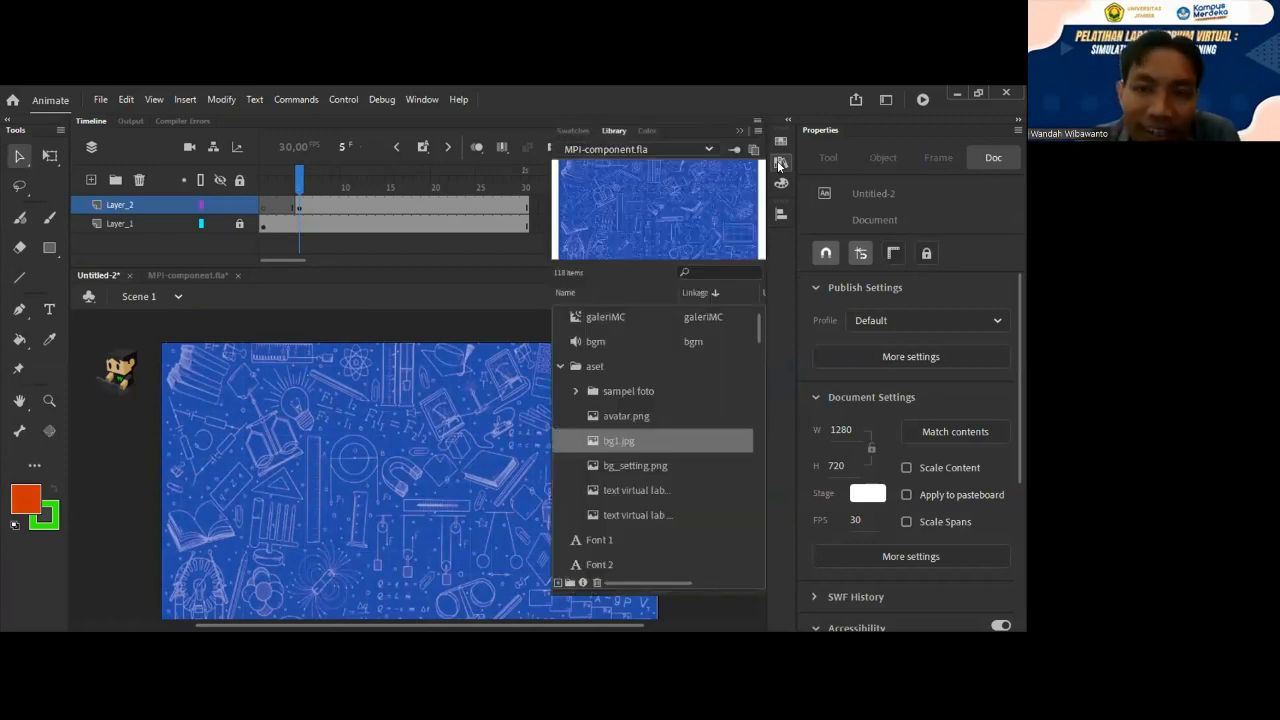
click(654, 494)
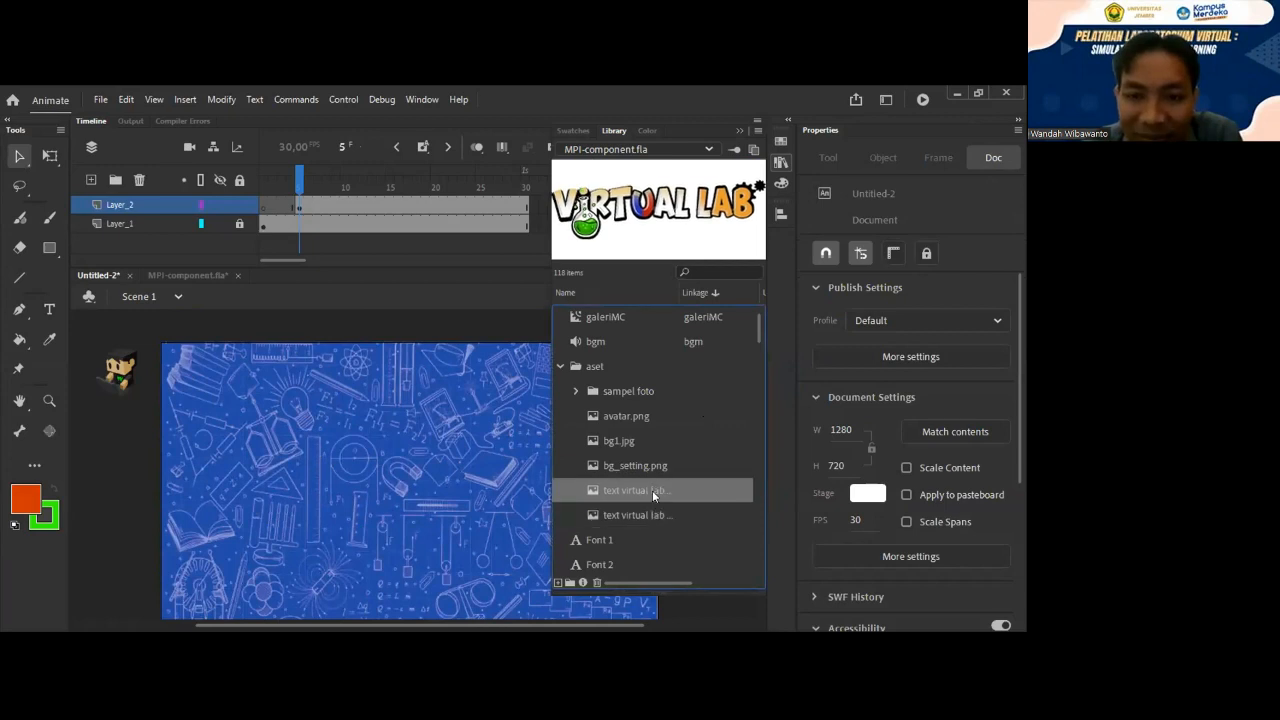
double_click(680, 292)
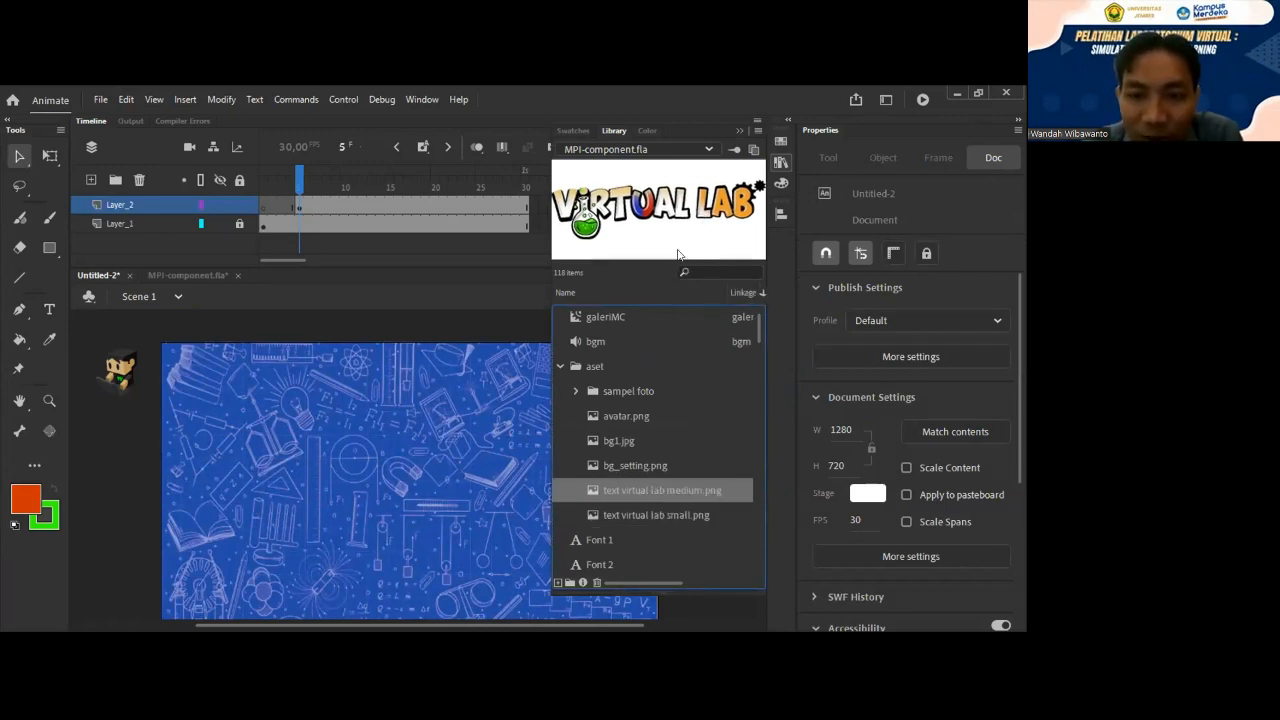
drag(695, 206, 463, 368)
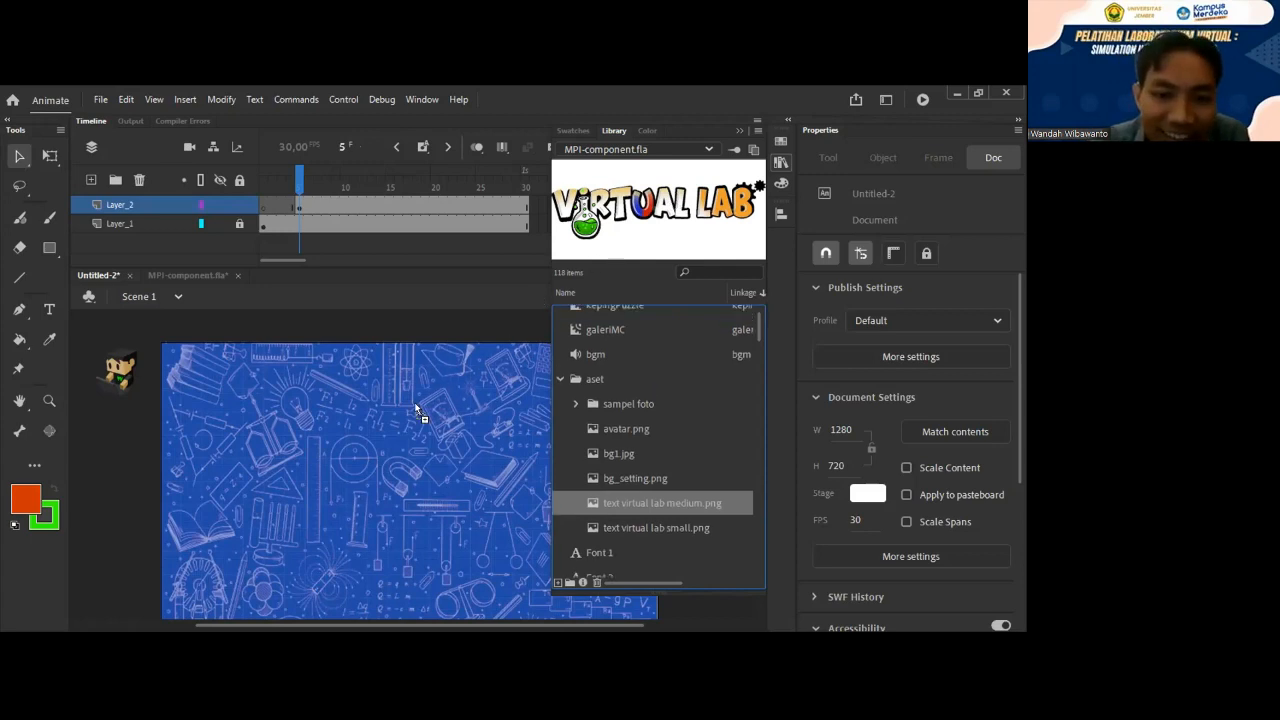
drag(416, 410, 473, 420)
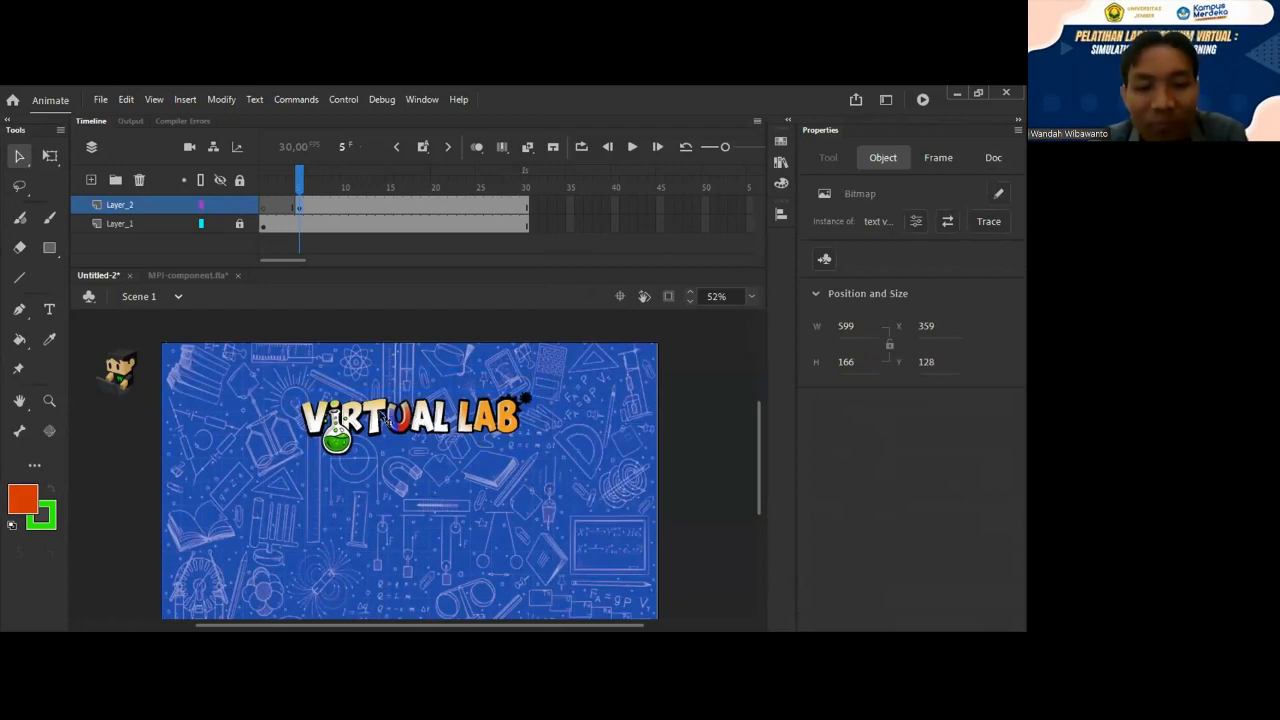
drag(442, 414, 442, 401)
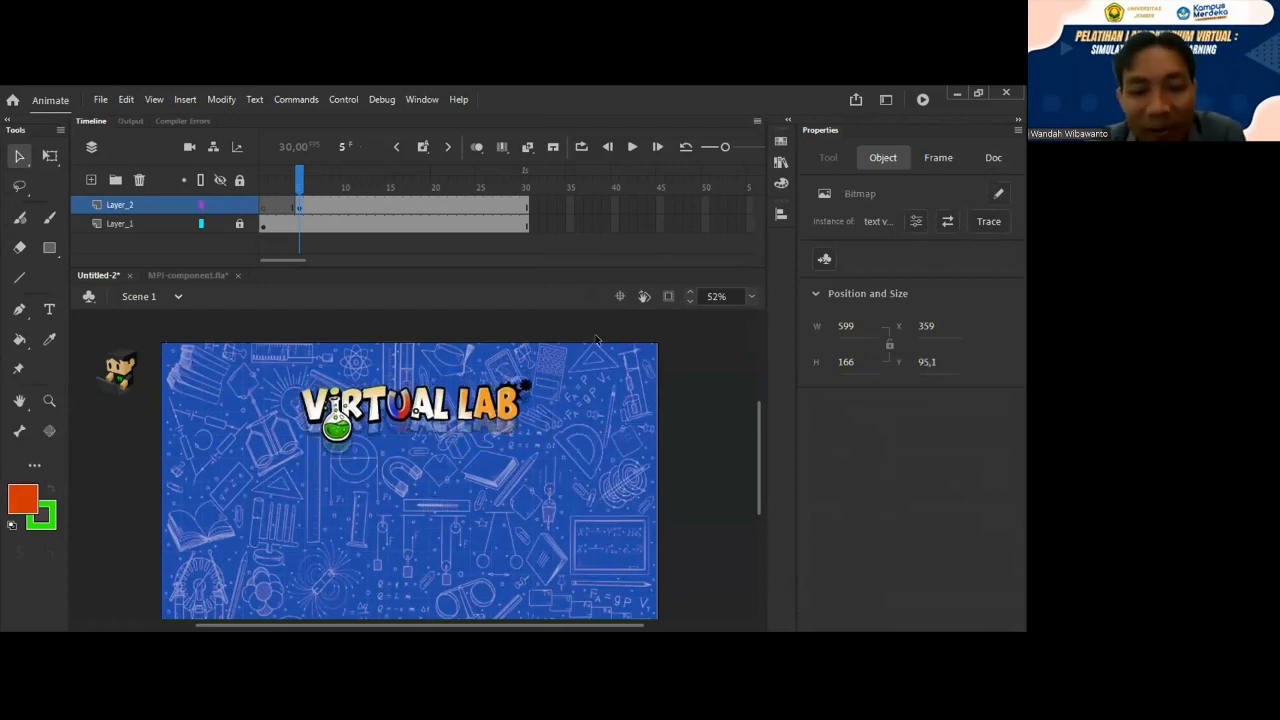
Place avatar.png from the library on the lower-left part of the stage, at about X 141, Y 322.
click(781, 162)
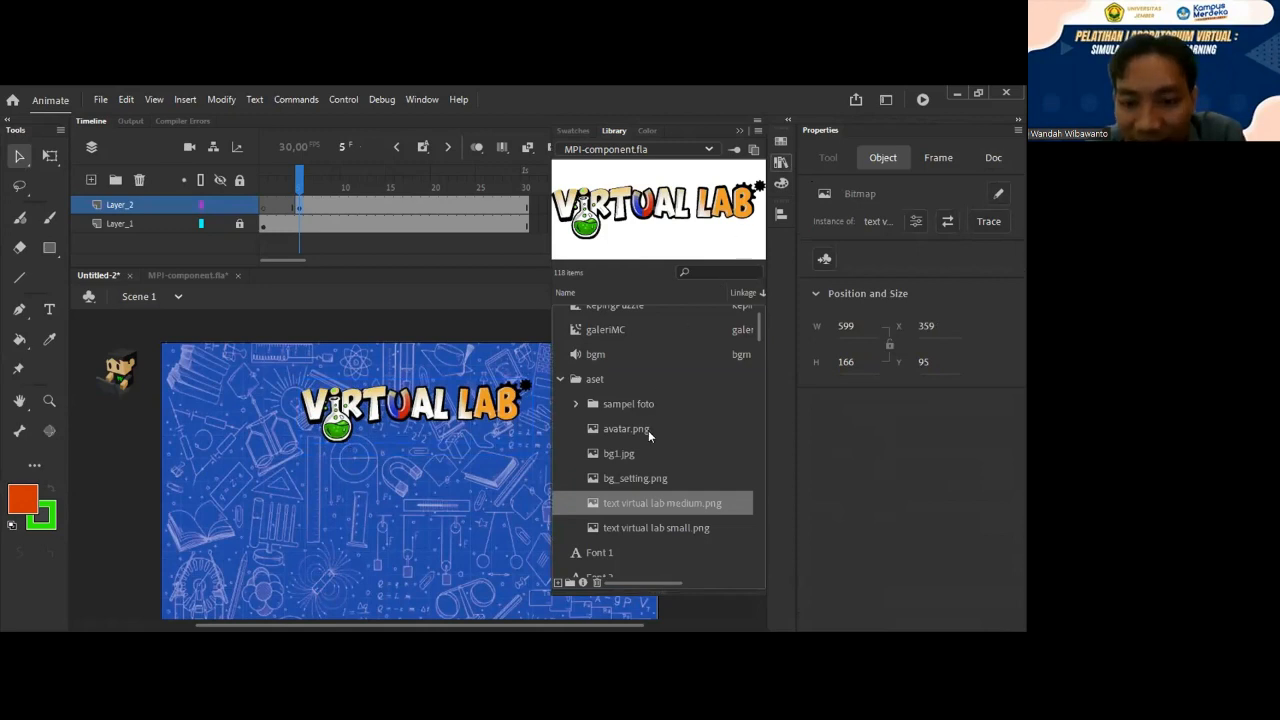
click(641, 430)
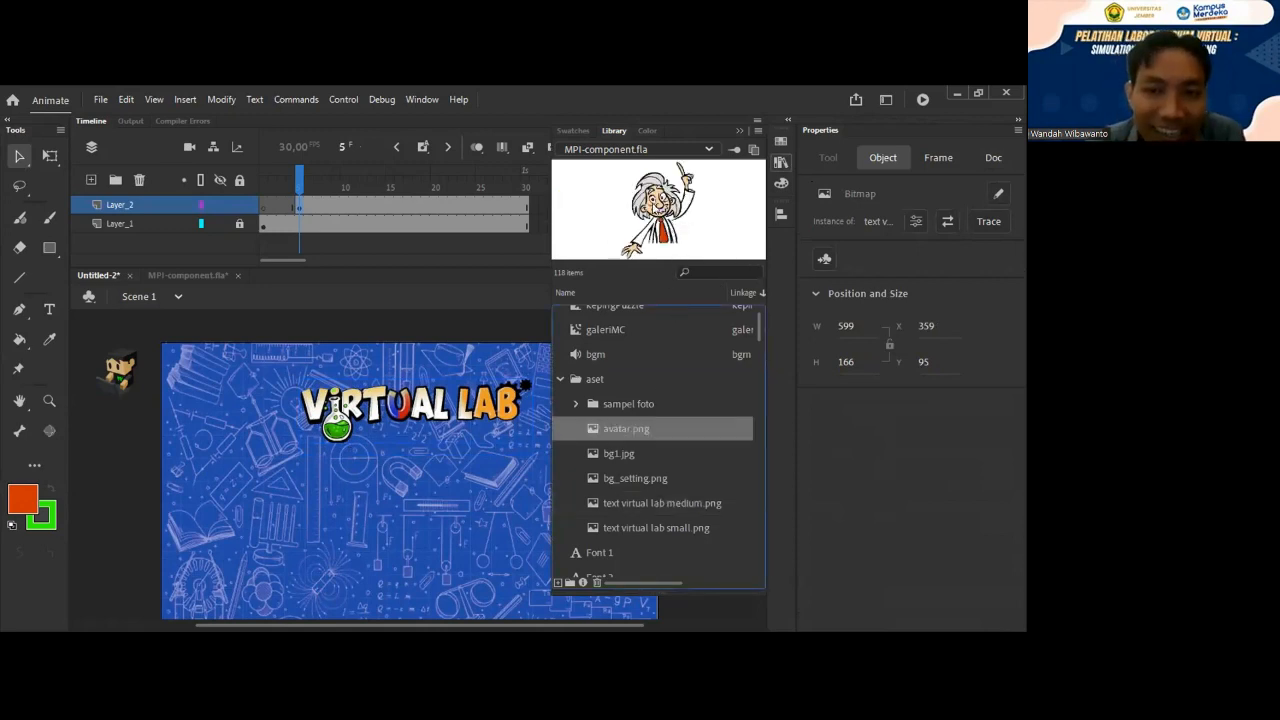
drag(638, 430, 392, 431)
drag(253, 518, 253, 518)
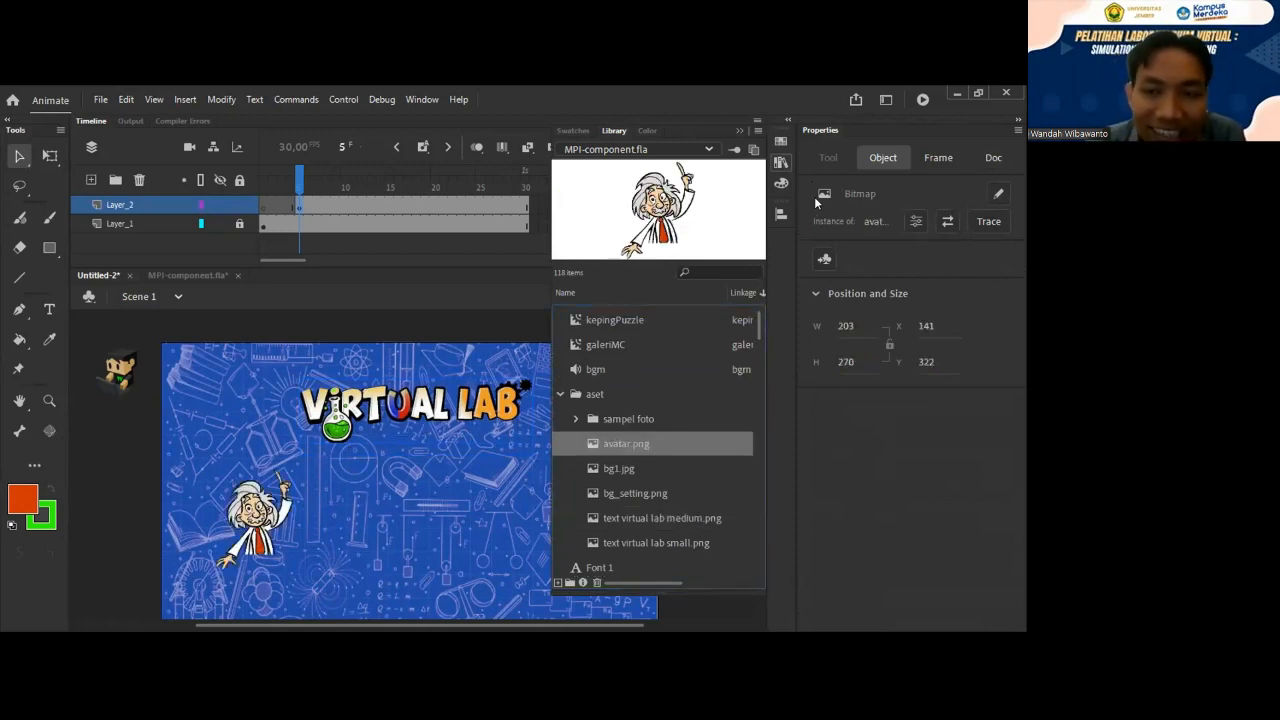
click(781, 162)
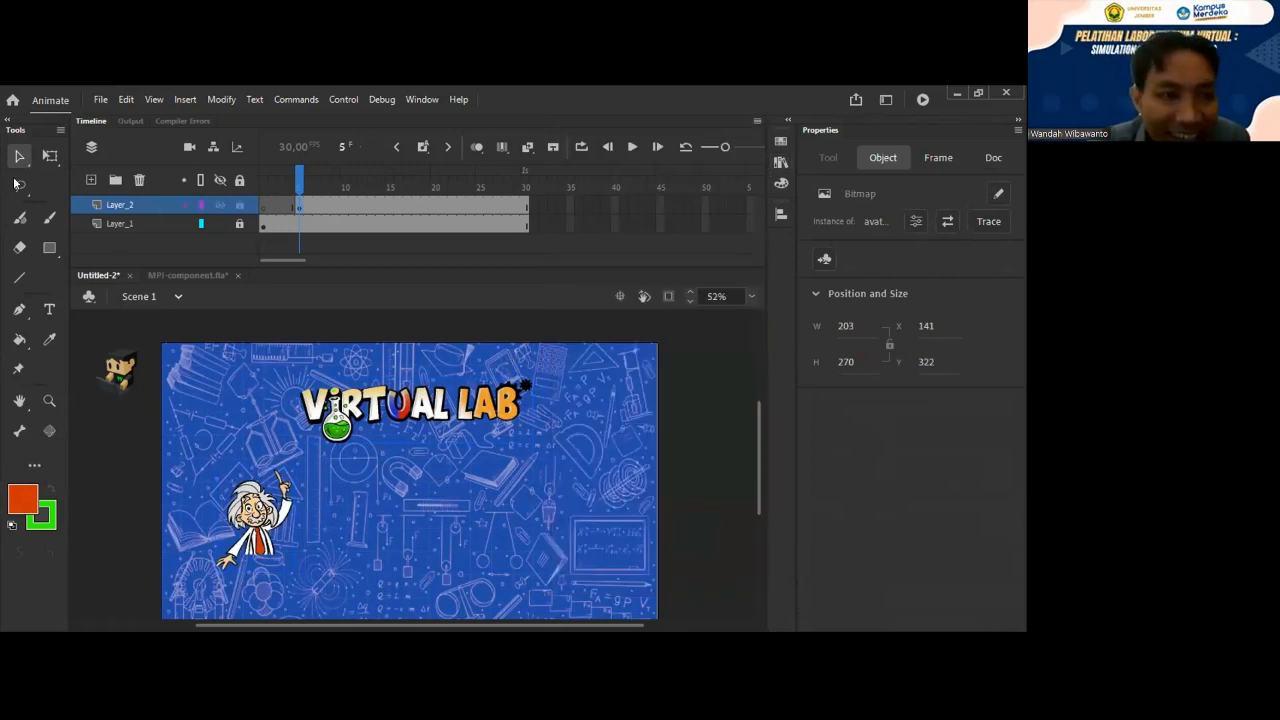
Enlarge the avatar with Free Transform and move it into the stage's lower-left corner, and enlarge the Virtual Lab title.
click(49, 158)
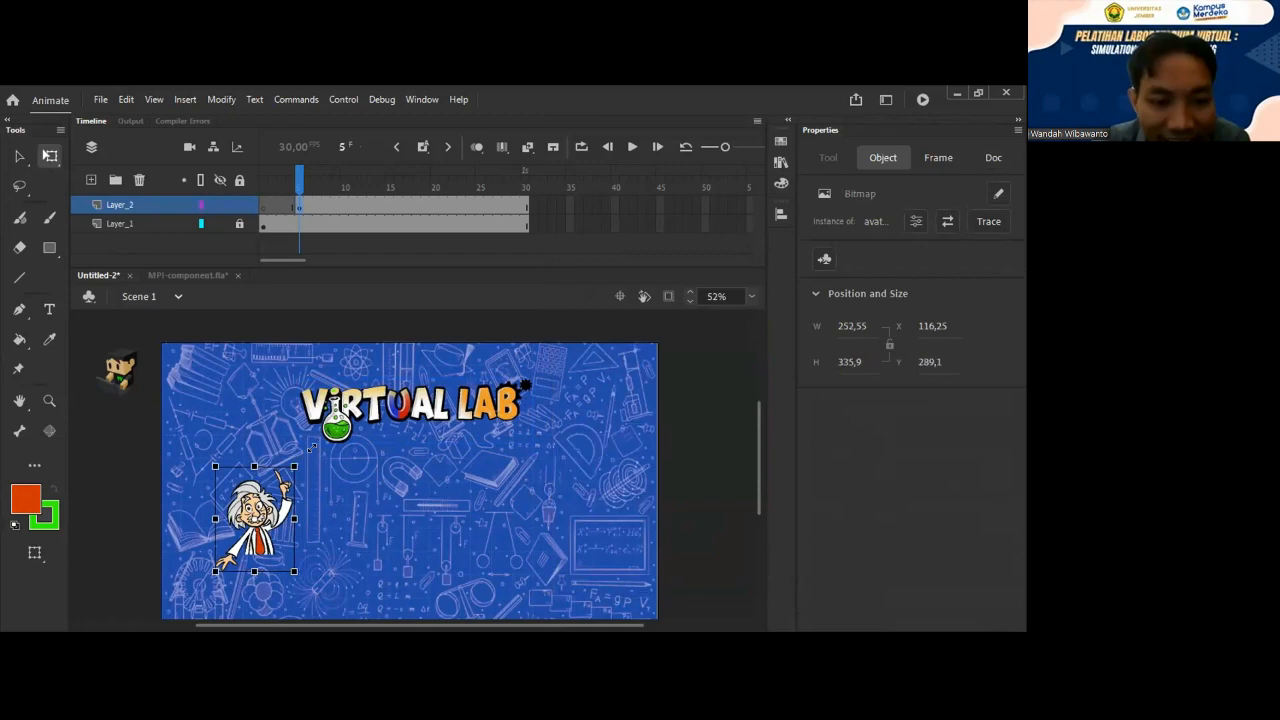
drag(294, 466, 324, 427)
drag(312, 525, 278, 572)
mouse_move(430, 435)
mouse_down()
mouse_move(448, 450)
mouse_move(442, 435)
mouse_up()
drag(544, 442, 583, 453)
click(698, 500)
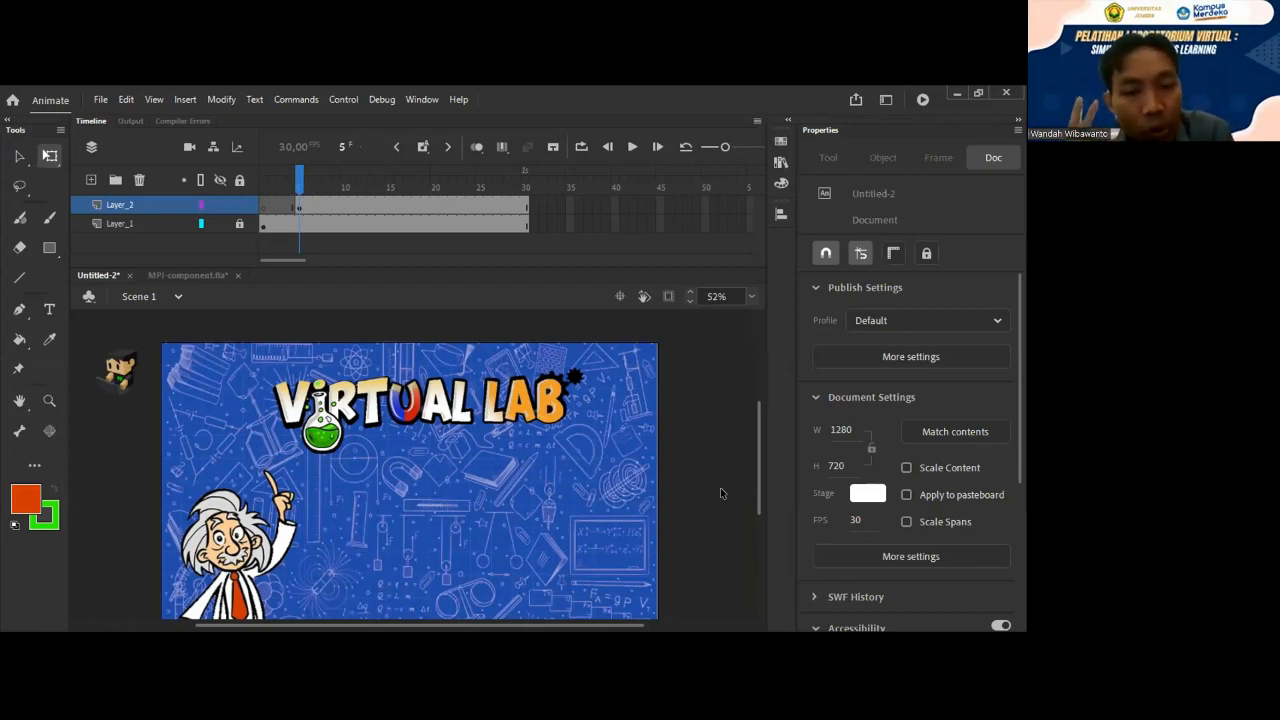
Compare the UI btn variants in the MPI-component.fla library to choose a button for the stage.
click(781, 162)
drag(760, 321, 753, 562)
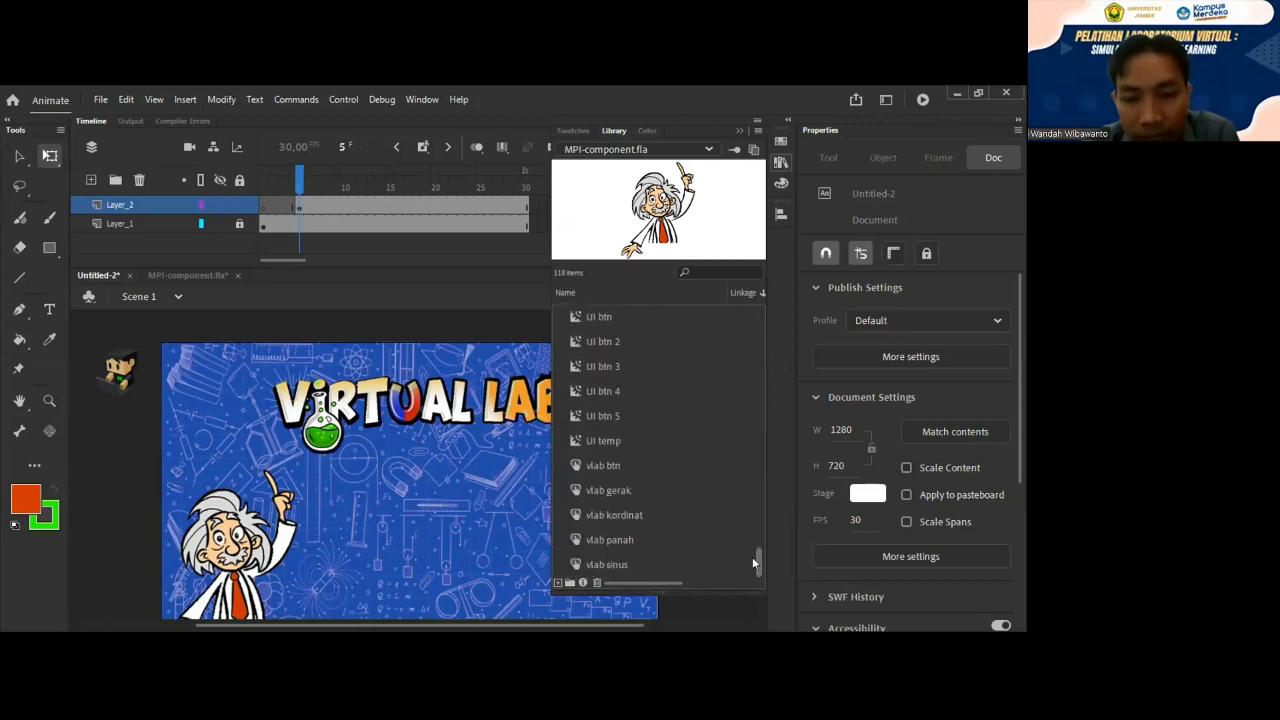
click(619, 413)
click(609, 392)
click(612, 367)
click(611, 344)
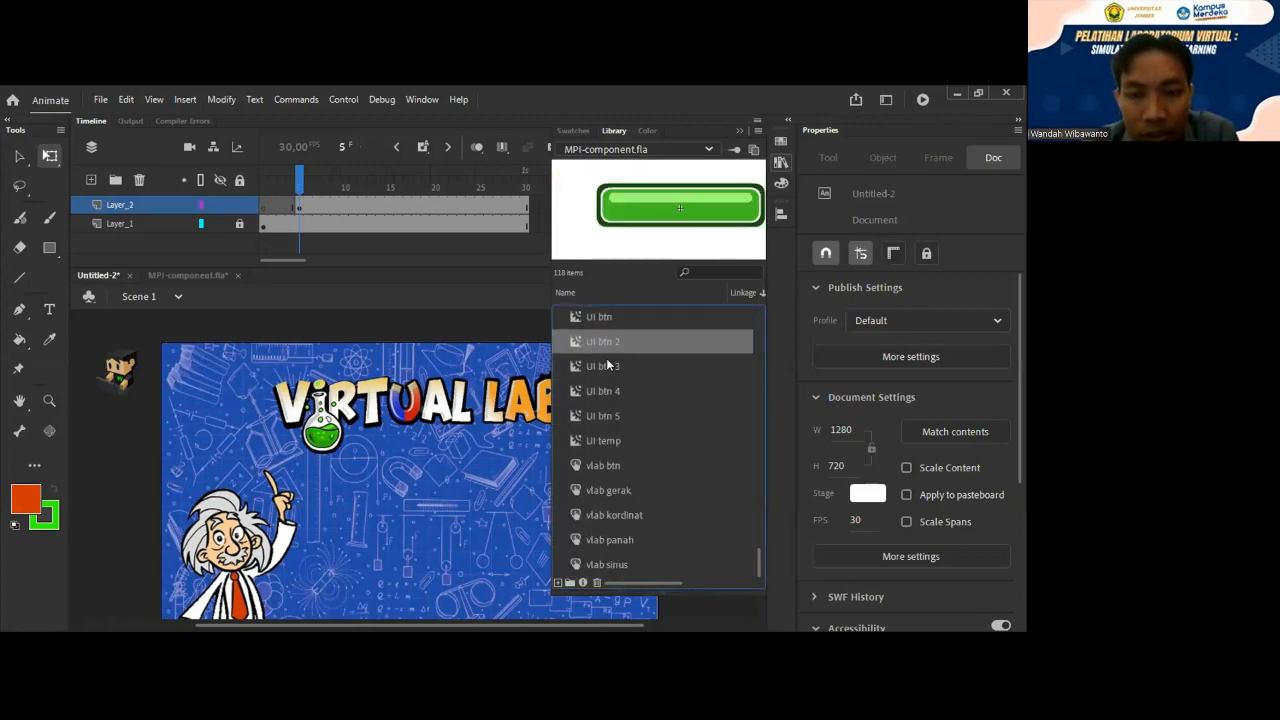
click(608, 317)
scroll(637, 388, up, 1)
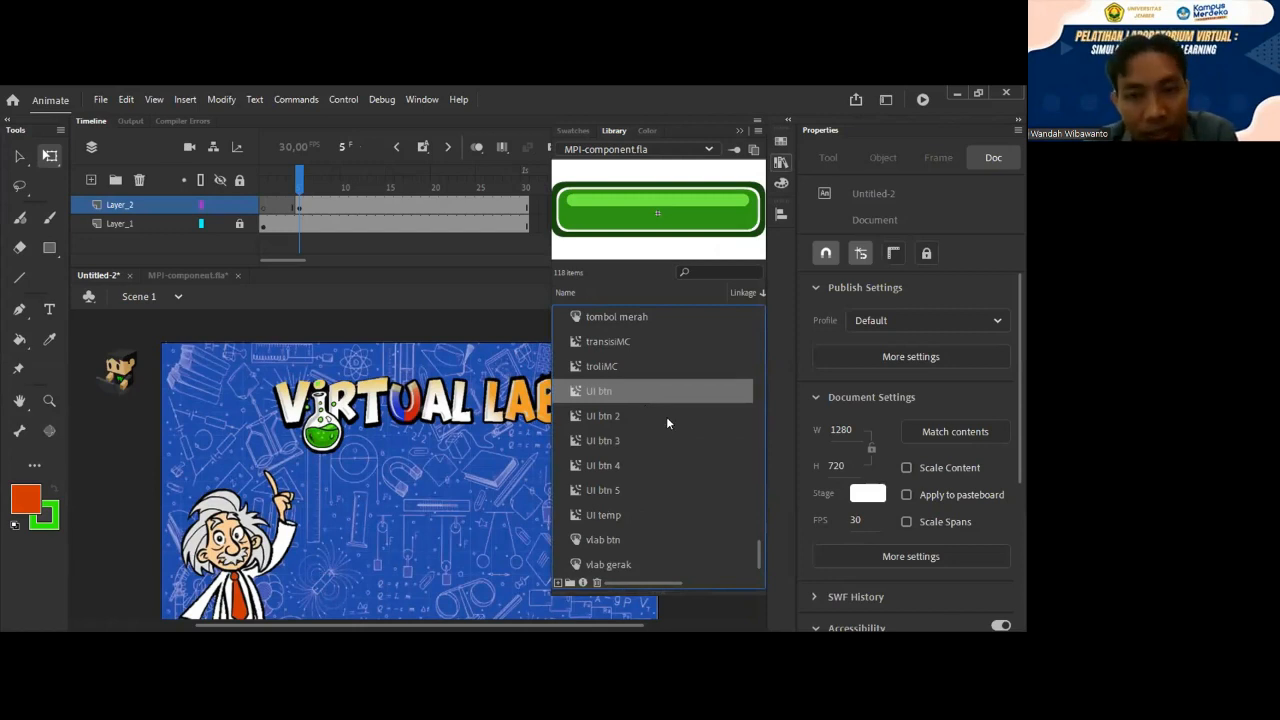
click(644, 415)
click(610, 390)
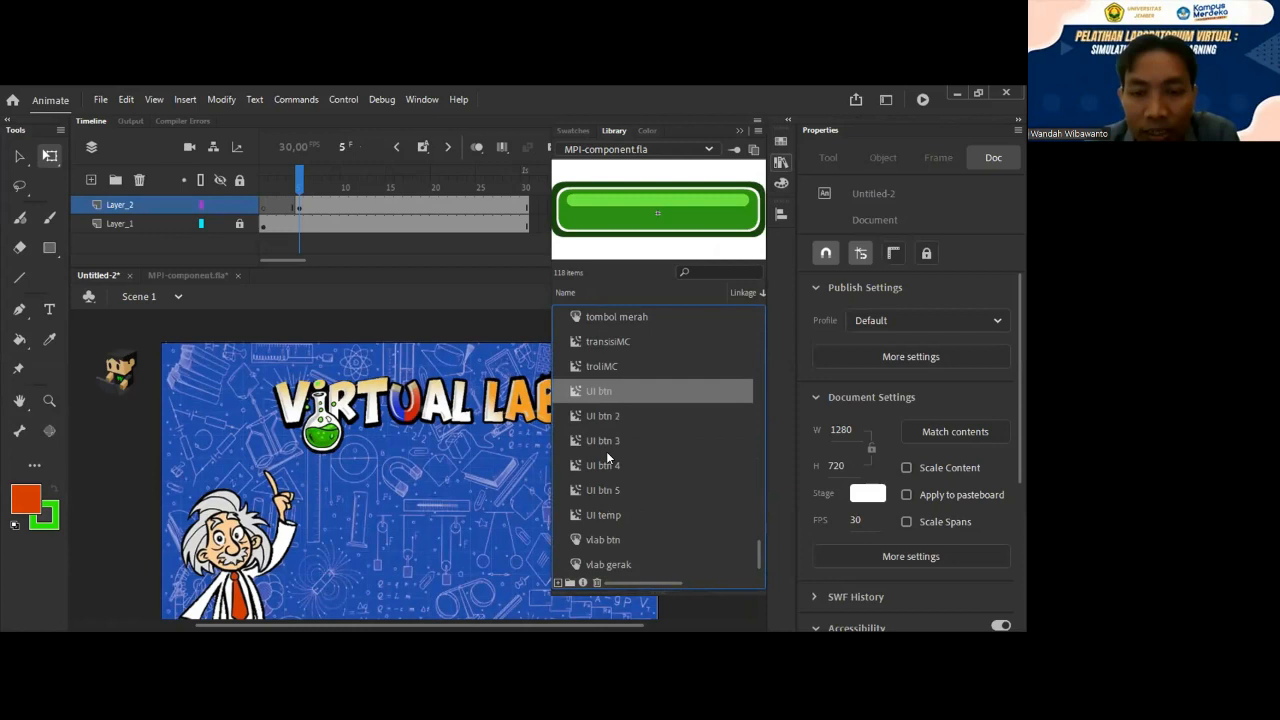
click(607, 440)
click(612, 488)
click(616, 466)
click(616, 441)
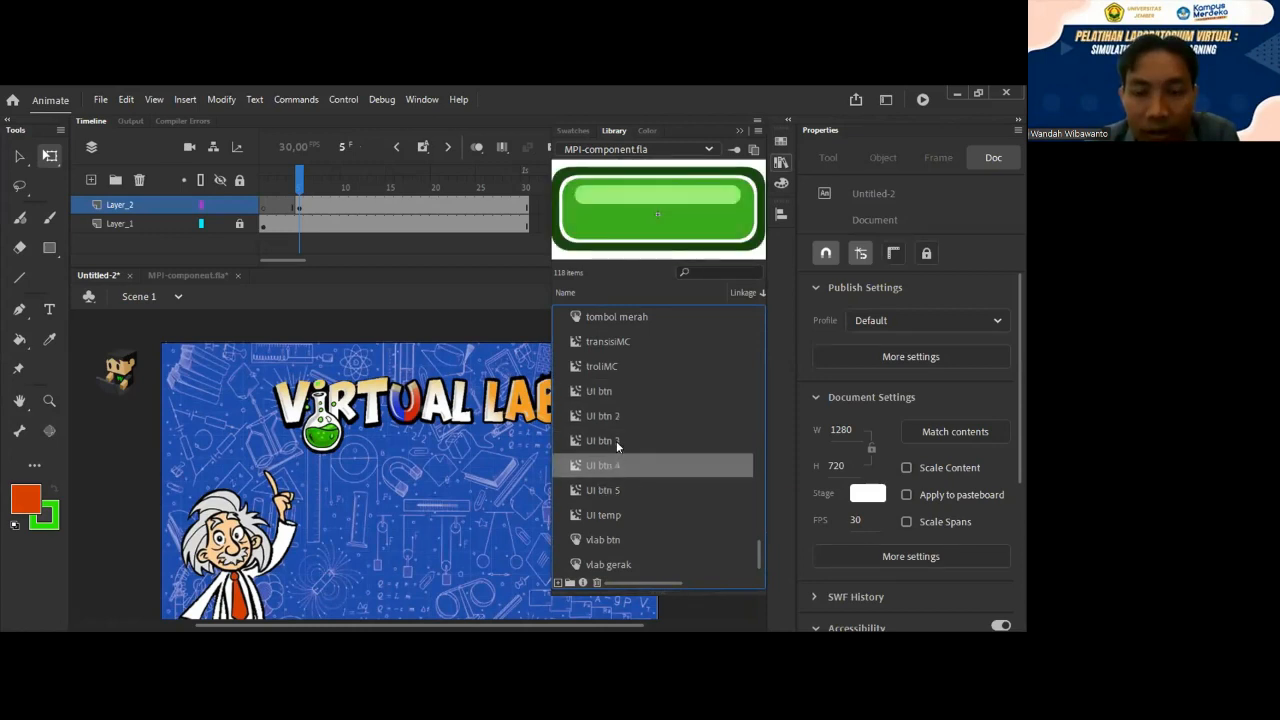
click(614, 412)
Place UI btn from the library below the Virtual Lab title, at about X 713, Y 432.
click(609, 391)
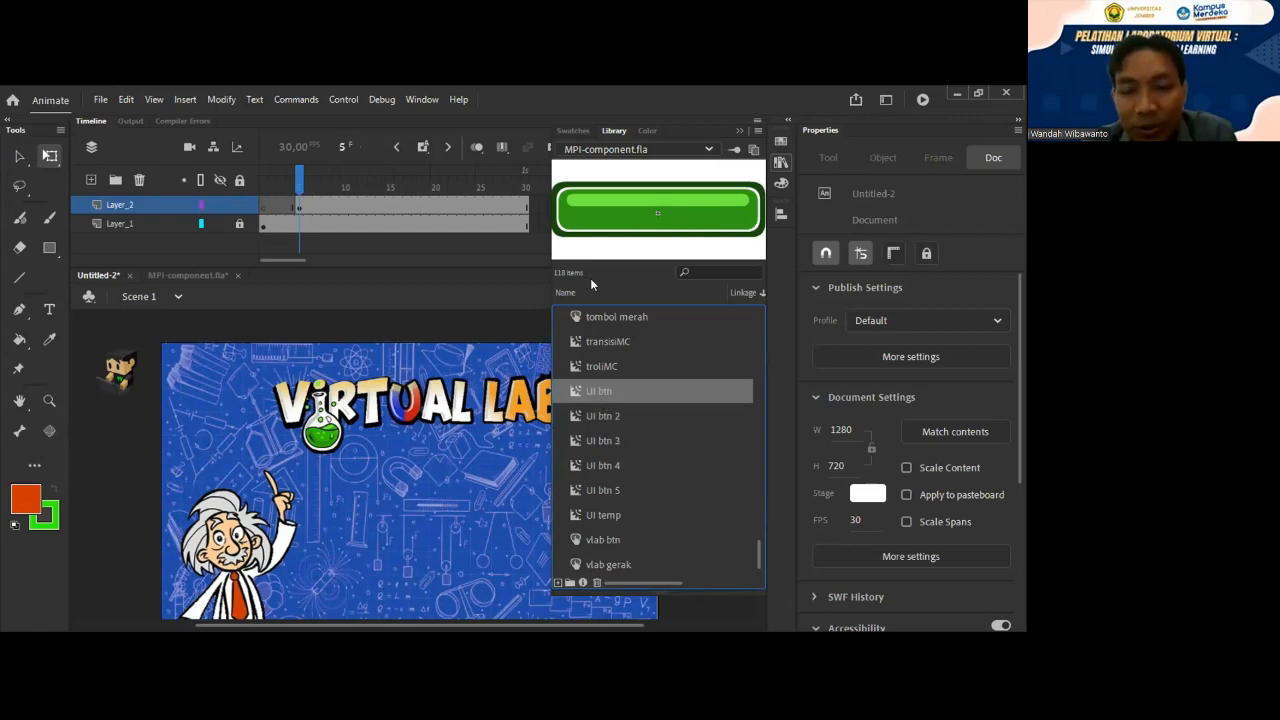
drag(689, 202, 424, 508)
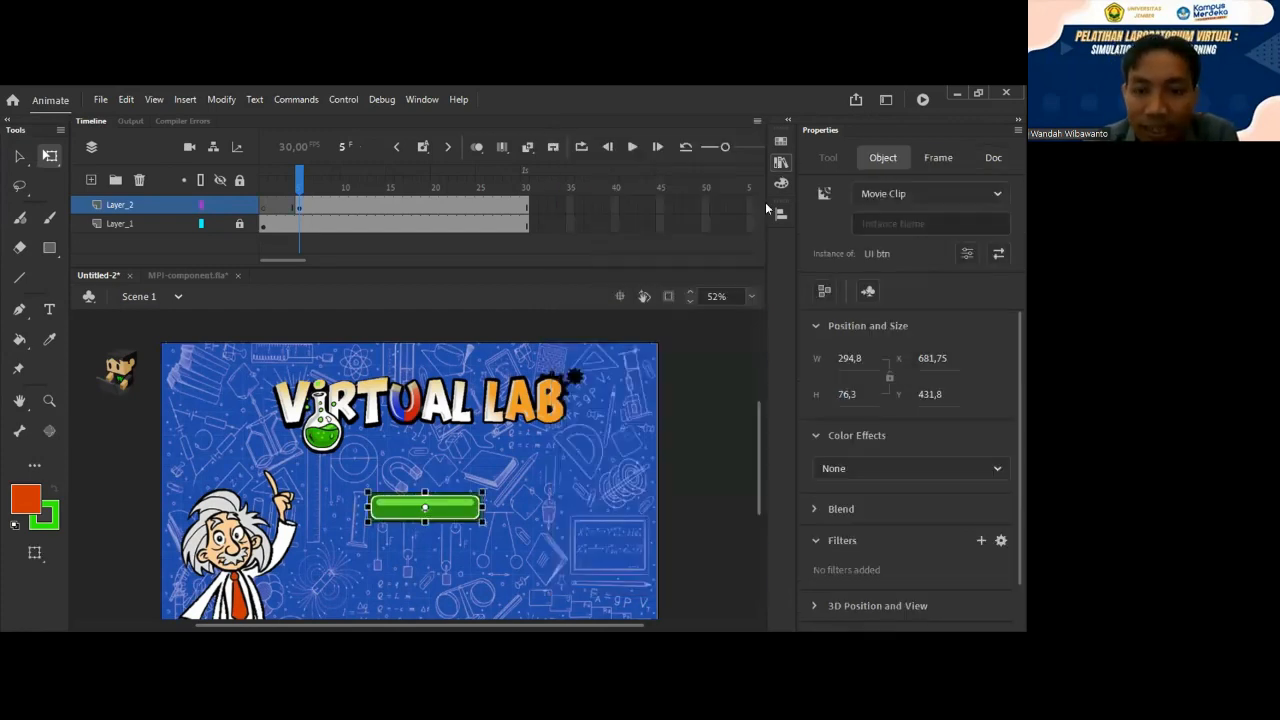
drag(466, 513, 474, 517)
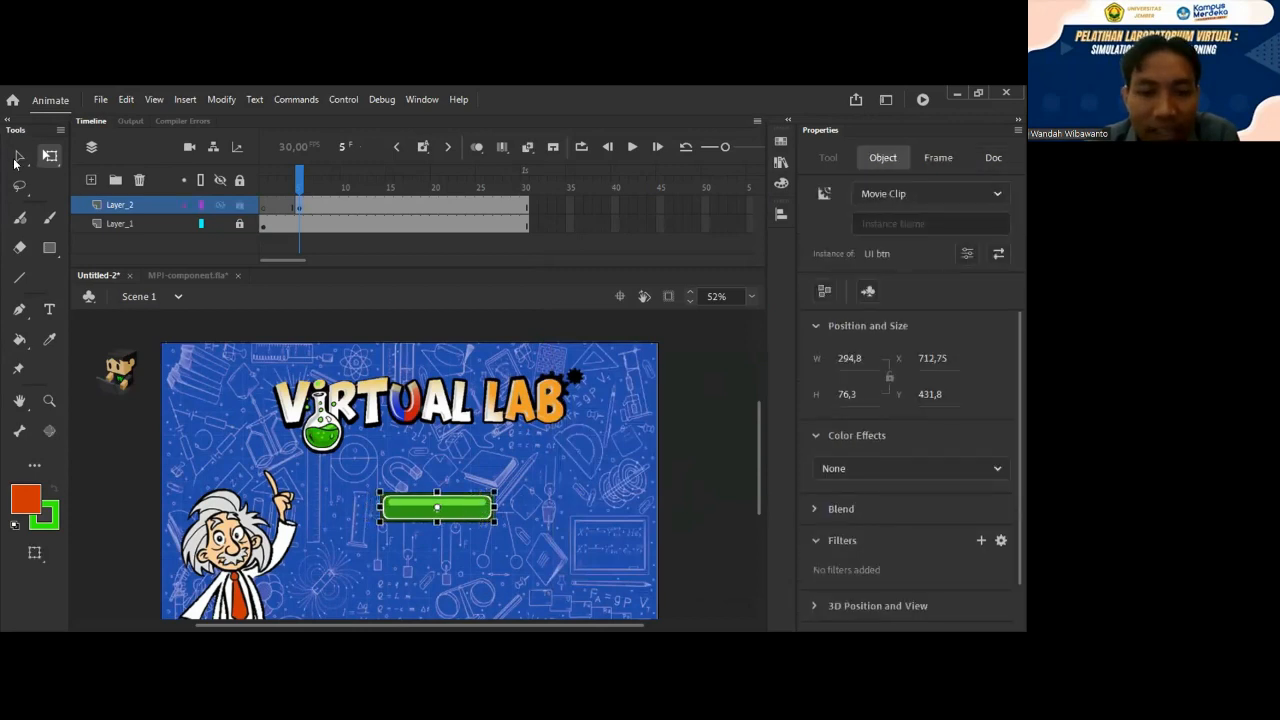
click(605, 461)
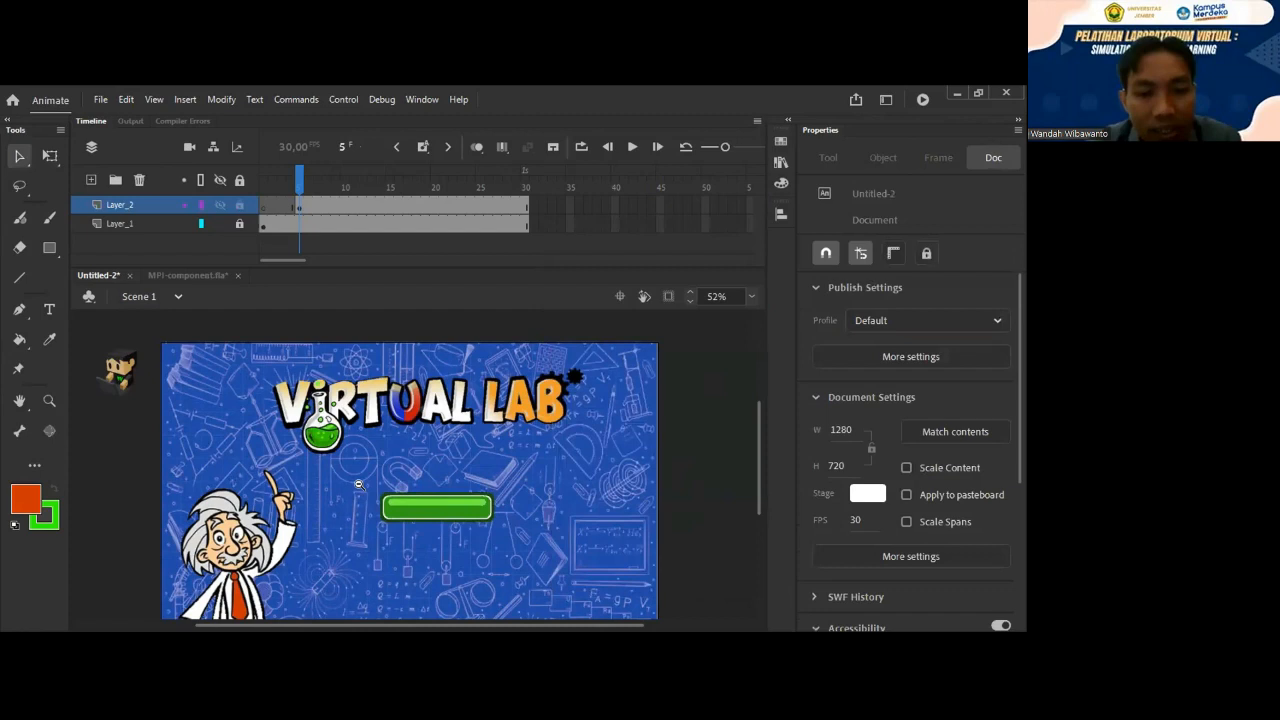
Add the static text Materi over the green button and colour it white (#FFFFFF).
key(z)
drag(491, 555, 528, 572)
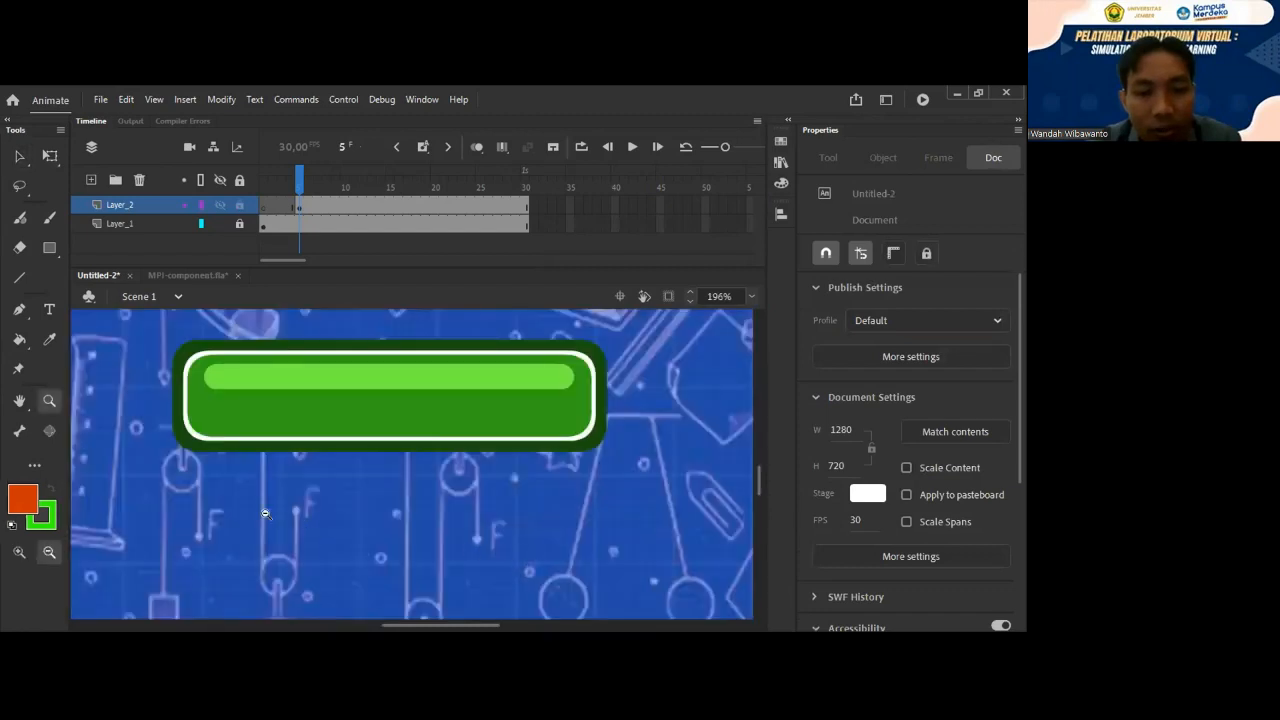
click(51, 312)
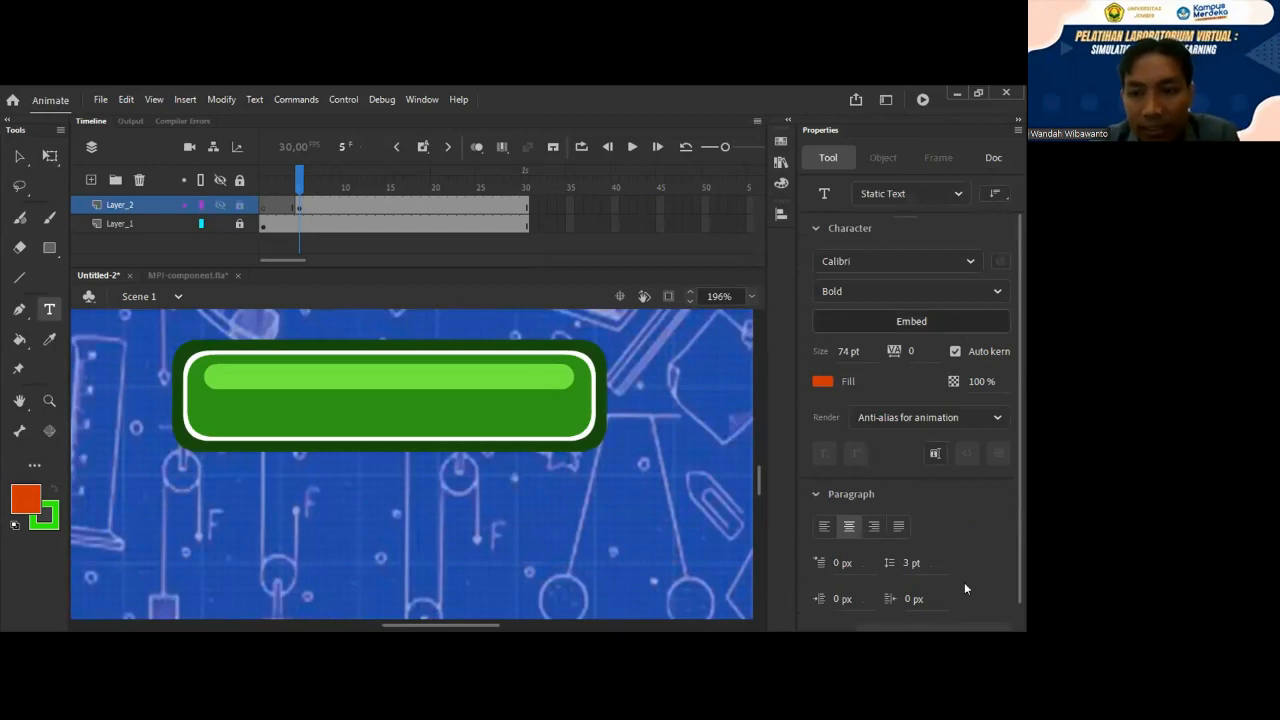
click(352, 413)
text(Materi)
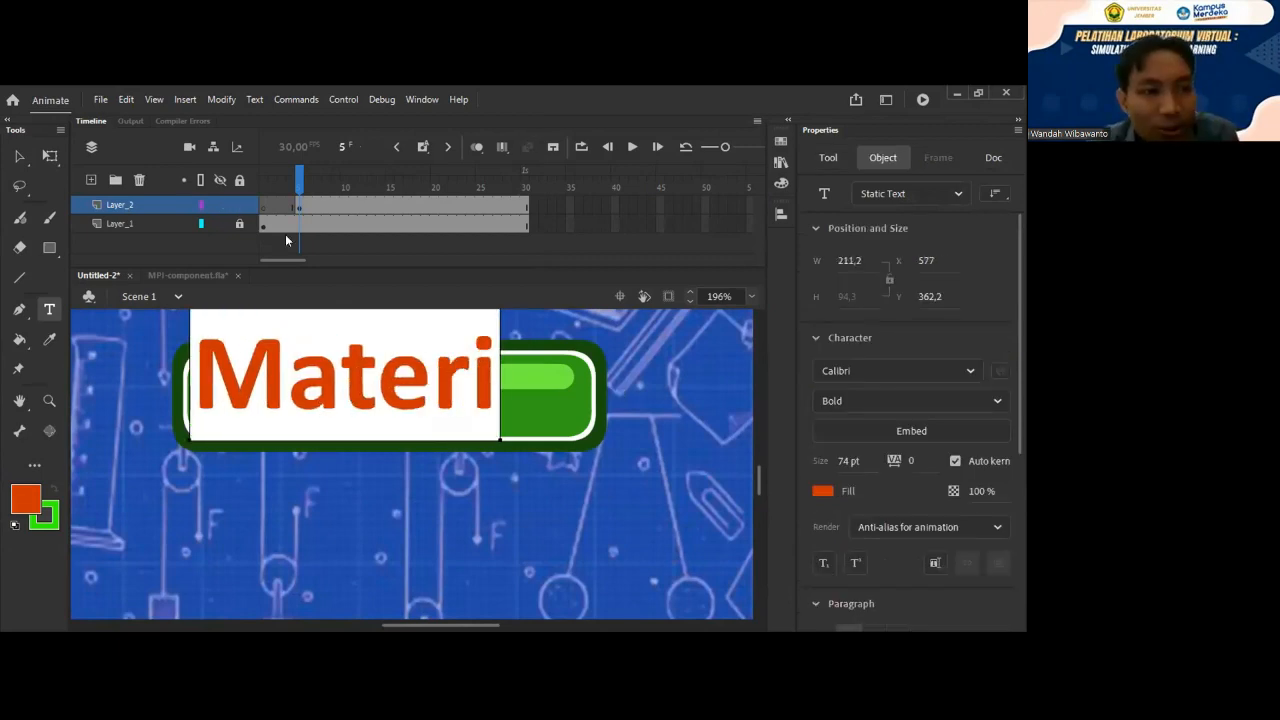
click(24, 157)
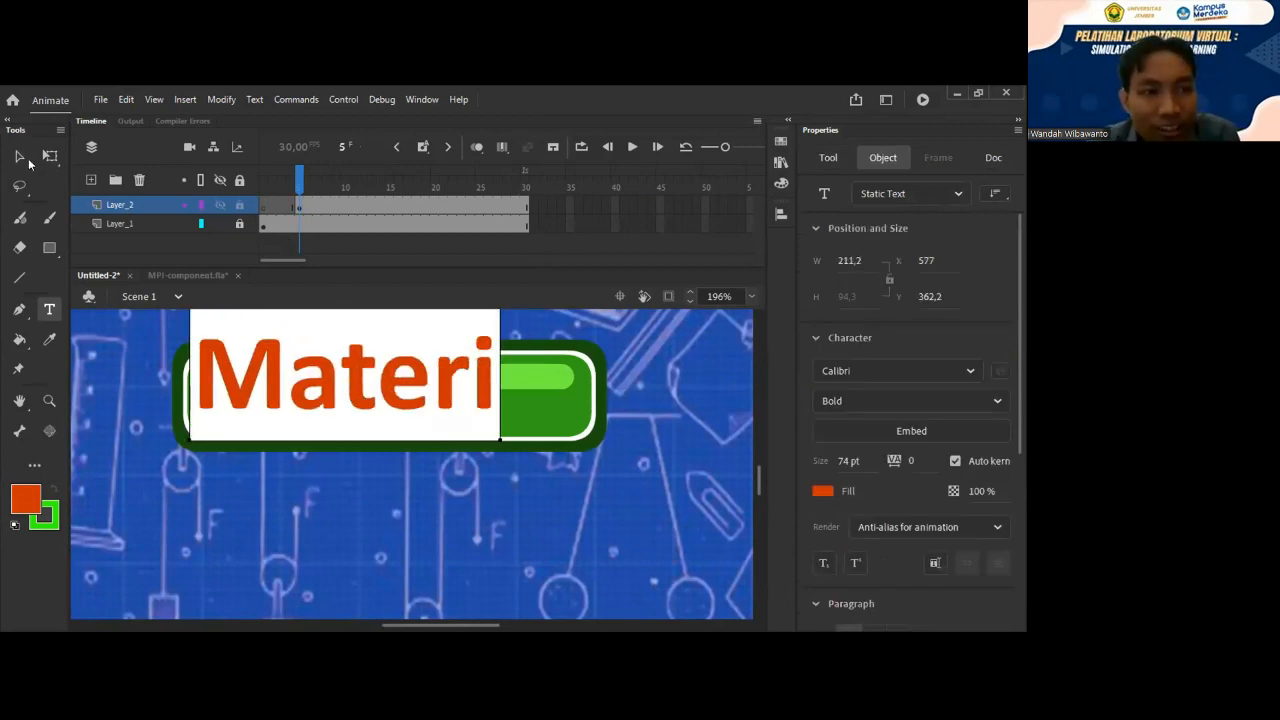
click(822, 491)
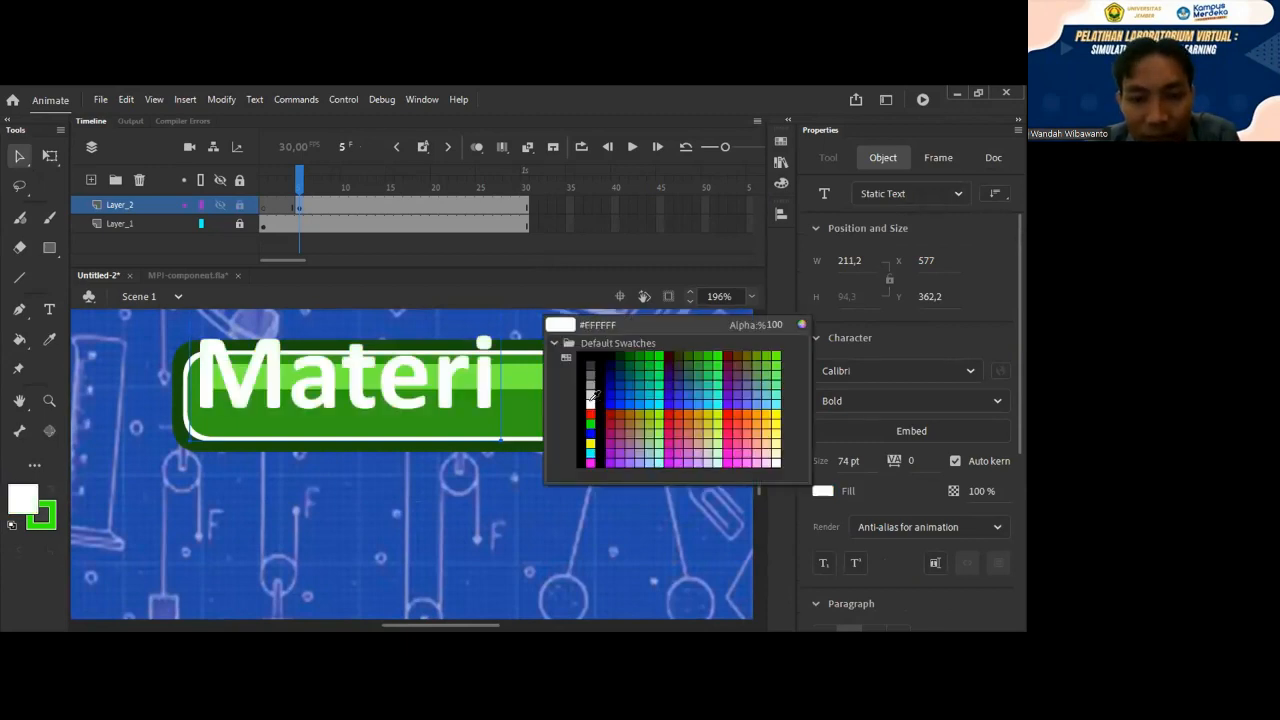
click(593, 412)
Reduce the Materi text to 45 pt and centre it on the green button, at about X 647, Y 395.
drag(843, 460, 843, 471)
drag(397, 347, 469, 412)
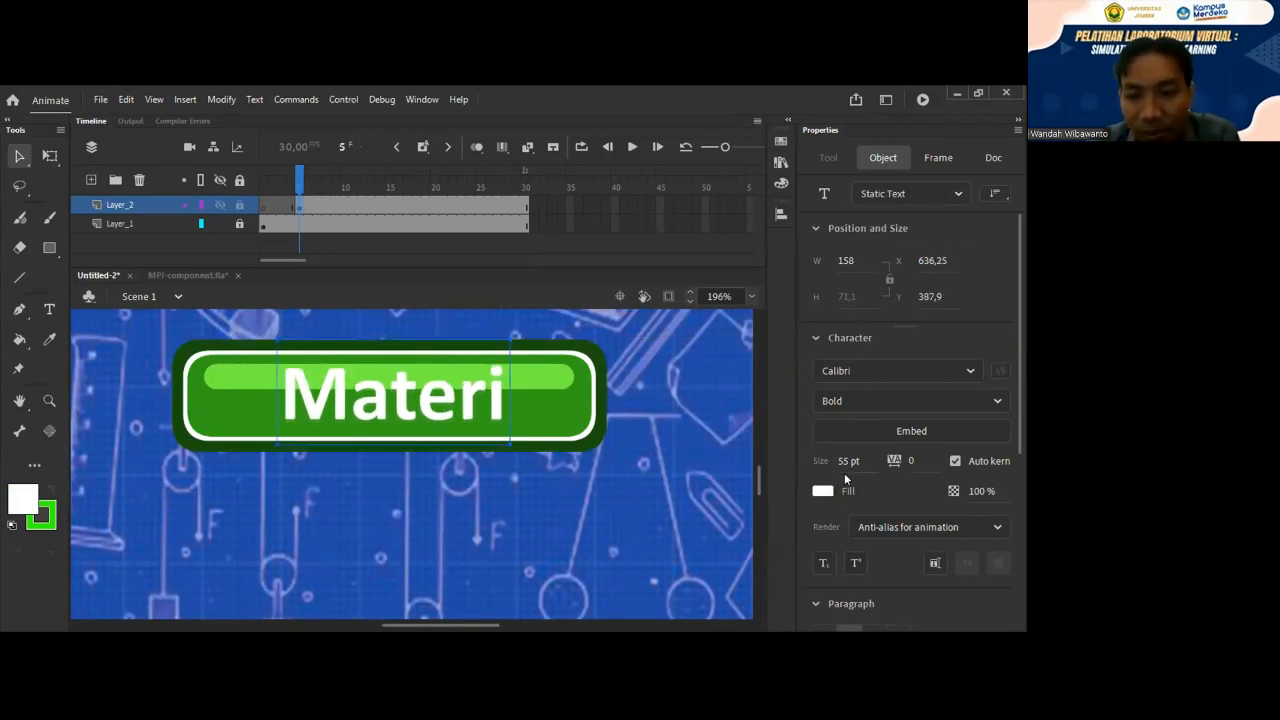
drag(843, 460, 843, 465)
drag(450, 400, 437, 404)
drag(848, 461, 848, 464)
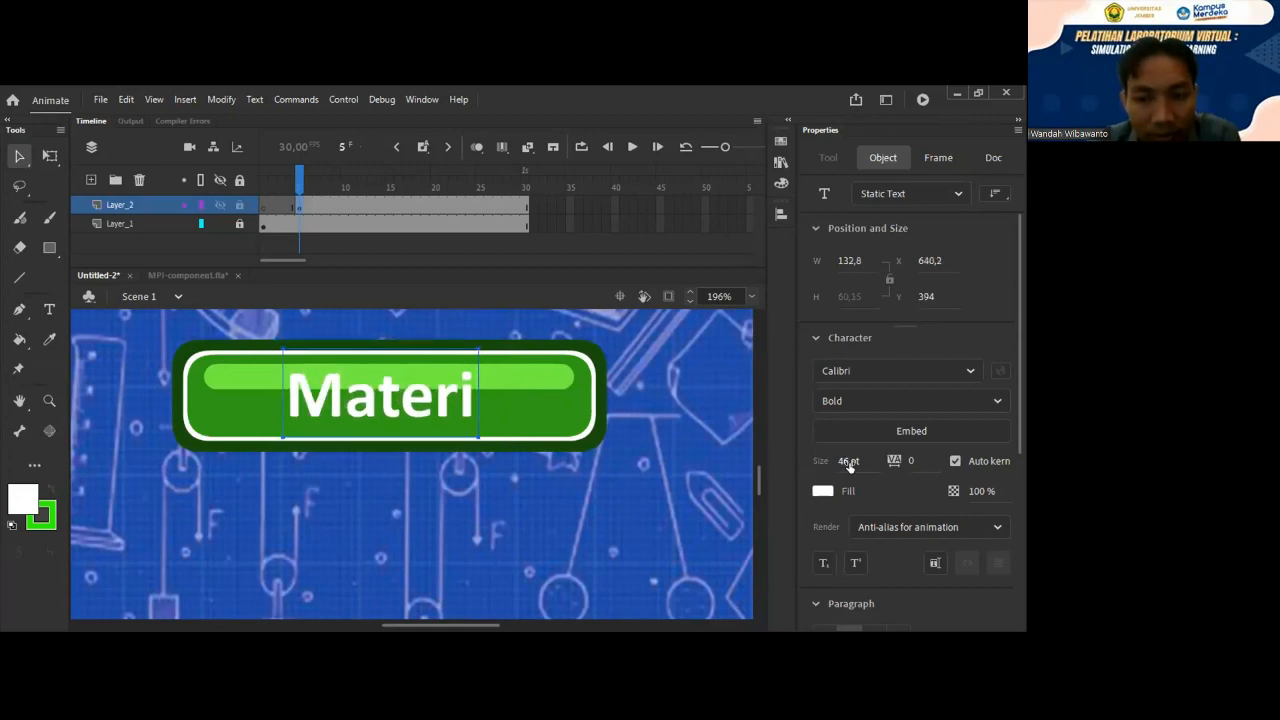
drag(382, 392, 392, 394)
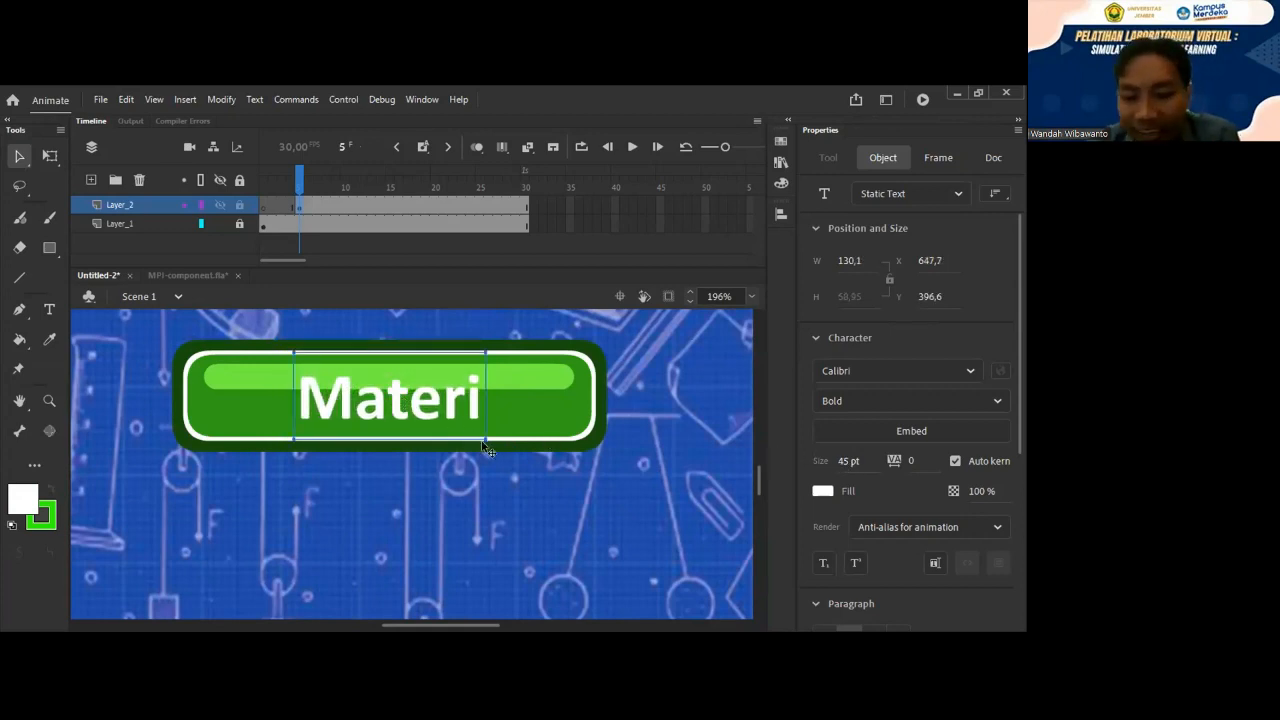
key(Left)
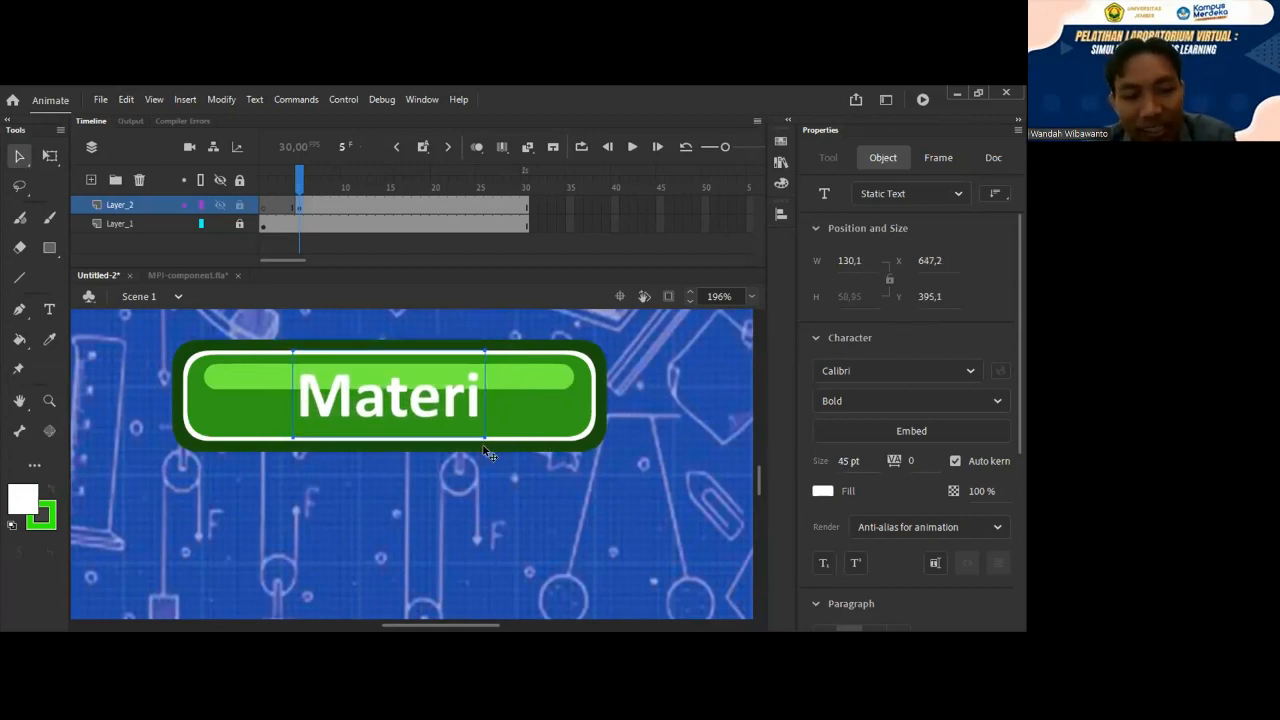
key(ctrl+1)
click(562, 488)
key(z)
click(560, 477)
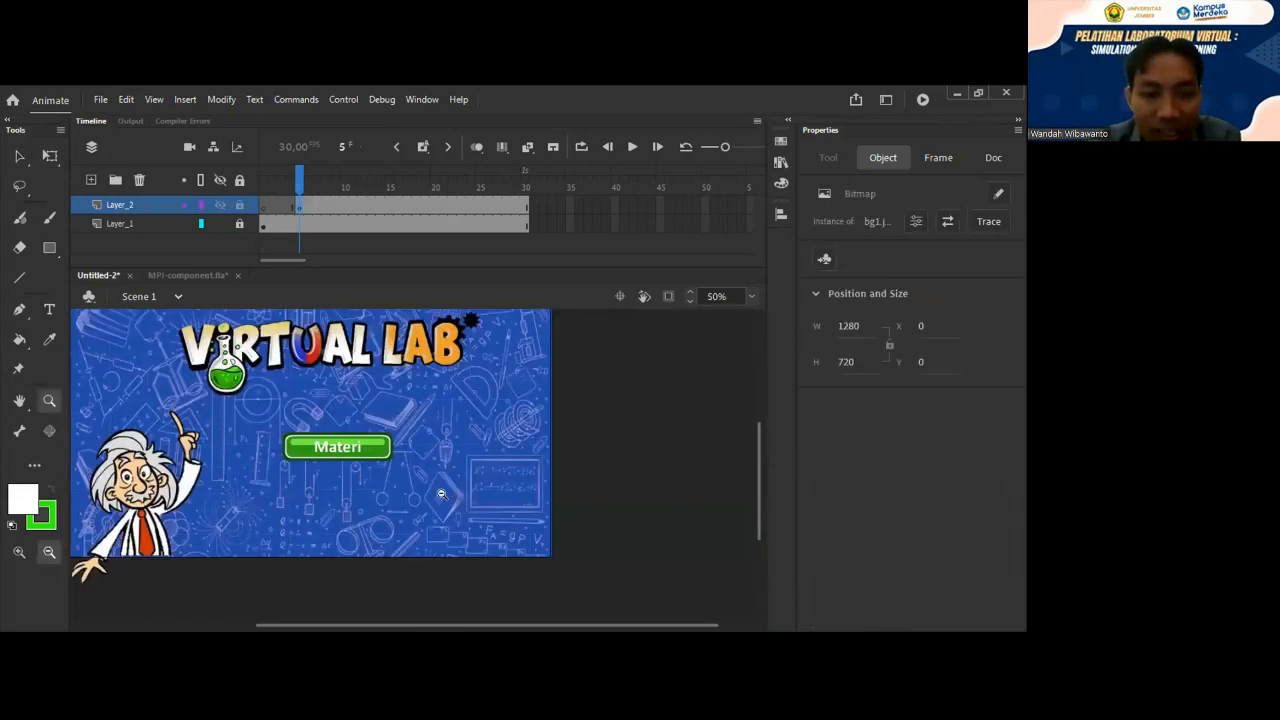
drag(152, 391, 530, 573)
click(19, 156)
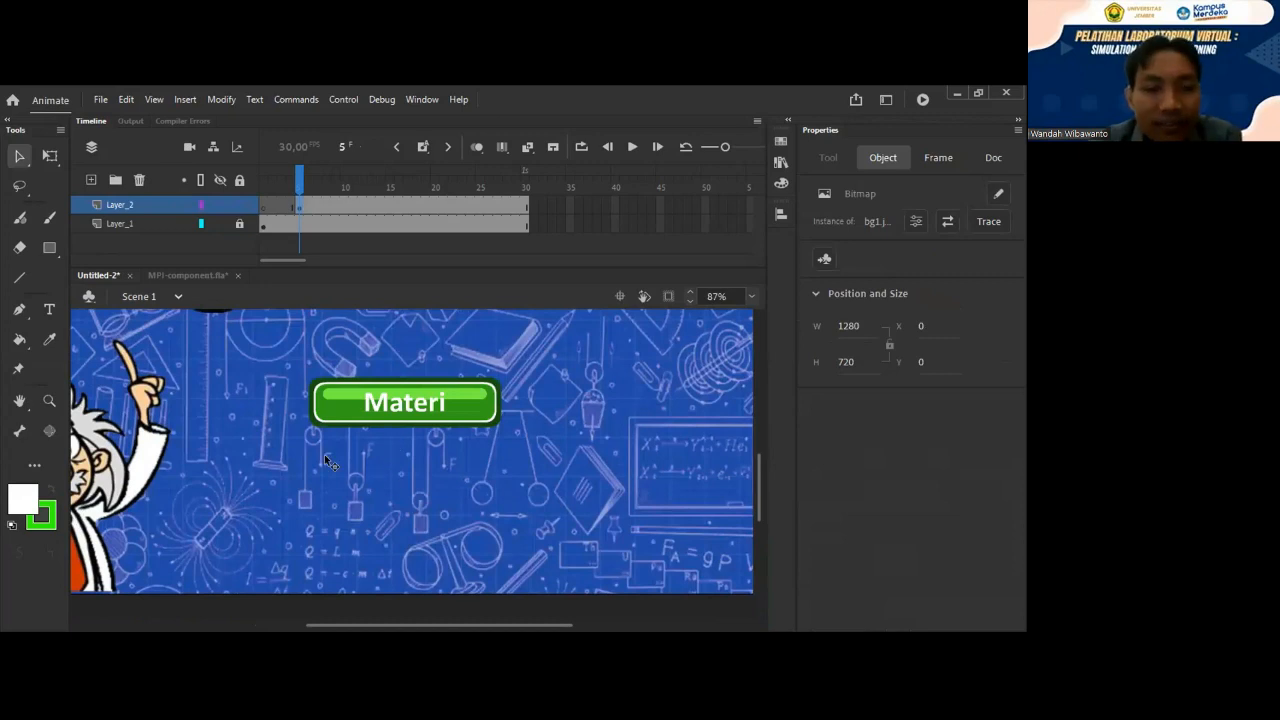
drag(271, 360, 431, 404)
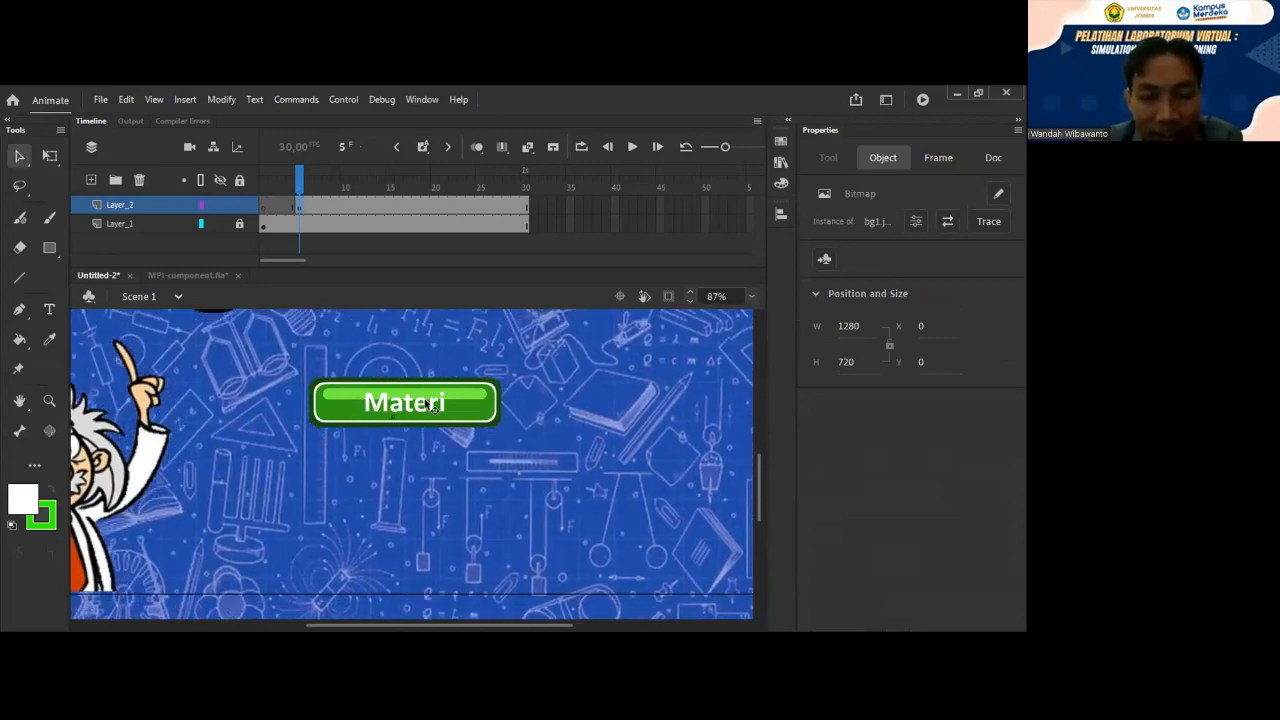
key(ctrl+z)
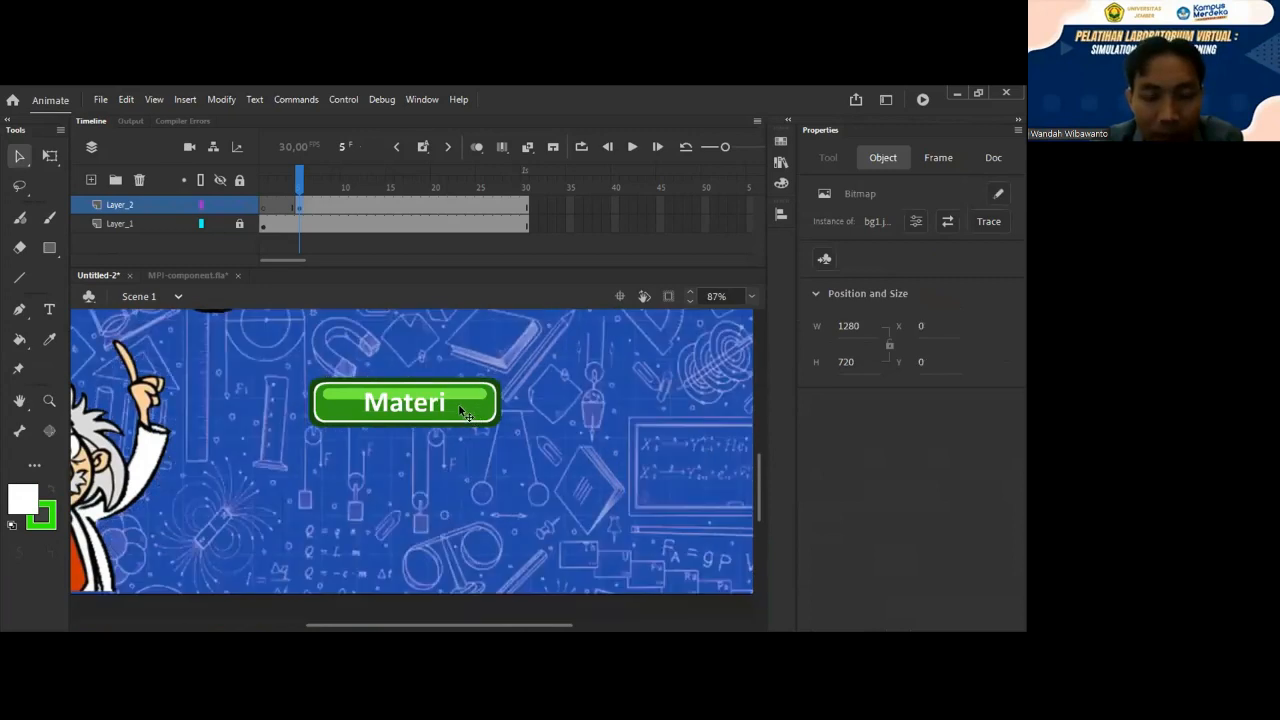
Convert the green button and its Materi text together into a Movie Clip symbol named tombol materi.
click(462, 408)
click(404, 595)
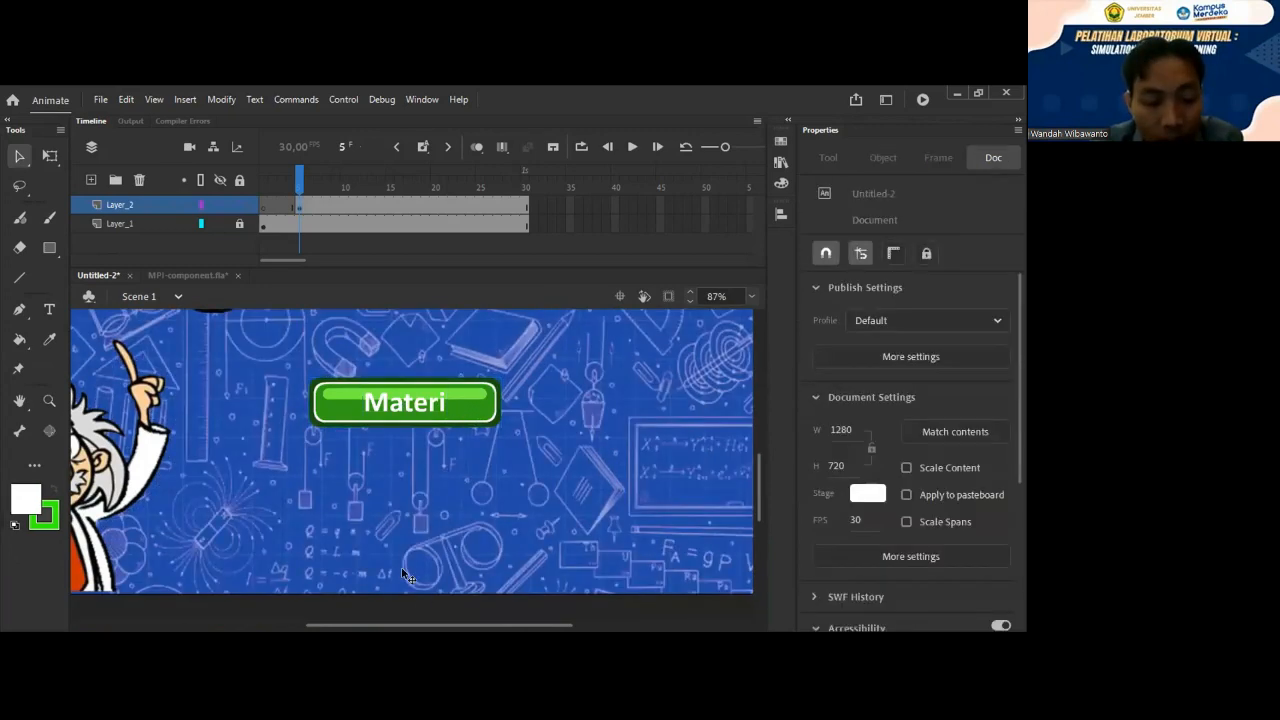
click(430, 410)
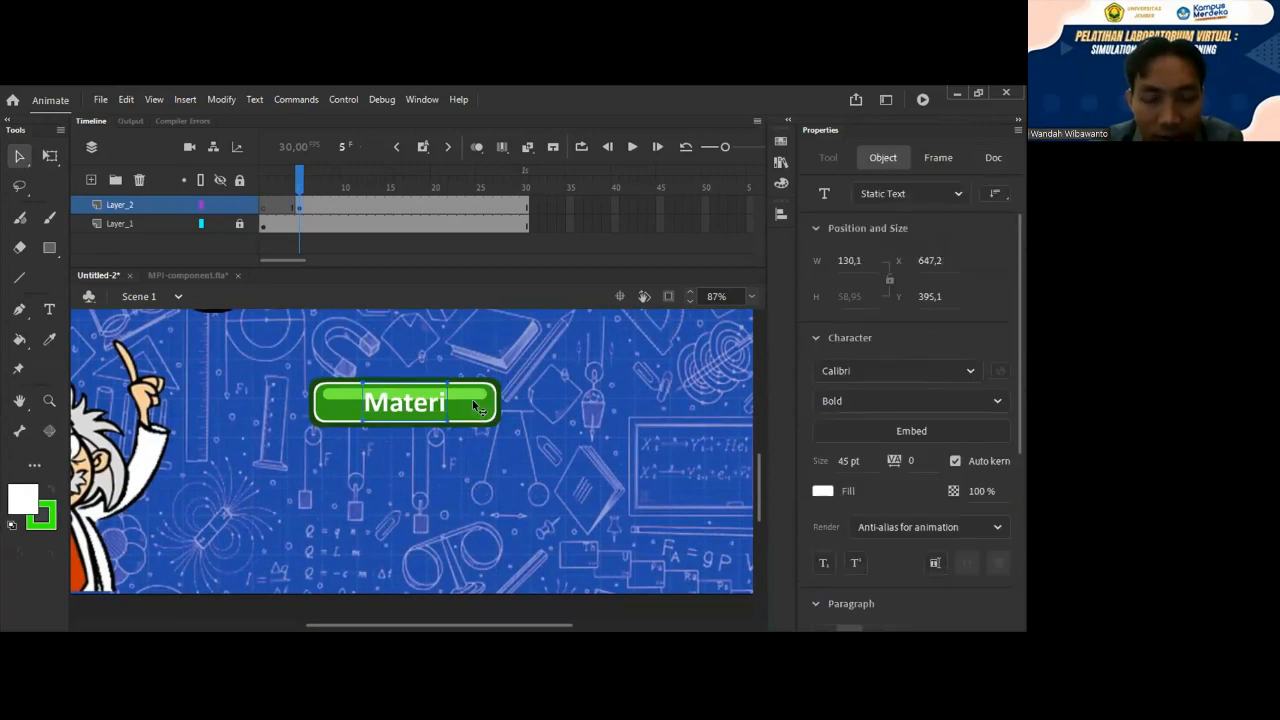
click(396, 422)
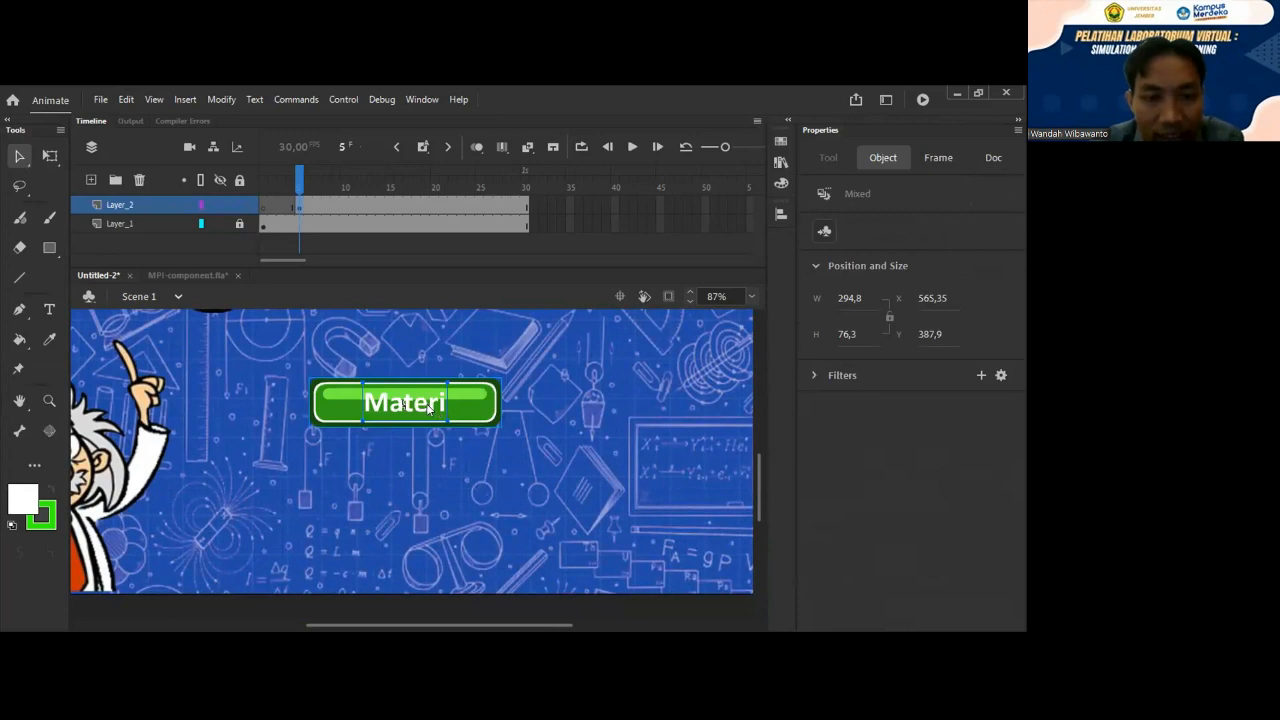
right_click(428, 408)
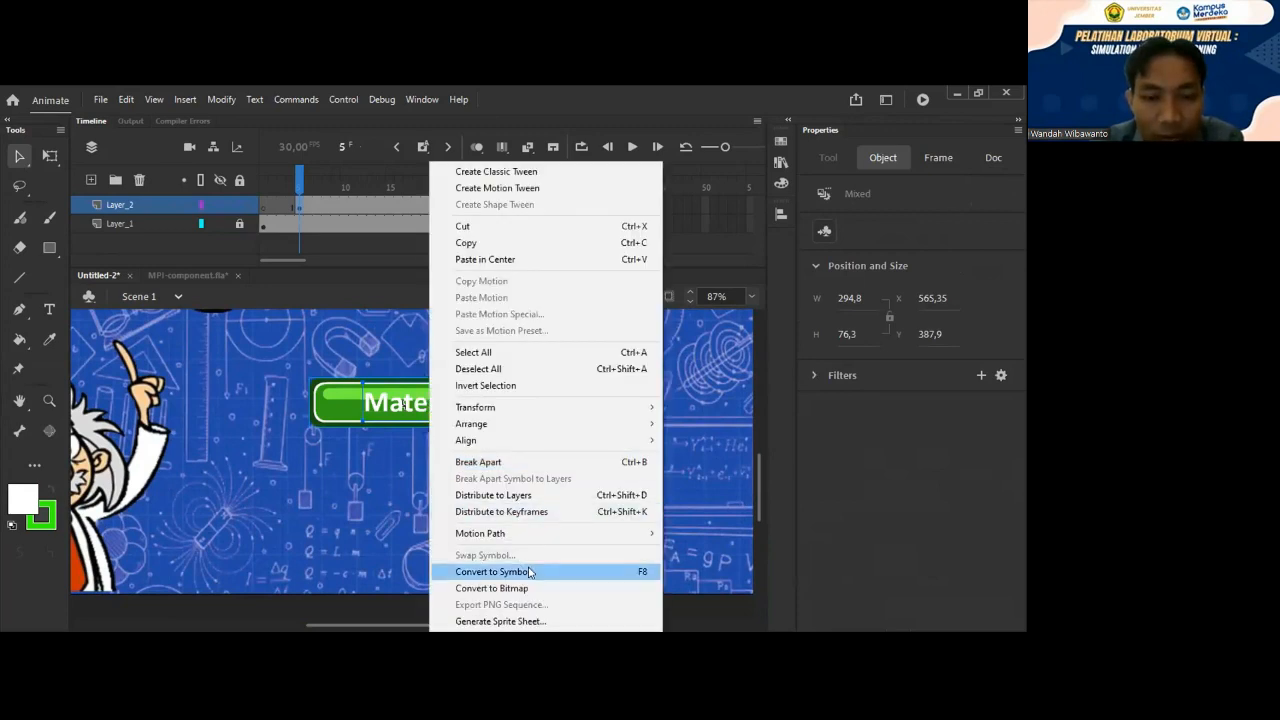
click(530, 572)
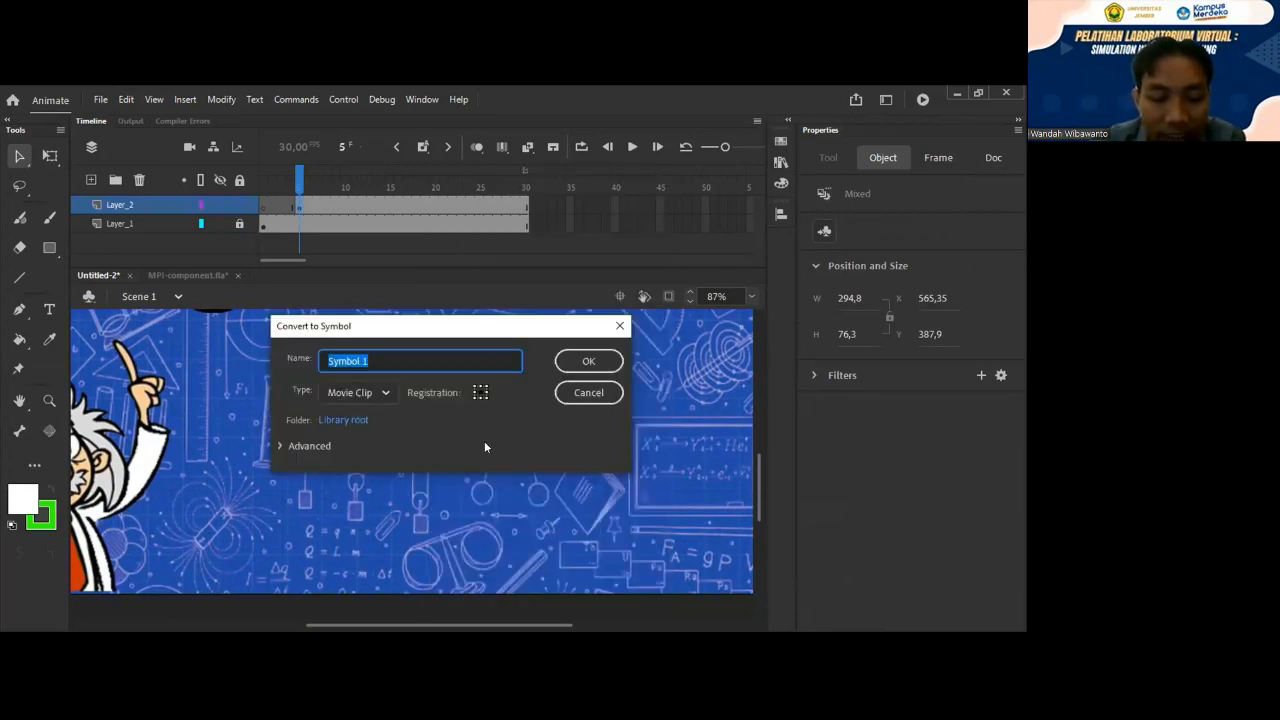
text(tombo)
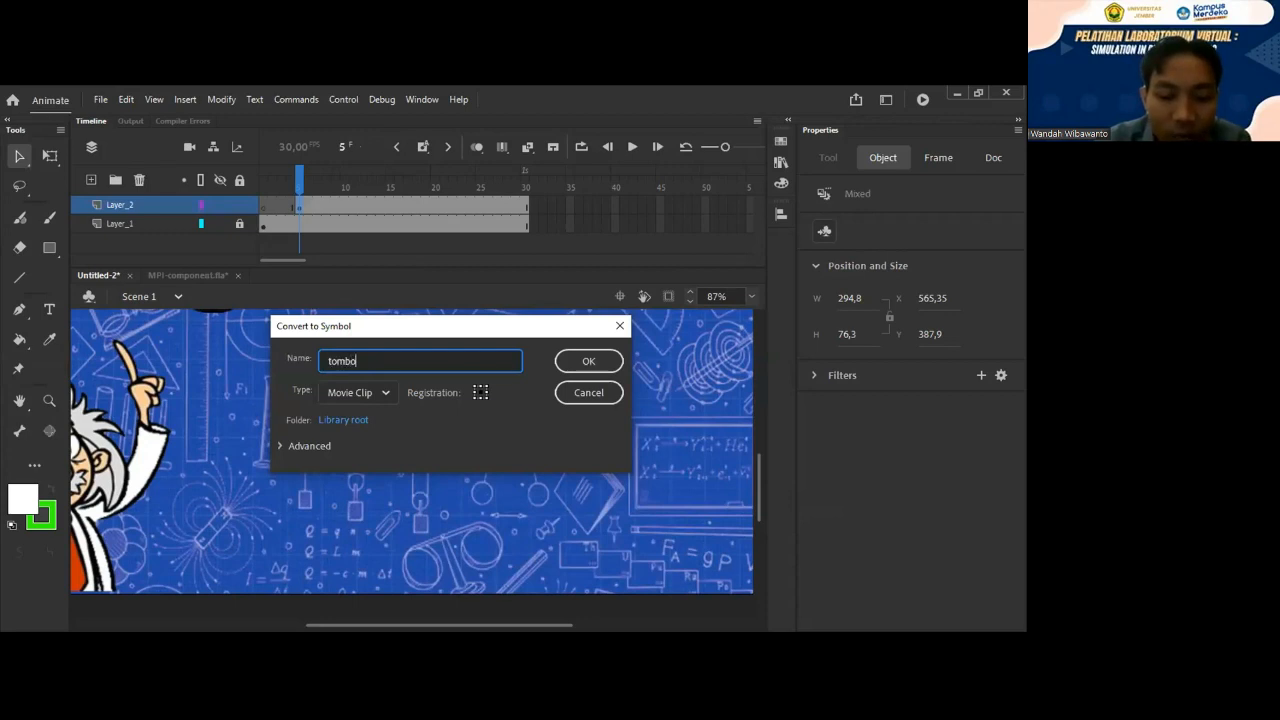
text(l materi)
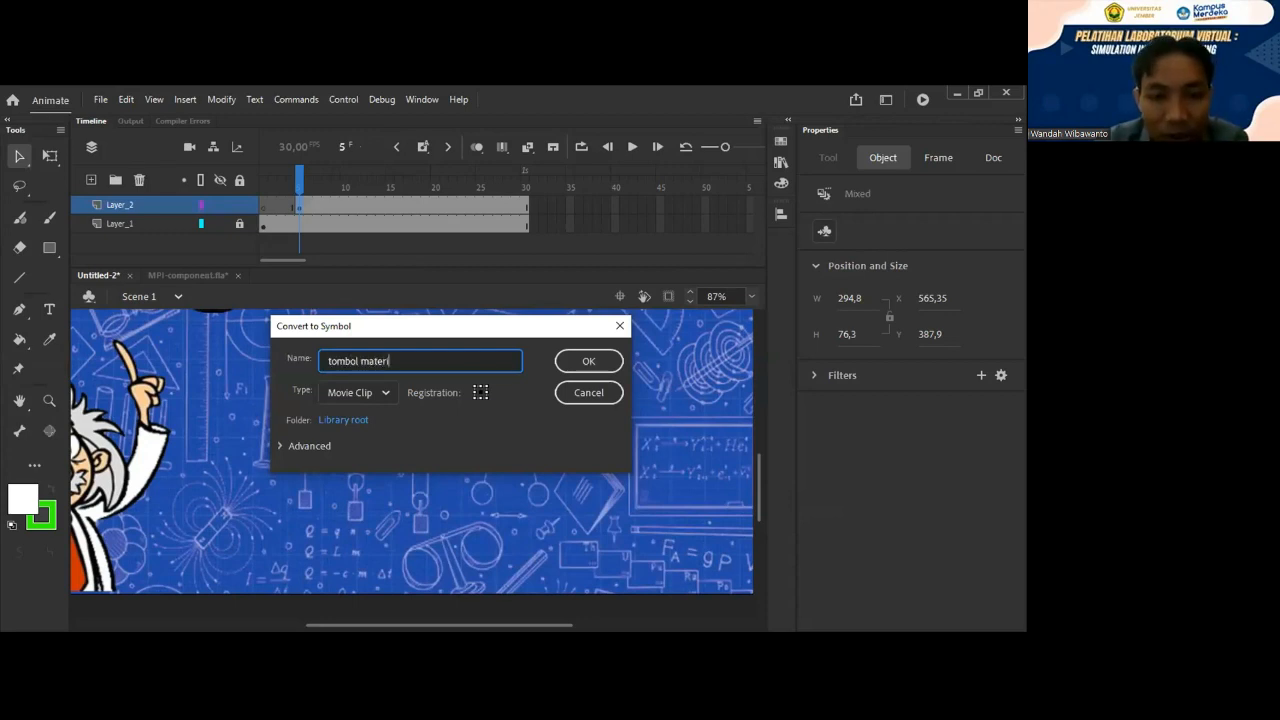
key(Return)
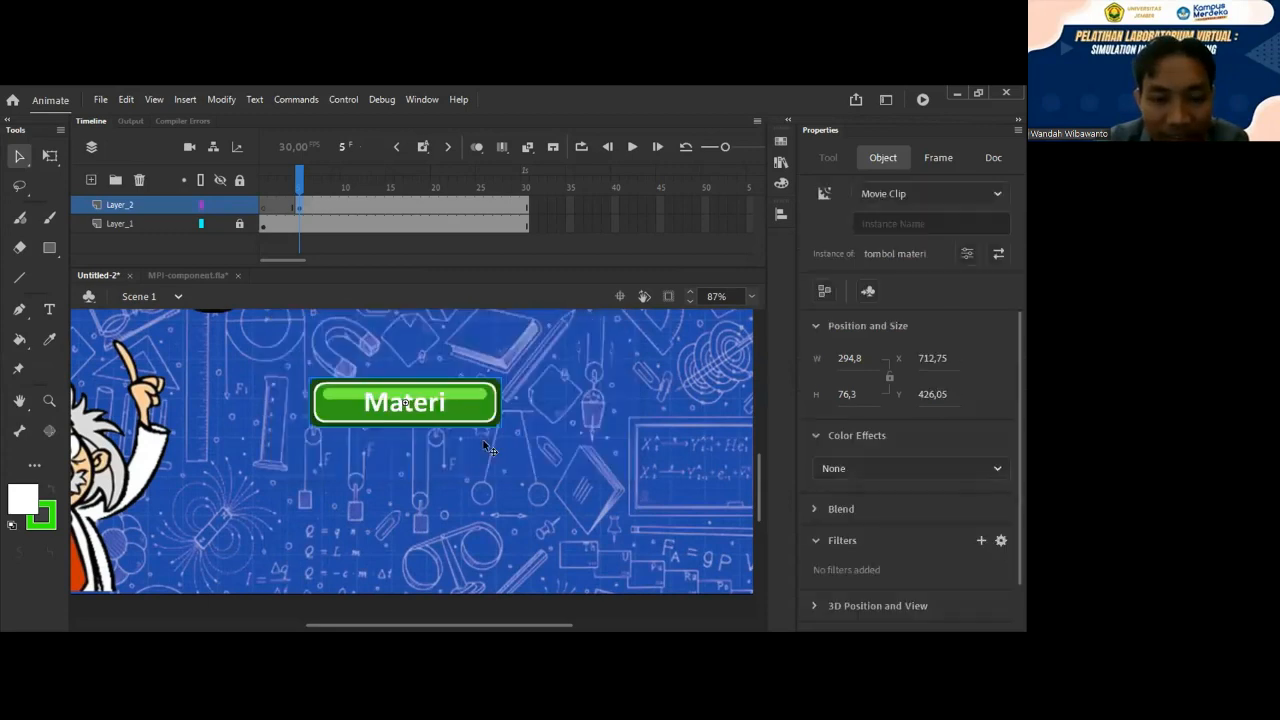
Place a second UI btn from the library directly below the Materi button, at about X 710, Y 531.
click(781, 162)
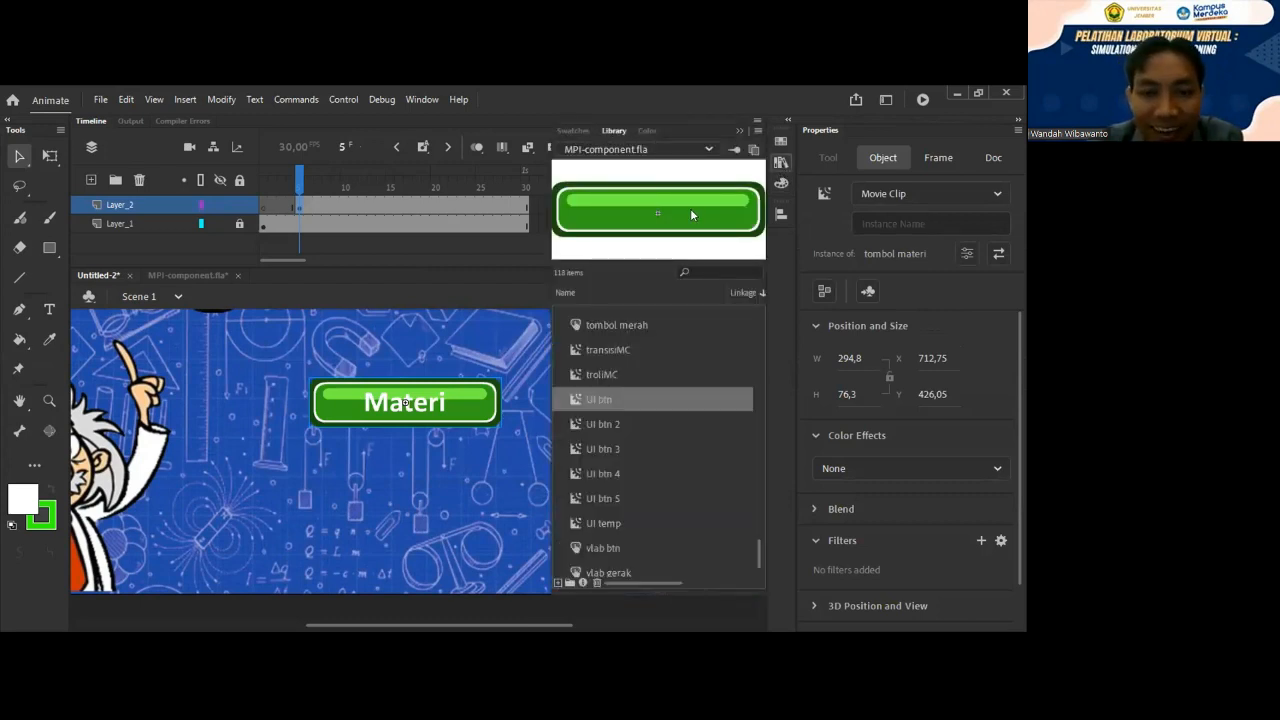
drag(698, 207, 438, 482)
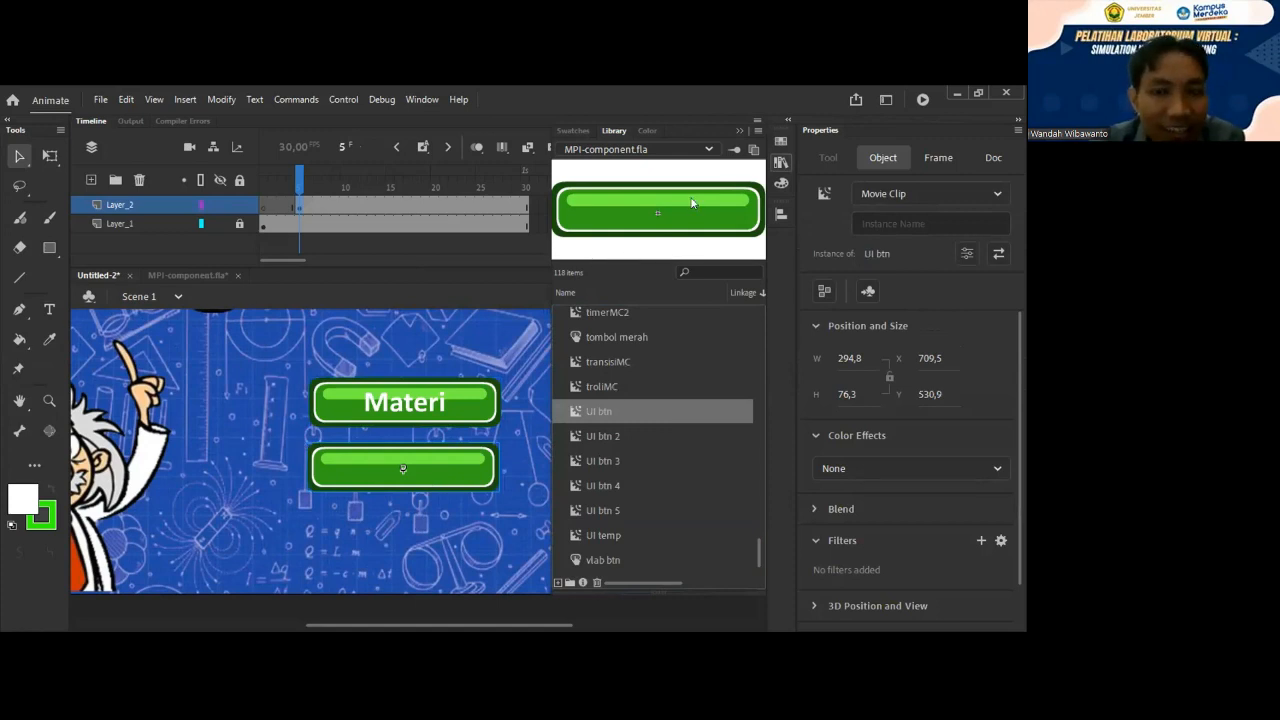
click(781, 162)
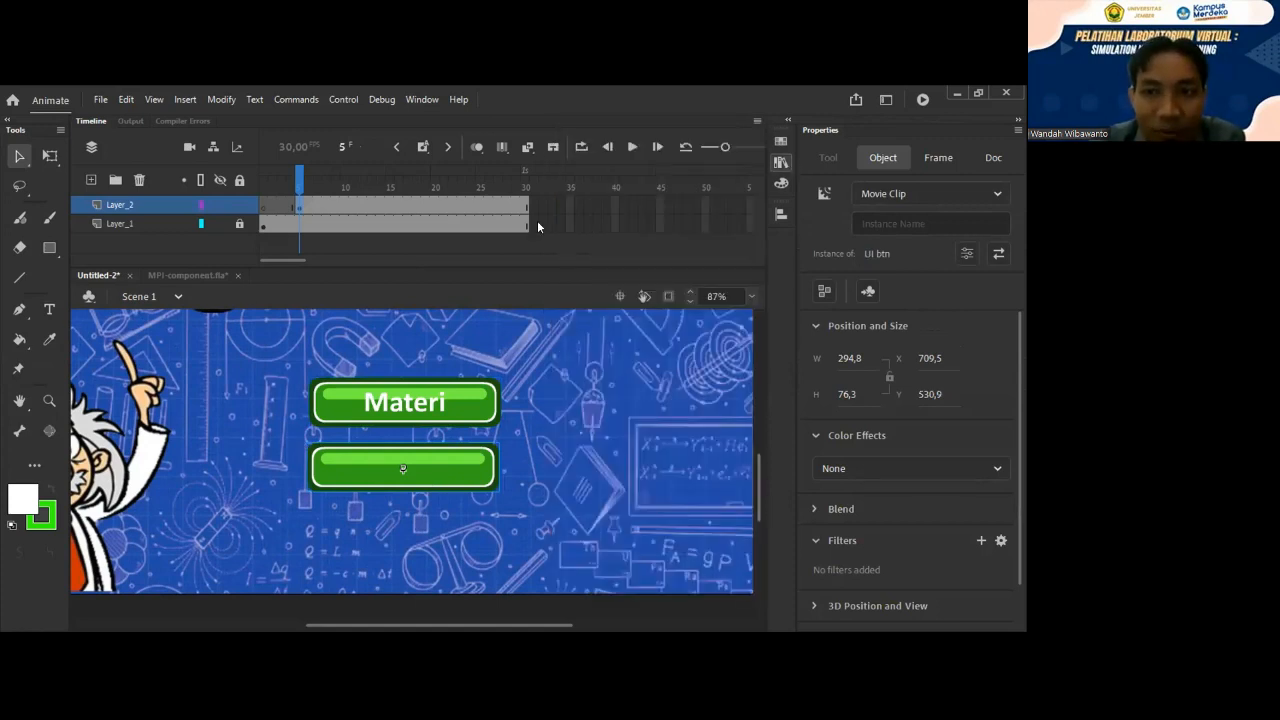
Add the static text Simulasi to the second green button and centre it there, at about X 628, Y 493.
click(48, 311)
click(399, 462)
text(Simulasi)
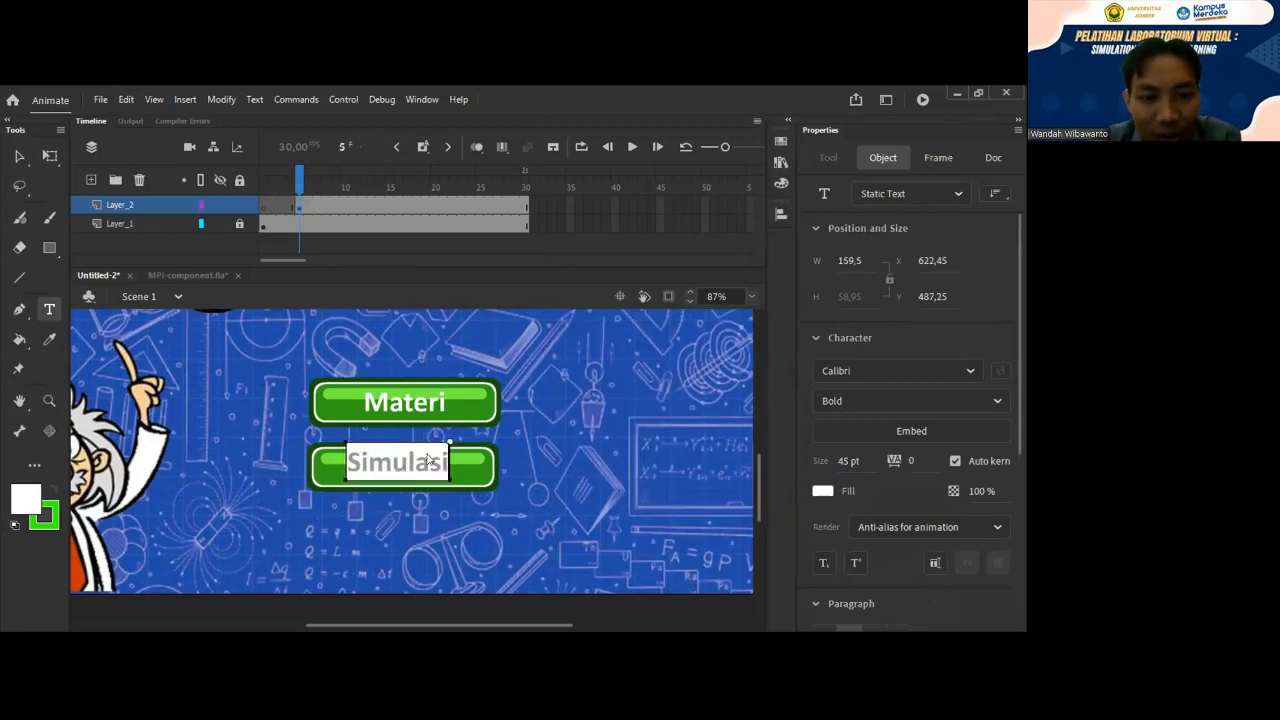
key(Escape)
drag(432, 474, 437, 482)
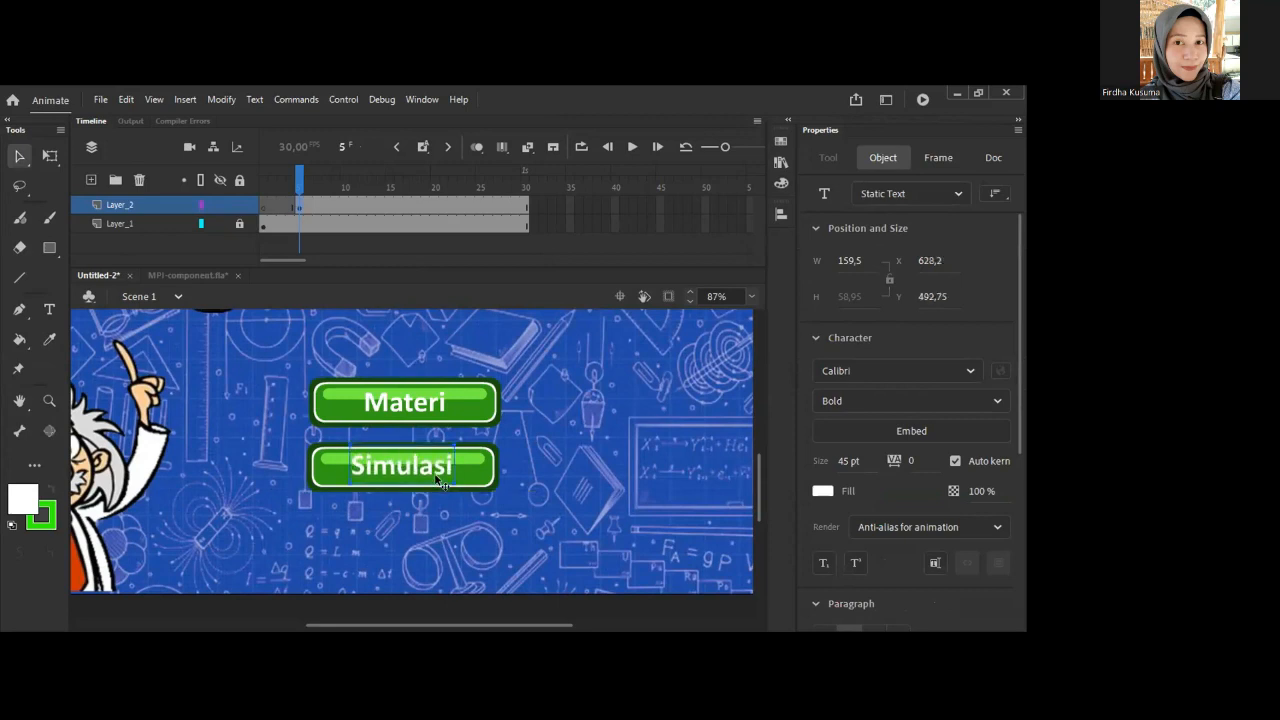
Convert the second green button and its Simulasi text together into a Movie Clip symbol named tombol simulasi.
shift+click(486, 480)
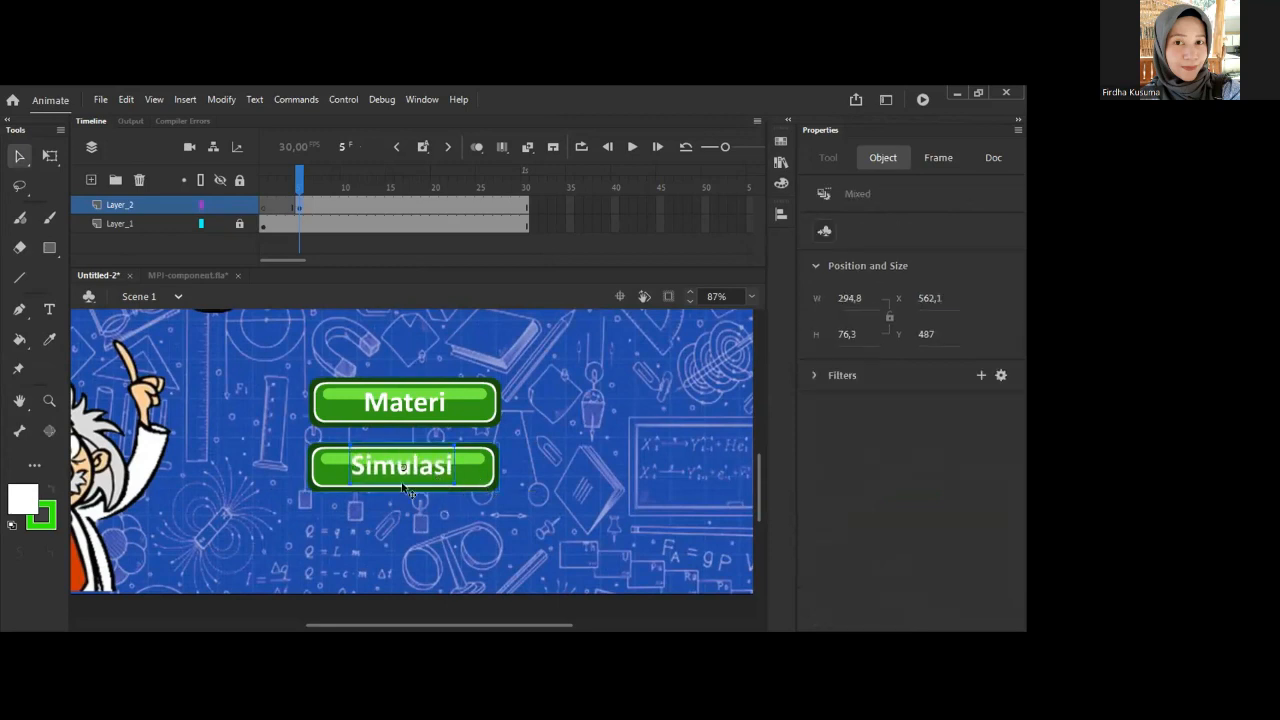
right_click(470, 481)
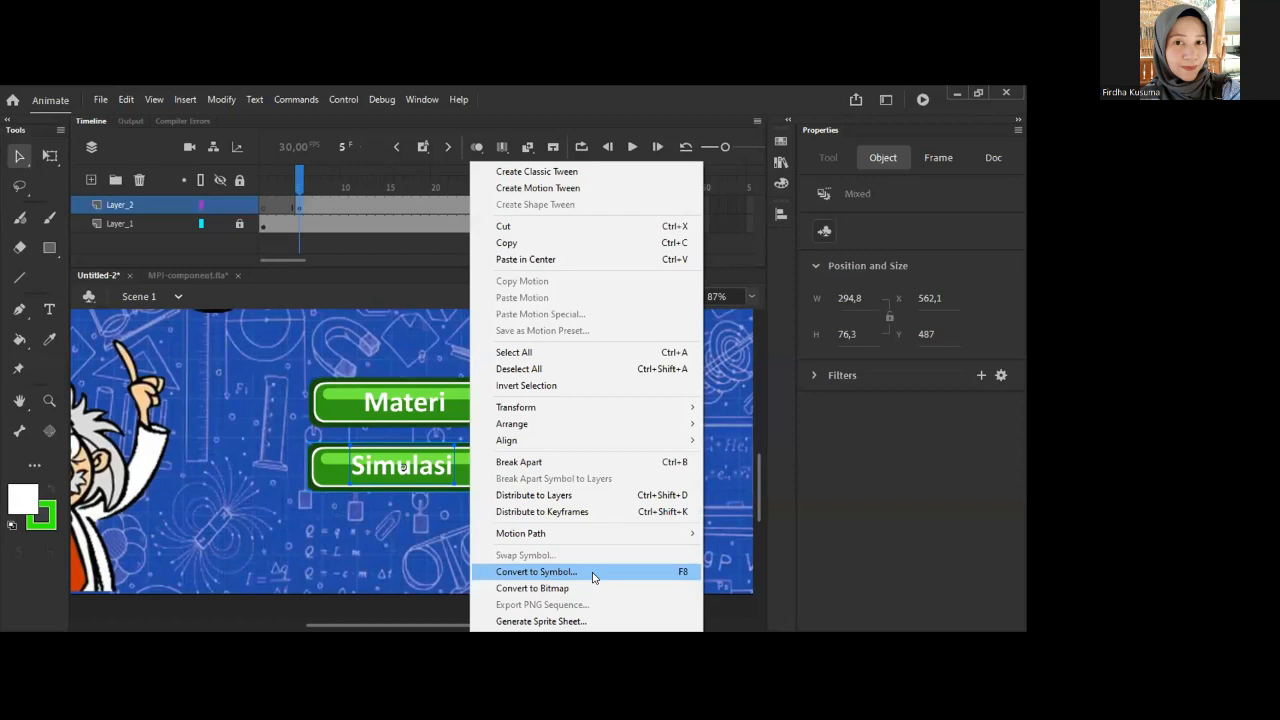
click(593, 574)
text(tombol simulasi)
key(Return)
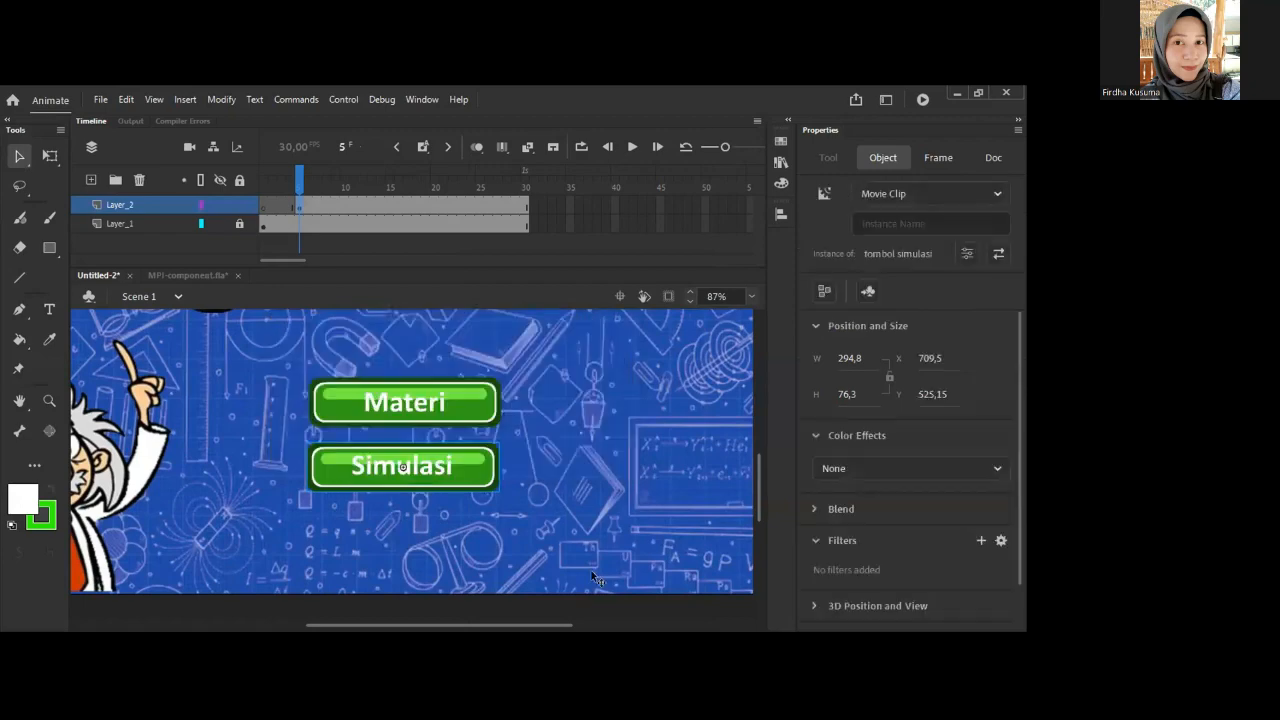
scroll(668, 572, down, 3)
click(725, 516)
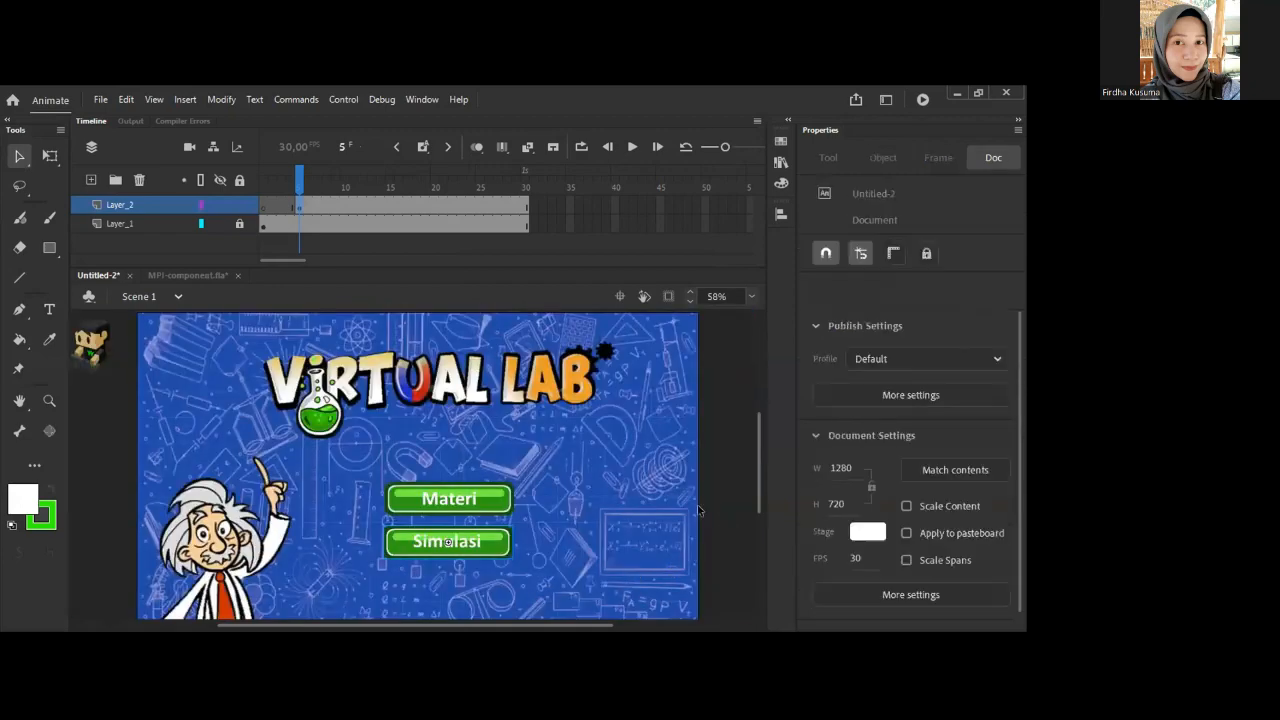
click(485, 499)
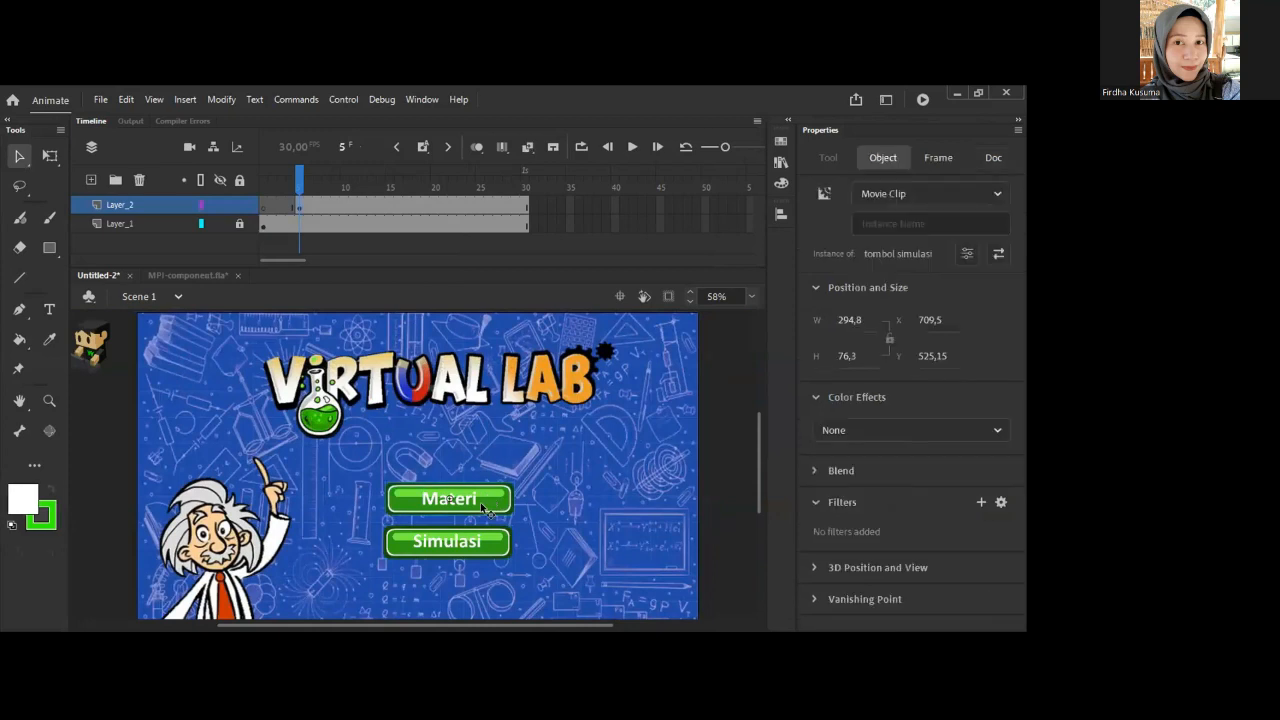
click(472, 543)
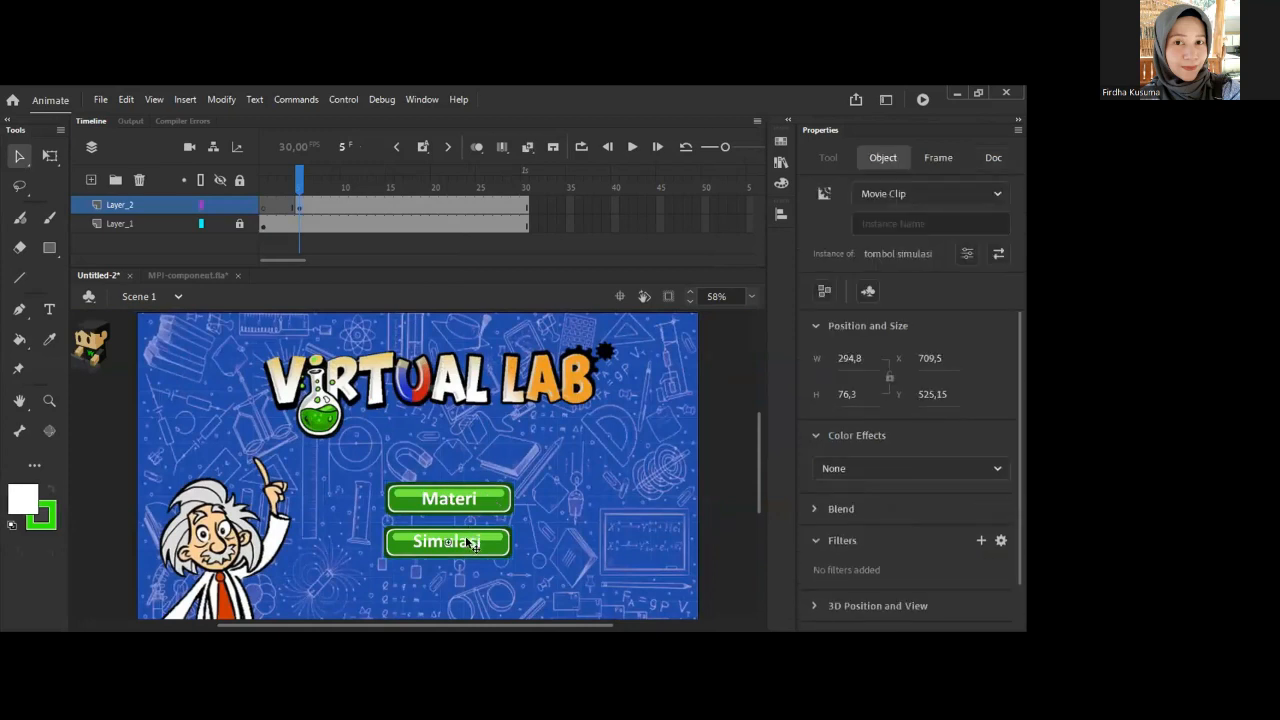
click(730, 500)
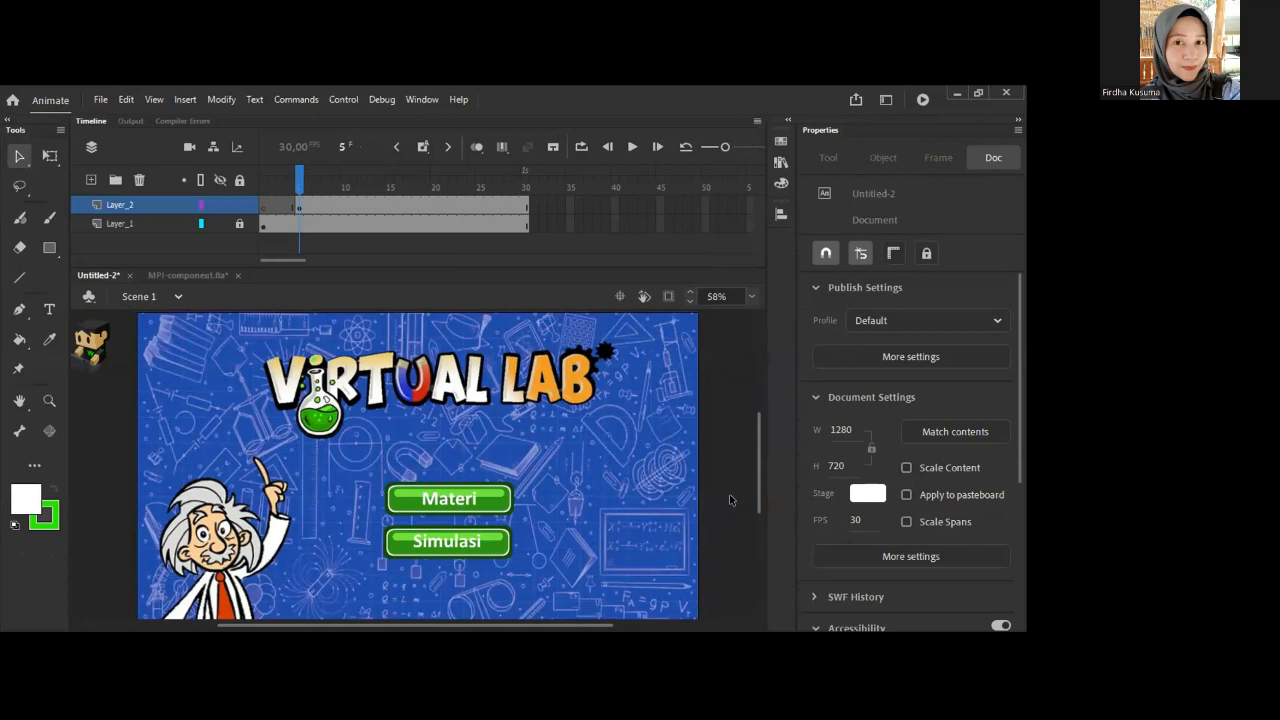
Insert a blank keyframe at frame 10 of Layer_2.
click(345, 208)
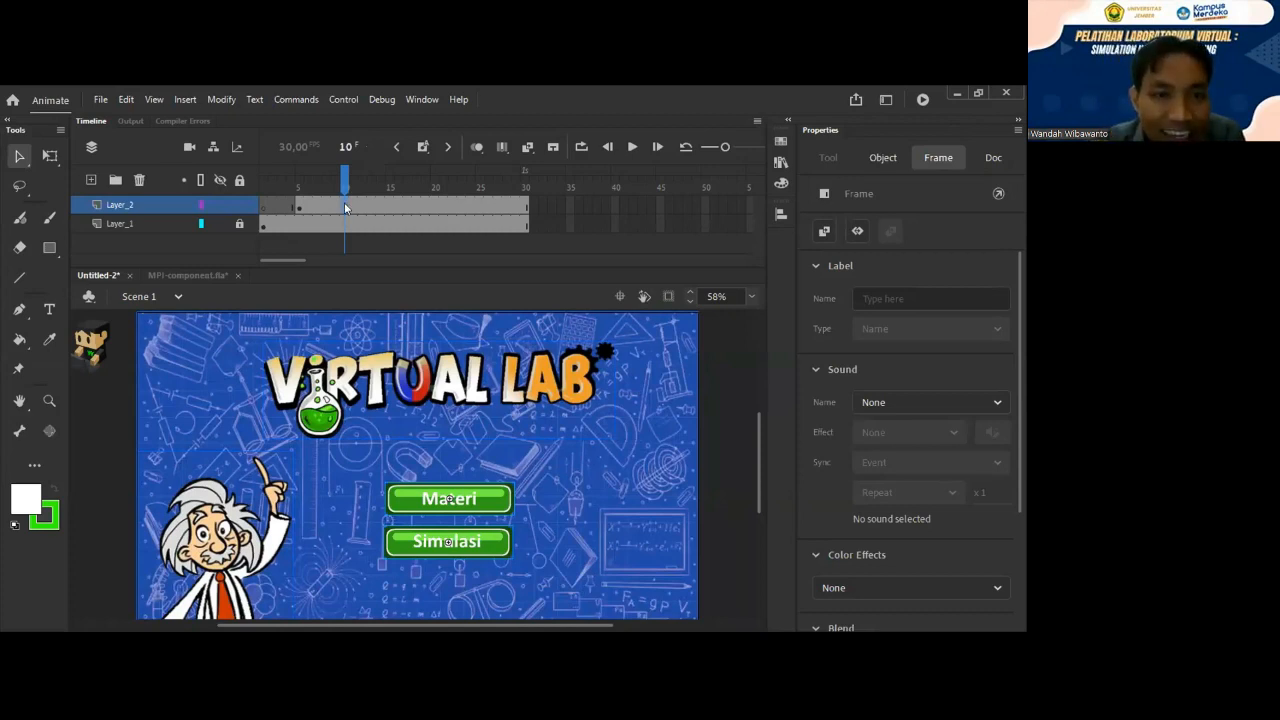
right_click(345, 207)
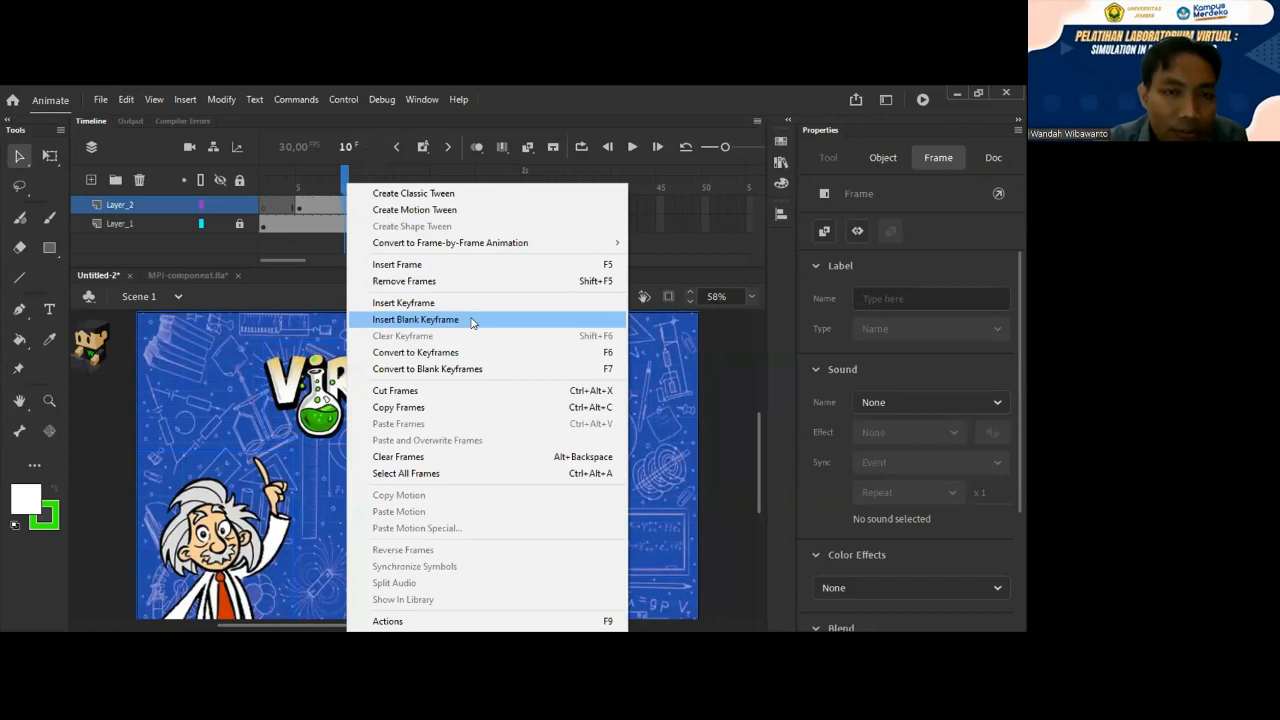
click(344, 208)
right_click(344, 207)
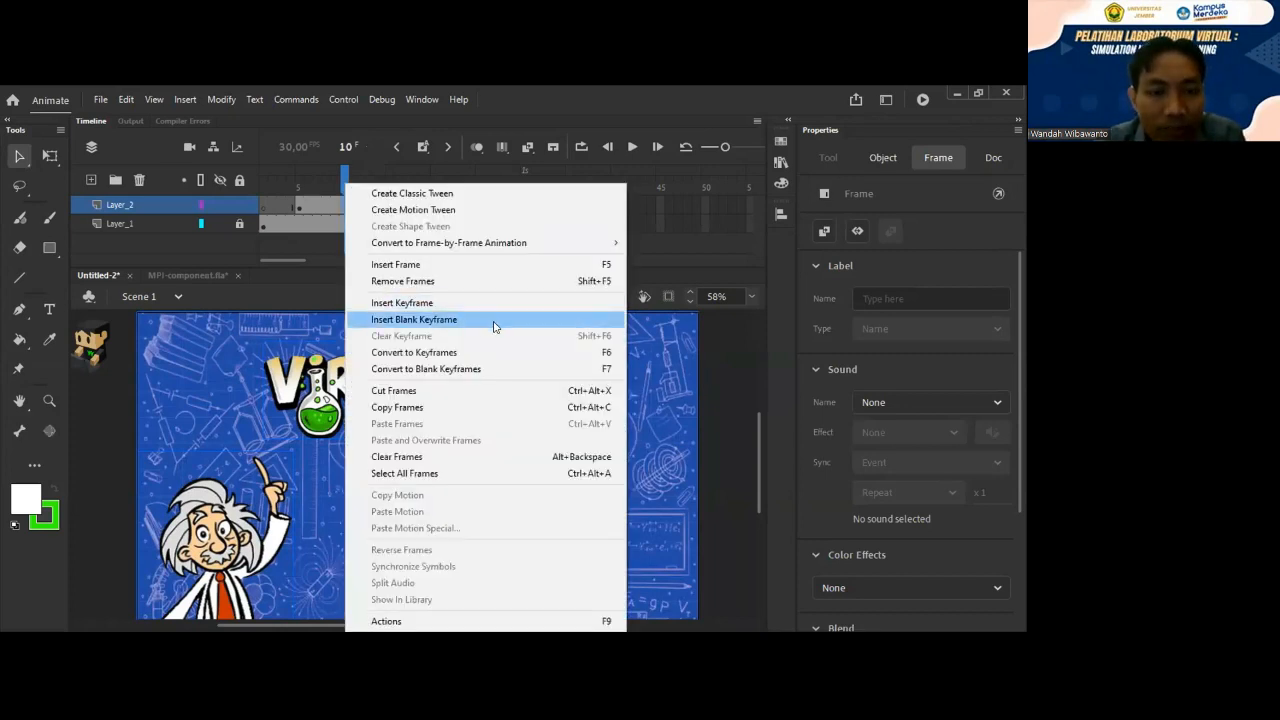
click(494, 326)
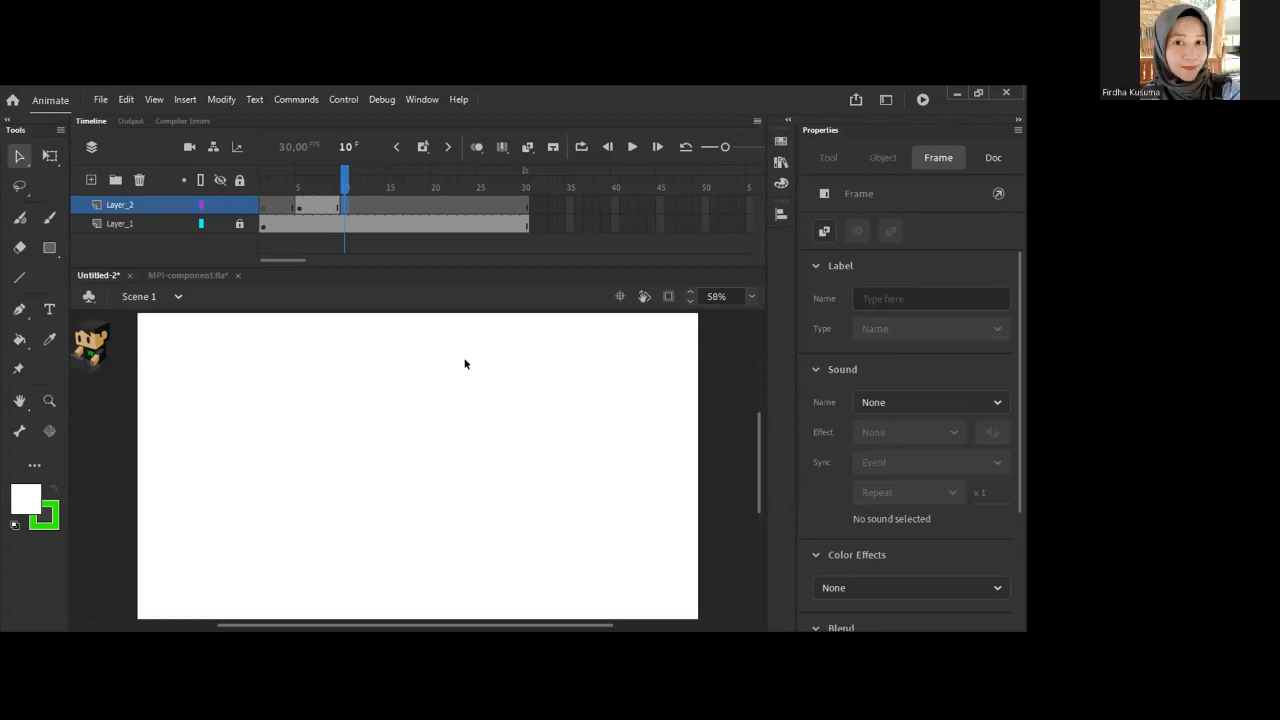
Place the bg1.jpg background image from the MPI-component.fla library on the blank stage at frame 10.
click(780, 162)
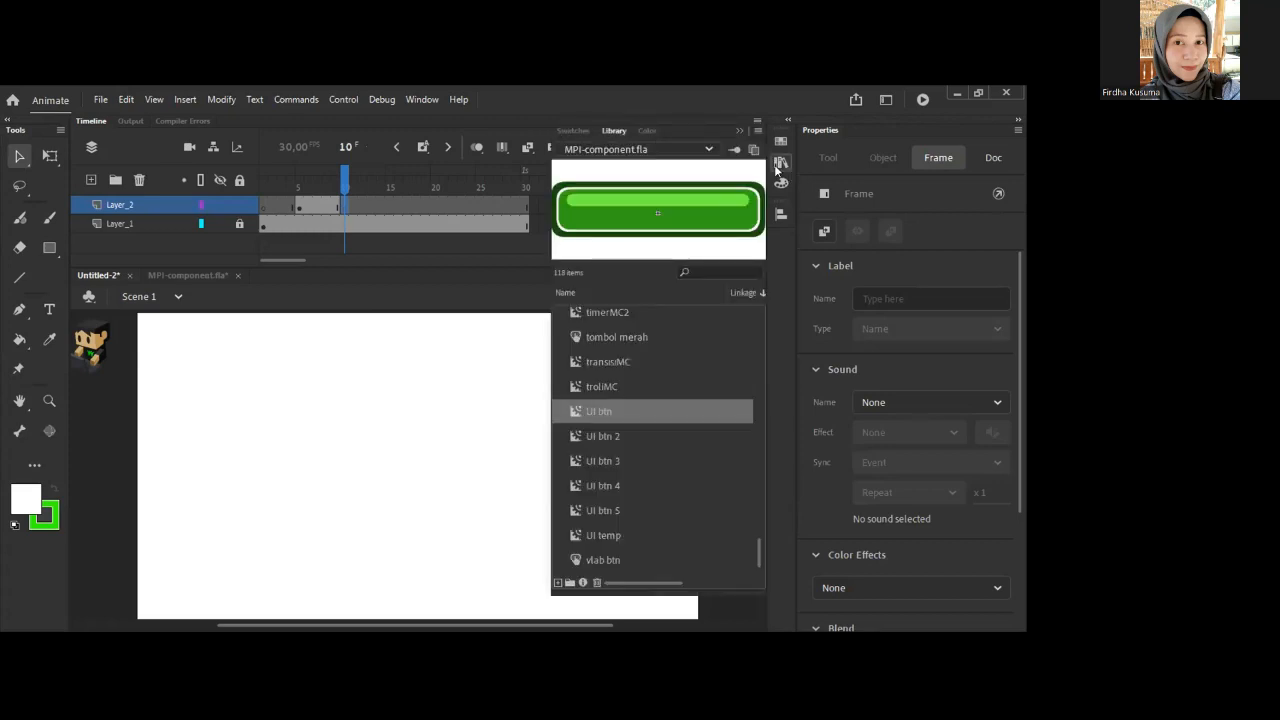
drag(759, 555, 756, 295)
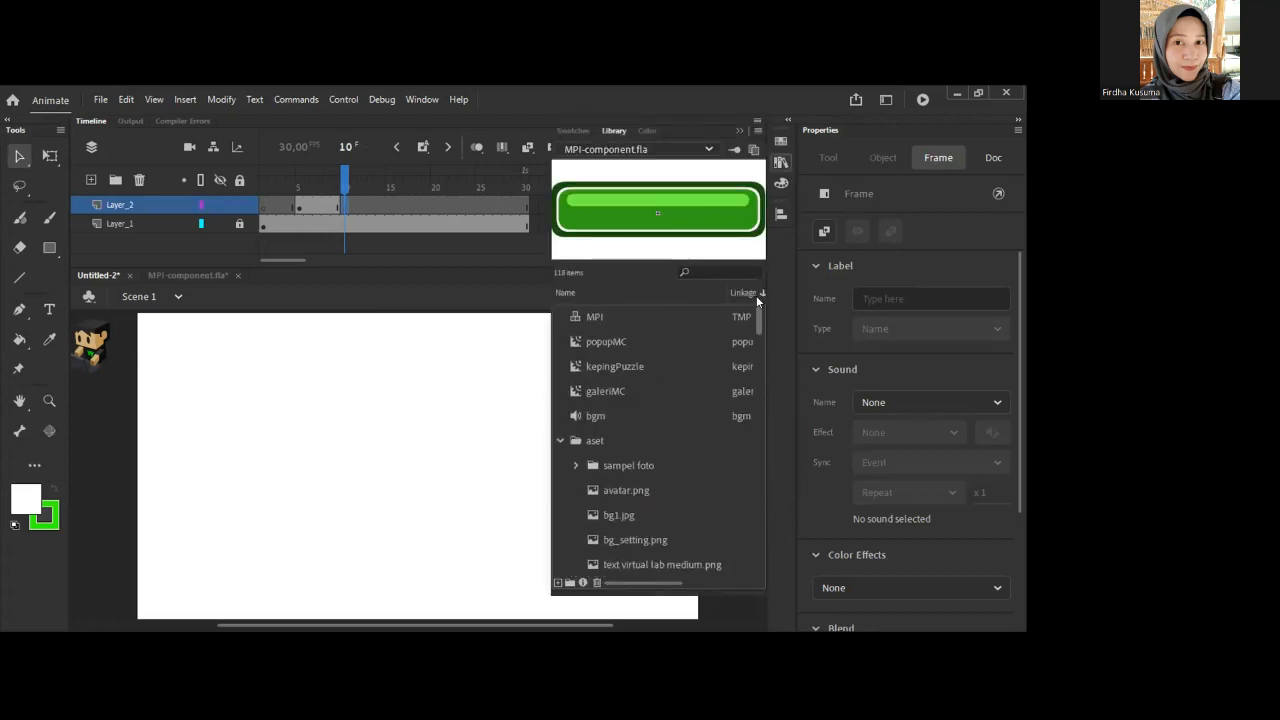
click(612, 517)
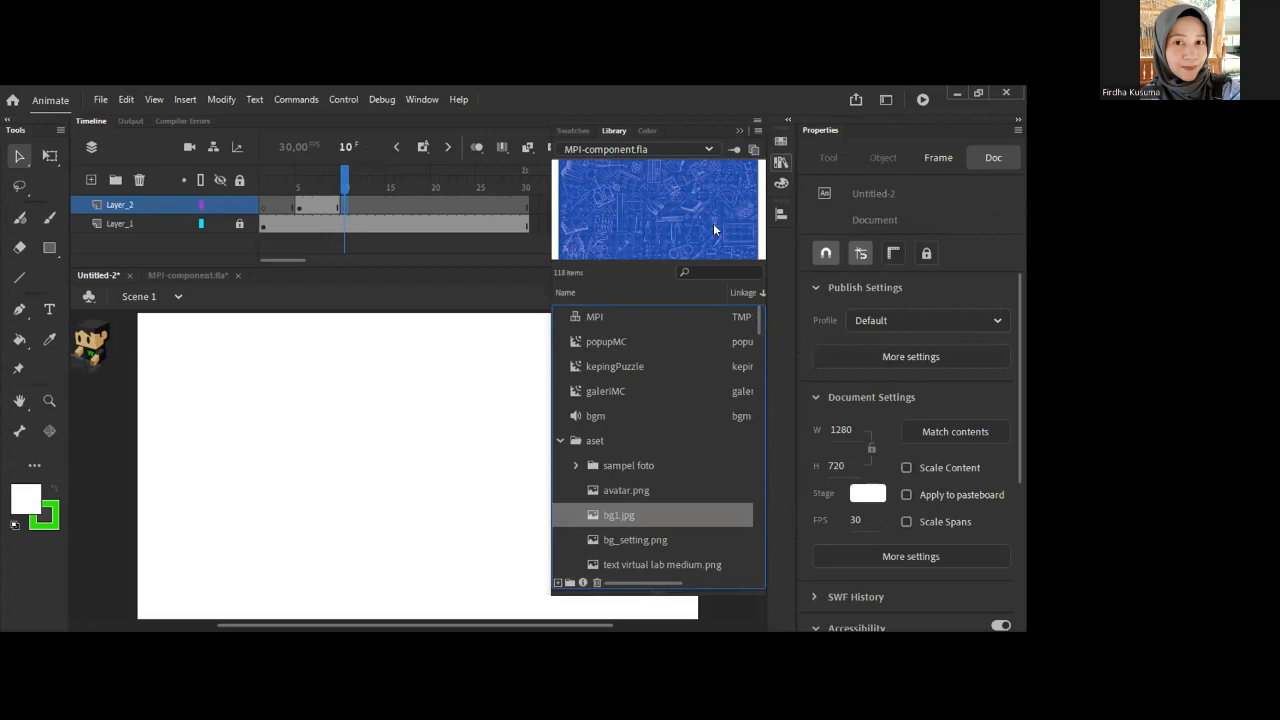
drag(713, 230, 390, 420)
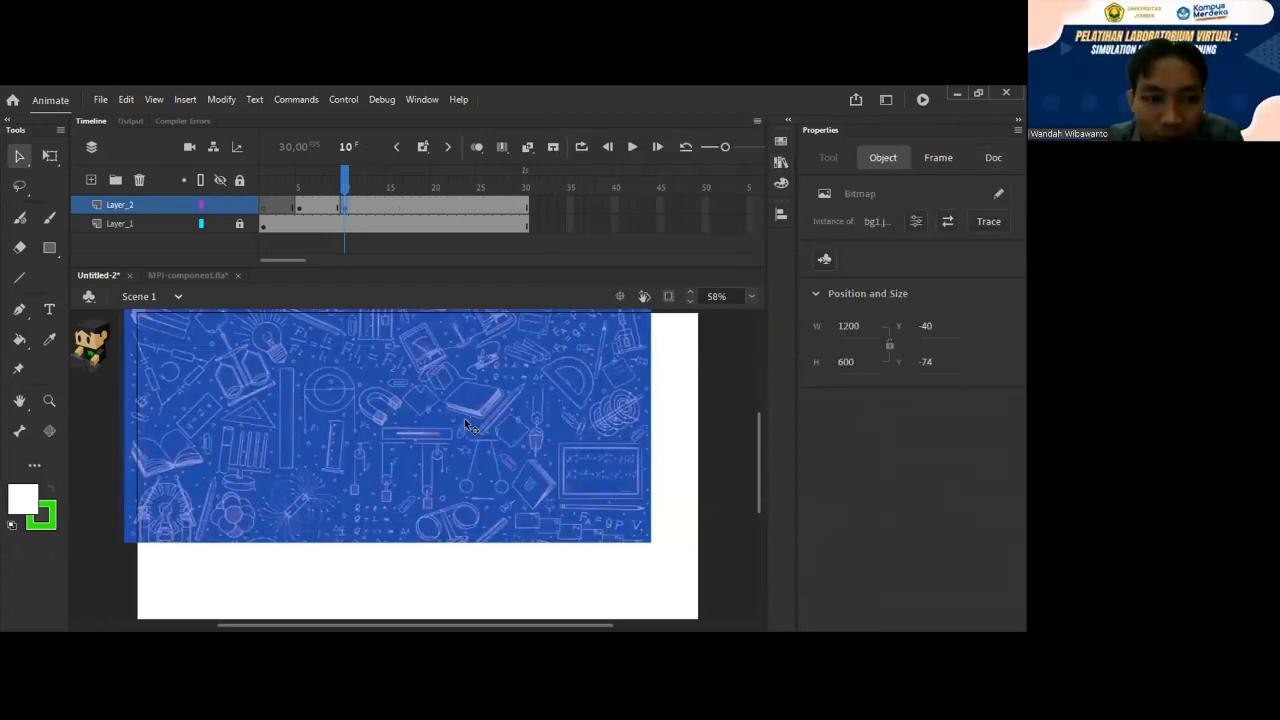
Align the bg1.jpg background with the stage origin at X 0, Y 0.
drag(478, 437, 451, 403)
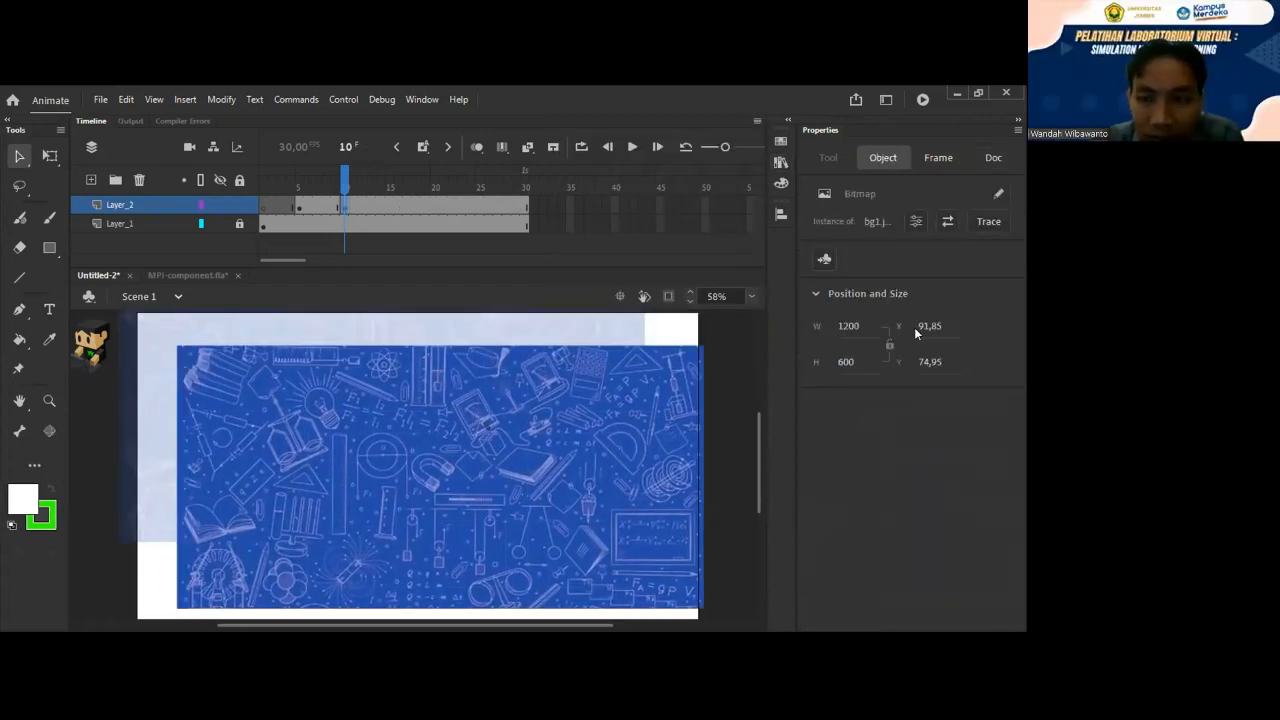
drag(176, 352, 146, 318)
click(930, 326)
text(0)
key(Return)
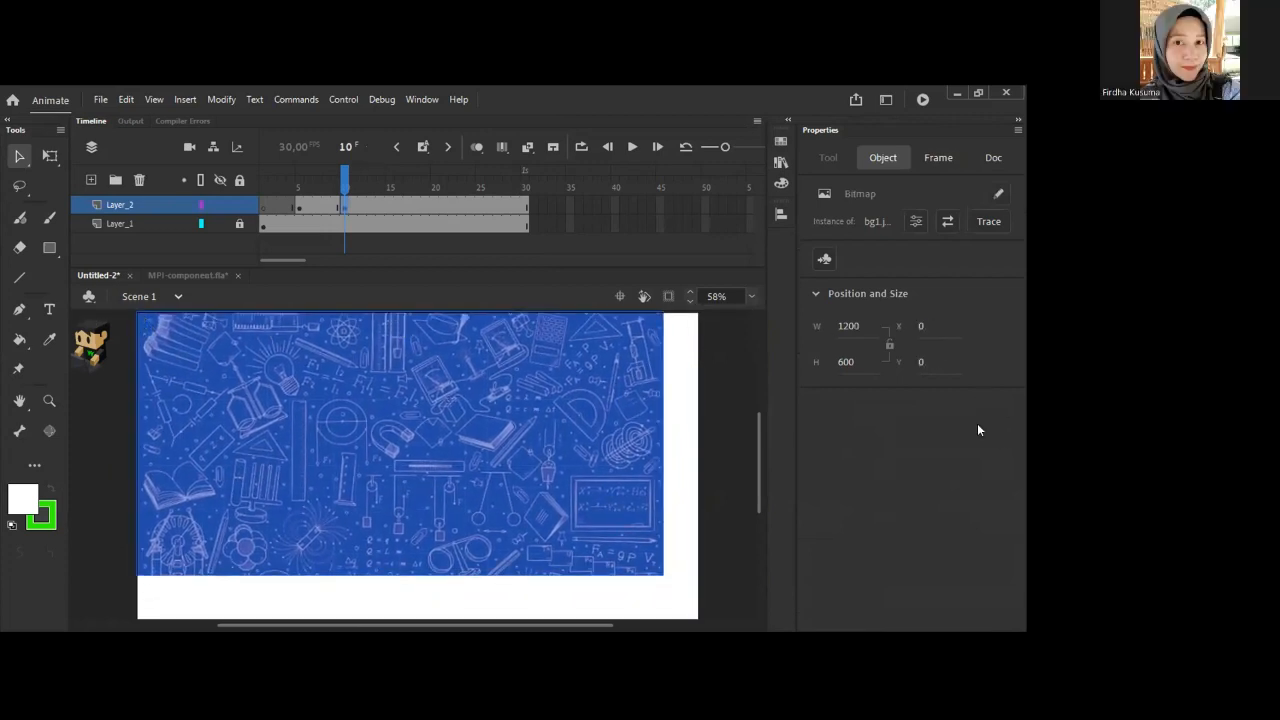
Resize the bg1.jpg background to 1280 wide and 720 high so it covers the stage.
click(849, 335)
click(852, 326)
key(BackSpace)
text(8)
click(850, 361)
text(720)
key(Return)
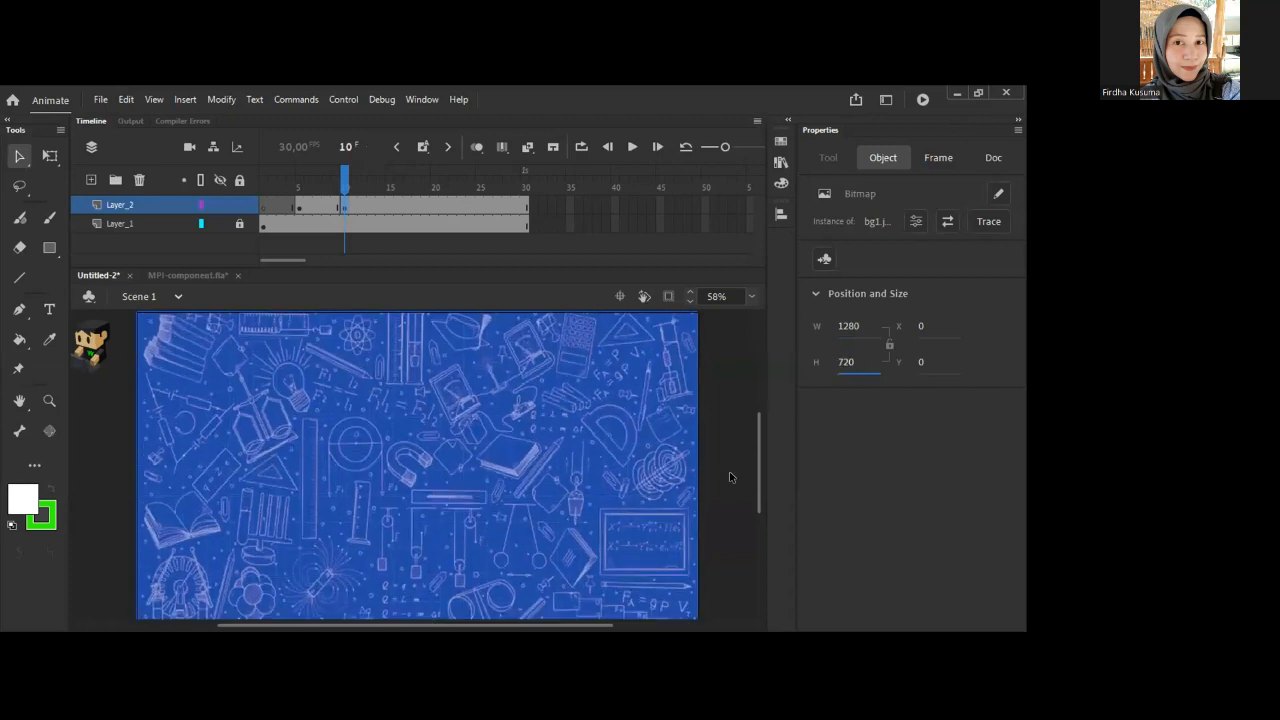
click(729, 477)
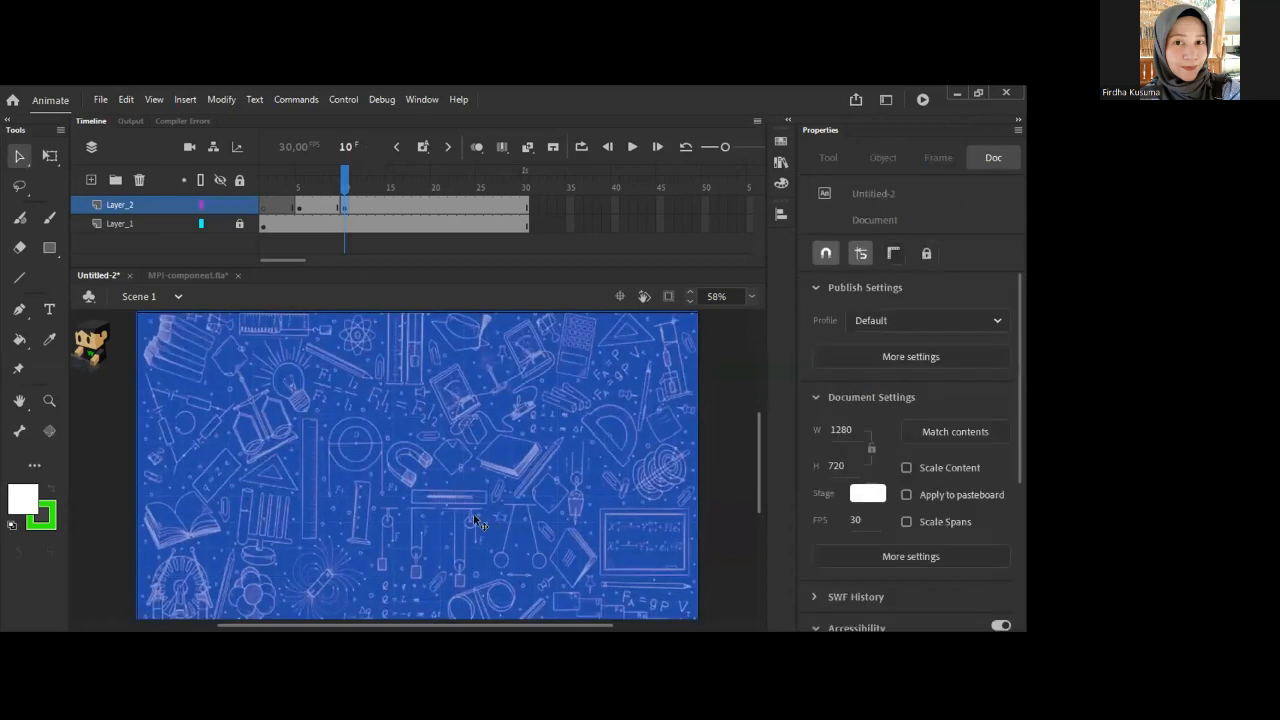
click(692, 472)
click(718, 437)
Place text virtual lab small.png from the library in the stage's upper-left corner, at about X 24, Y 26.
click(781, 162)
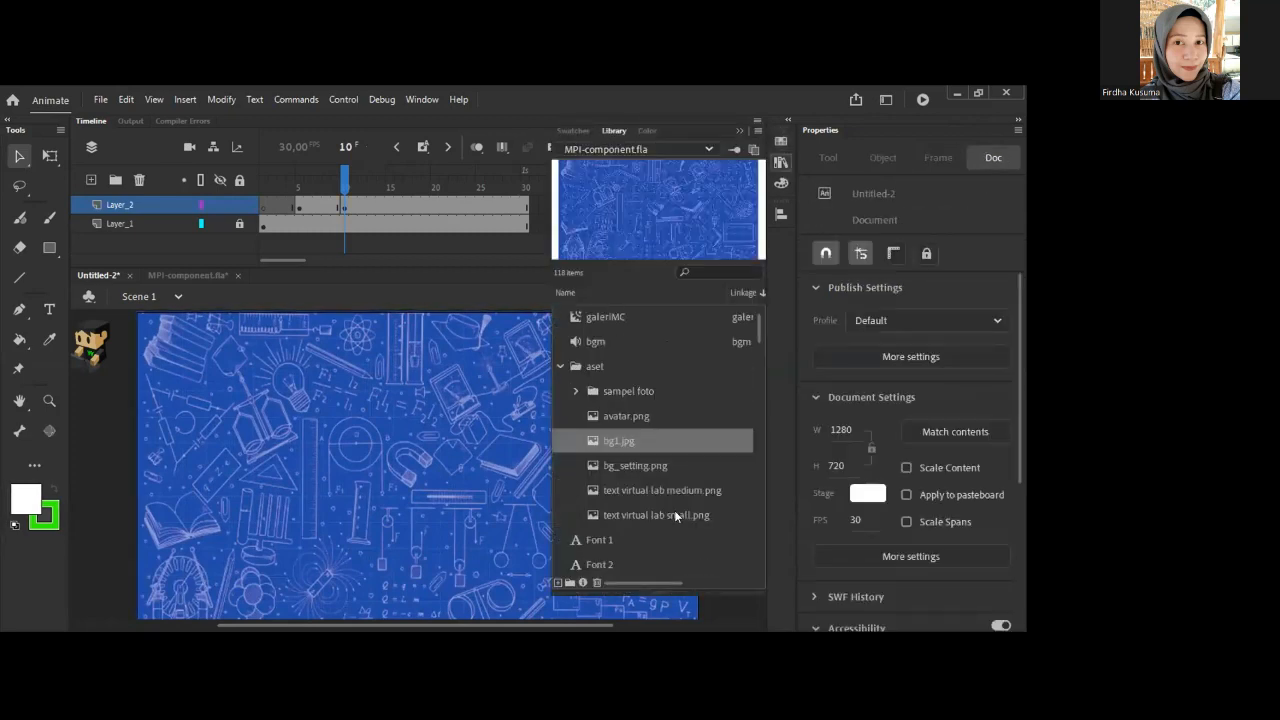
drag(674, 510, 233, 341)
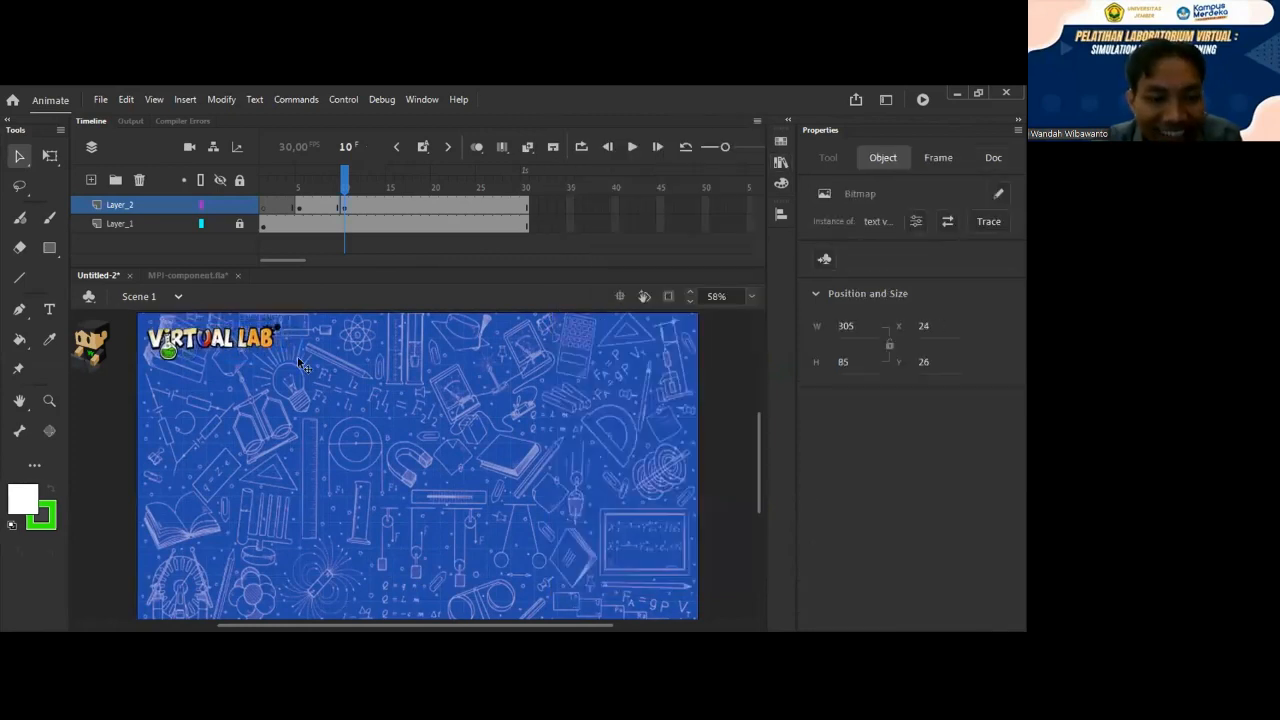
click(717, 443)
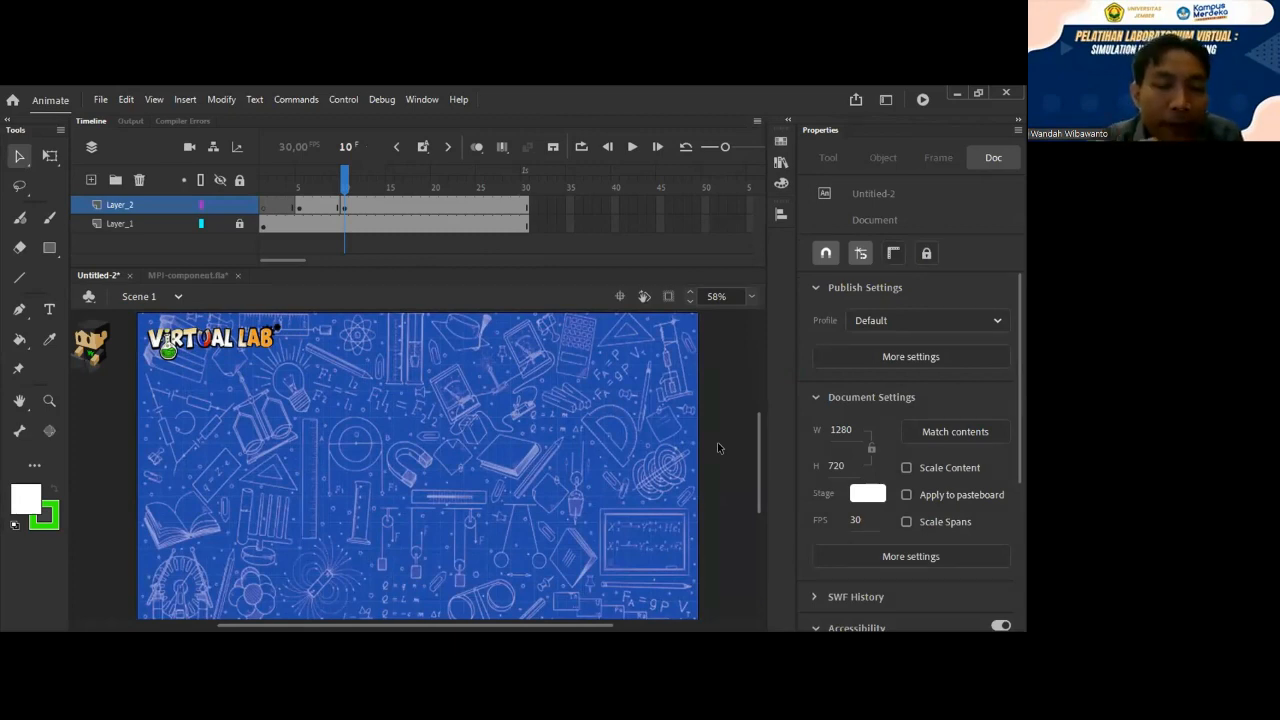
Add a new layer above Layer_2 and insert a blank keyframe at its frame 10.
click(90, 180)
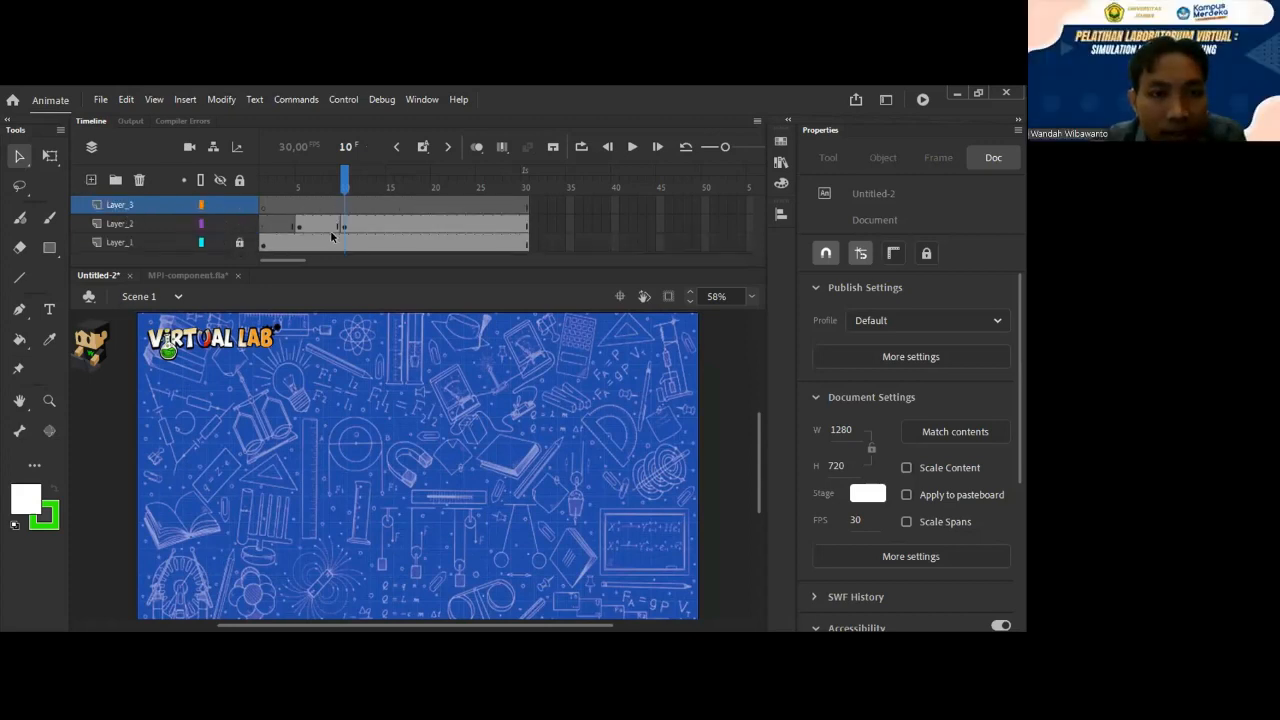
drag(341, 265, 343, 279)
click(343, 204)
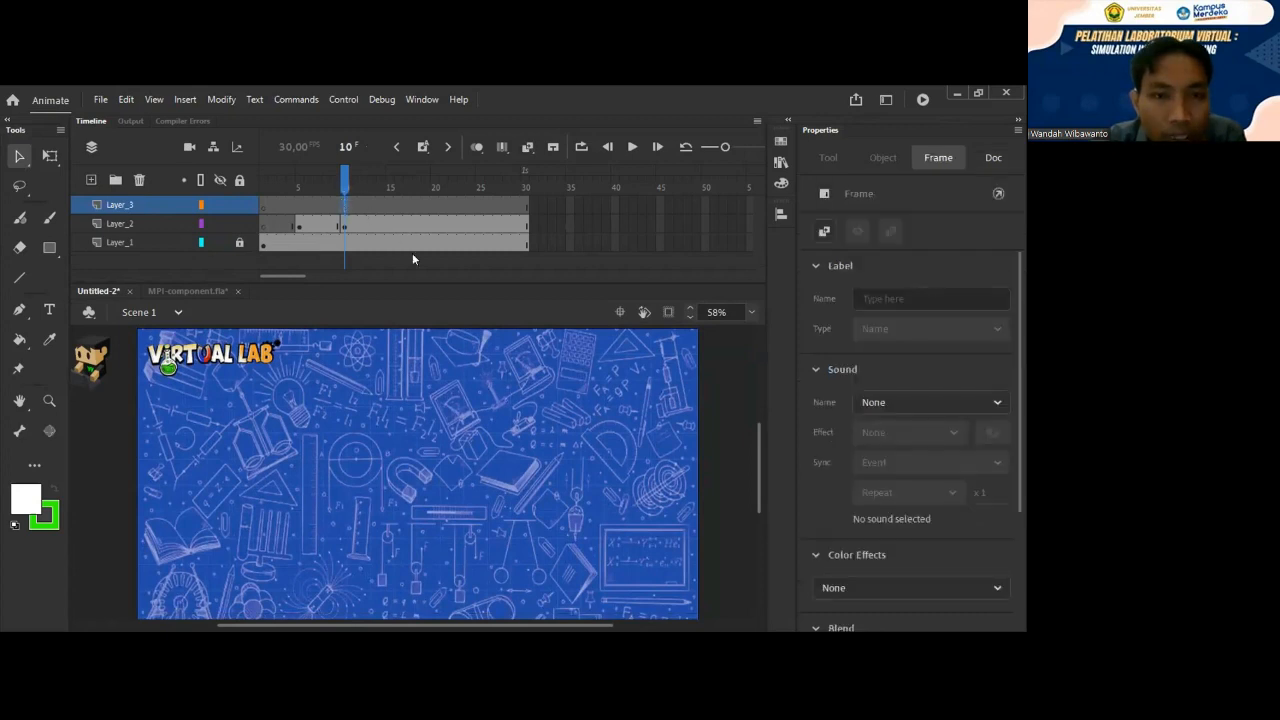
right_click(344, 204)
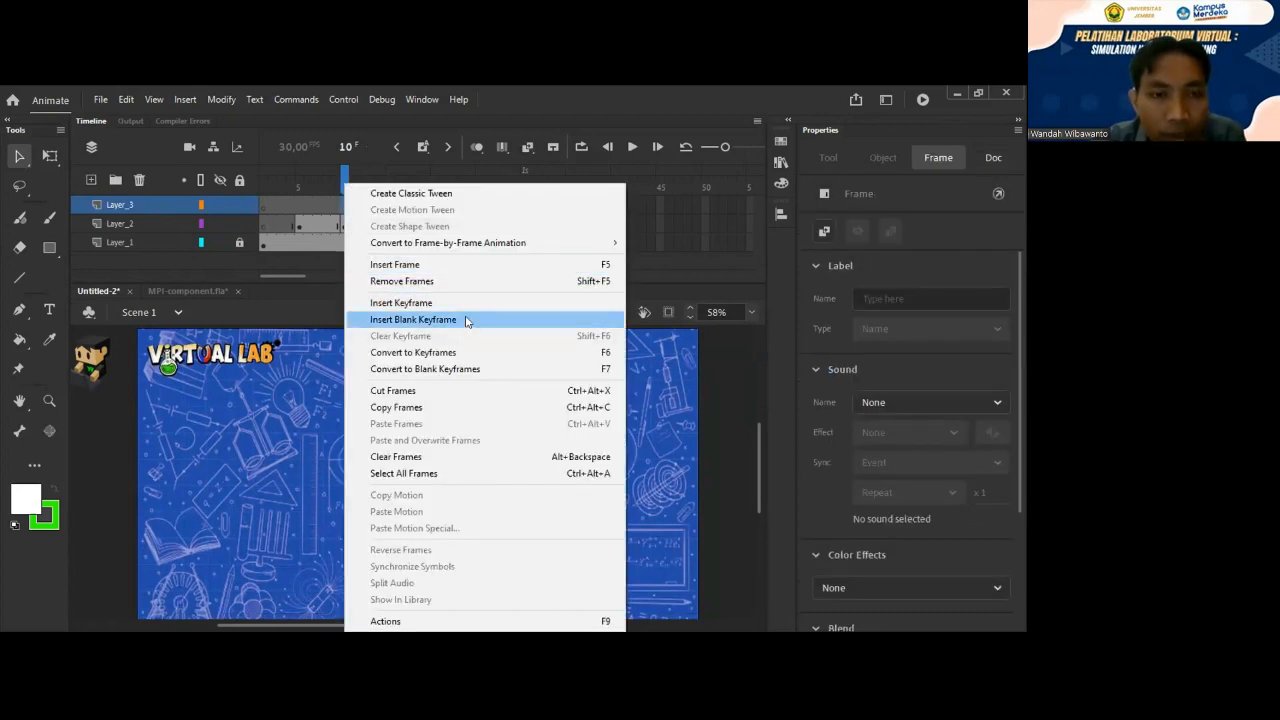
click(467, 321)
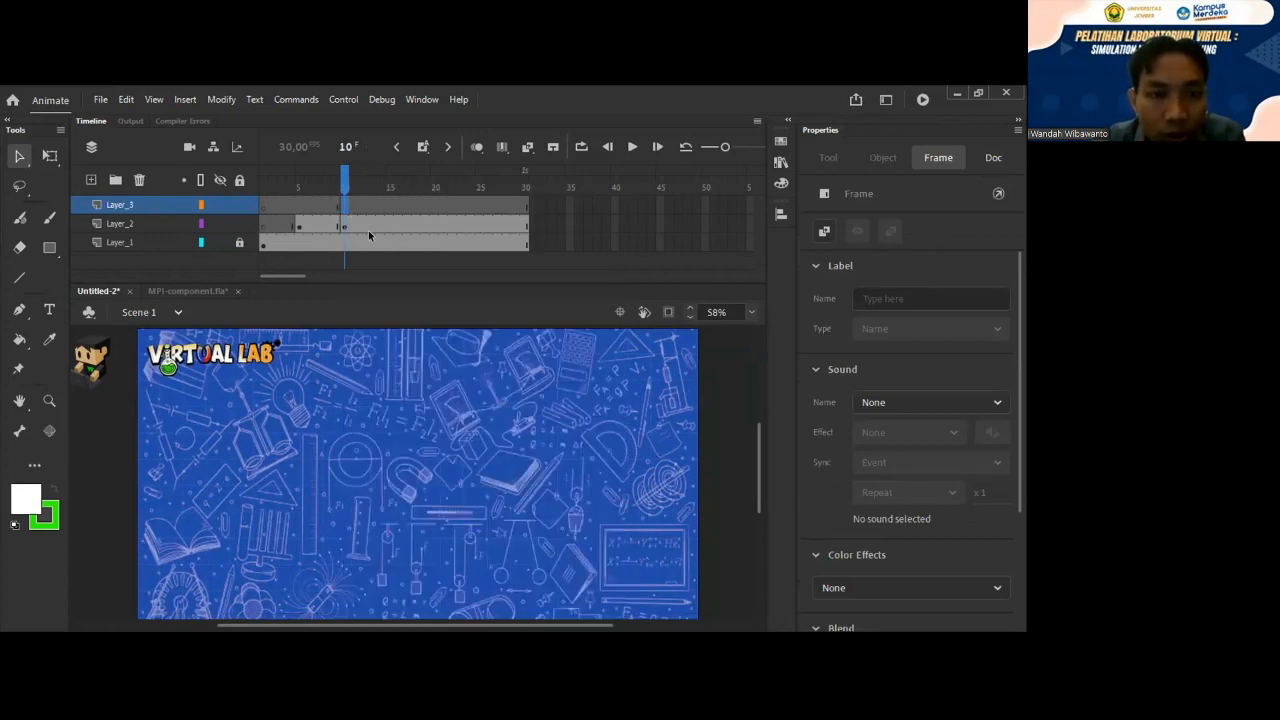
click(344, 225)
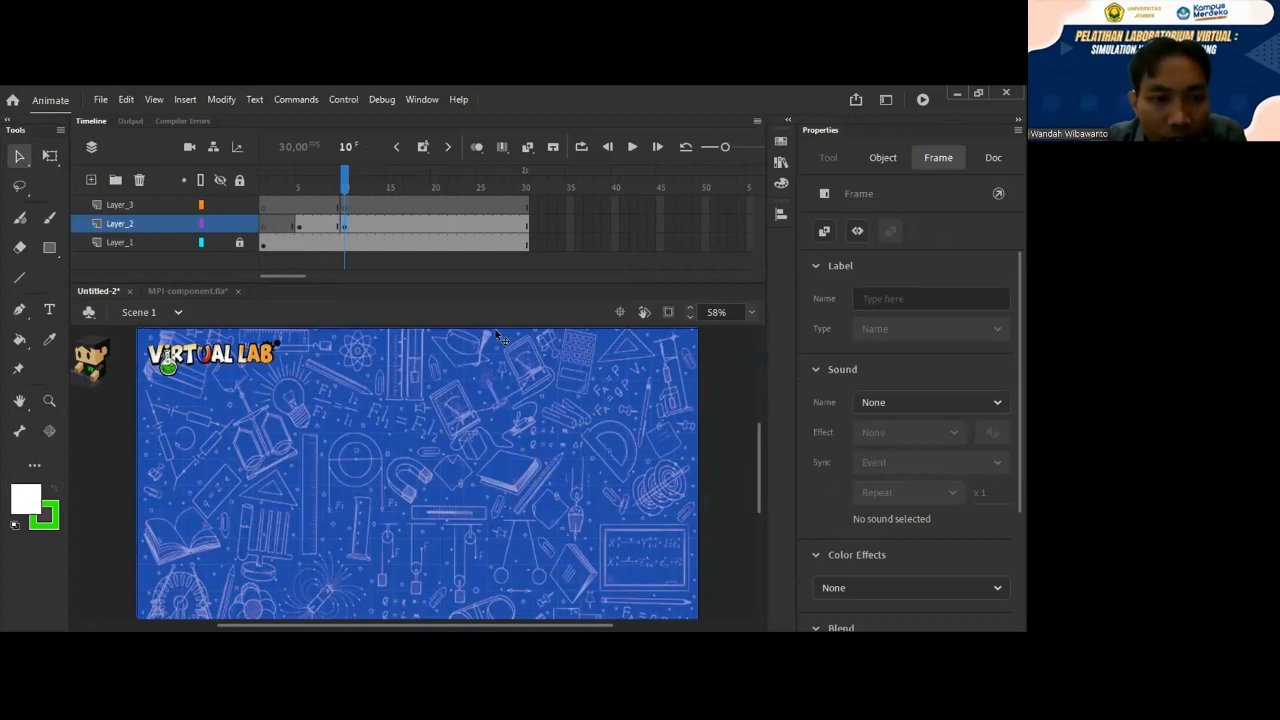
click(344, 205)
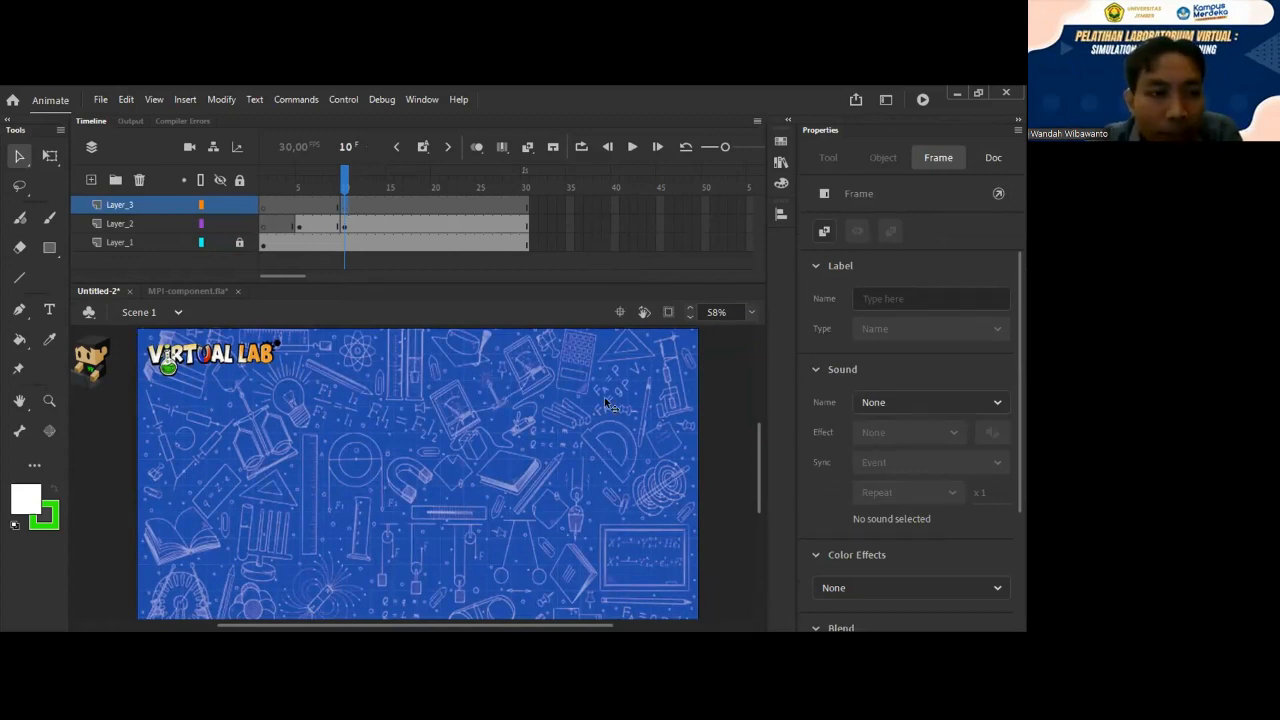
Draw a large white rectangle with a #0033CC stroke of size 3 across the middle of the background on Layer_3.
click(50, 247)
mouse_move(224, 396)
mouse_down()
mouse_move(286, 437)
mouse_move(642, 594)
mouse_up()
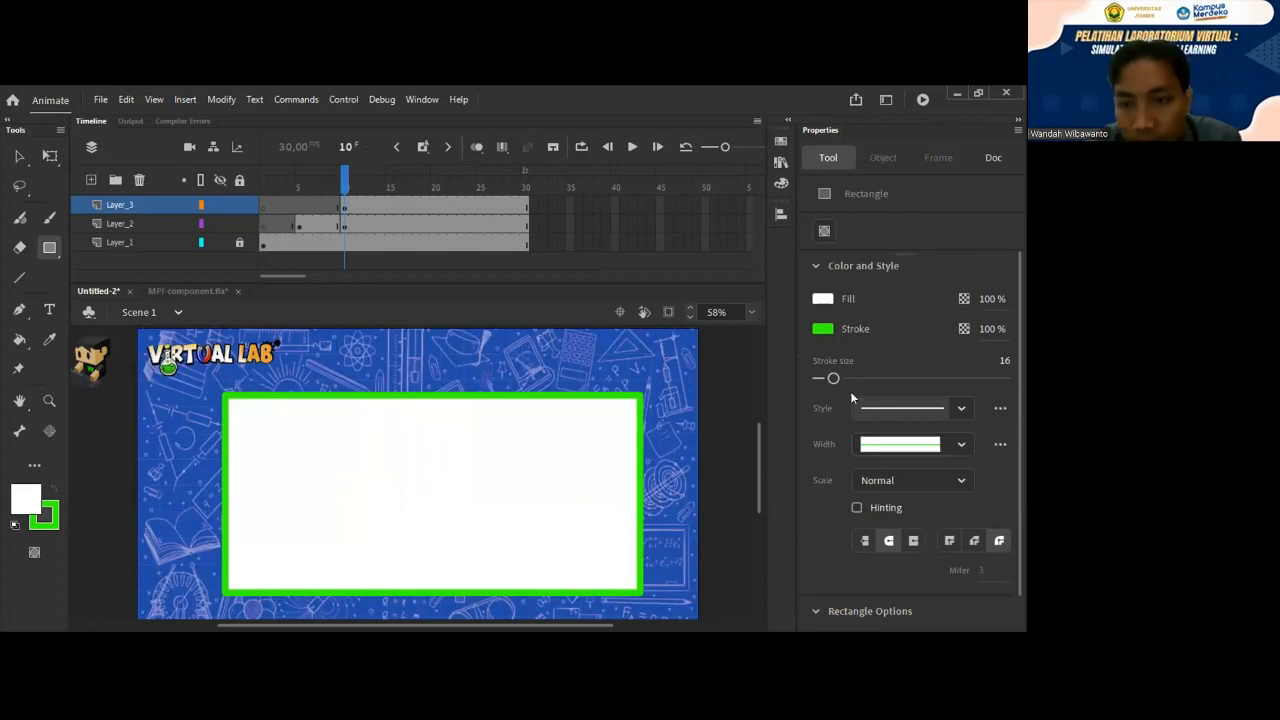
key(ctrl+z)
drag(833, 378, 821, 379)
click(822, 328)
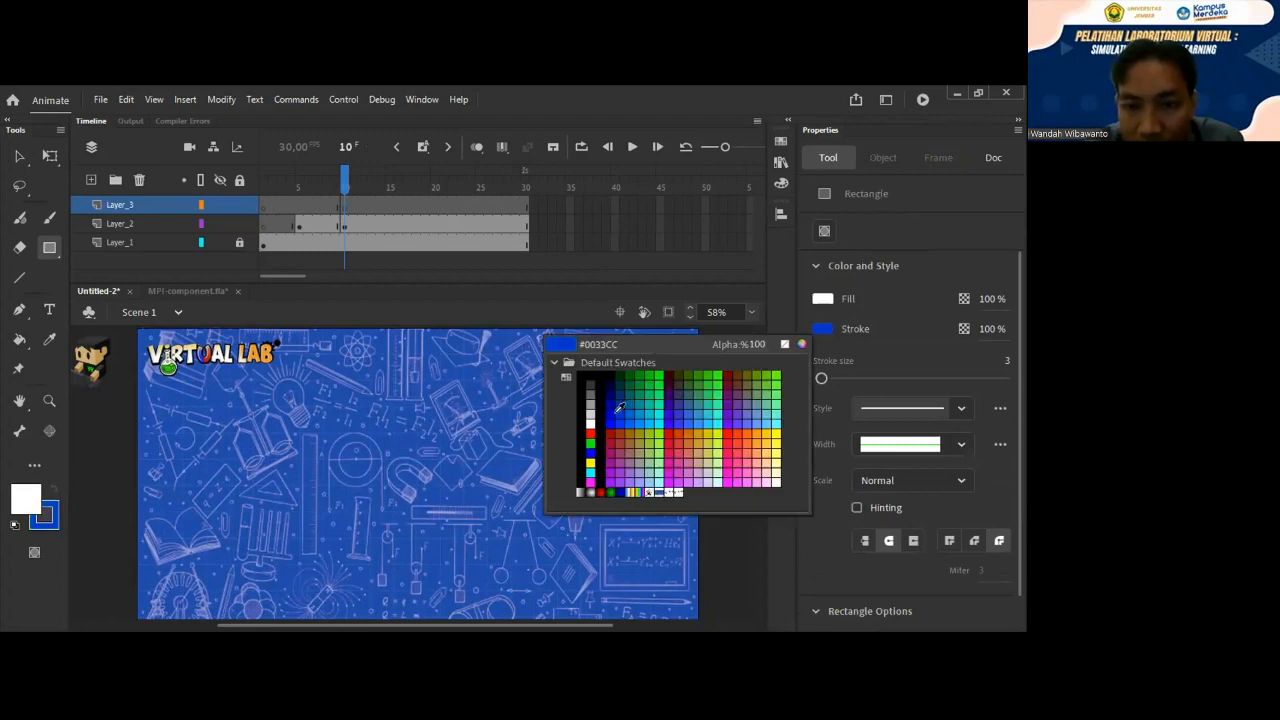
click(614, 412)
drag(213, 389, 638, 569)
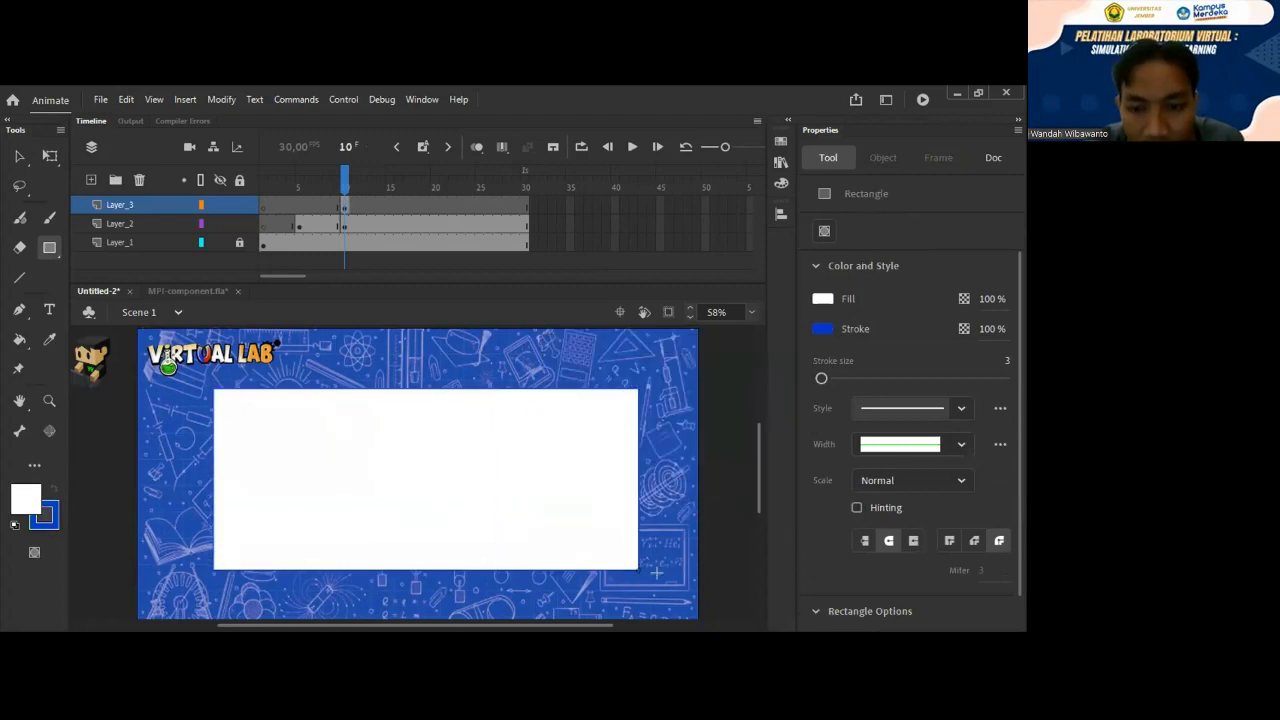
Add the static text Kecepatan adalah along the white rectangle's upper edge, about 889 wide at X 215, Y 135.
click(55, 315)
drag(232, 390, 603, 437)
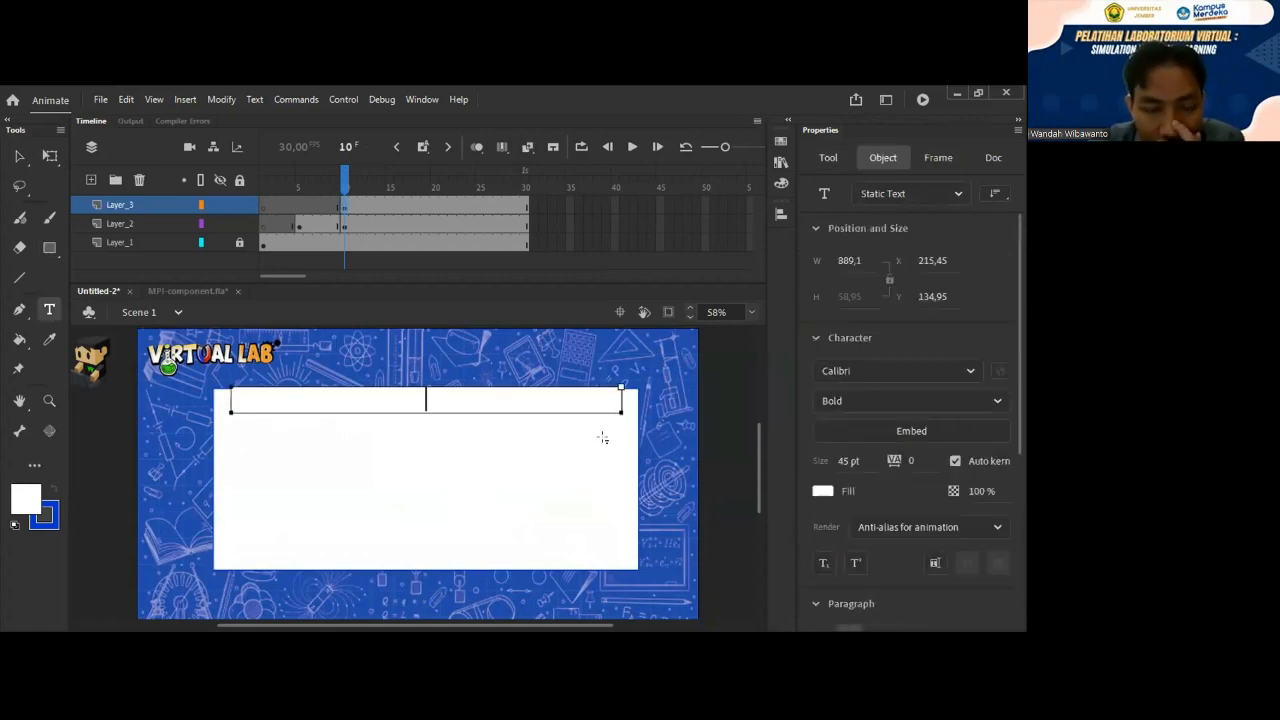
text(Kecepa)
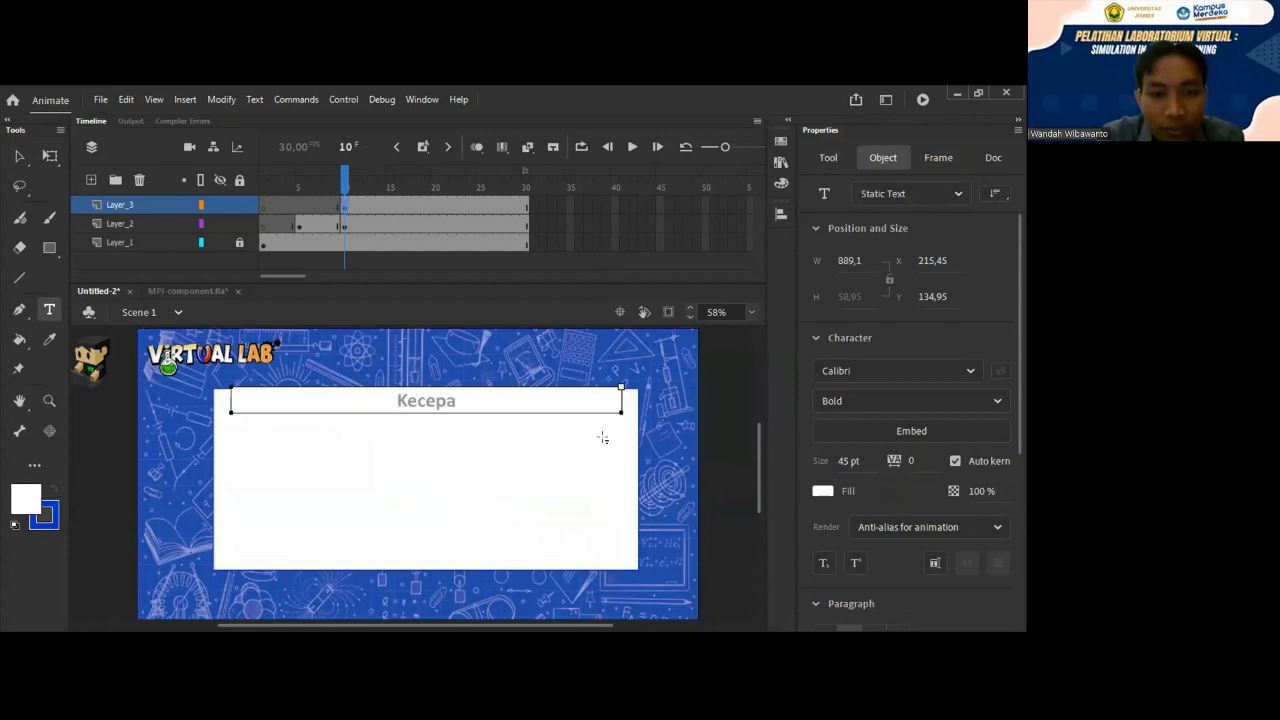
text(tan adalah)
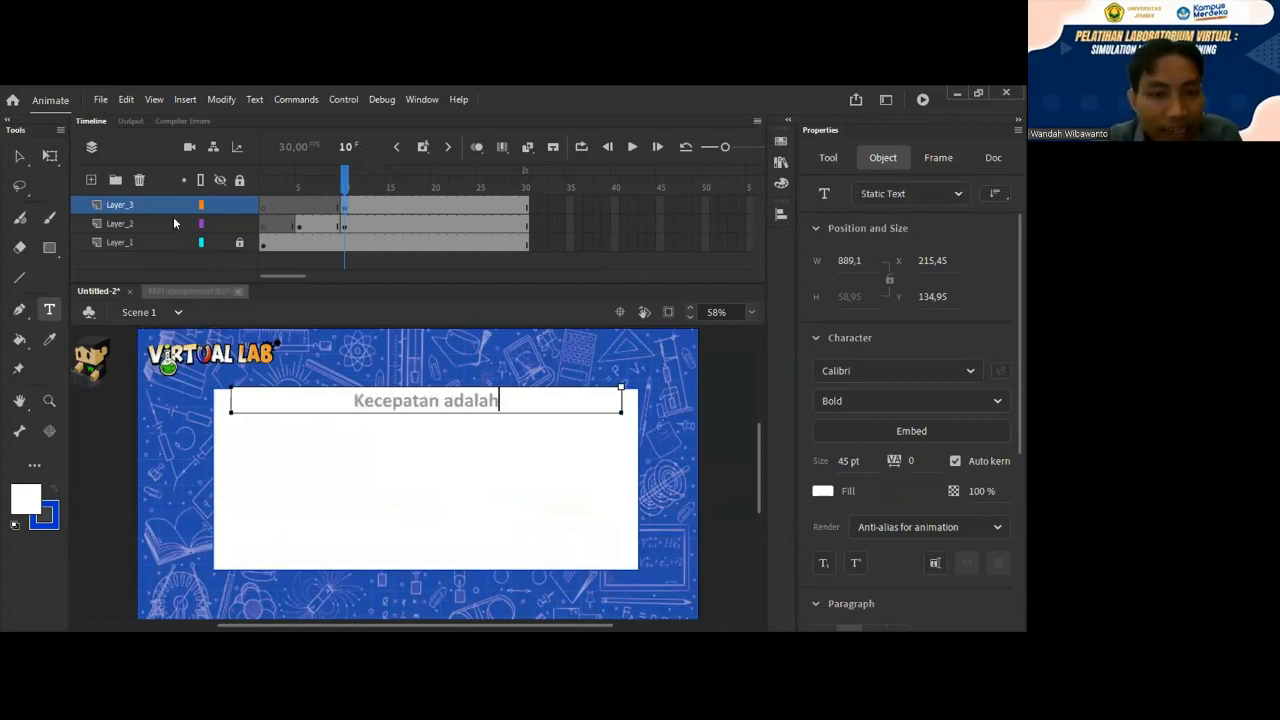
key(Escape)
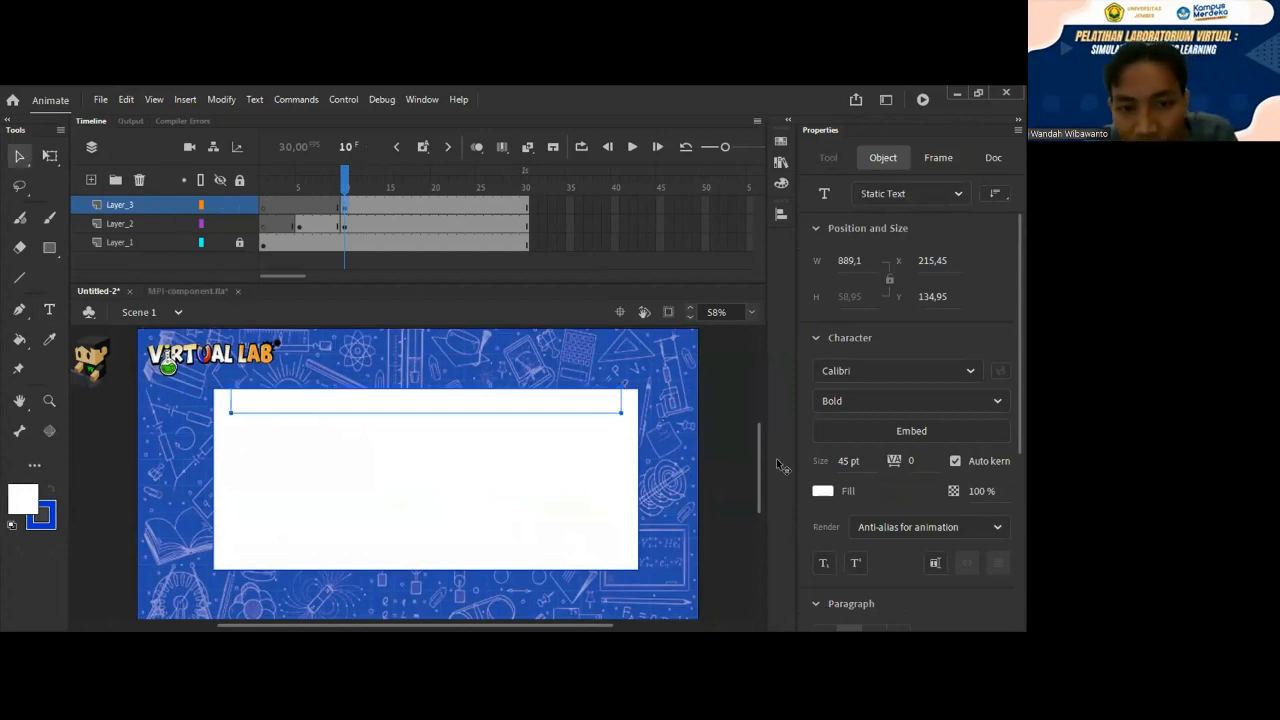
Format the Kecepatan adalah text in black #000000, left-aligned at 34 pt, and move it slightly lower inside the white rectangle.
click(822, 490)
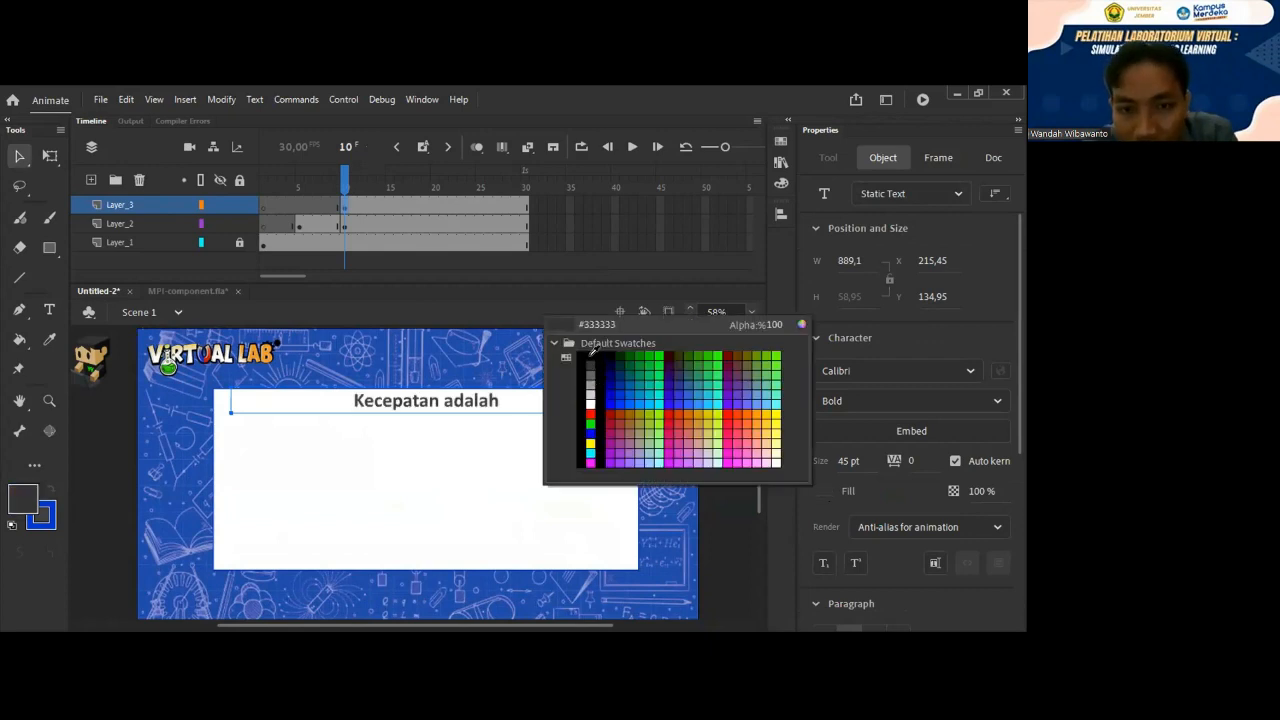
click(590, 358)
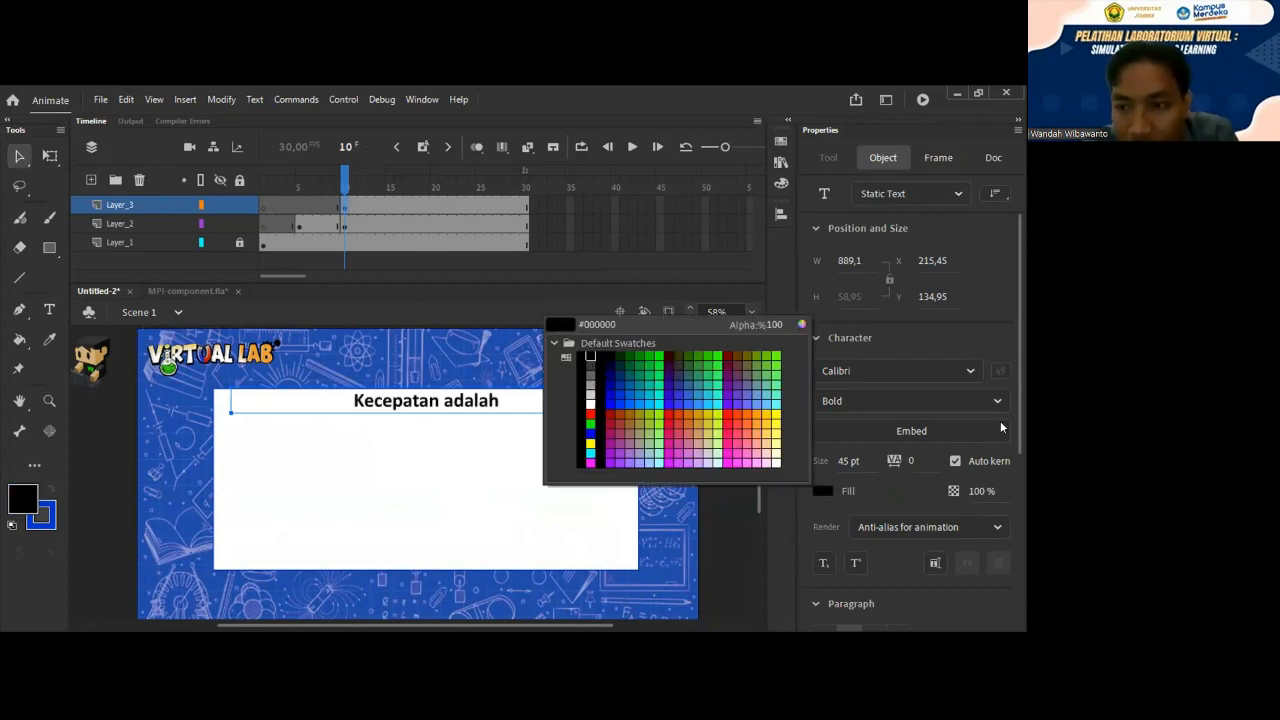
drag(1018, 362, 1024, 495)
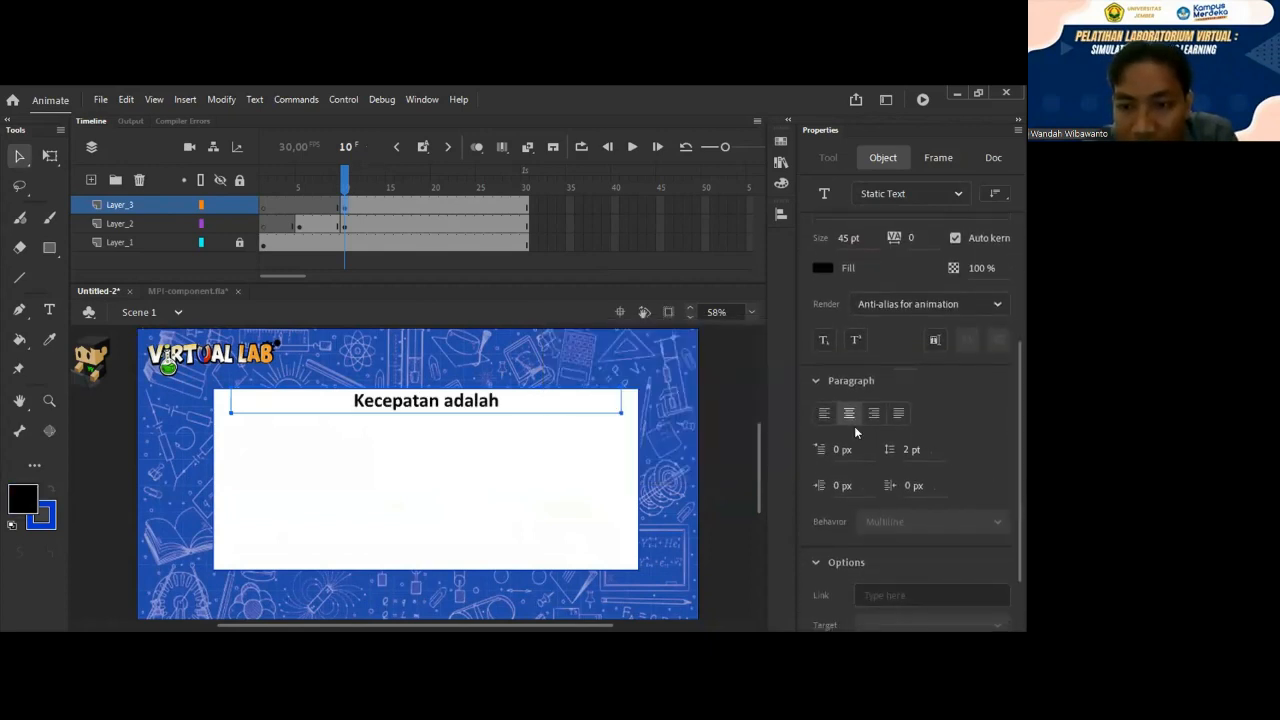
click(824, 414)
drag(360, 402, 355, 411)
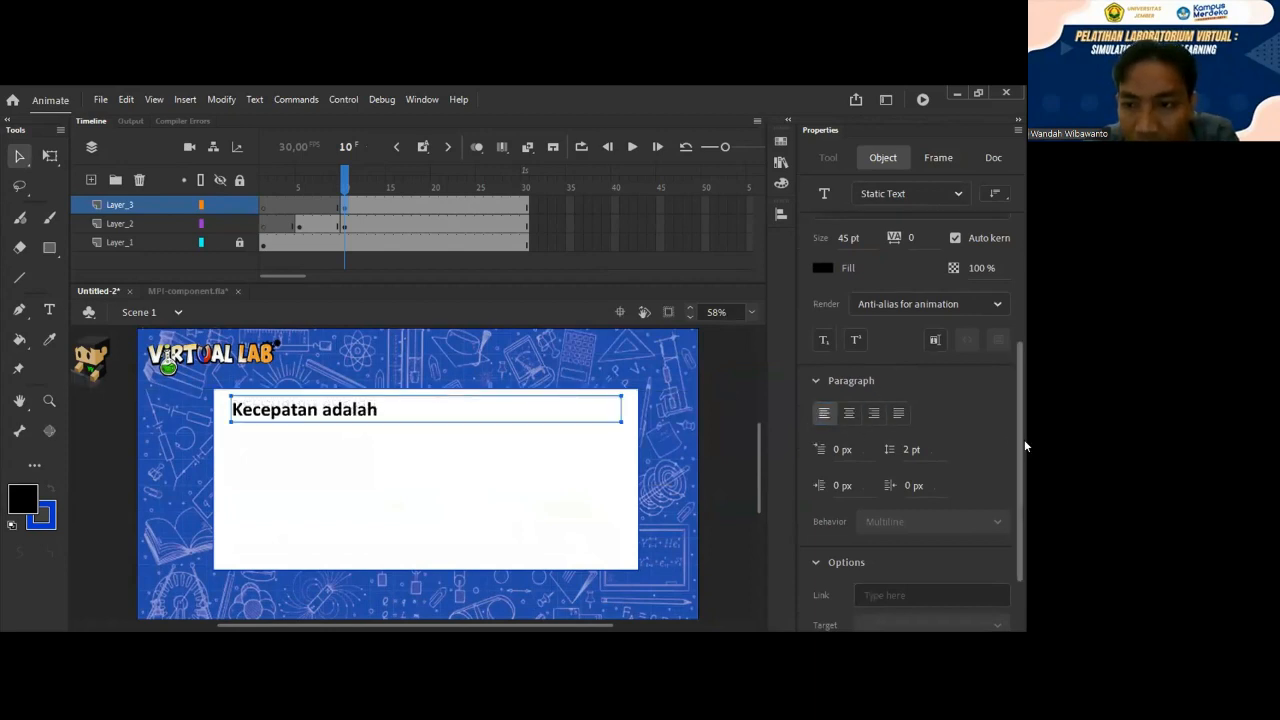
drag(1017, 416, 1017, 351)
drag(844, 377, 845, 377)
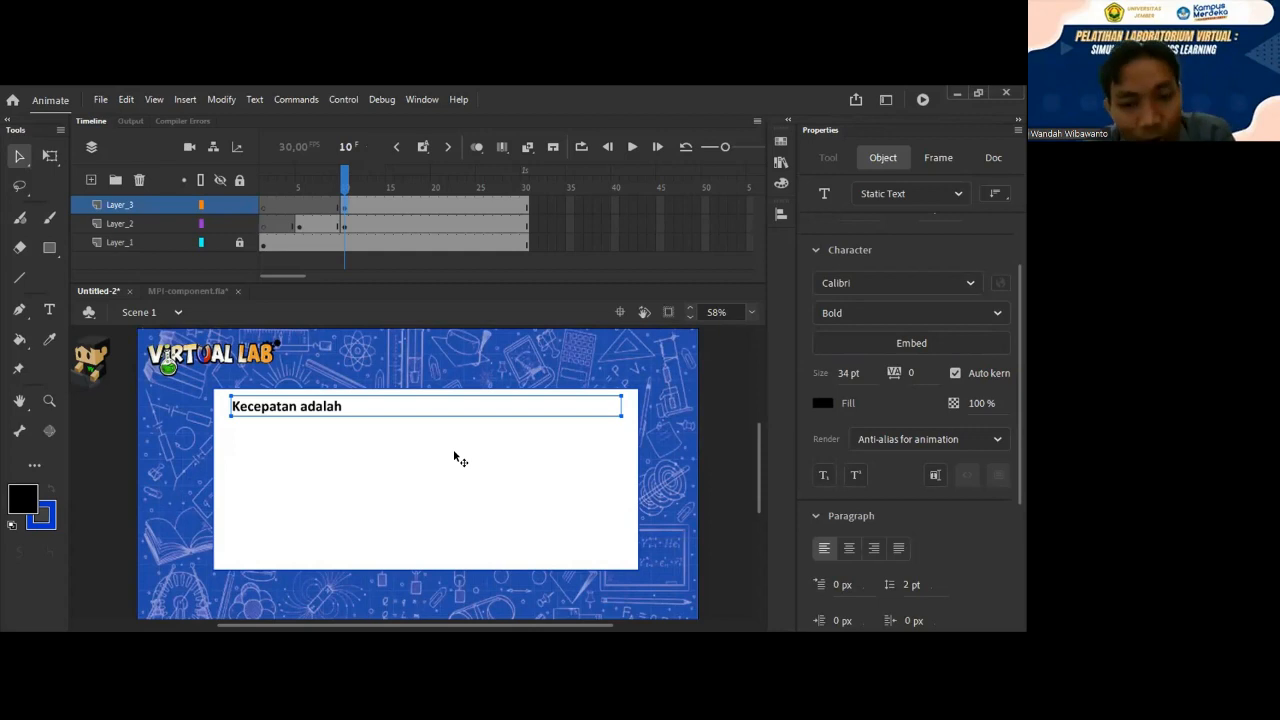
Replace the text with the paragraph beginning "Dalam ilmu fisika, kecepatan adalah besarnya jarak yang ditempuh" and ending "memperhatikan arah perpindahan".
double_click(340, 406)
drag(343, 406, 226, 406)
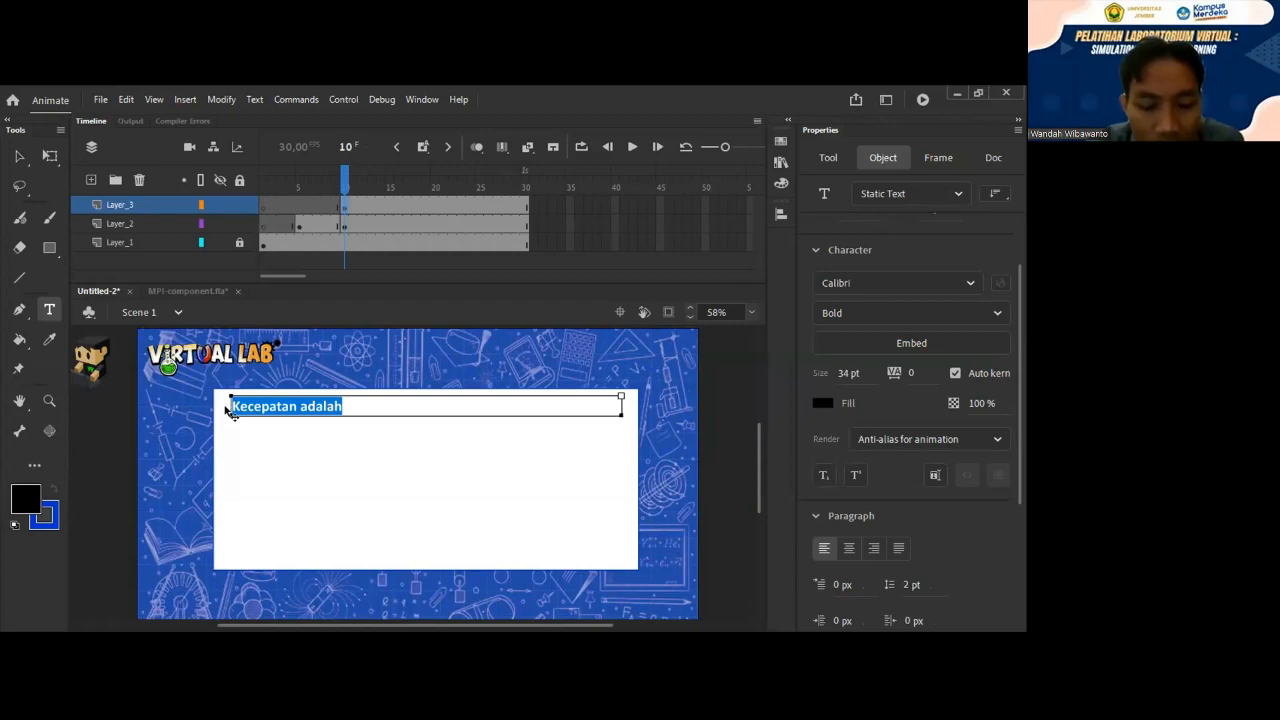
text(Dalam ilmu fisika, kecepatan adalah besarnya jarak yang ditempuh oleh benda tiap satuan waktu. Kecepatan merupakan besaran vektor, yaitu besaran yang mempunyai nilai dan arah. Kecepatan ditentukan oleh perpindahan benda dan selang waktu yang dibutuhkan untuk berpindah, dengan memperhatikan arah perpindahan)
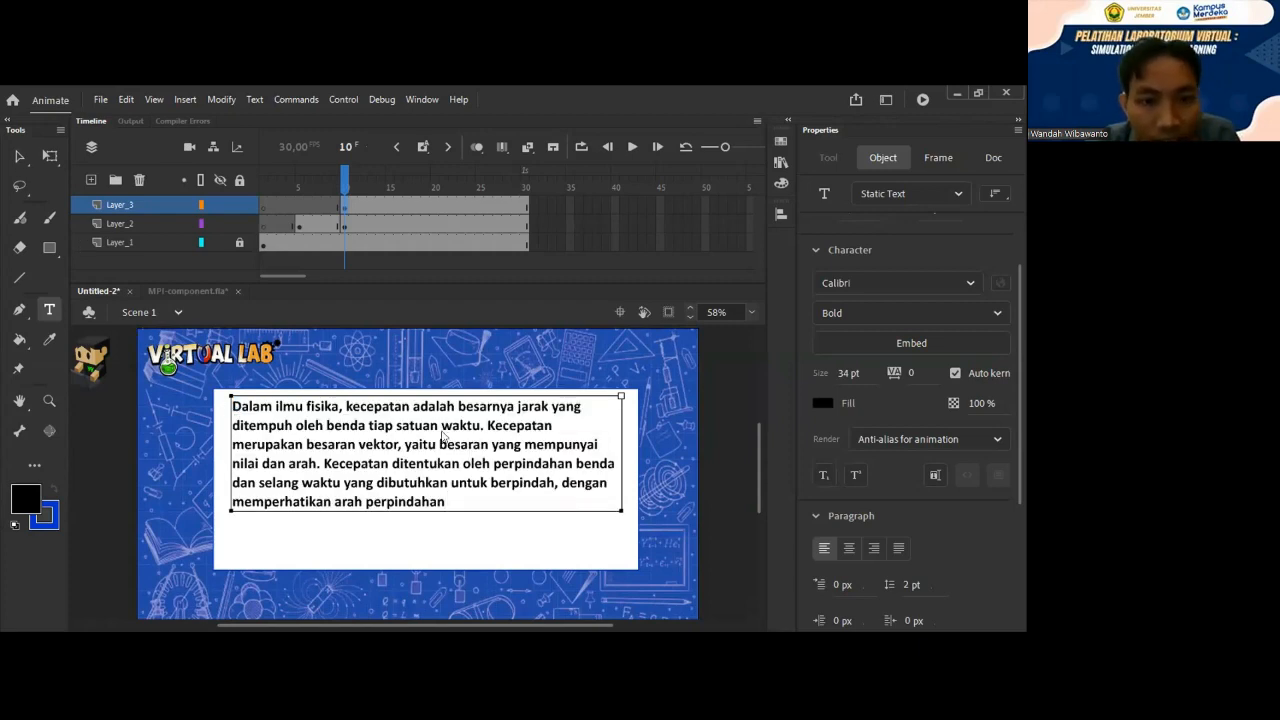
key(Escape)
key(v)
Move the paragraph lower in the white rectangle, leaving room for a heading, and set its font style to Regular.
drag(393, 423, 392, 465)
click(711, 435)
click(516, 500)
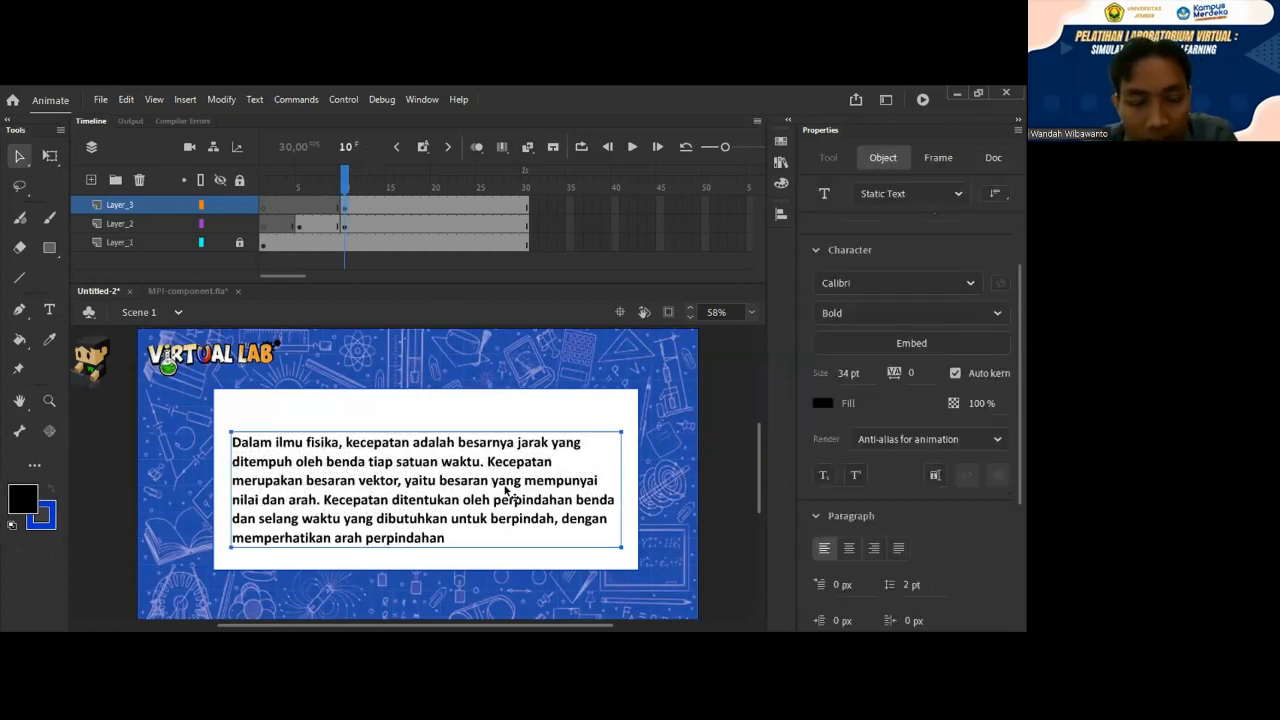
click(864, 312)
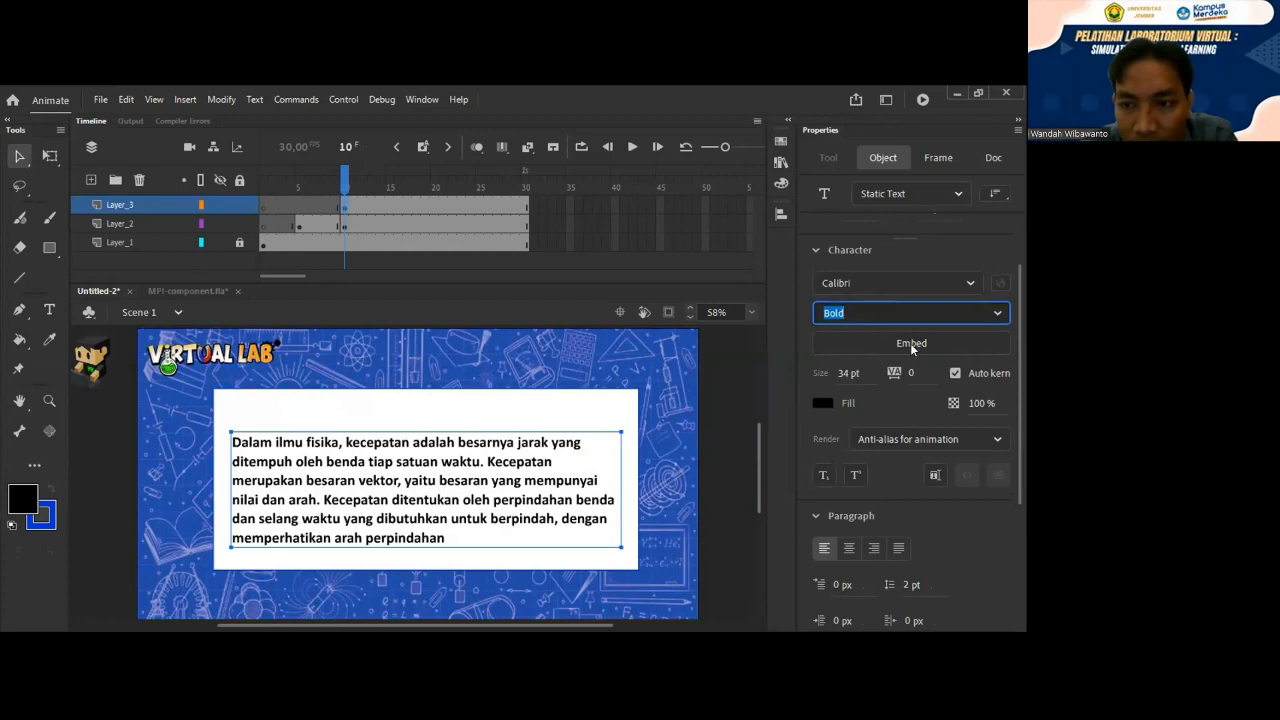
click(872, 389)
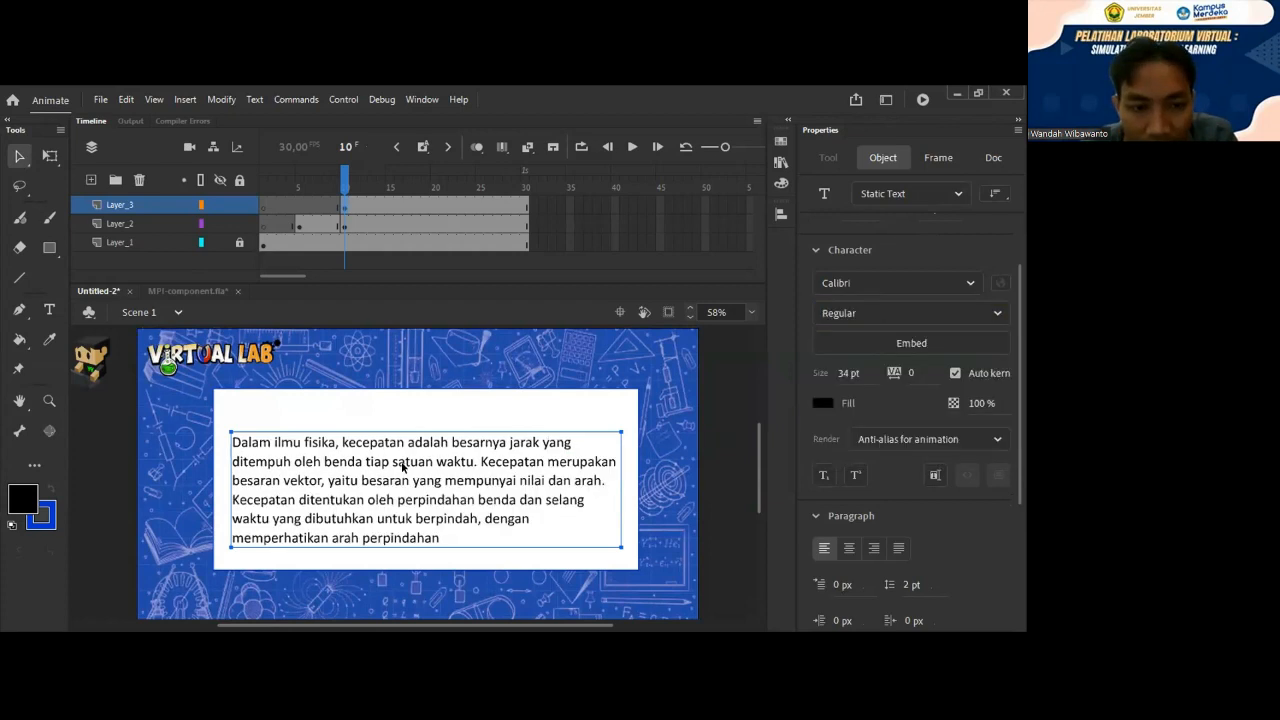
click(433, 487)
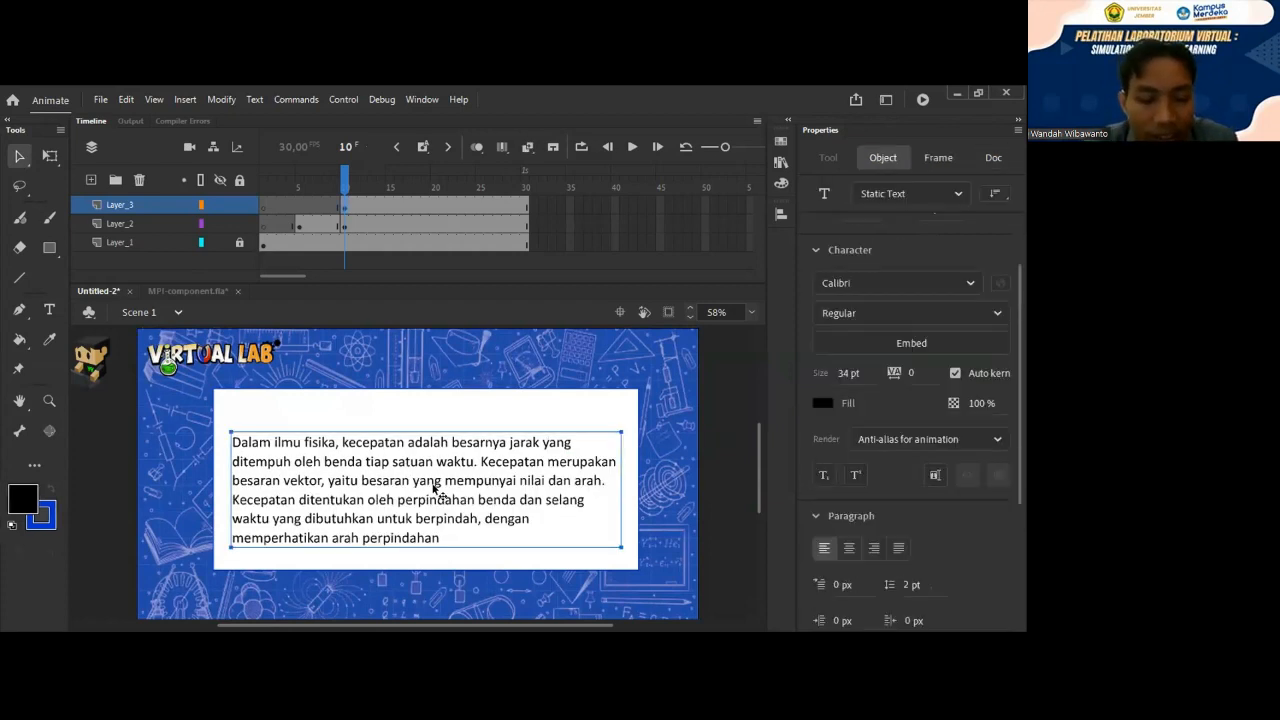
Add the static text heading Definisi Kecepatan above the paragraph, at about X 229, Y 168.
click(49, 310)
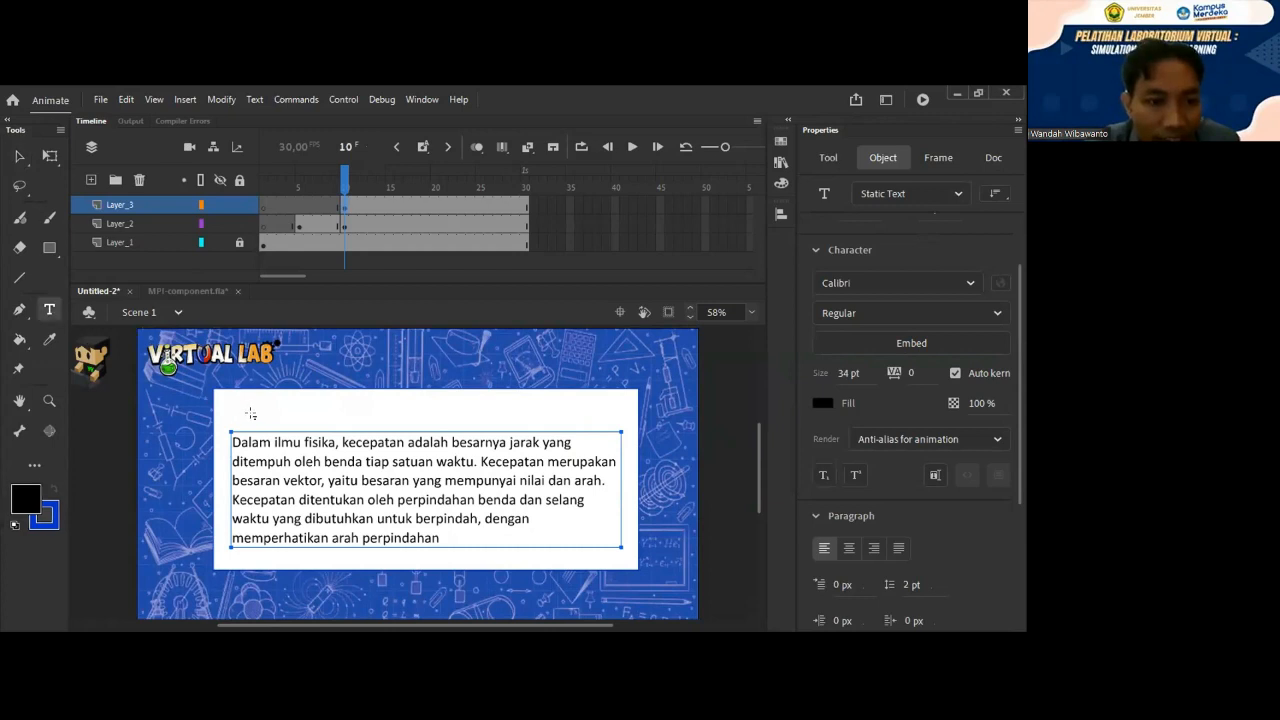
click(240, 413)
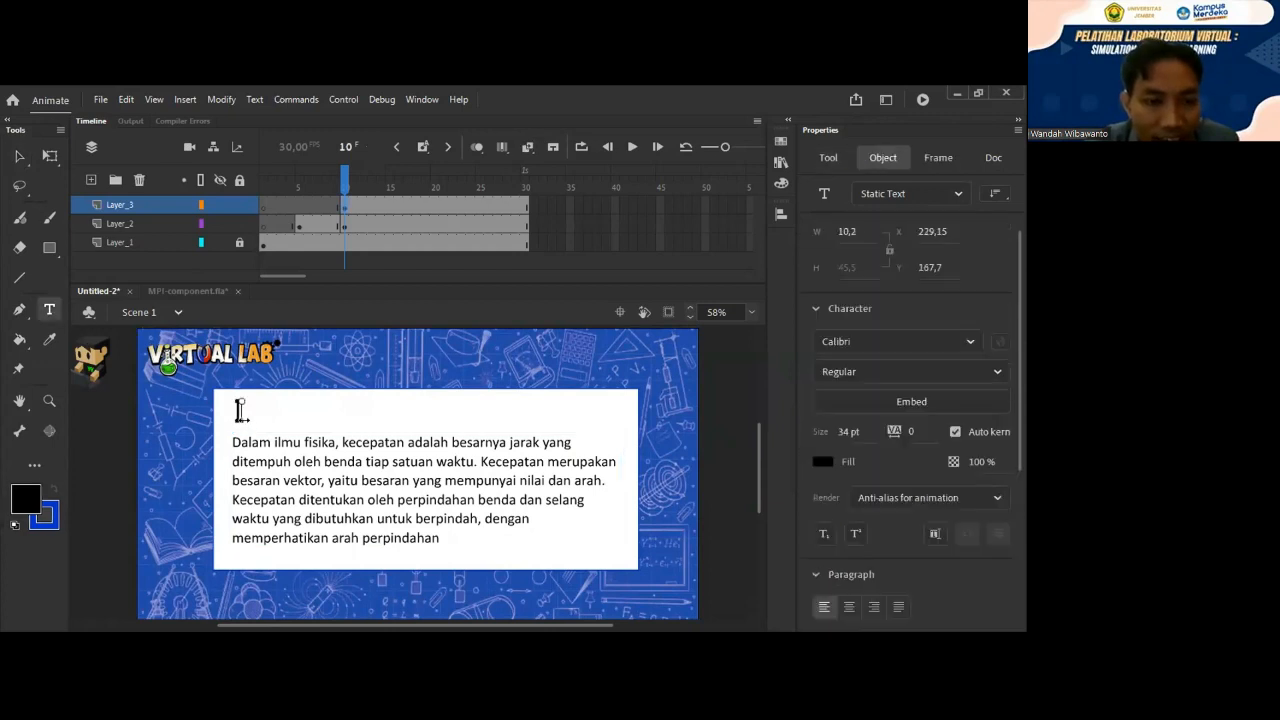
text(Definisi Kecepatan)
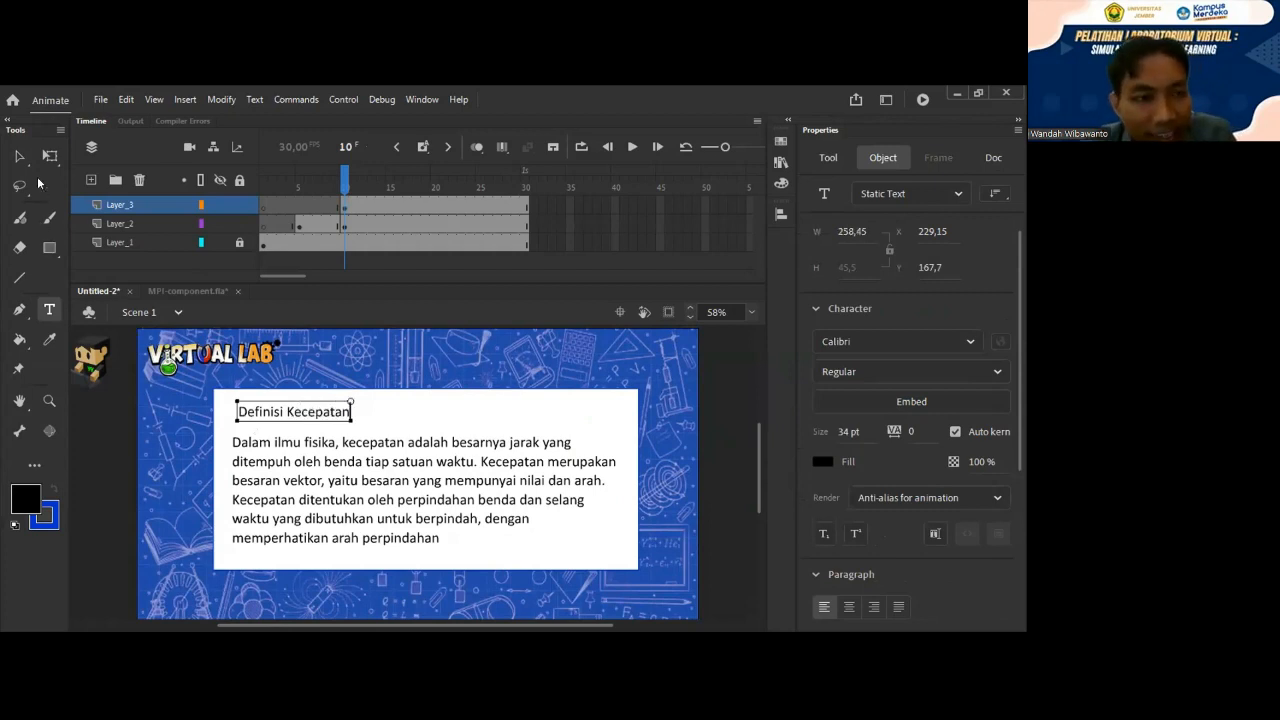
click(349, 411)
key(Escape)
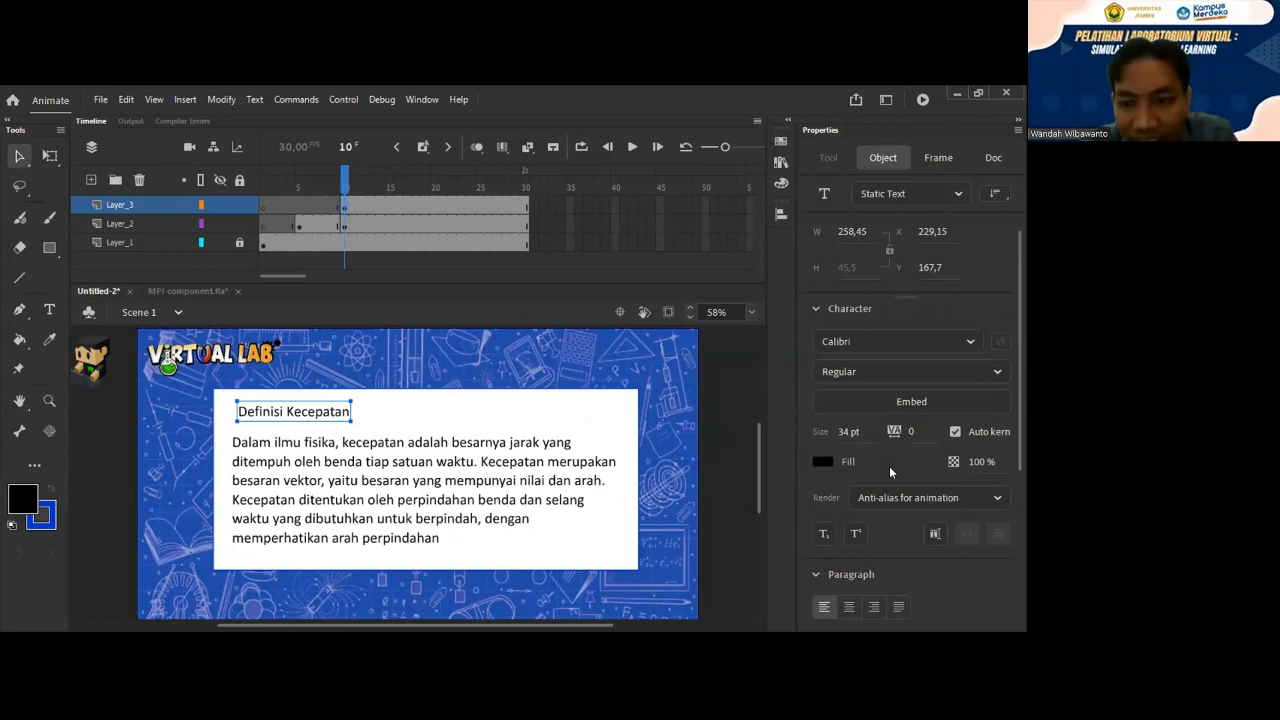
Set the Definisi Kecepatan heading to Bold and align it roughly with the paragraph's left edge.
click(1002, 372)
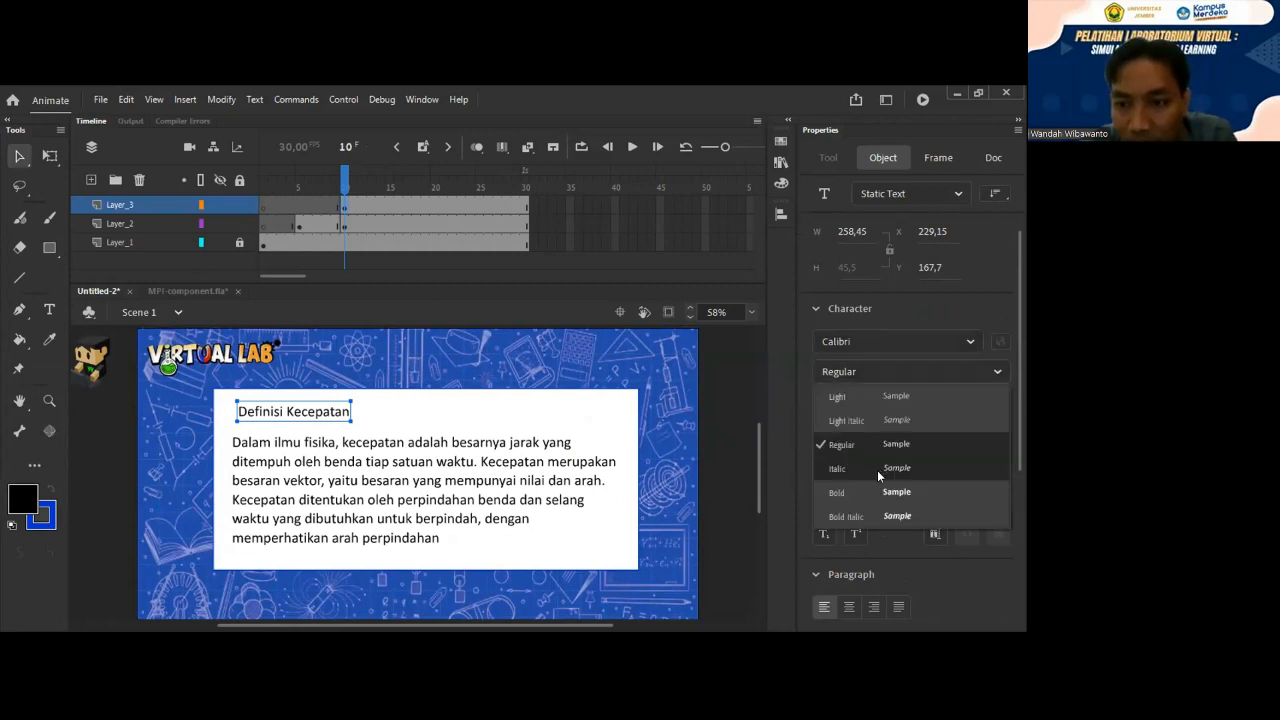
click(880, 491)
drag(290, 413, 292, 413)
click(692, 504)
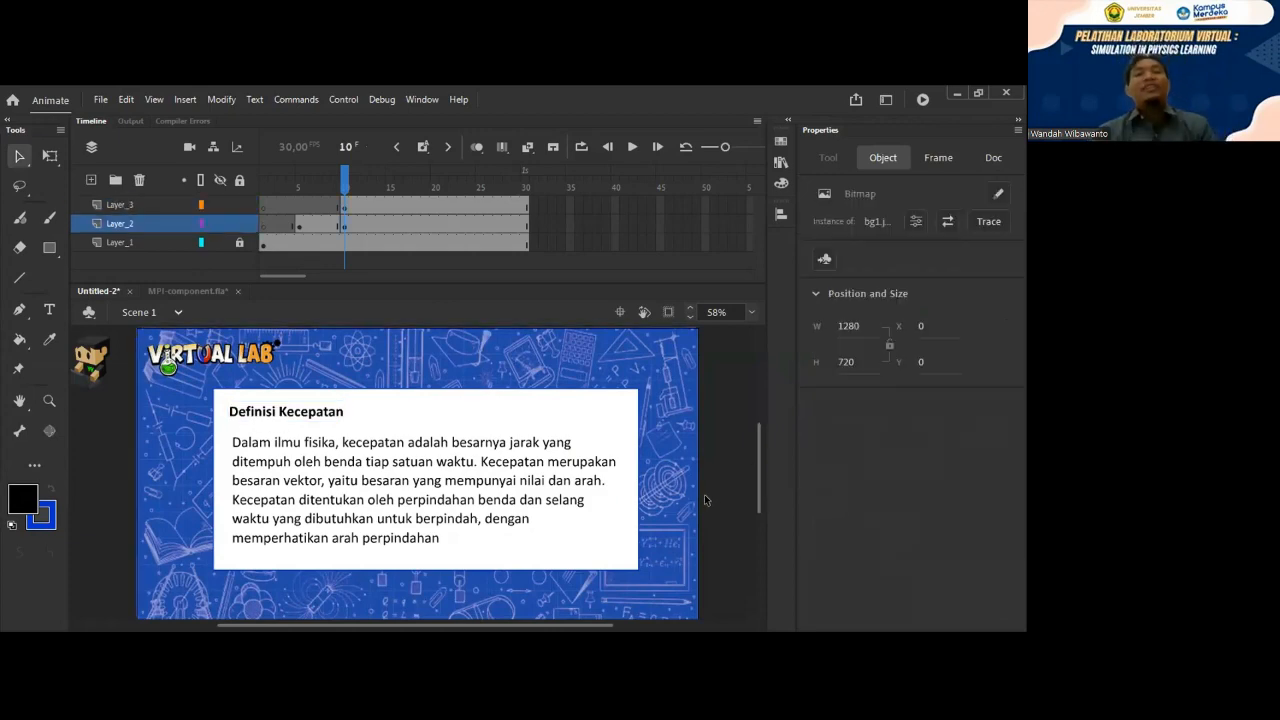
Compare the main menu at frame 5 with the material page at frame 10.
scroll(705, 500, down, 1)
click(705, 500)
click(300, 186)
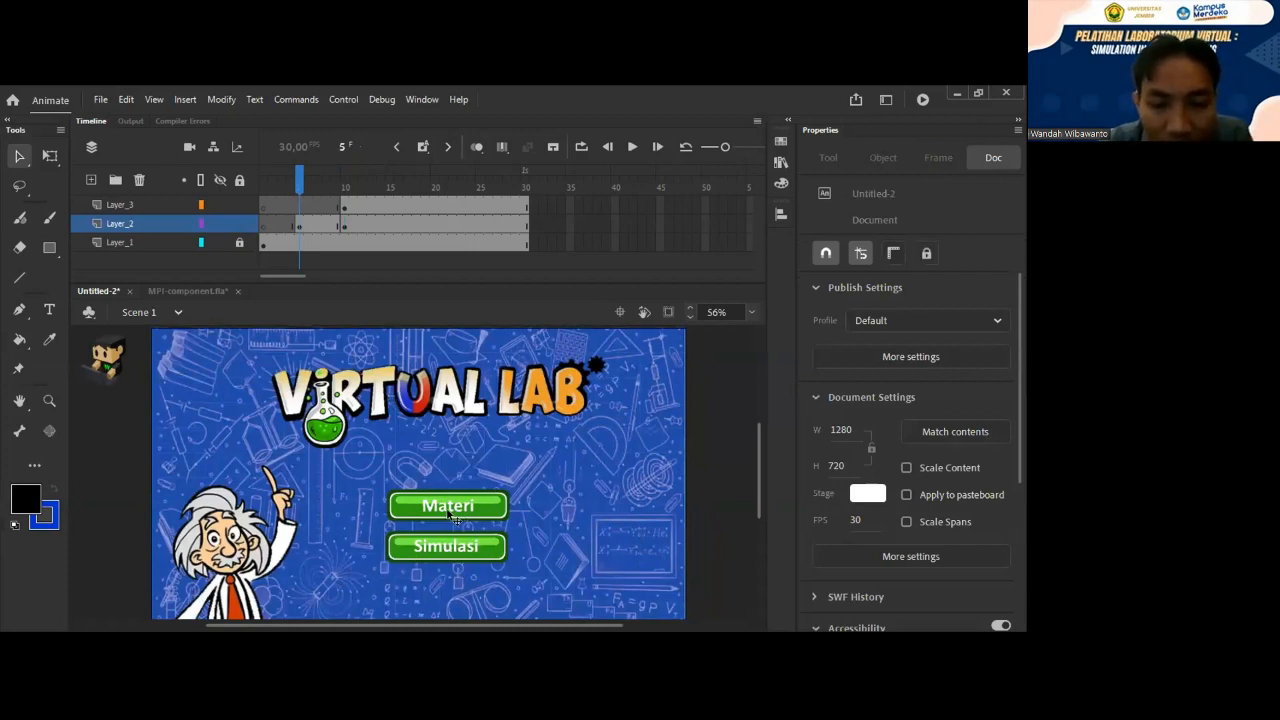
click(344, 188)
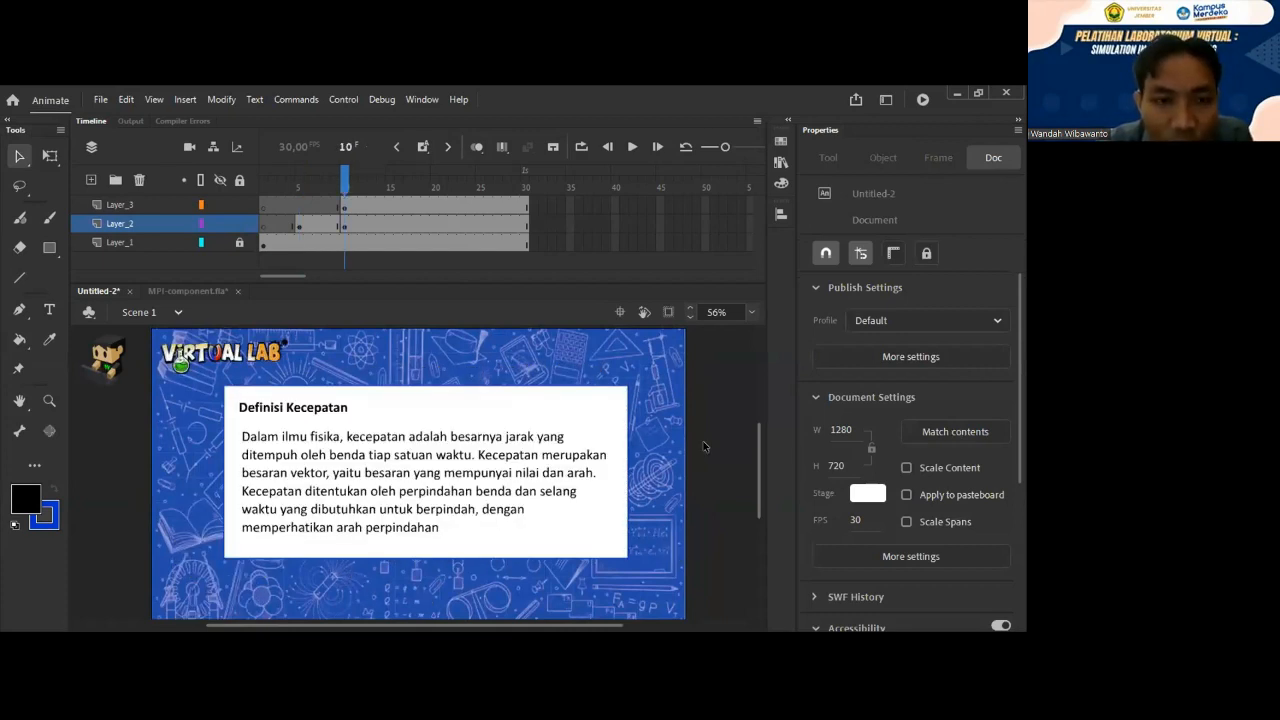
scroll(562, 460, down, 2)
scroll(562, 460, up, 2)
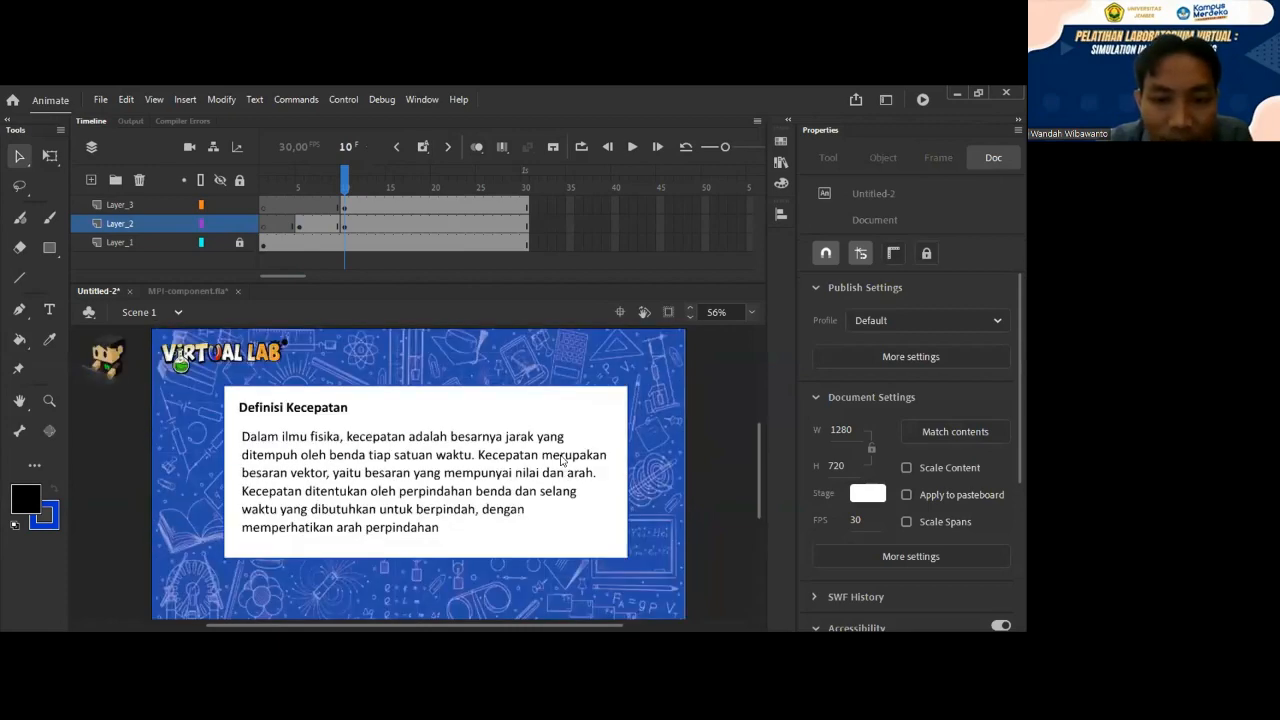
Search the MPI-component.fla library for btn and select the btn back button symbol.
scroll(562, 460, down, 2)
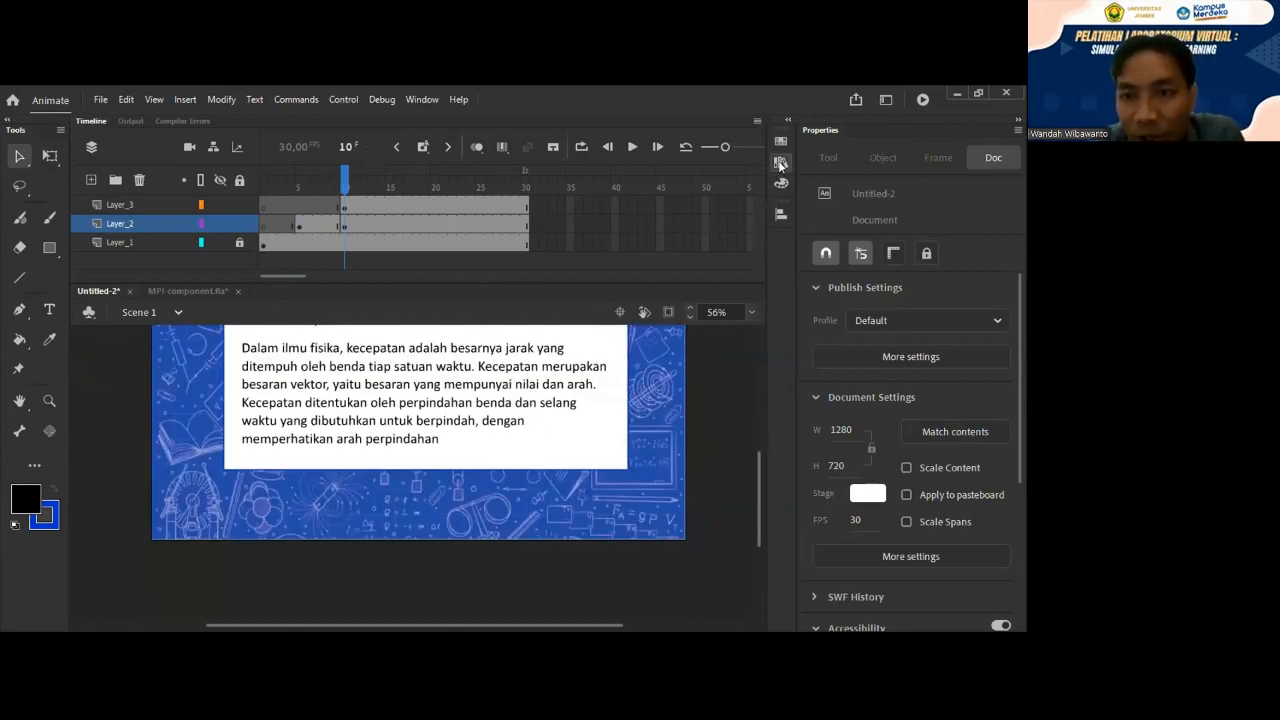
click(780, 164)
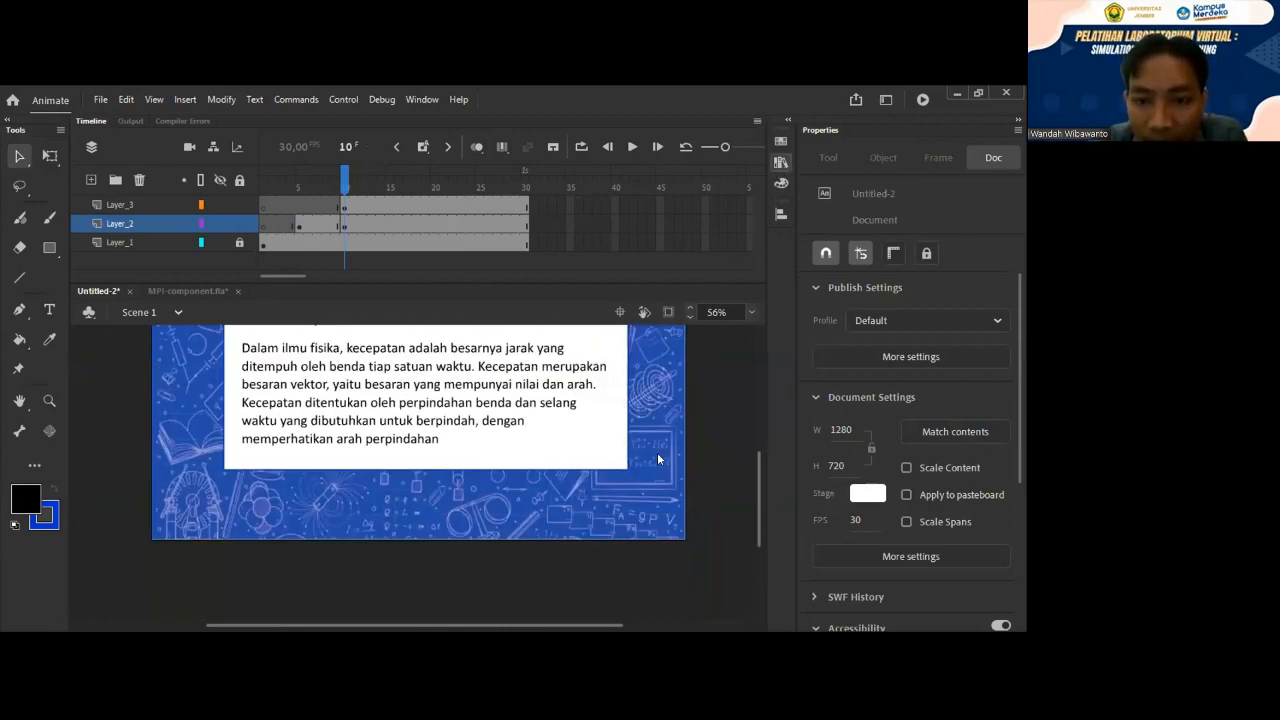
double_click(598, 441)
click(704, 268)
text(btn)
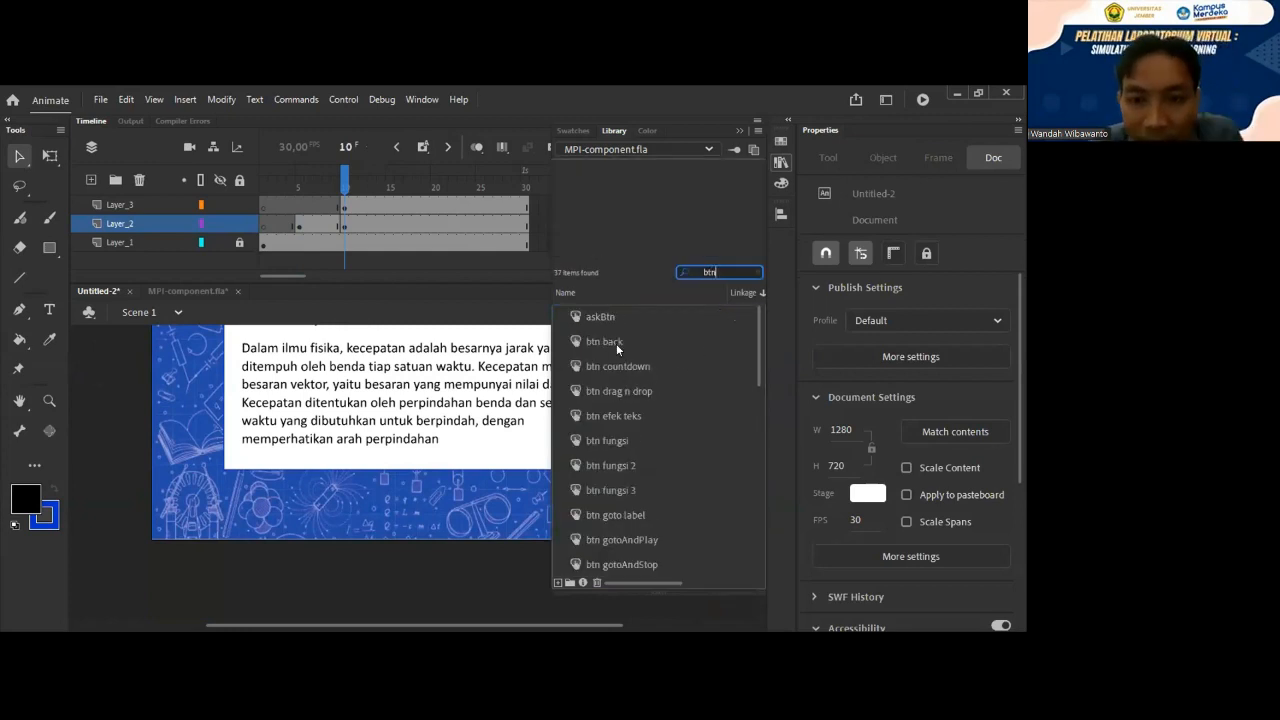
click(616, 342)
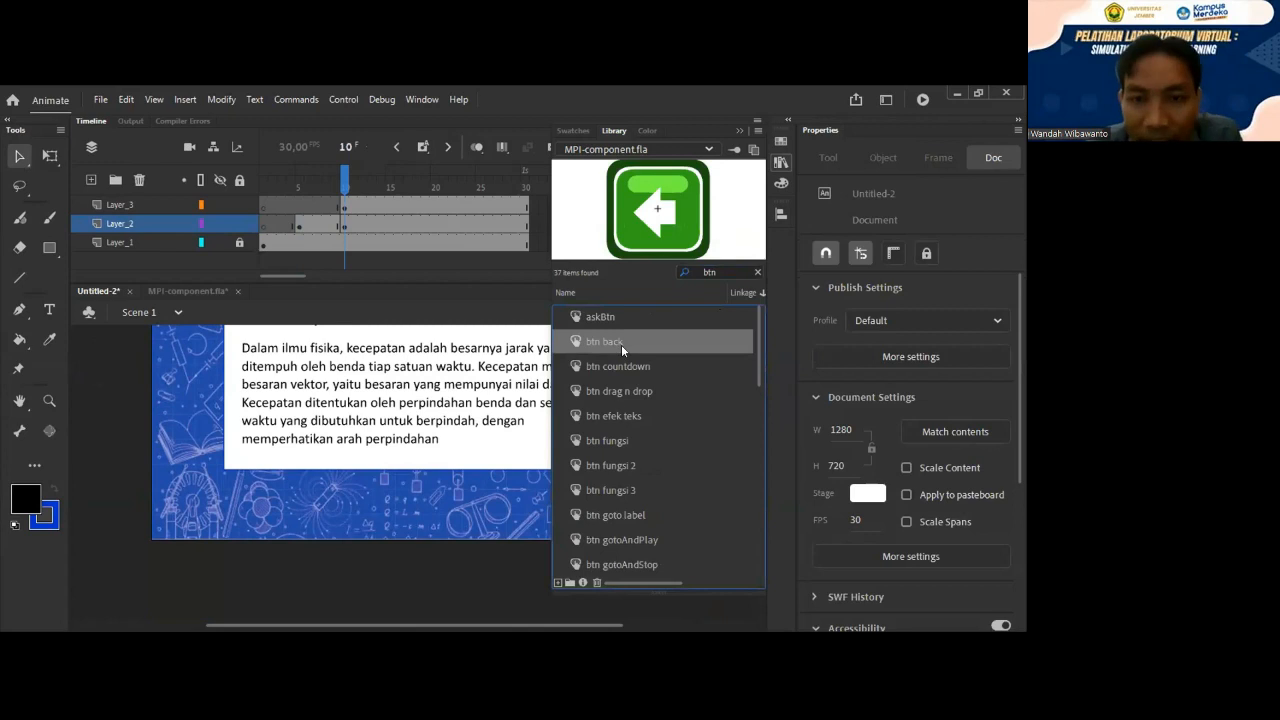
key(Down)
key(Down)
key(Down)
click(608, 342)
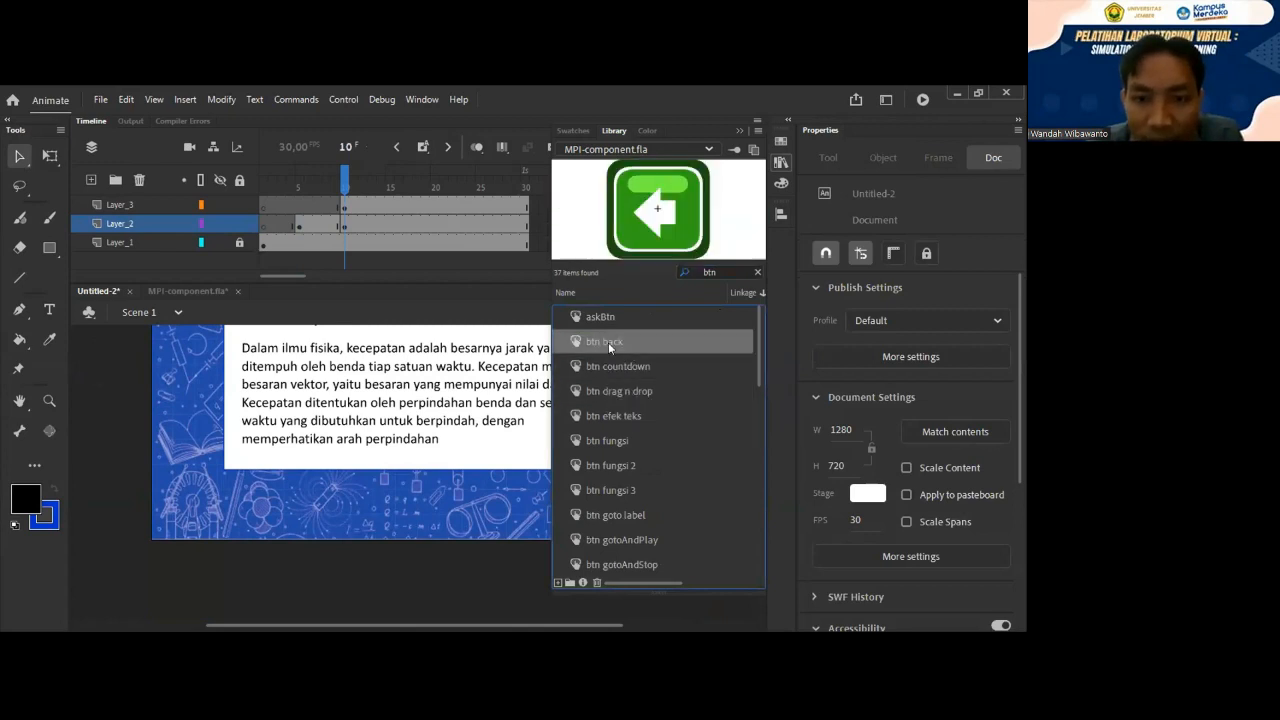
drag(681, 208, 536, 476)
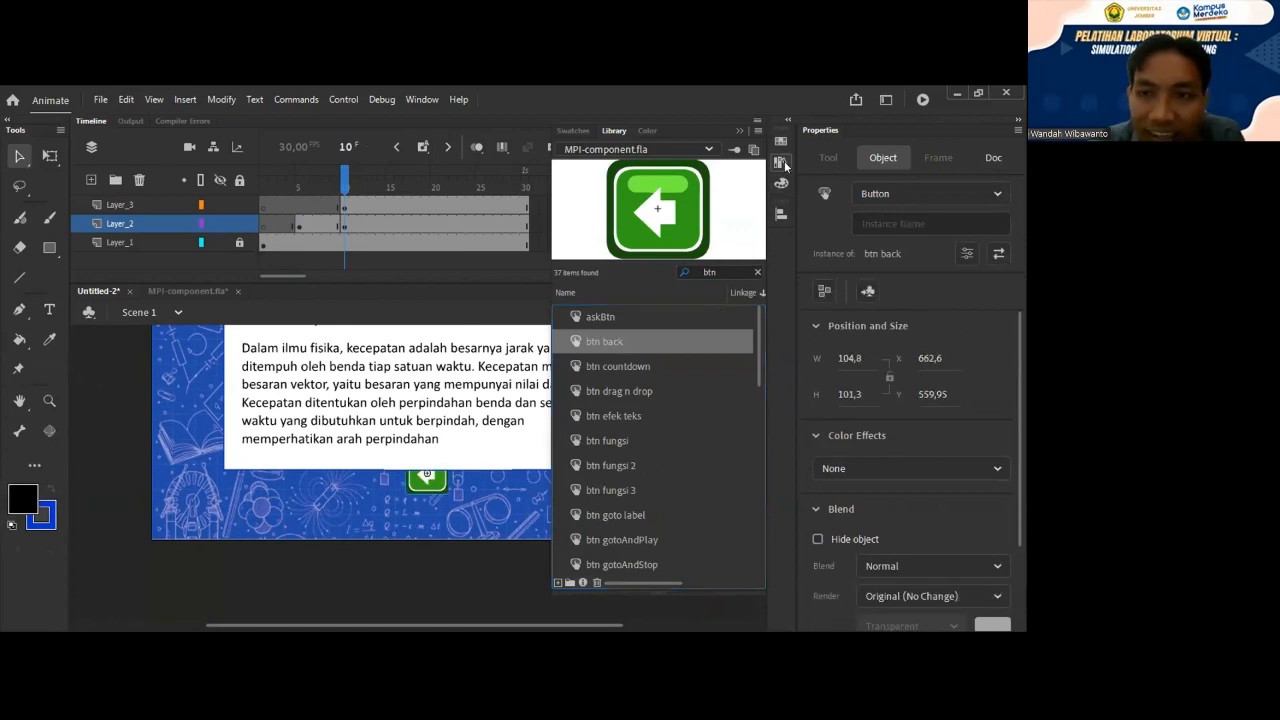
click(783, 163)
key(Delete)
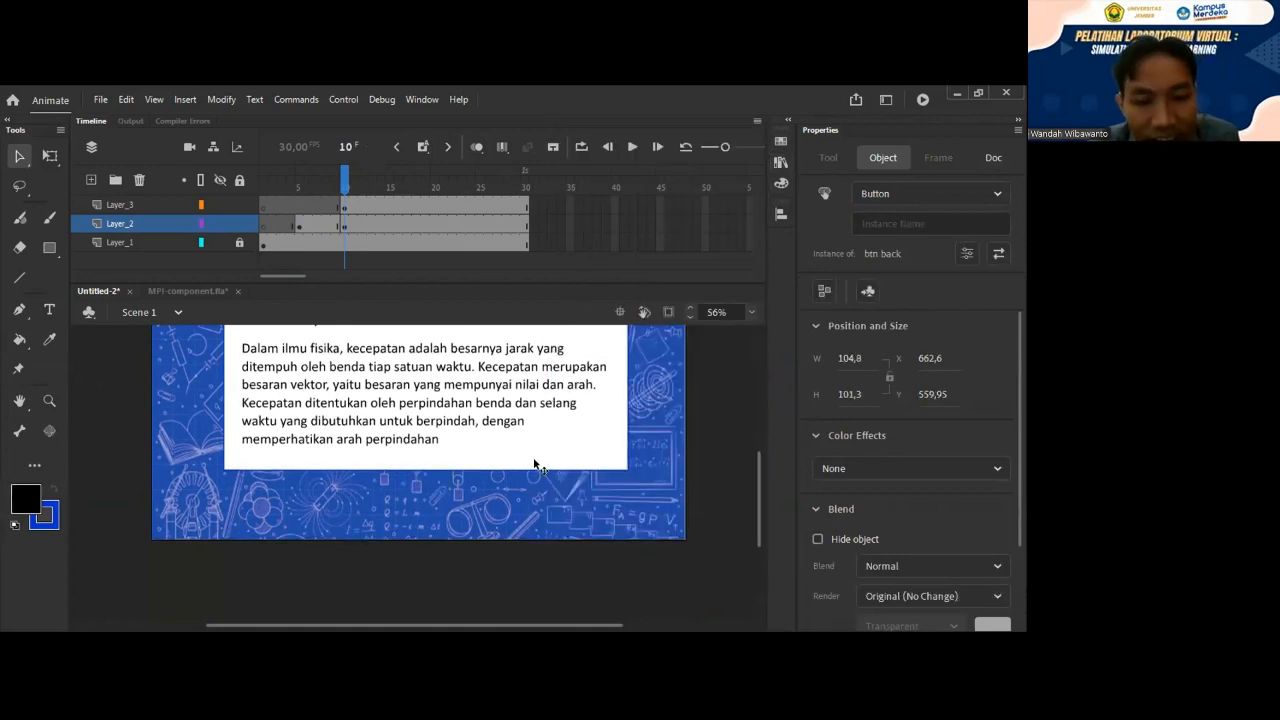
Place the btn back symbol on Layer_3 at frame 10, over the white rectangle's lower-right corner.
click(345, 208)
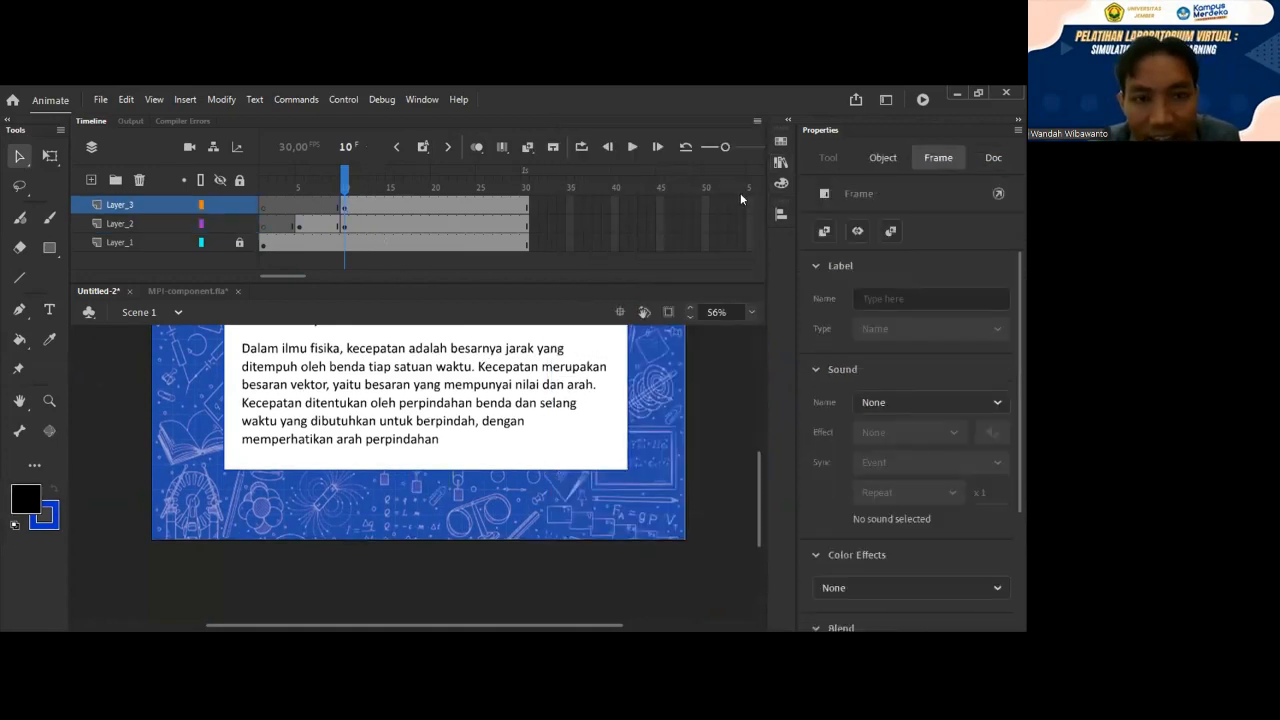
click(781, 163)
drag(646, 220, 658, 483)
click(705, 476)
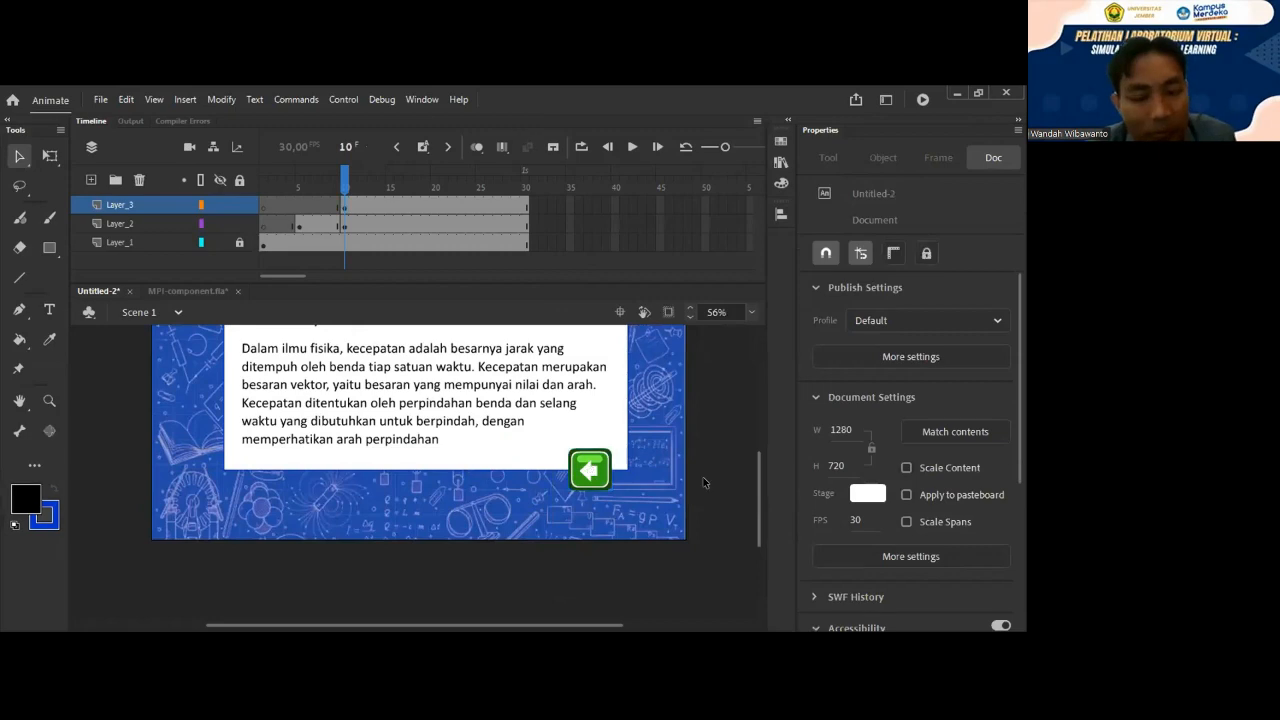
scroll(703, 477, up, 2)
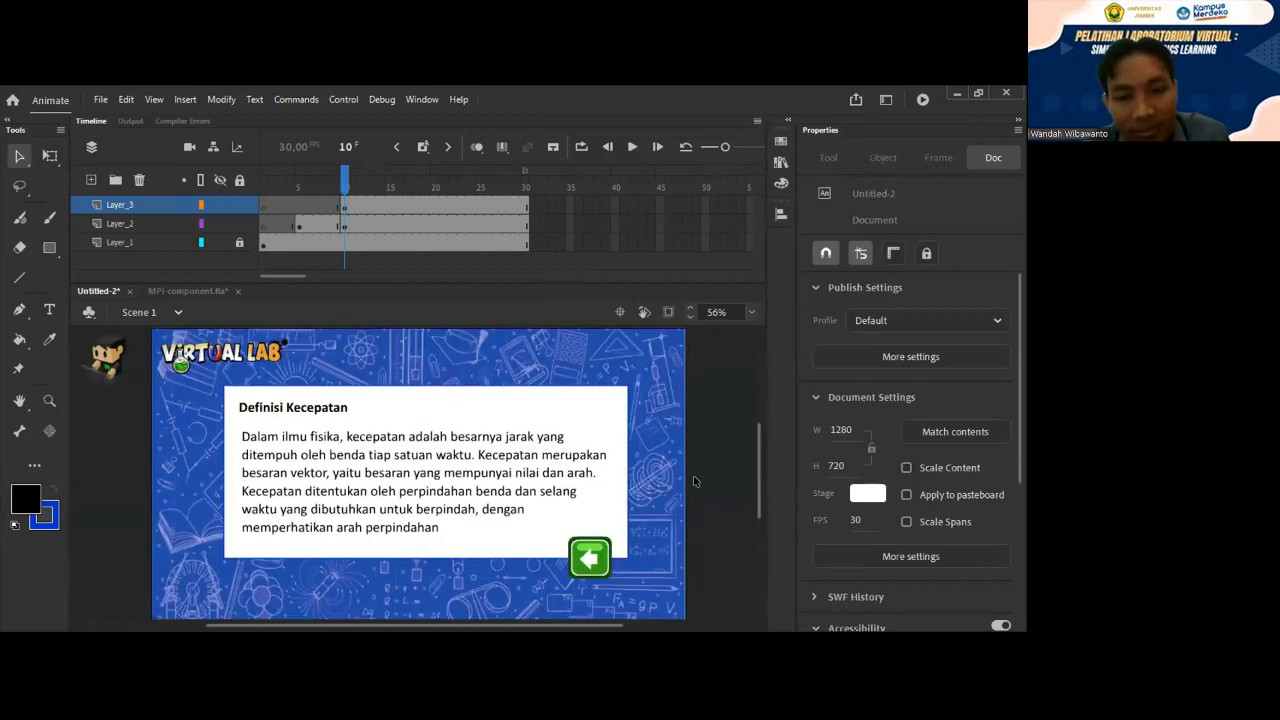
Review the menu at frame 5 and the material page at frame 10, and add a new layer above Layer_3.
click(298, 188)
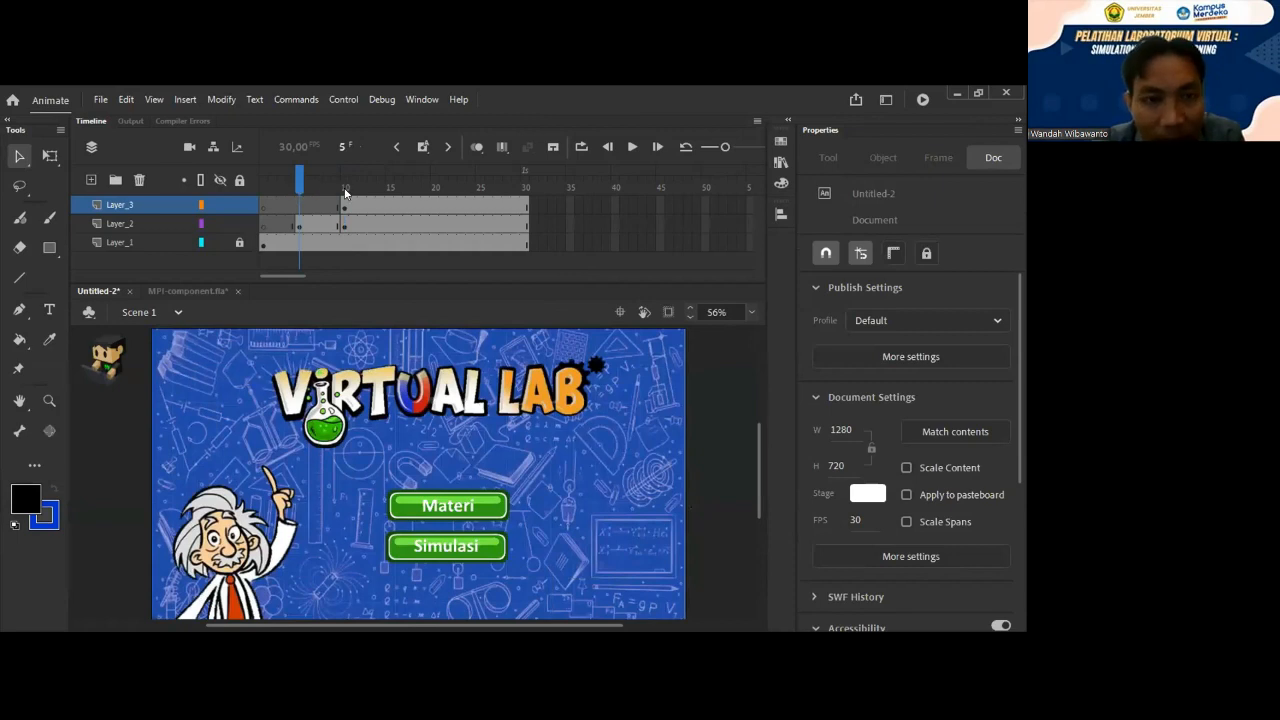
click(345, 190)
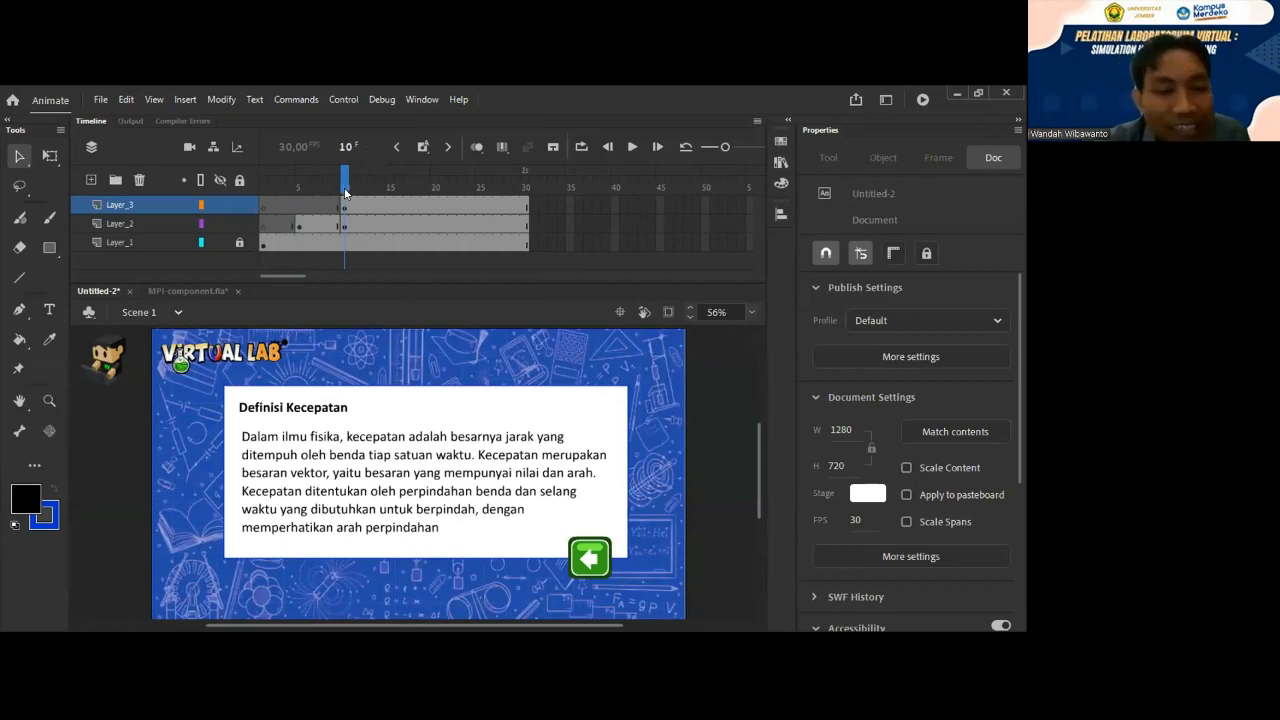
click(91, 181)
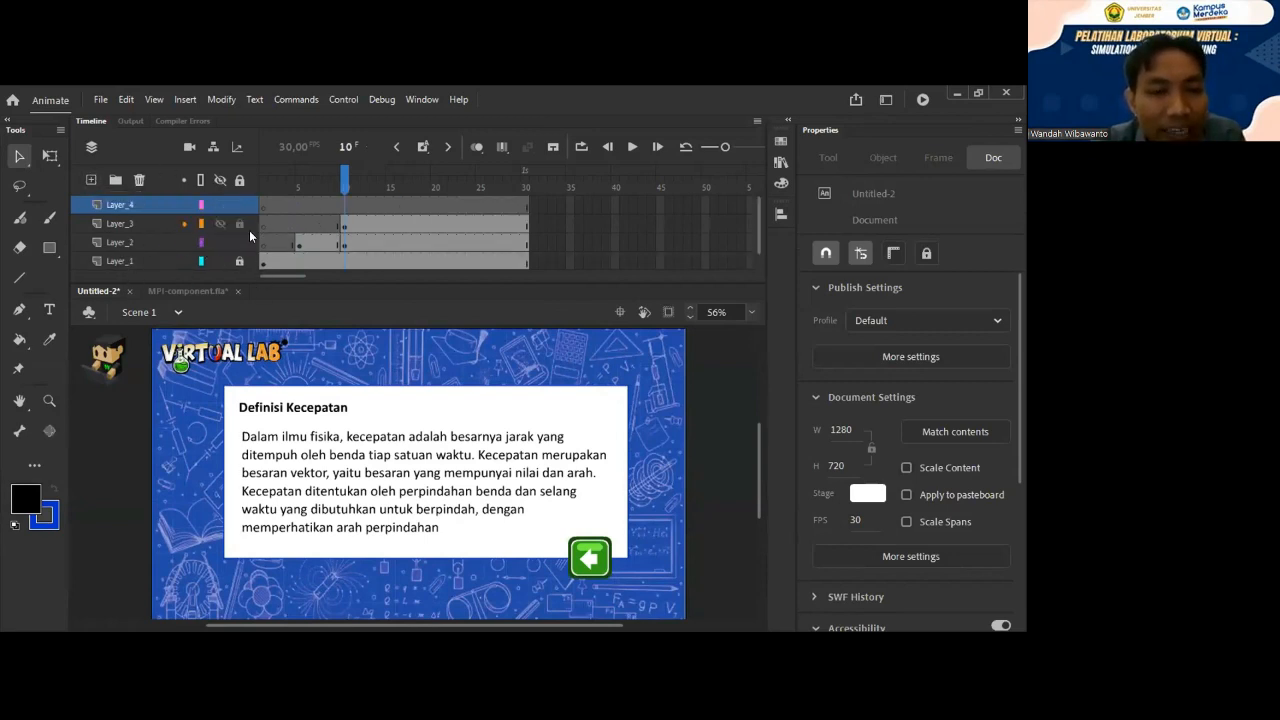
Go to frame 1, toggle Layer_1's visibility to check its content, and select that layer.
click(264, 183)
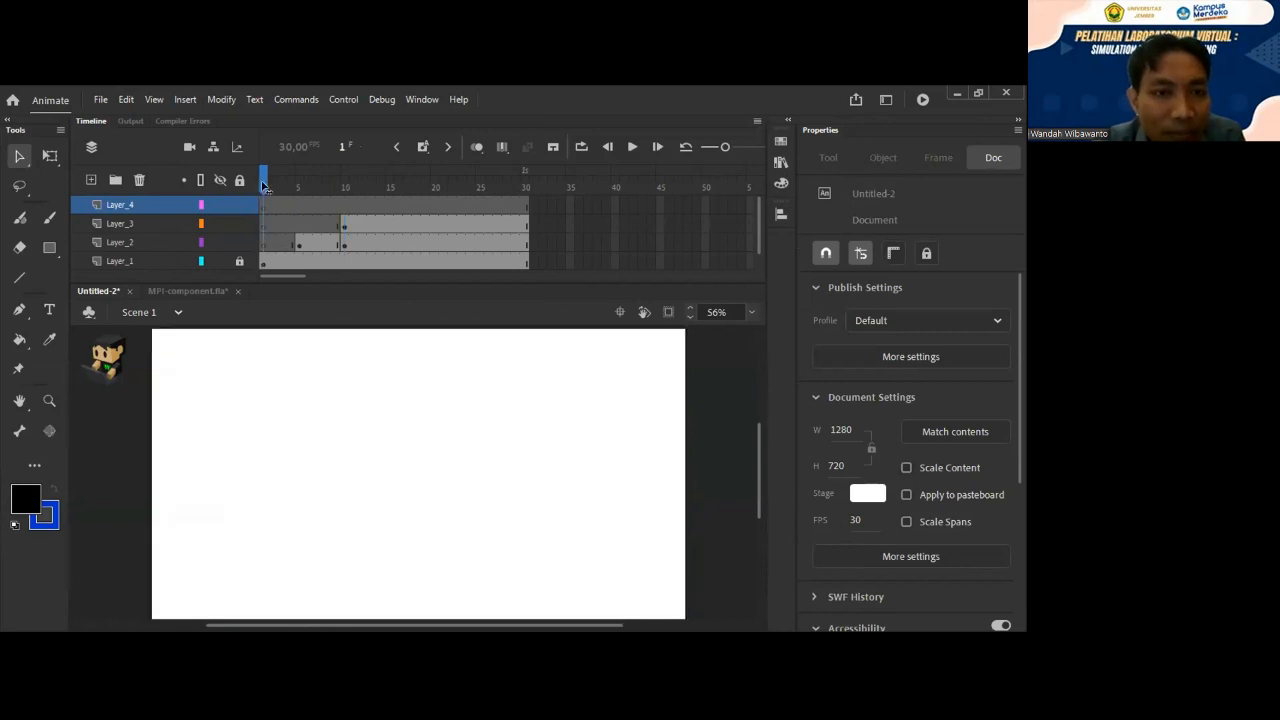
click(218, 263)
click(218, 263)
click(218, 263)
click(218, 263)
click(130, 260)
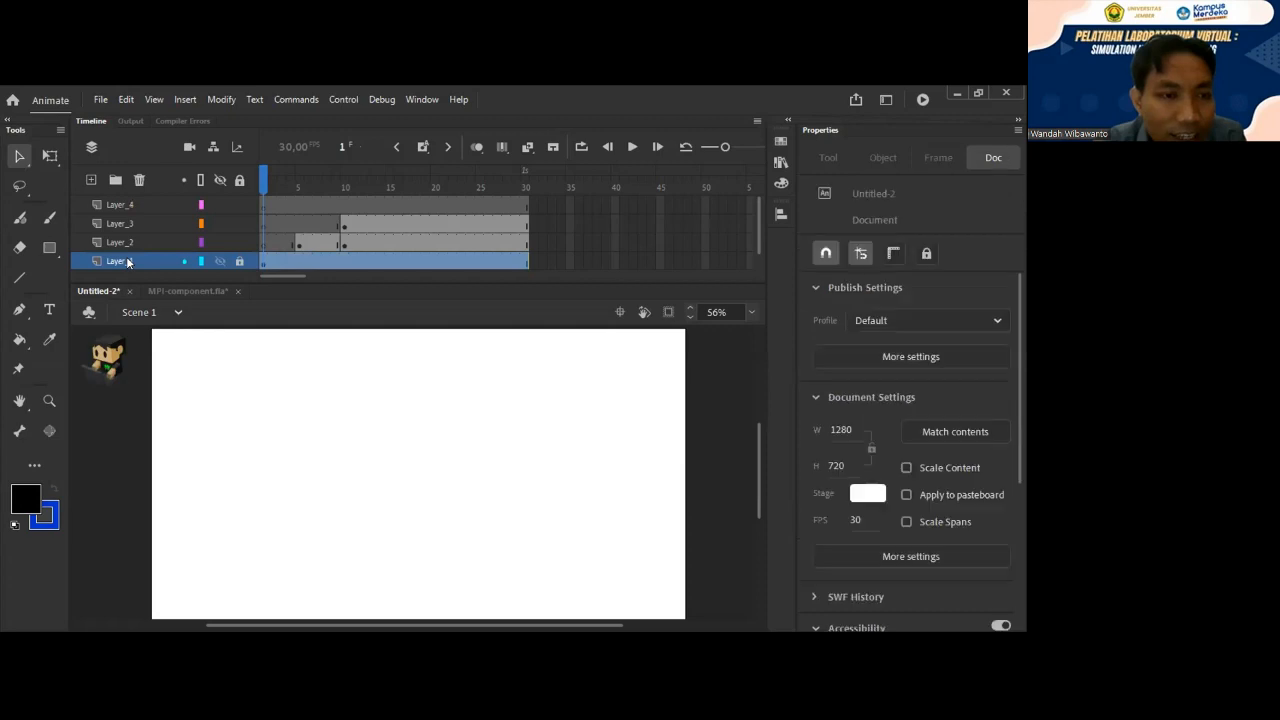
Rename the bottom layer, Layer_1, as mpi.
double_click(128, 259)
text(mpi)
key(Return)
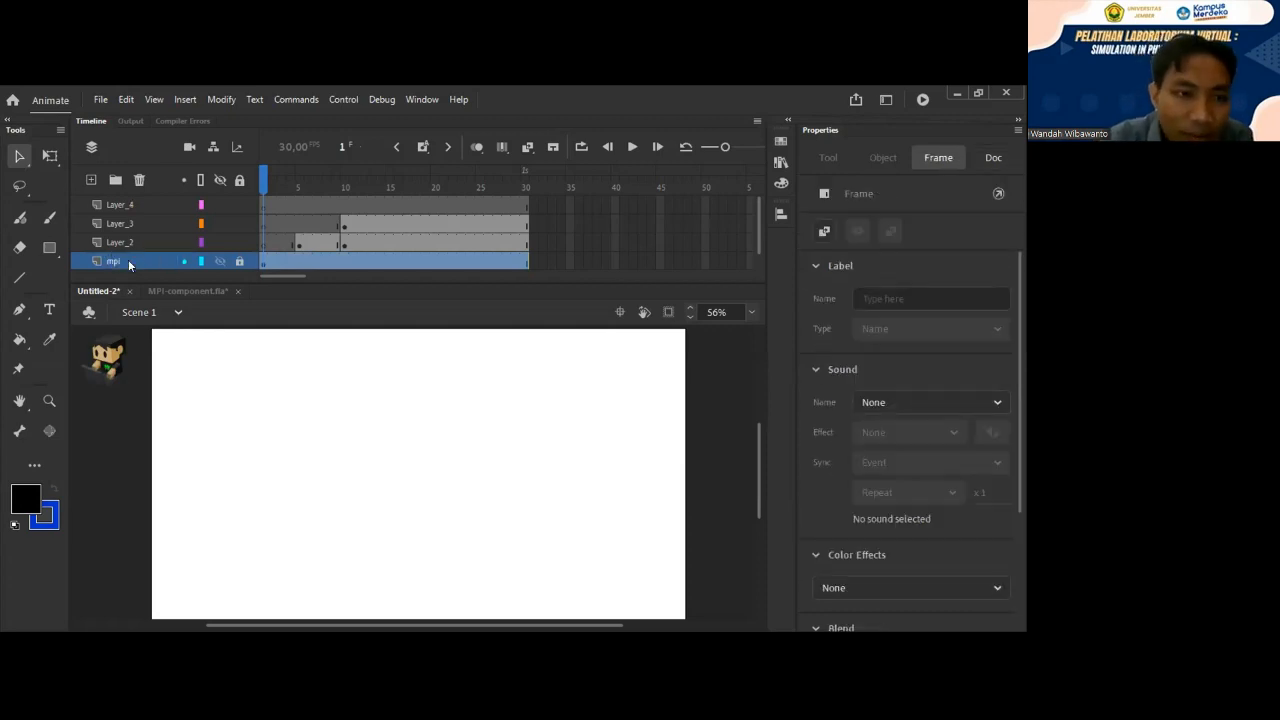
Toggle Layer_2's visibility at frame 5 to check its content, and rename the layer as bg.
click(222, 243)
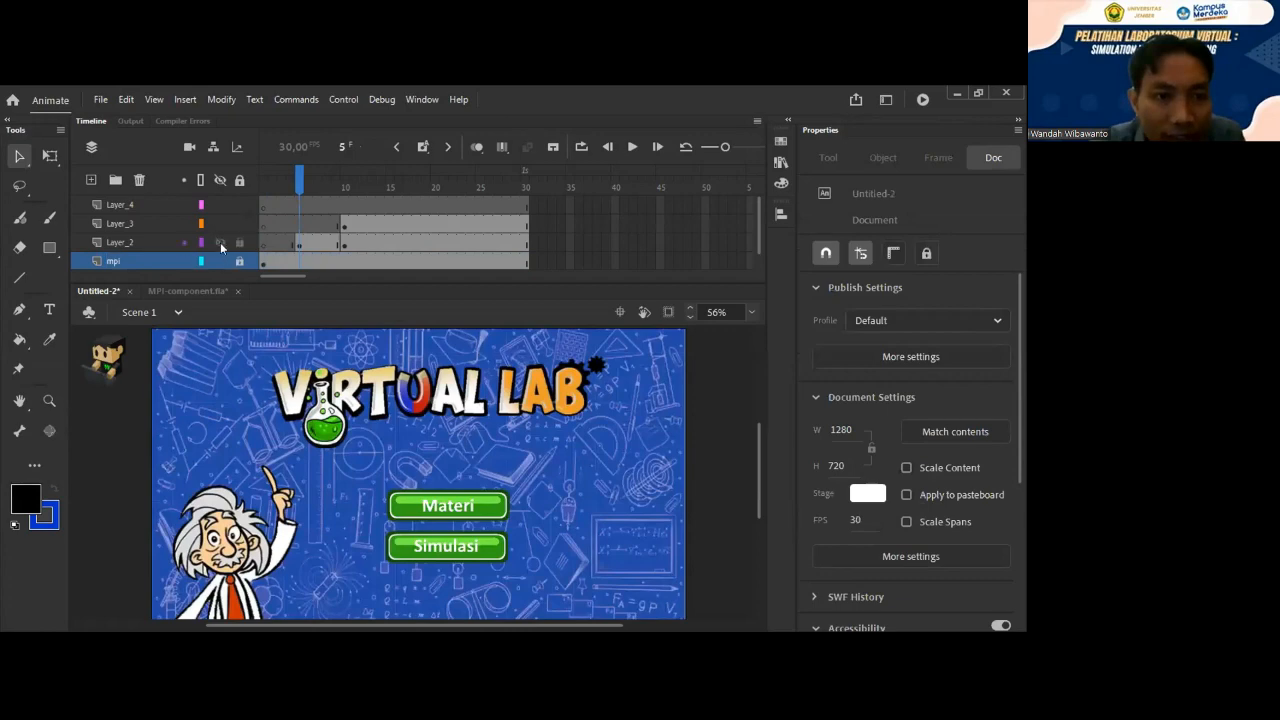
click(220, 242)
click(220, 242)
click(220, 242)
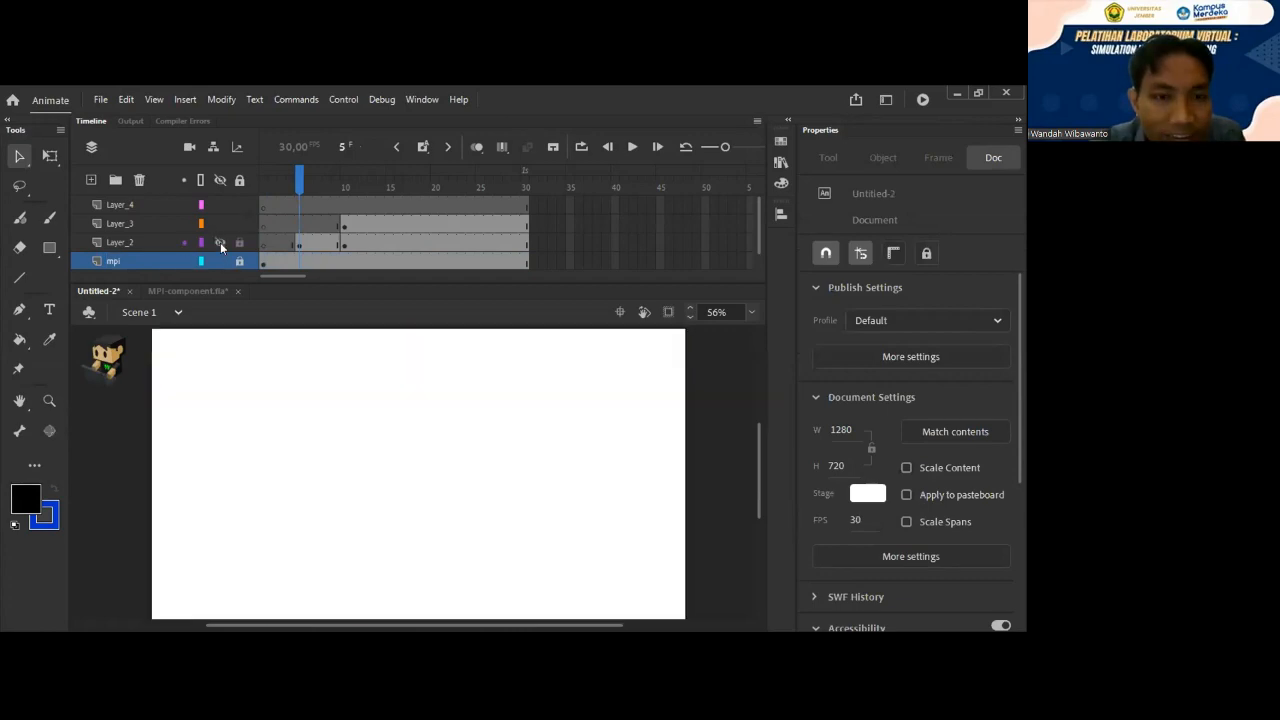
click(220, 242)
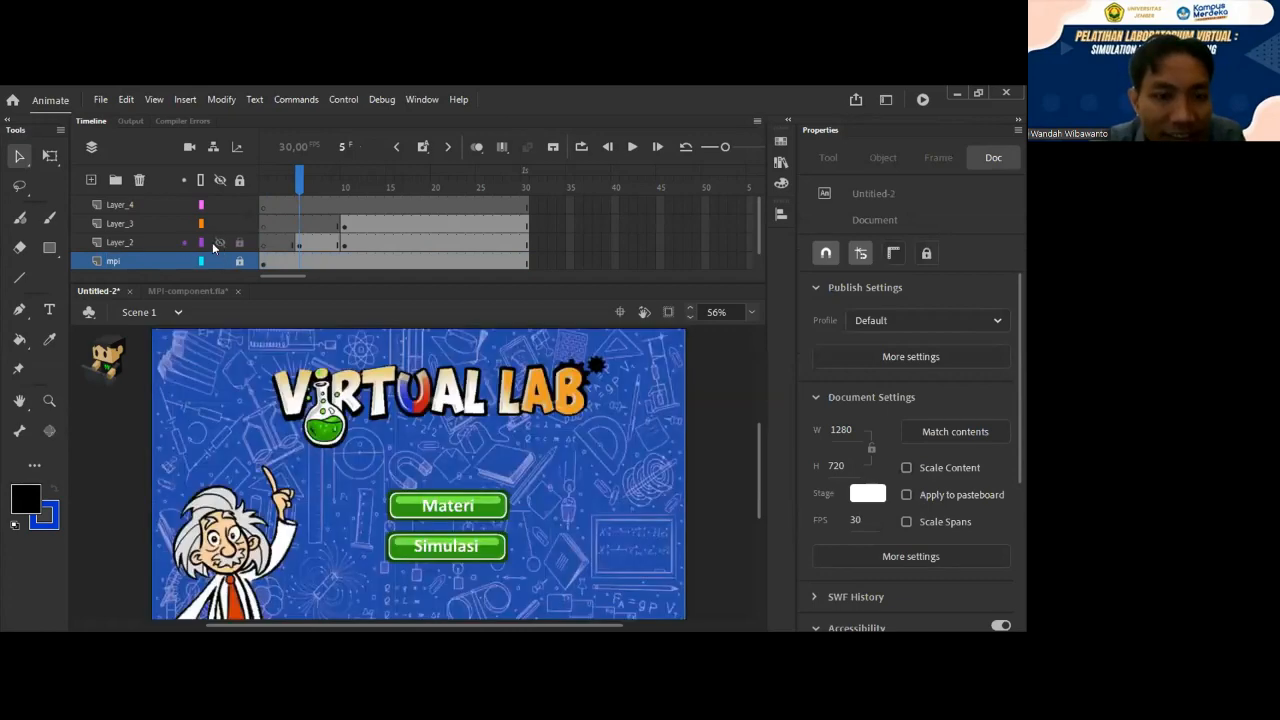
double_click(123, 242)
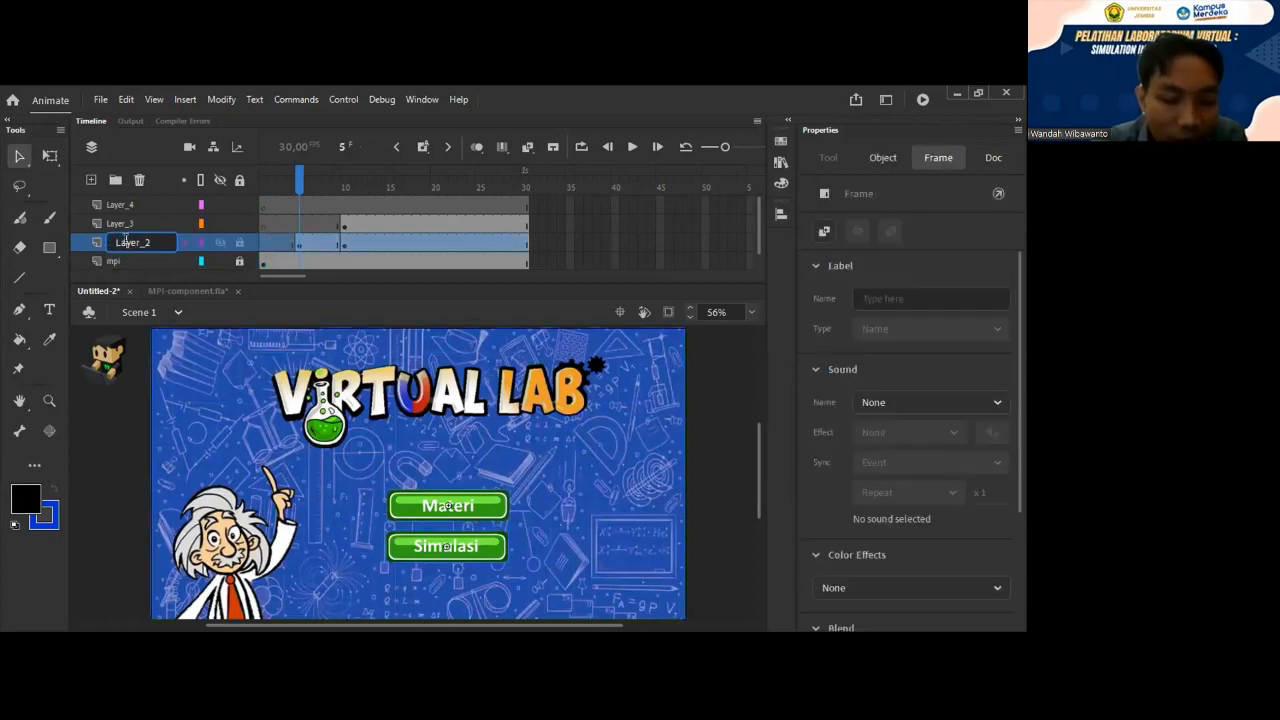
text(b)
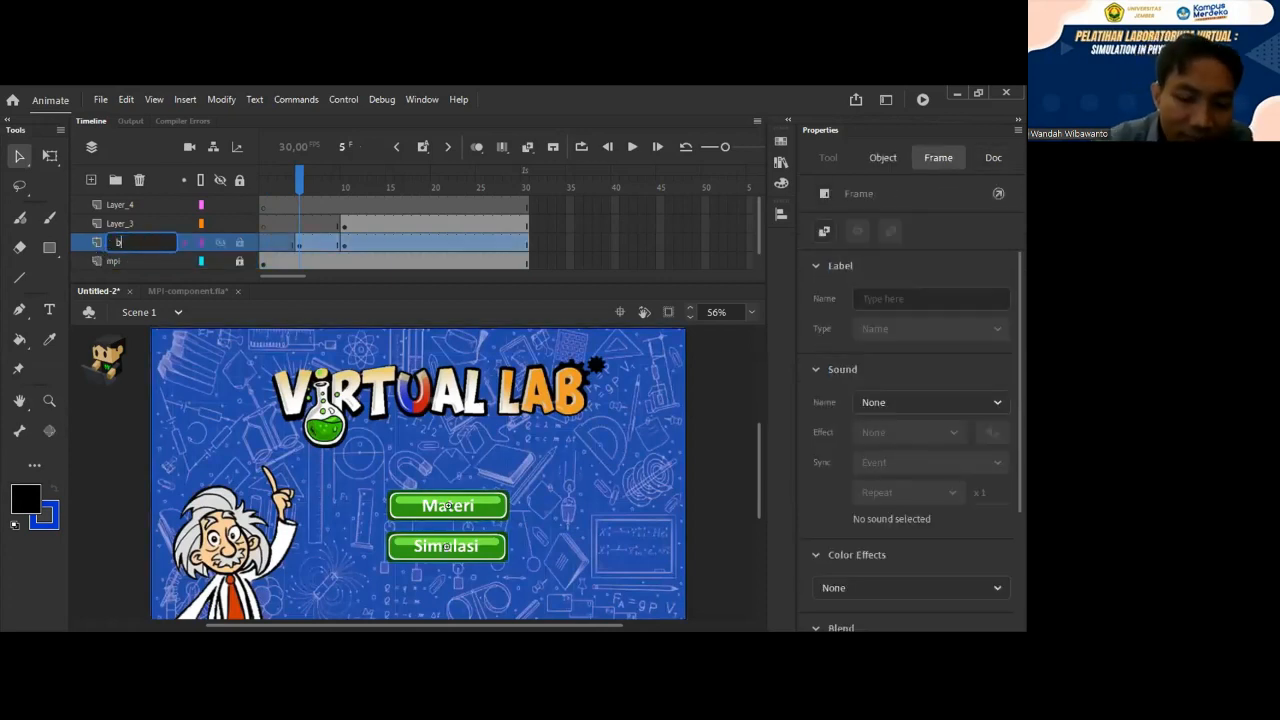
text(g)
key(Return)
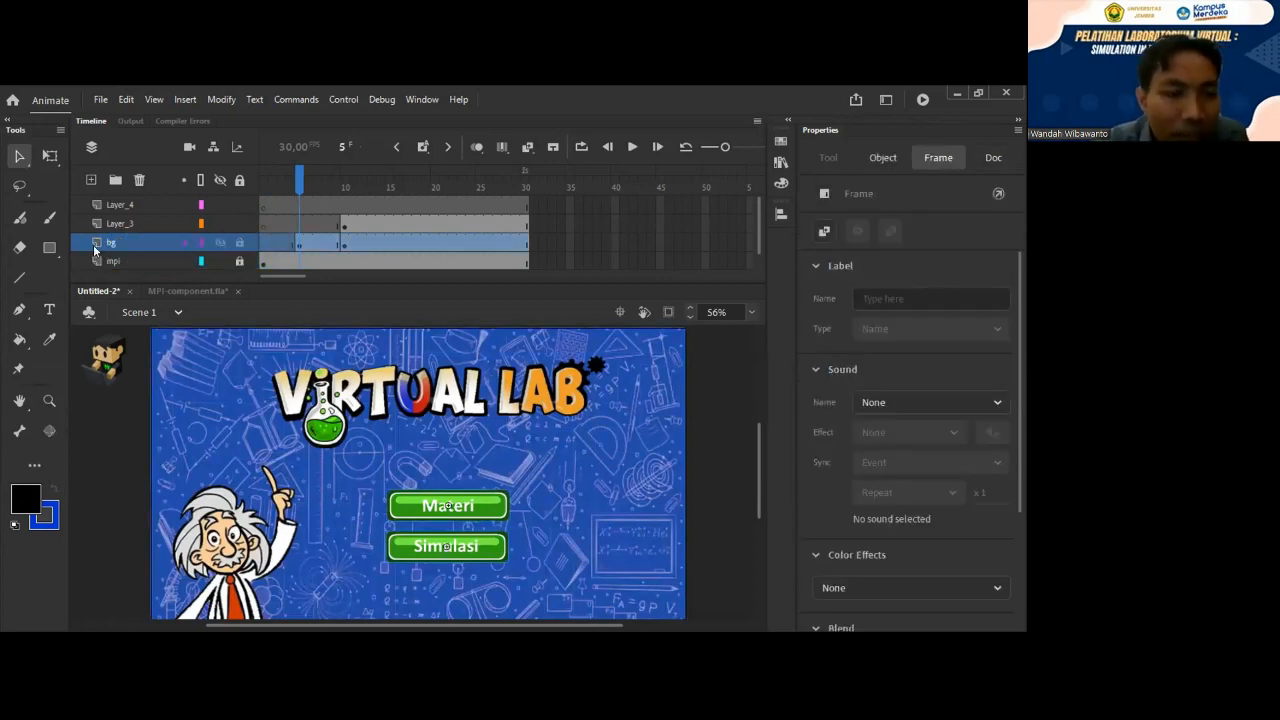
Toggle Layer_3's visibility at frame 10 to check its content, and rename the layer as konten.
click(346, 186)
click(239, 261)
click(220, 223)
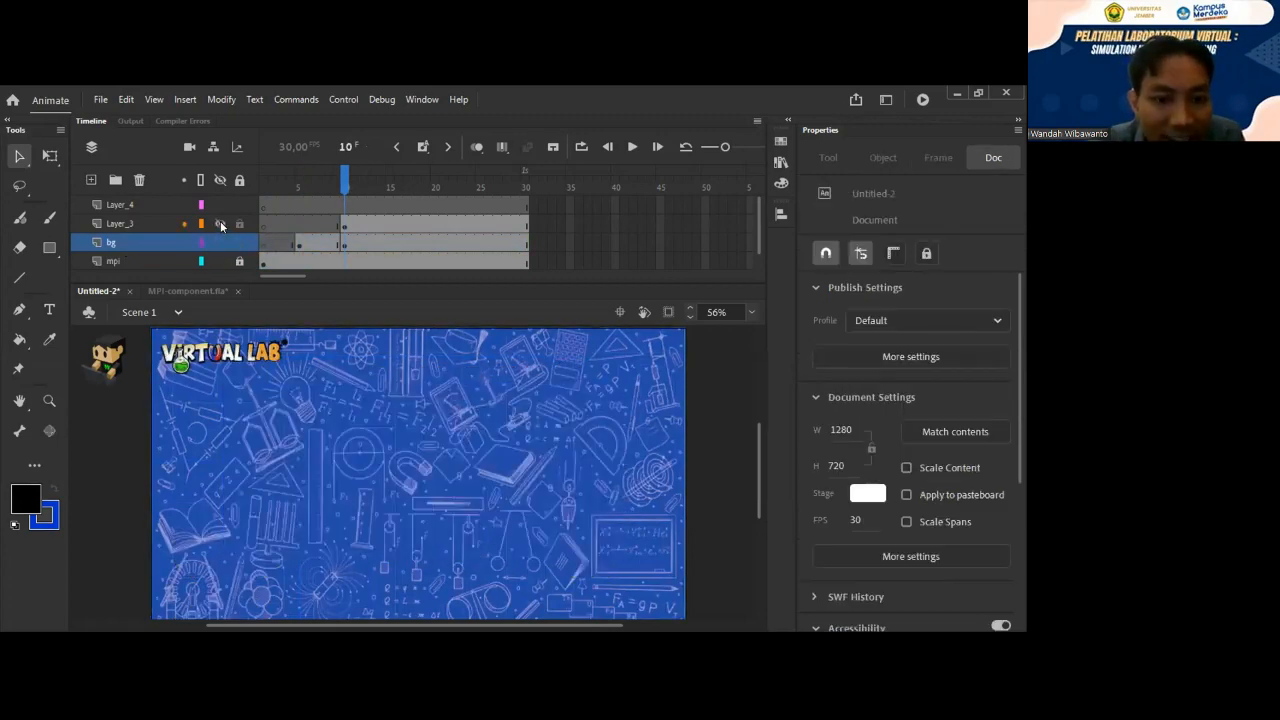
click(220, 223)
click(220, 223)
click(220, 223)
click(124, 225)
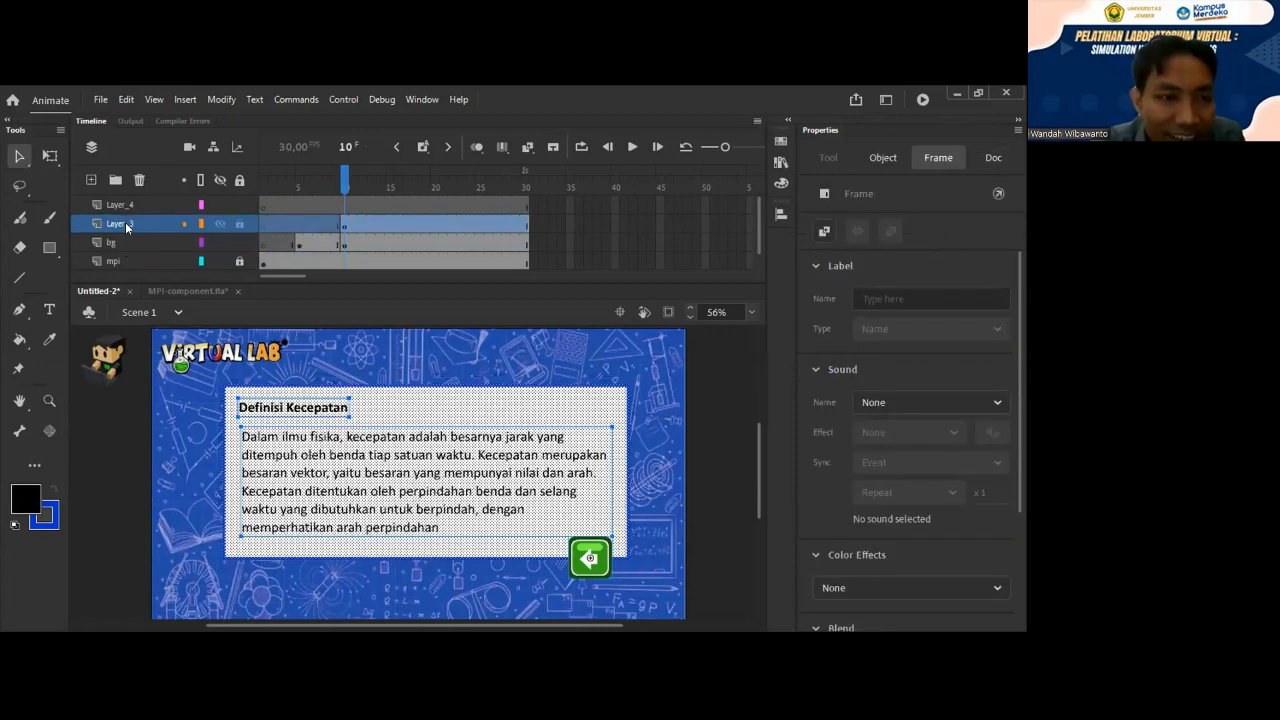
double_click(147, 222)
text(konten)
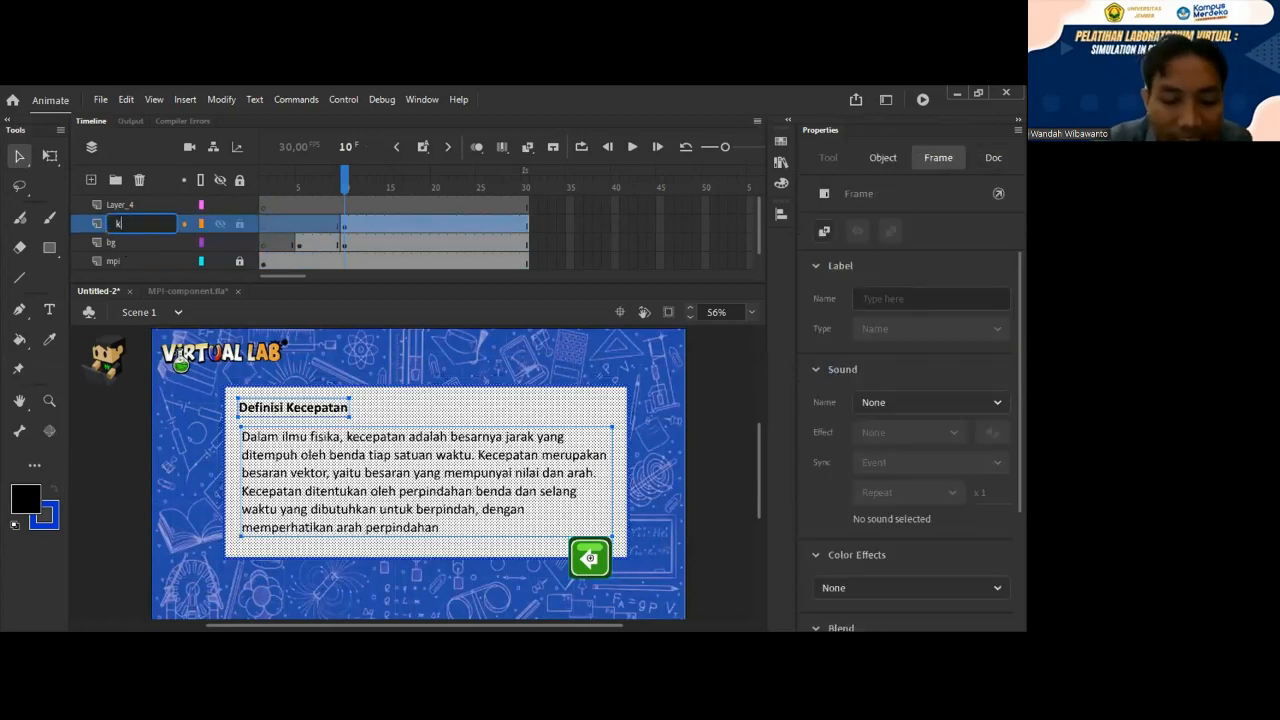
key(Return)
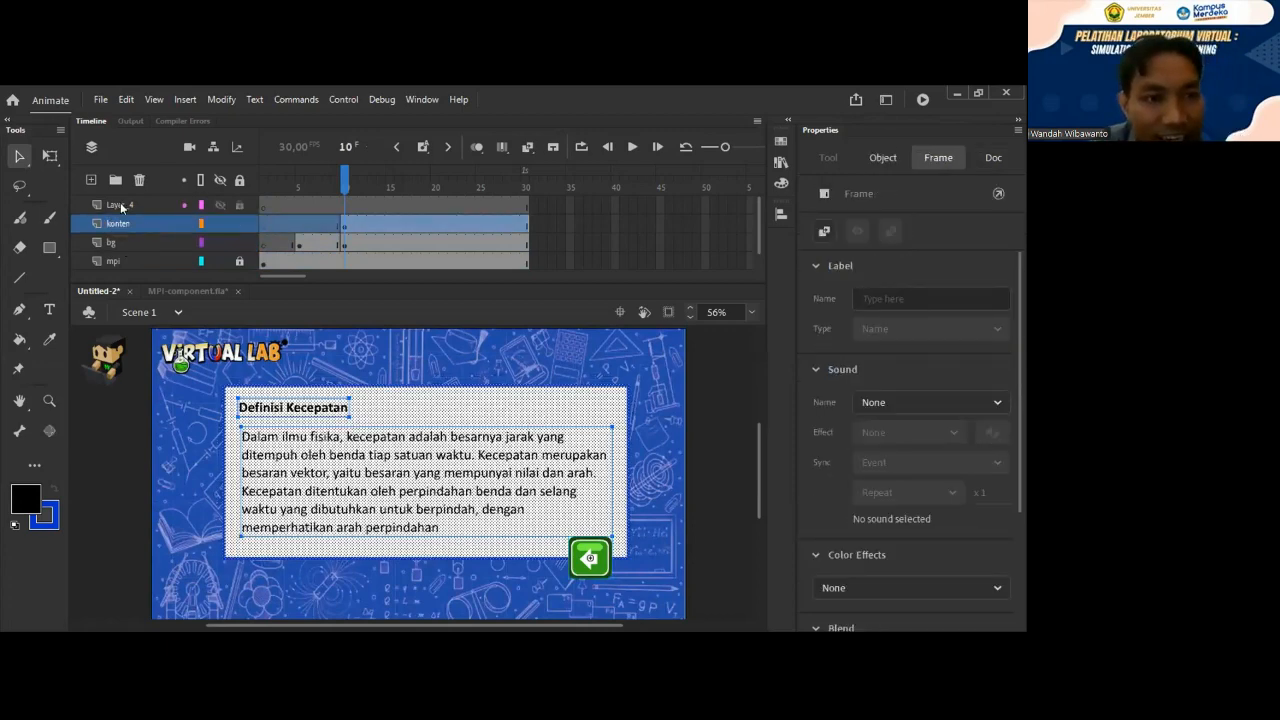
Rename the top layer, Layer_4, as kode.
click(126, 206)
double_click(127, 206)
text(kode)
key(Return)
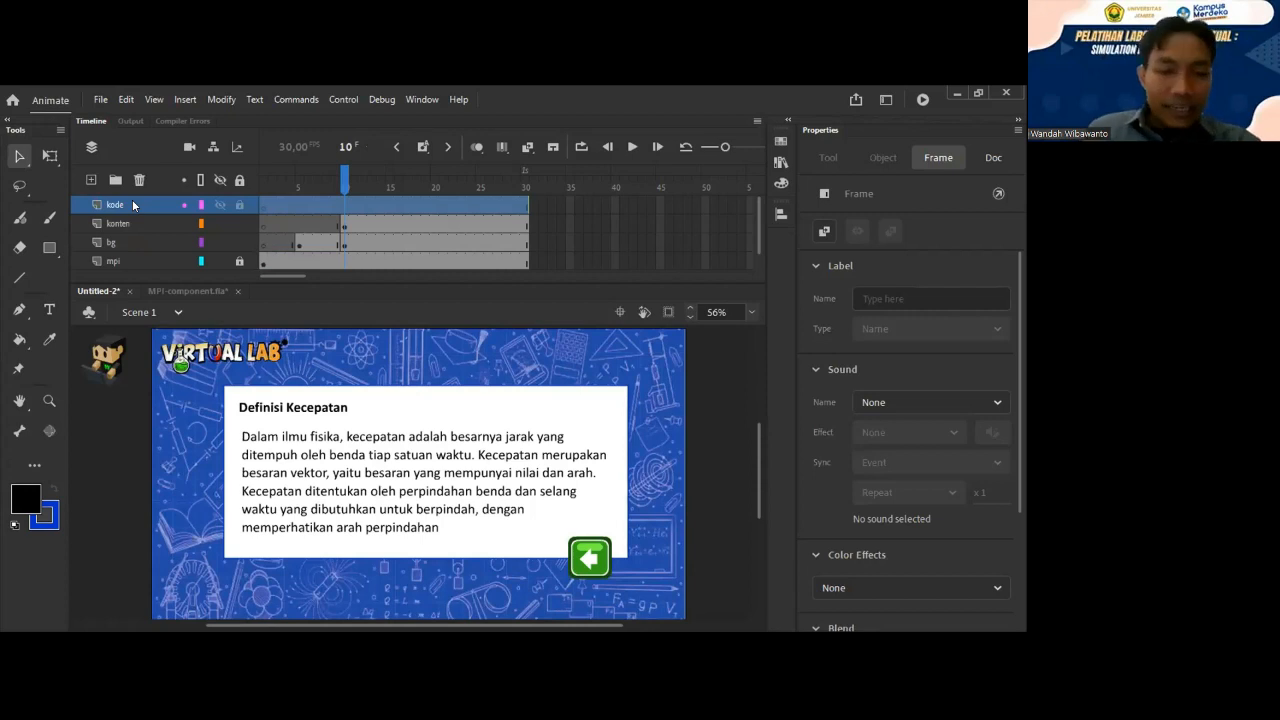
Insert a blank keyframe at frame 5 on the kode layer, where the menu begins.
click(303, 187)
click(297, 188)
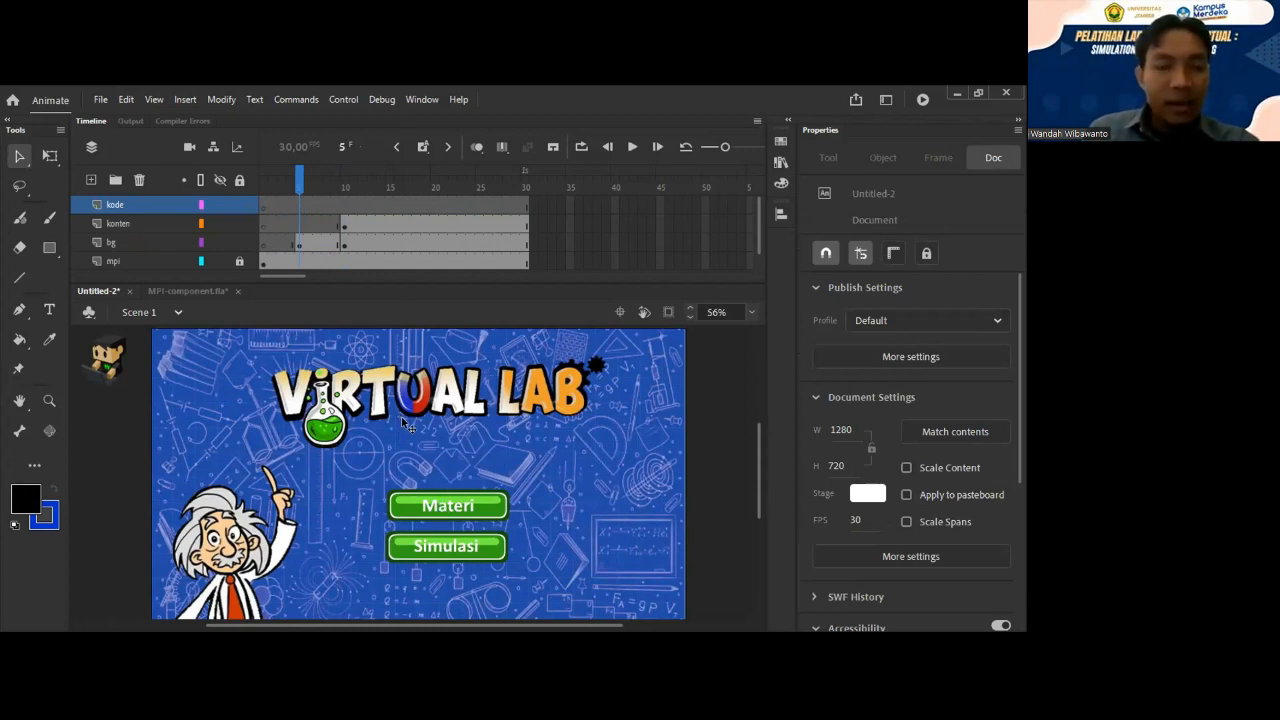
click(298, 205)
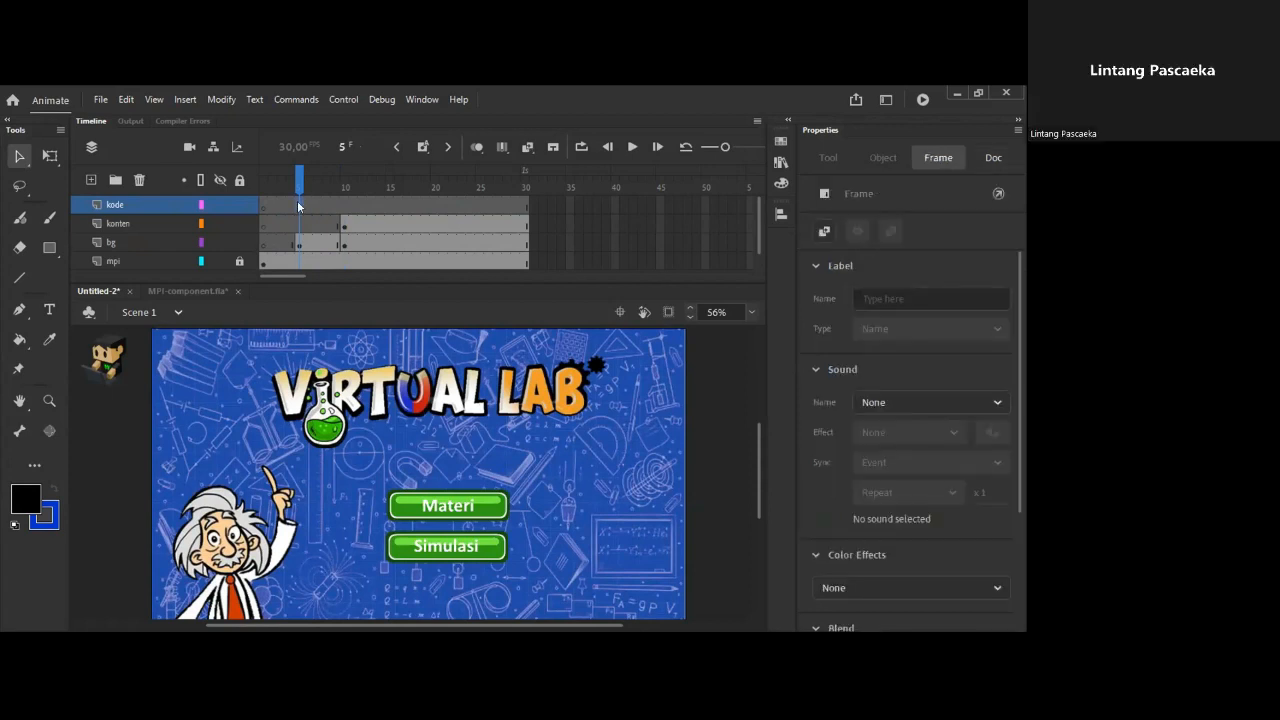
right_click(298, 204)
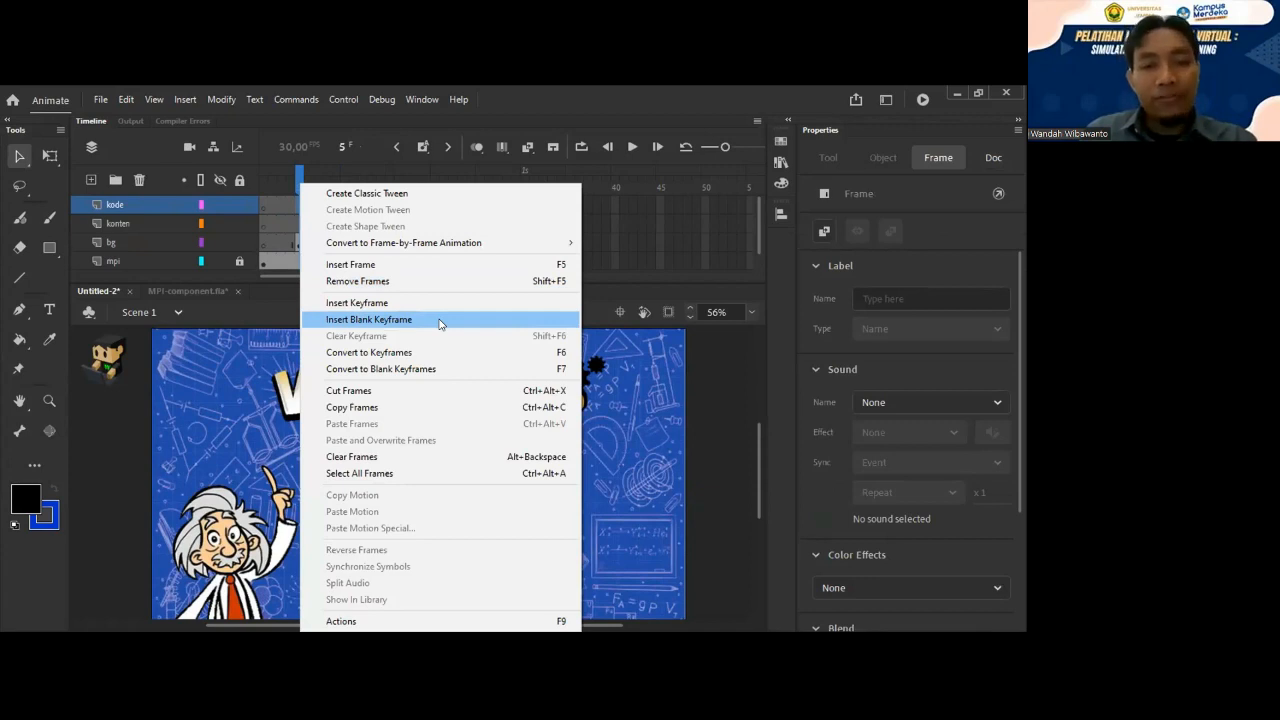
click(438, 319)
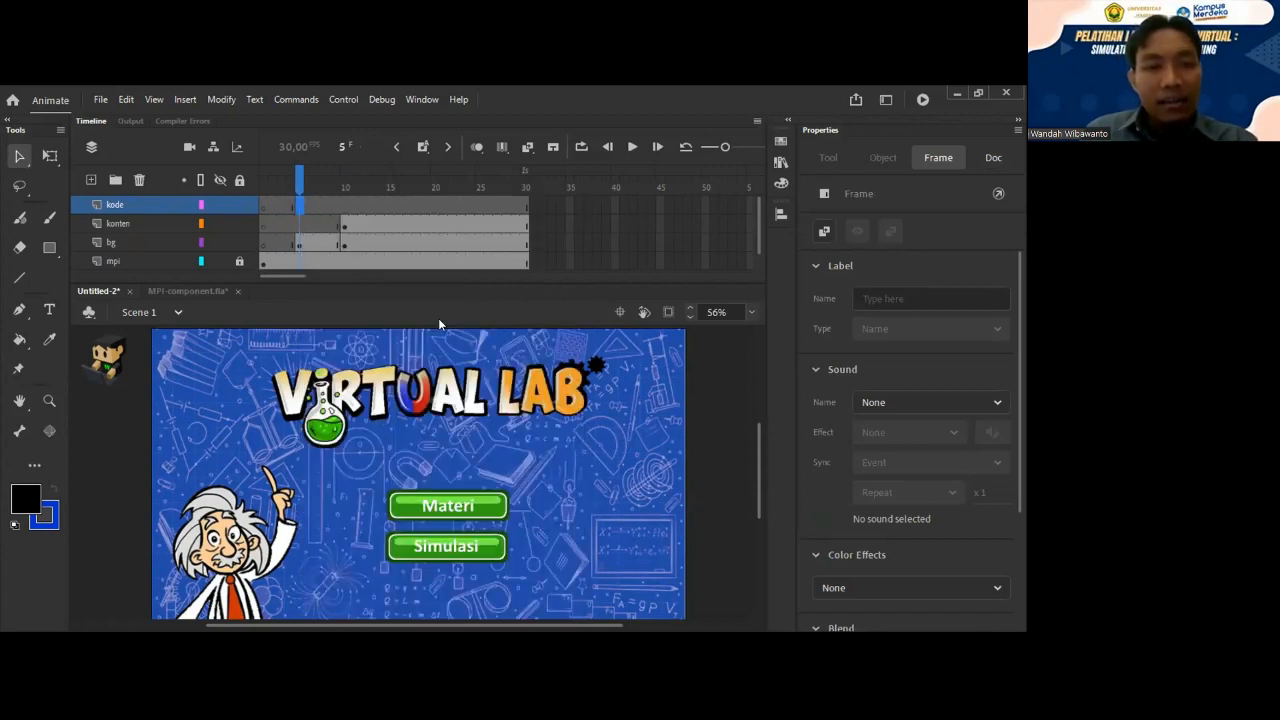
click(316, 208)
click(297, 208)
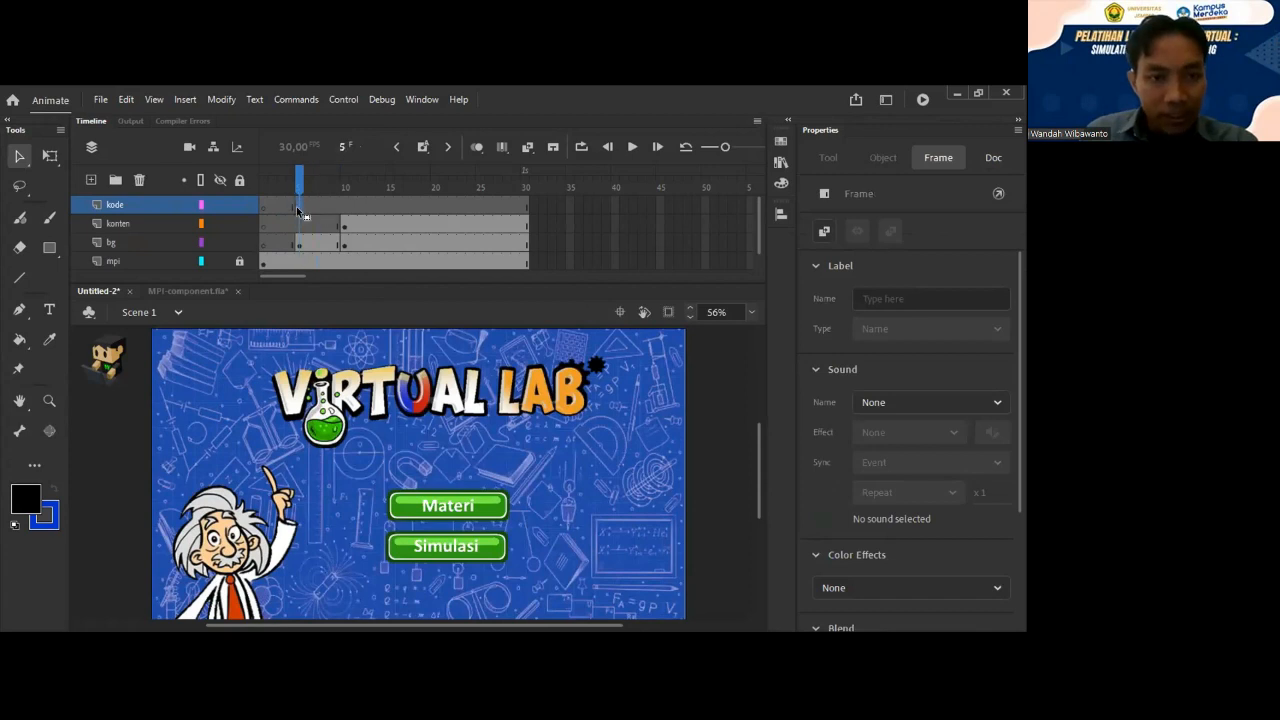
Review the material page frames from frame 10 onward, and return to the kode layer's frame 5.
click(343, 207)
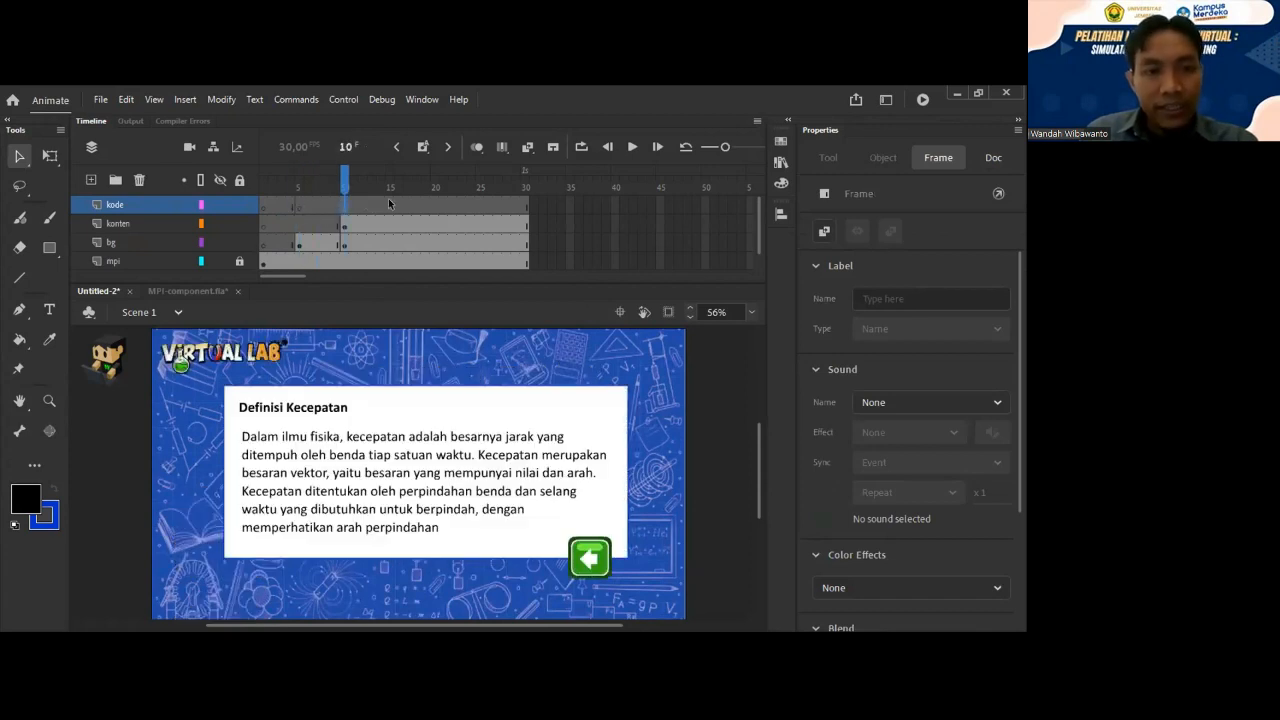
drag(482, 188, 366, 188)
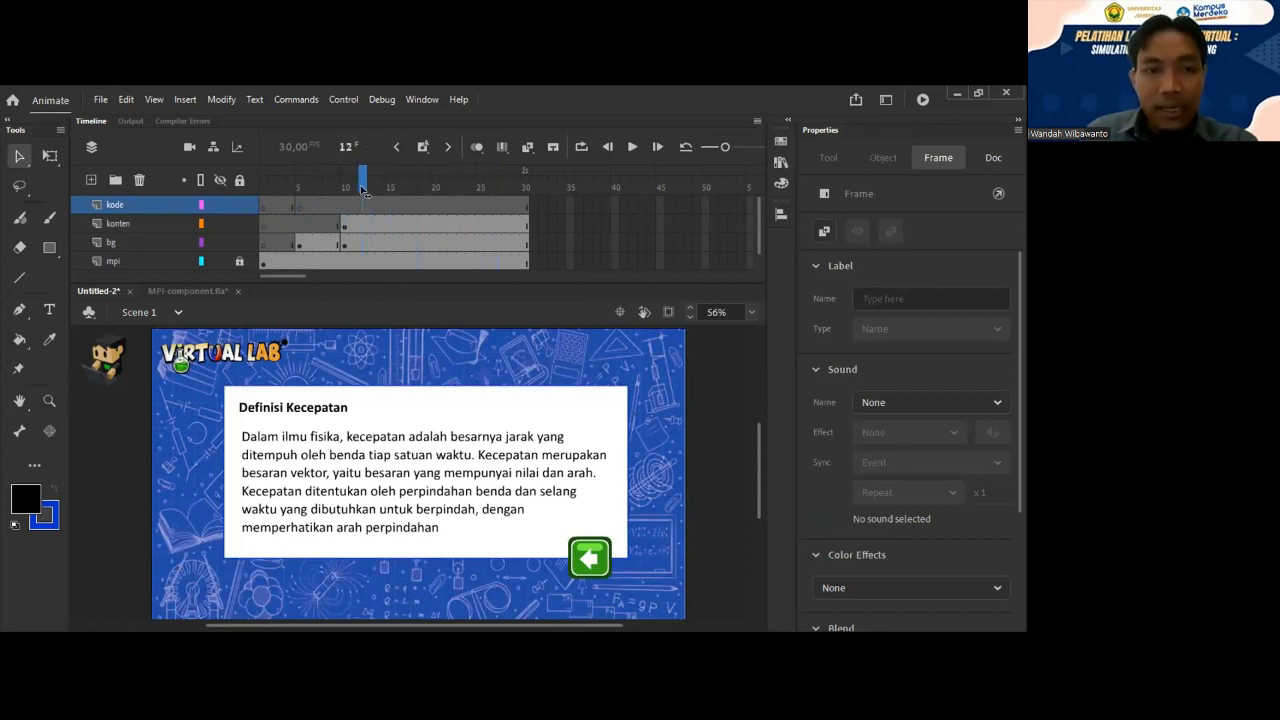
click(298, 208)
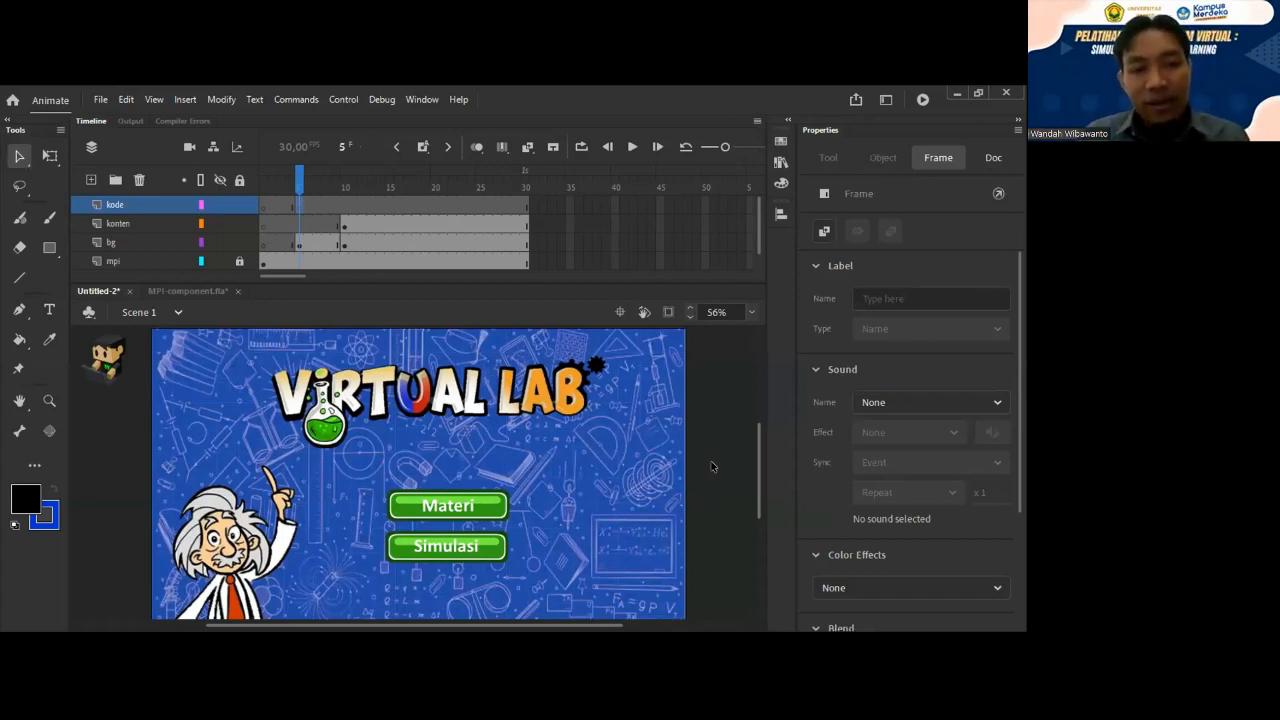
Test the movie to see how it plays without a script, close the preview and return to the timeline.
key(ctrl+Return)
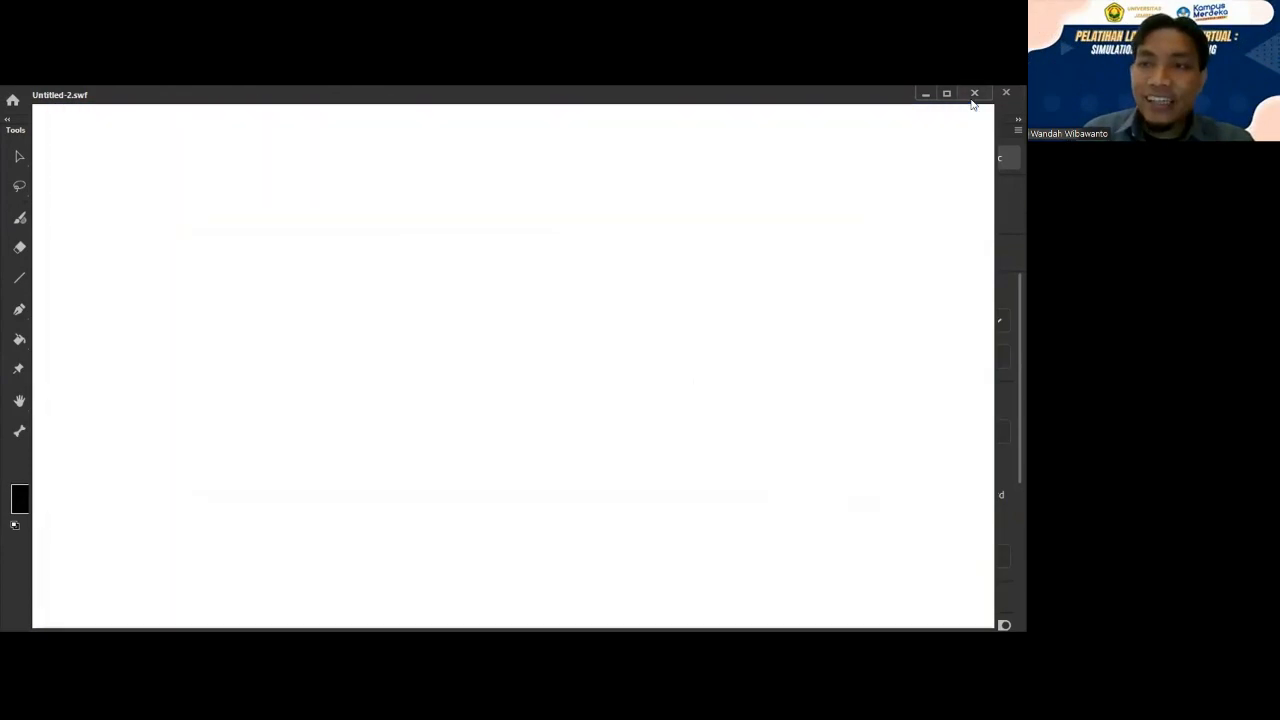
click(974, 93)
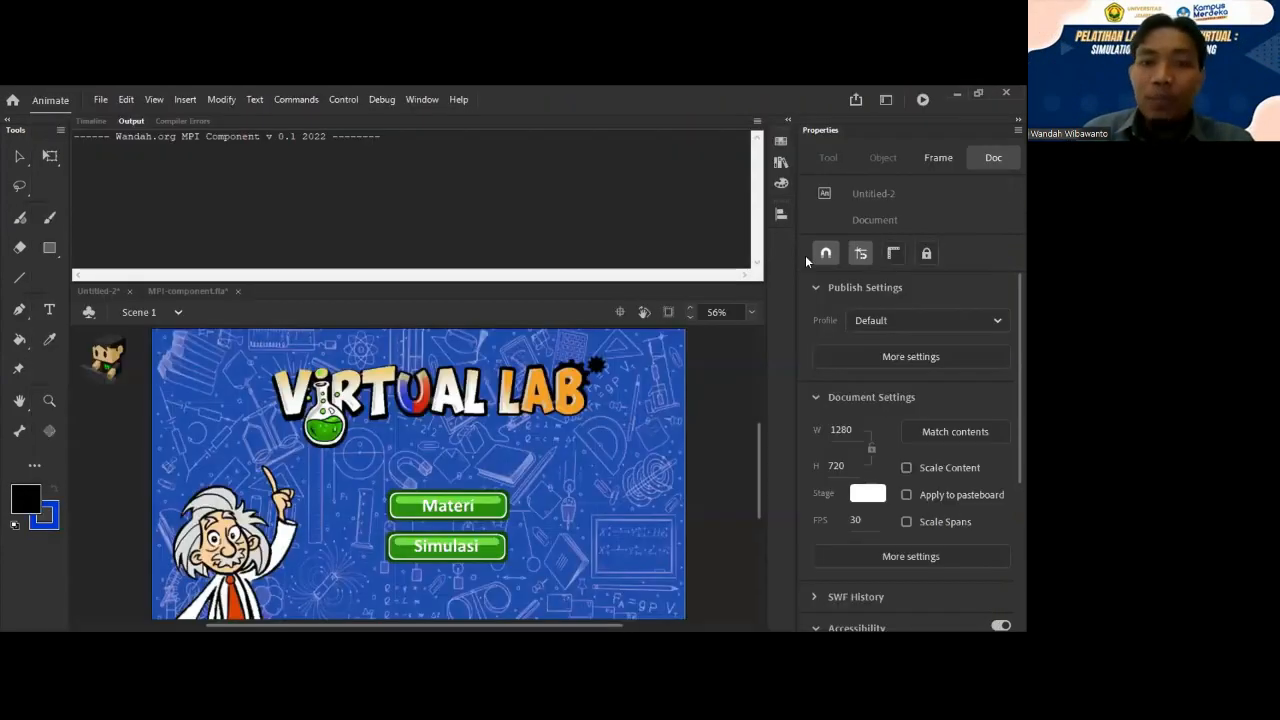
click(91, 121)
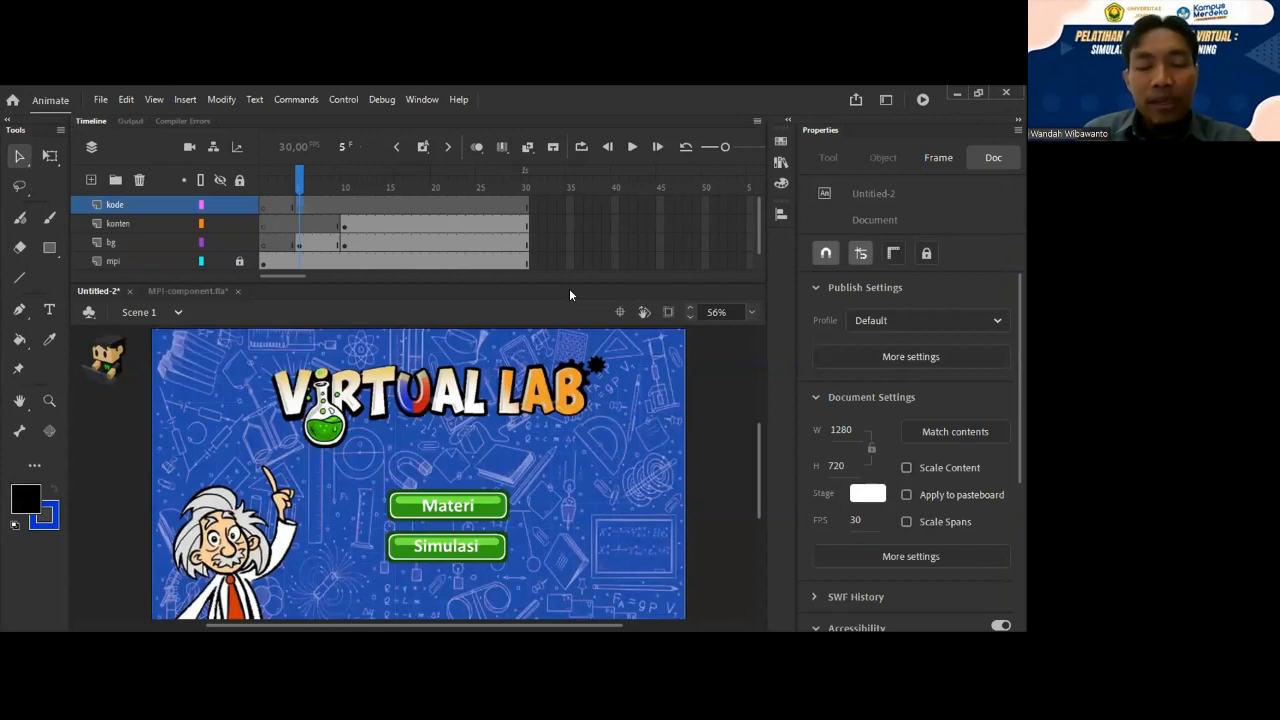
Add the frame script stop(); to the keyframe at frame 5 of the kode layer.
drag(265, 189, 374, 187)
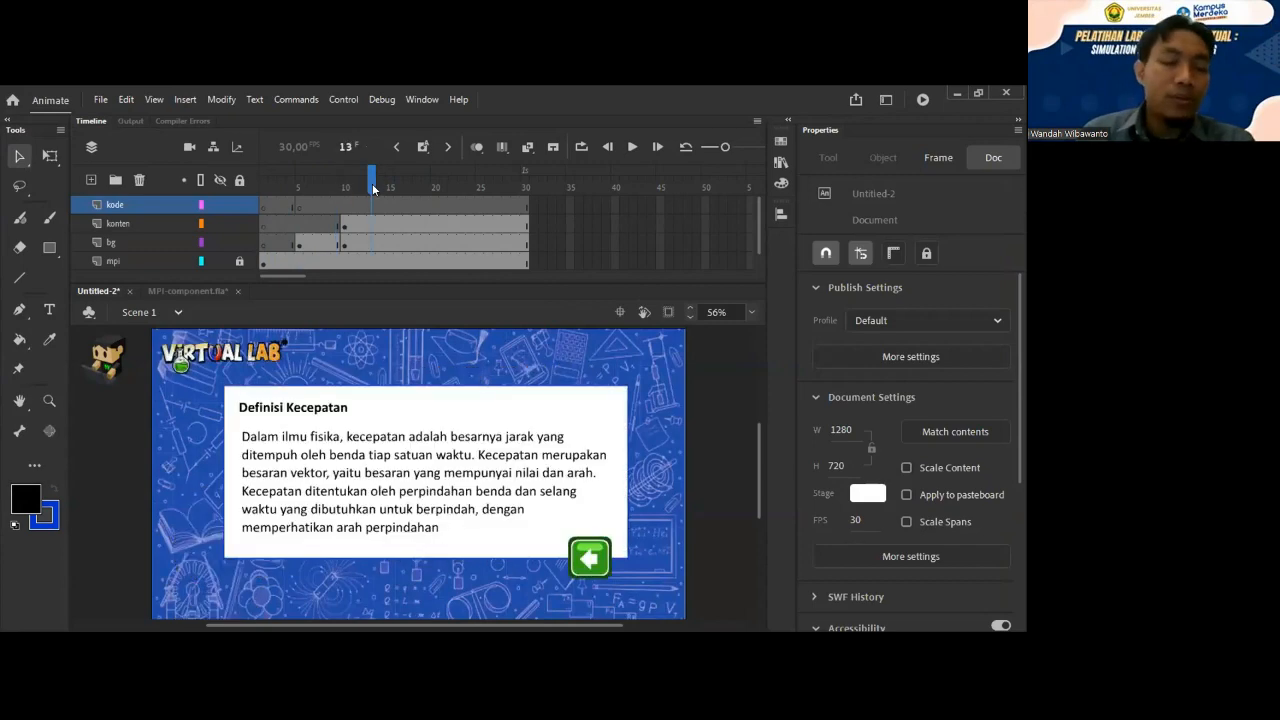
click(300, 188)
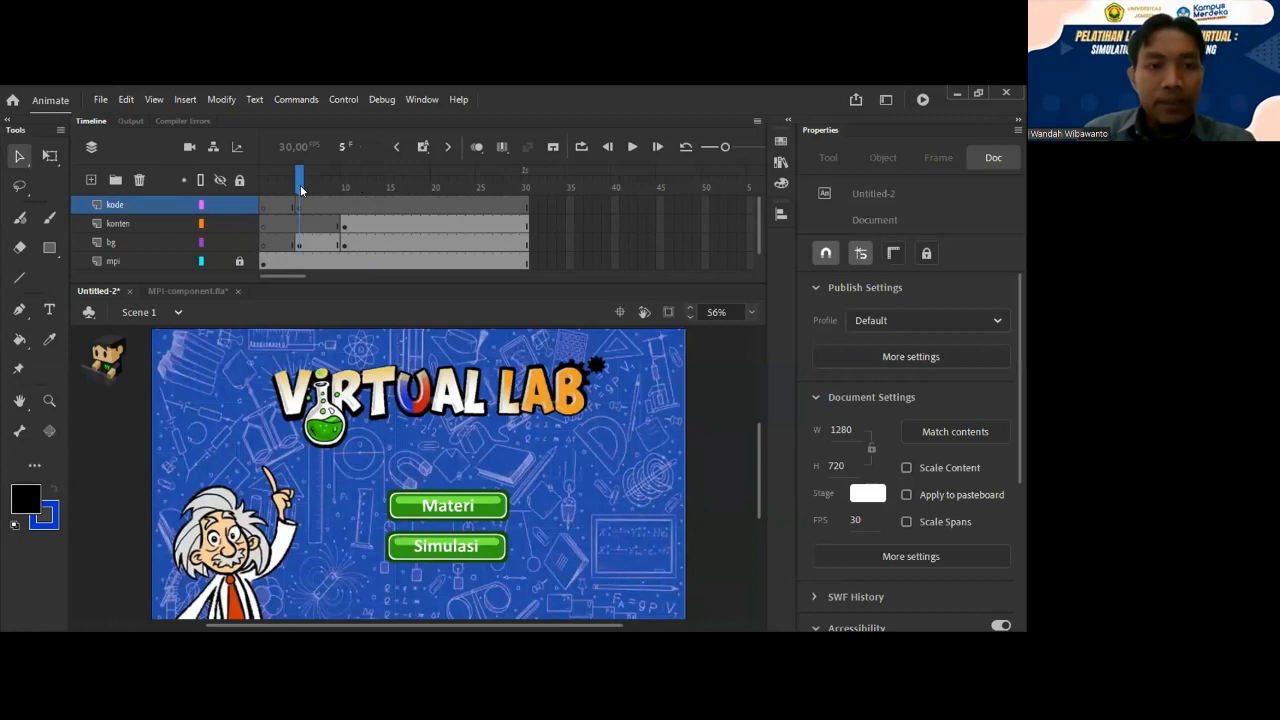
click(301, 207)
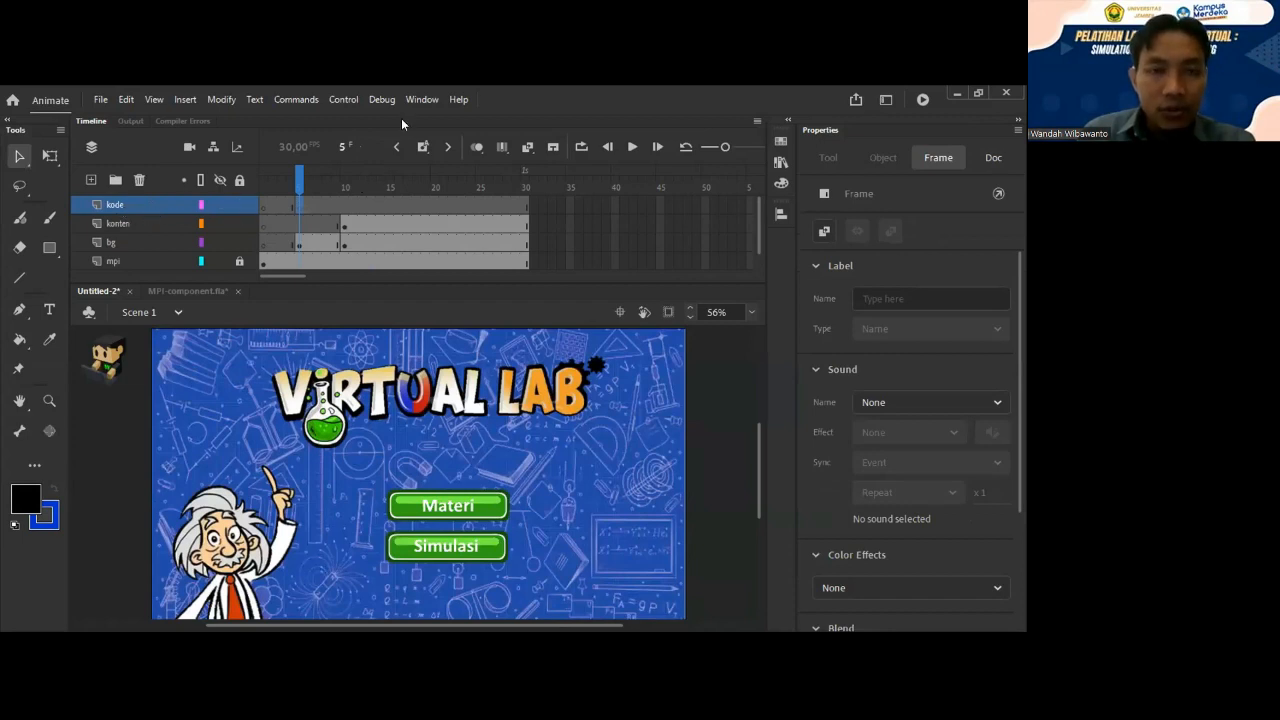
click(421, 98)
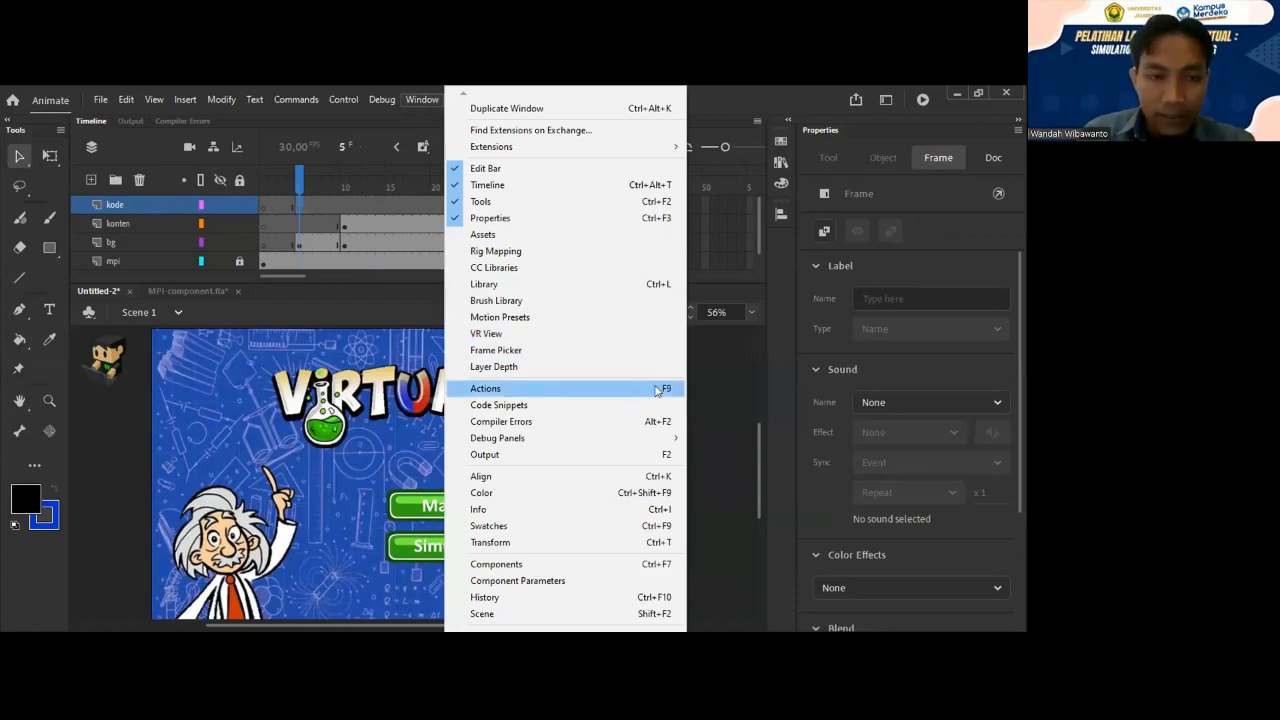
click(657, 390)
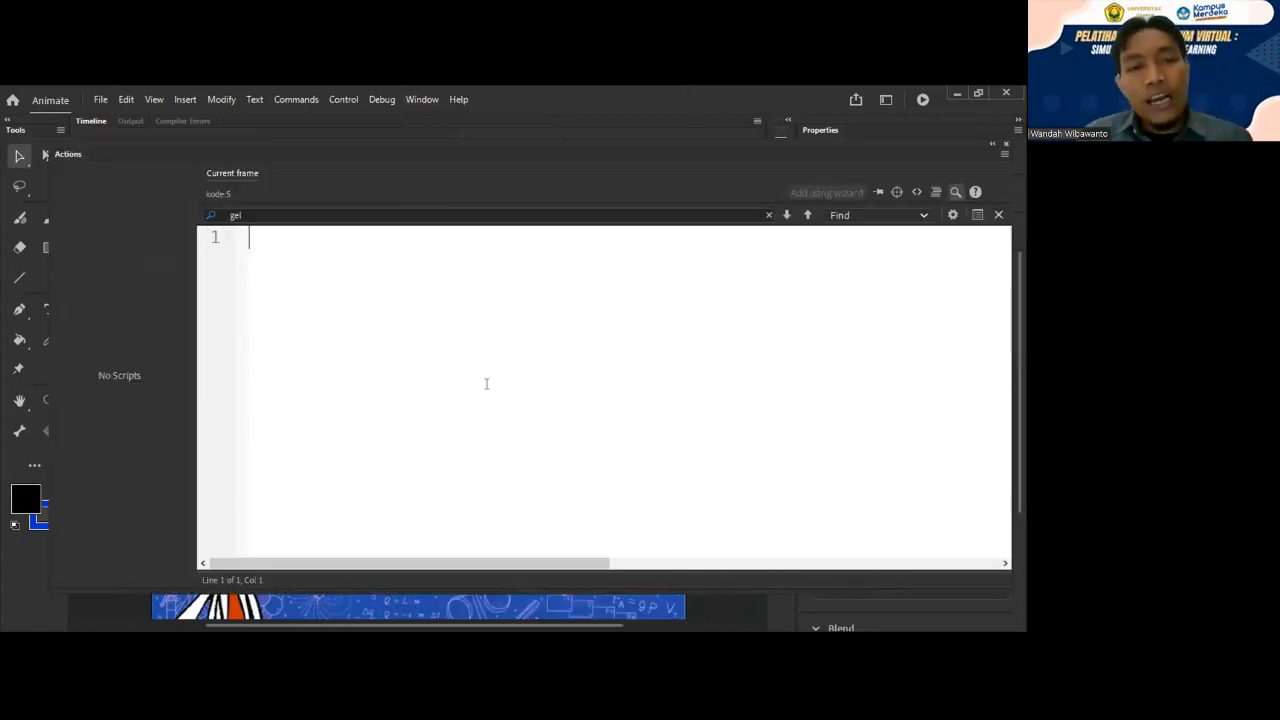
text(stop)
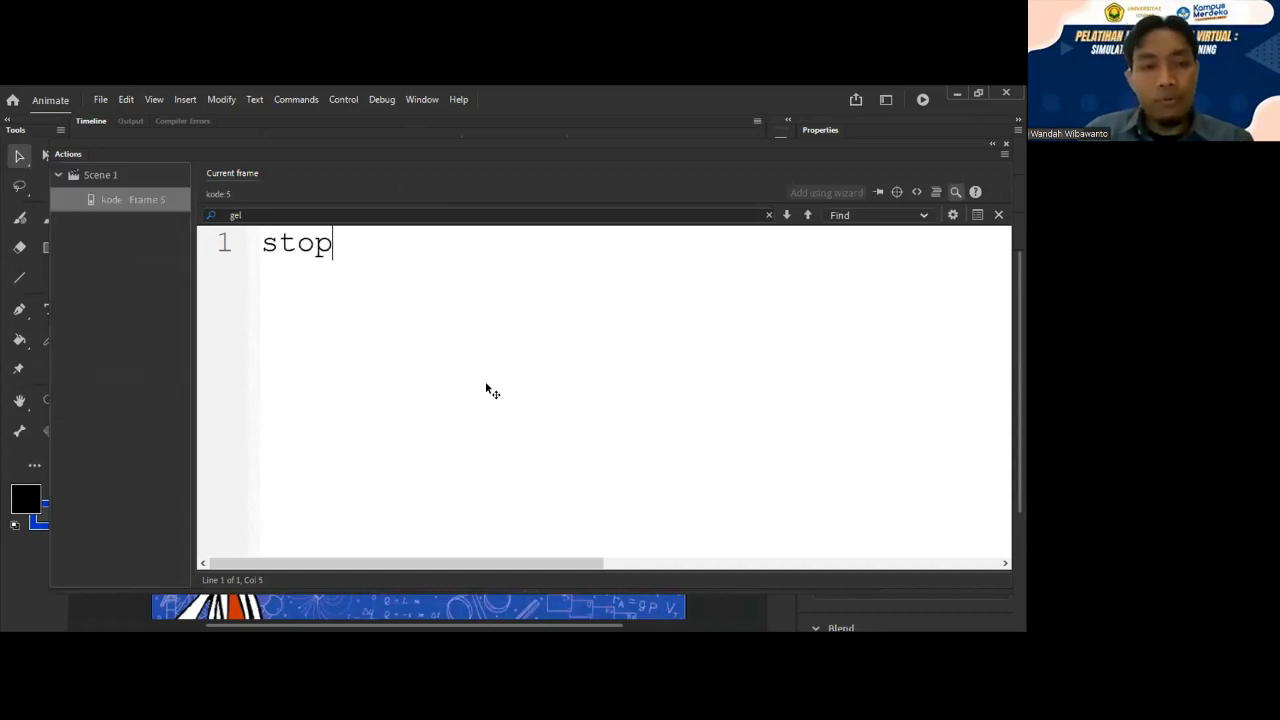
text(();)
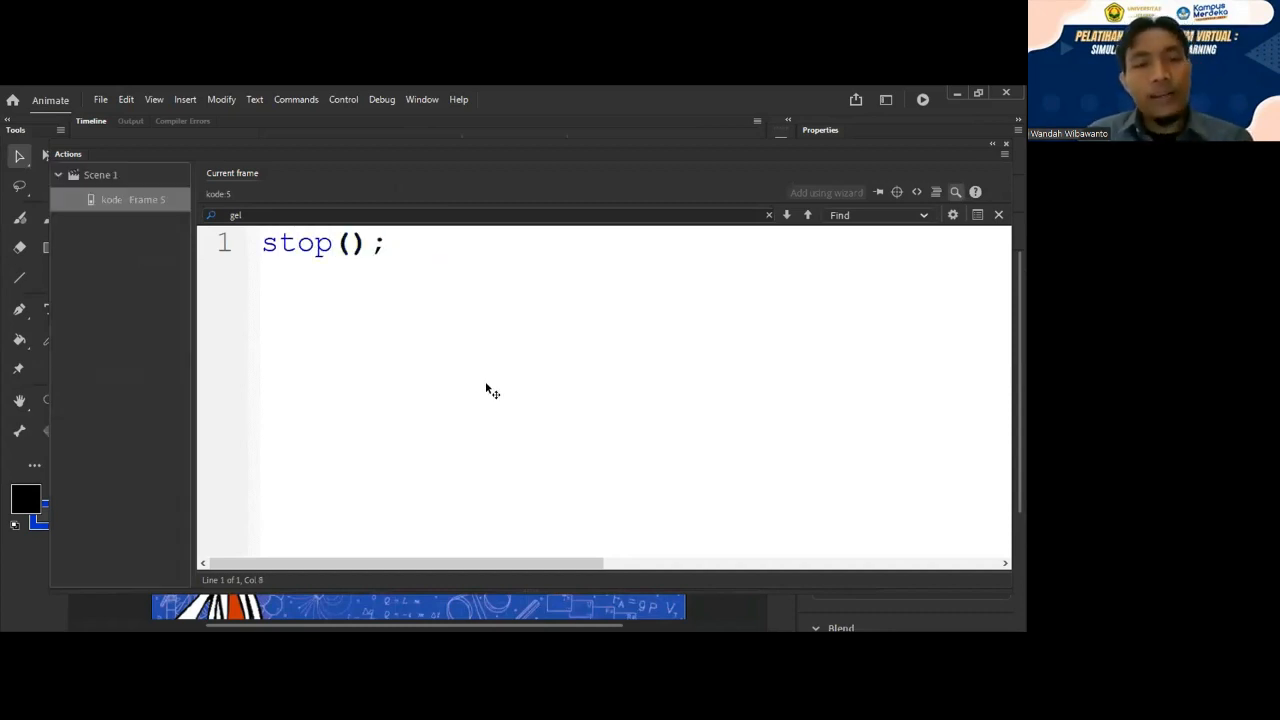
click(367, 244)
drag(367, 244, 439, 288)
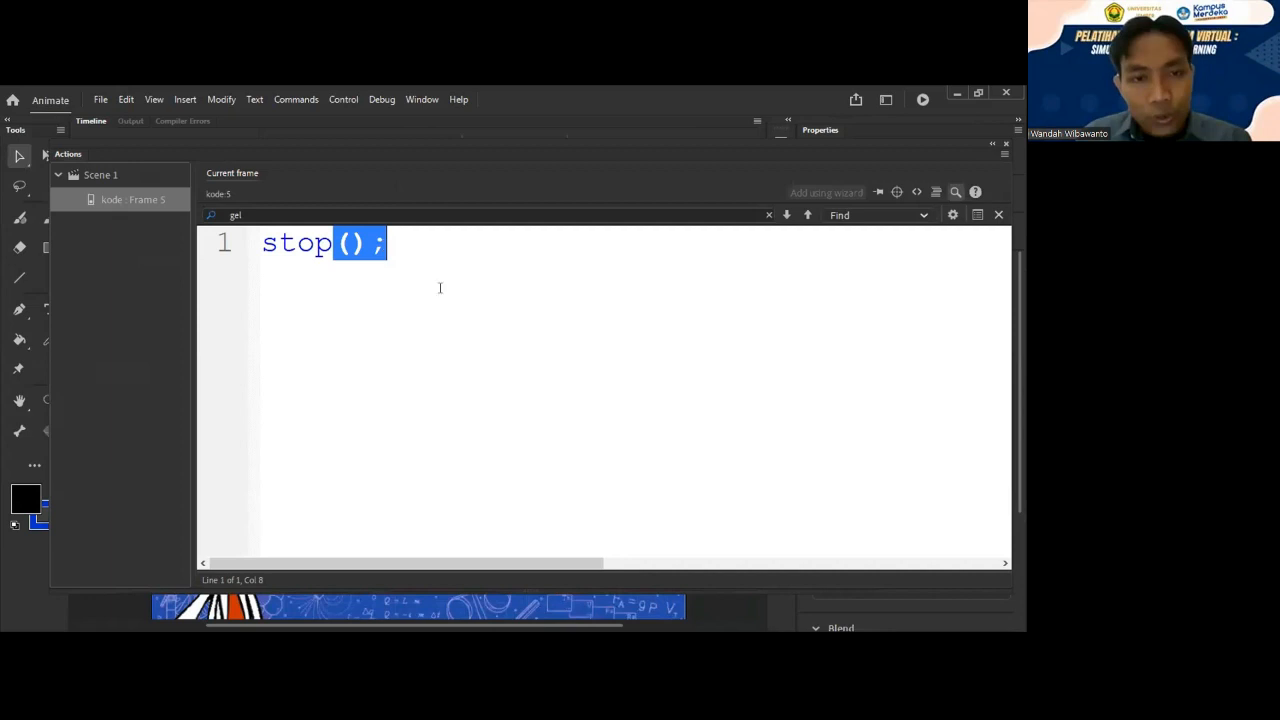
click(538, 365)
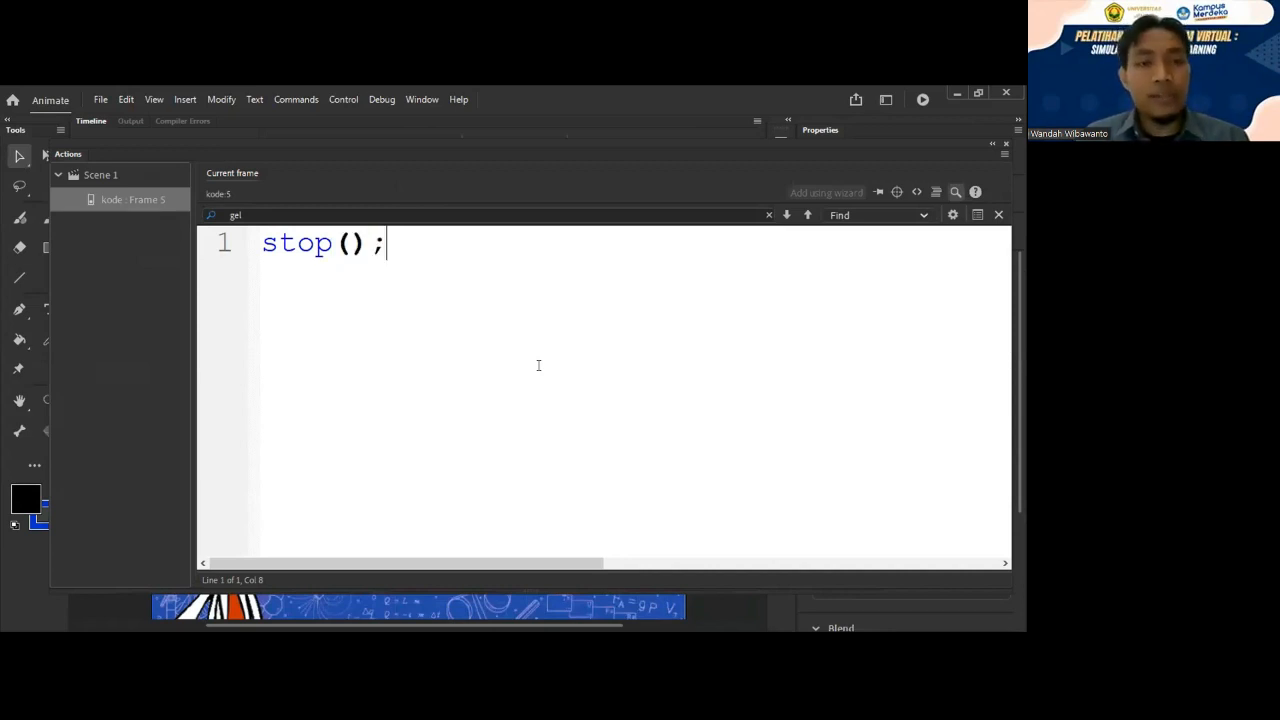
double_click(287, 248)
click(470, 262)
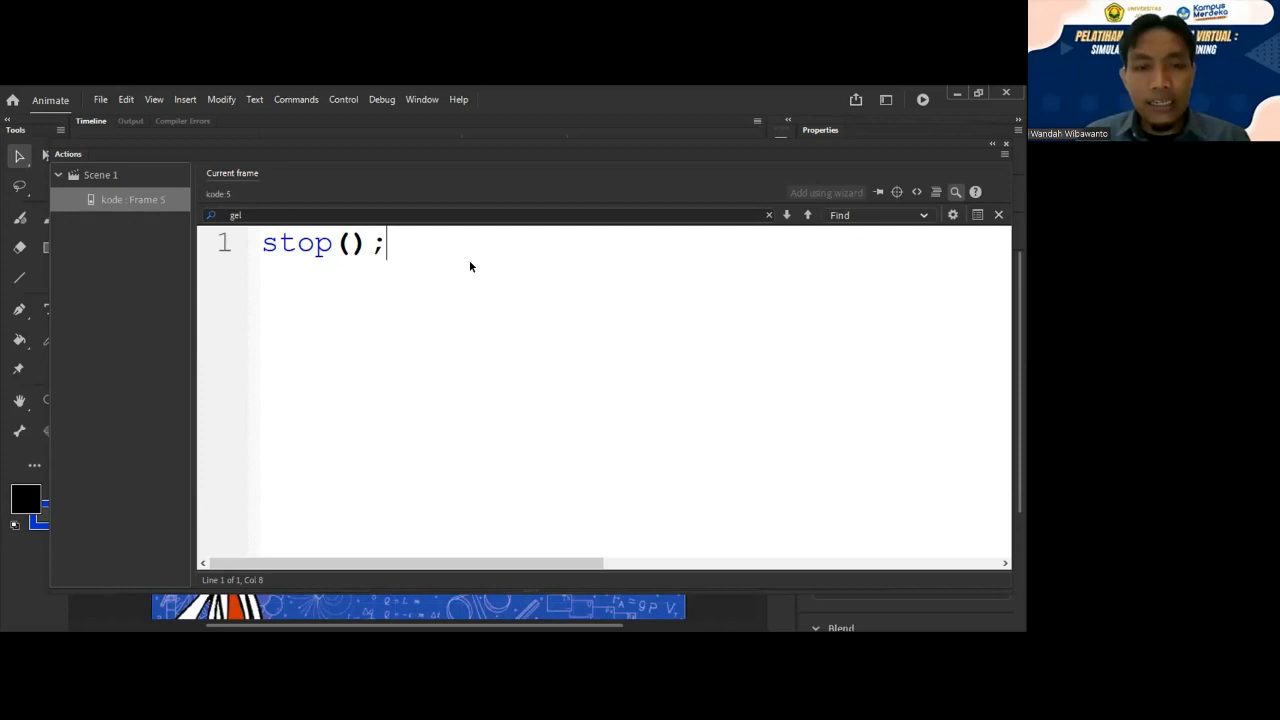
Test the movie with the frame 5 script, and move the smaller preview window over the workspace.
key(ctrl+Return)
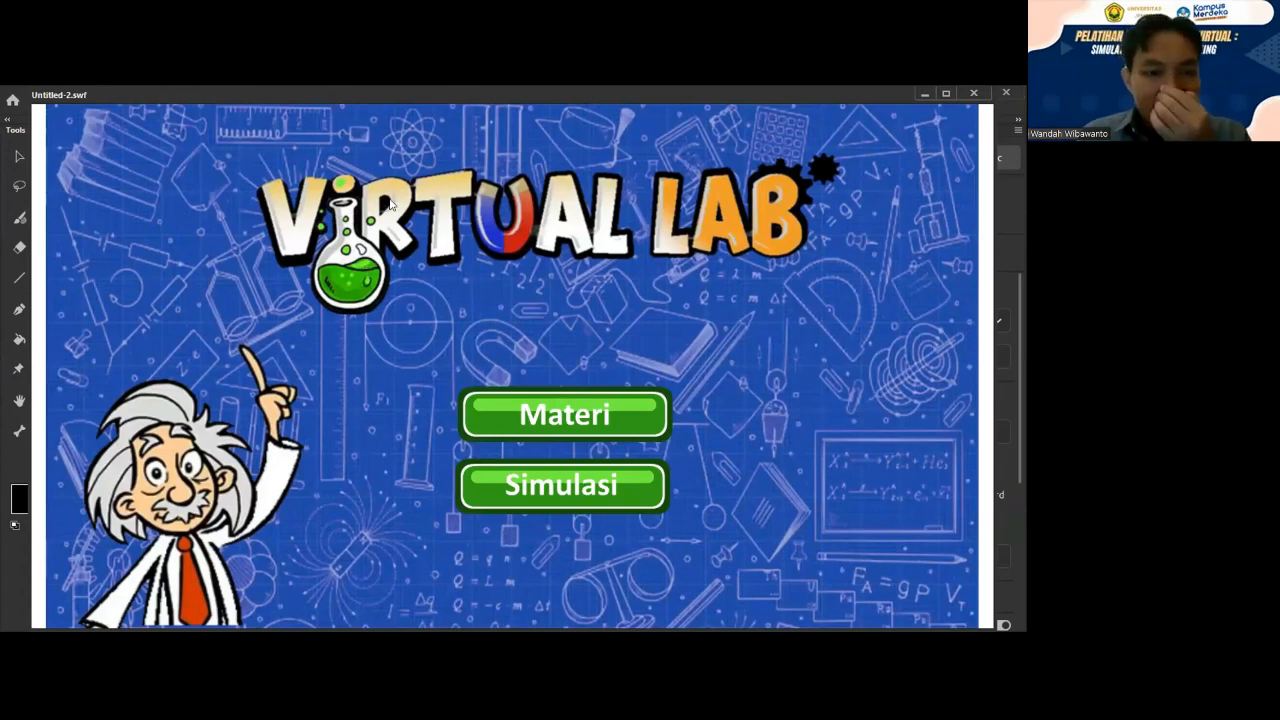
drag(388, 95, 389, 198)
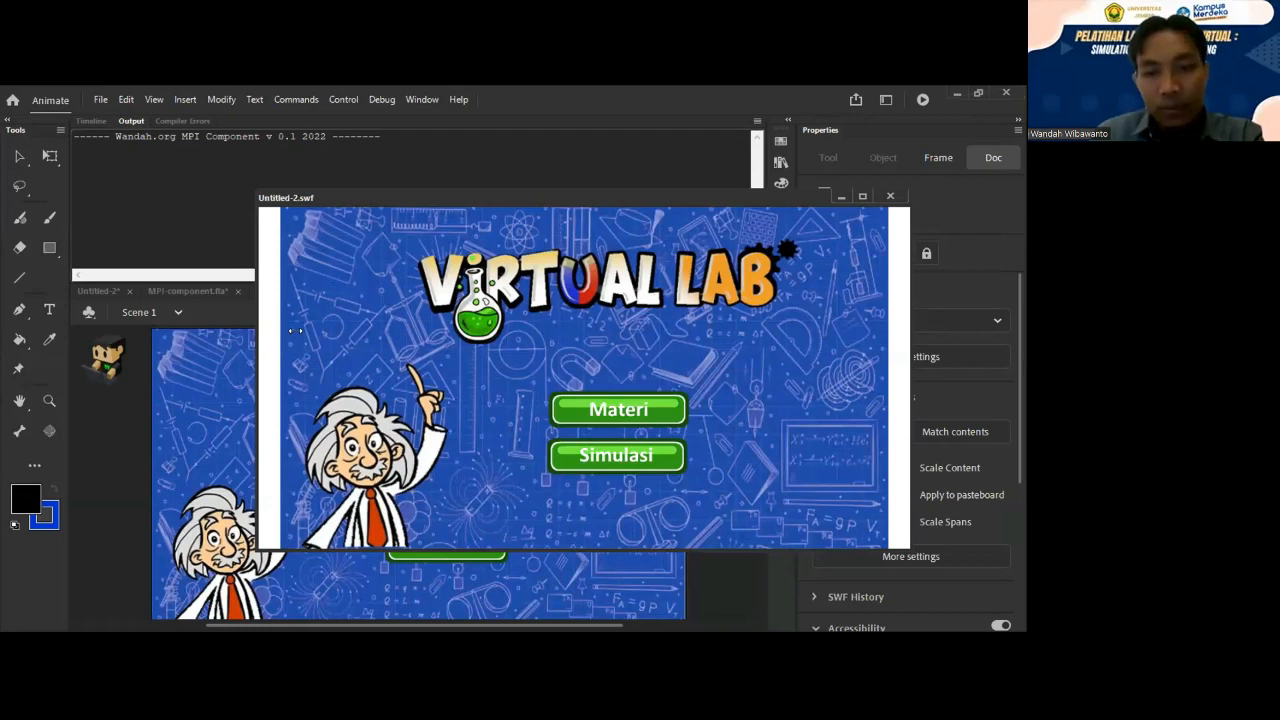
Narrow the movie preview window to the stage width, leave the preview and bring back the timeline.
drag(296, 330, 338, 330)
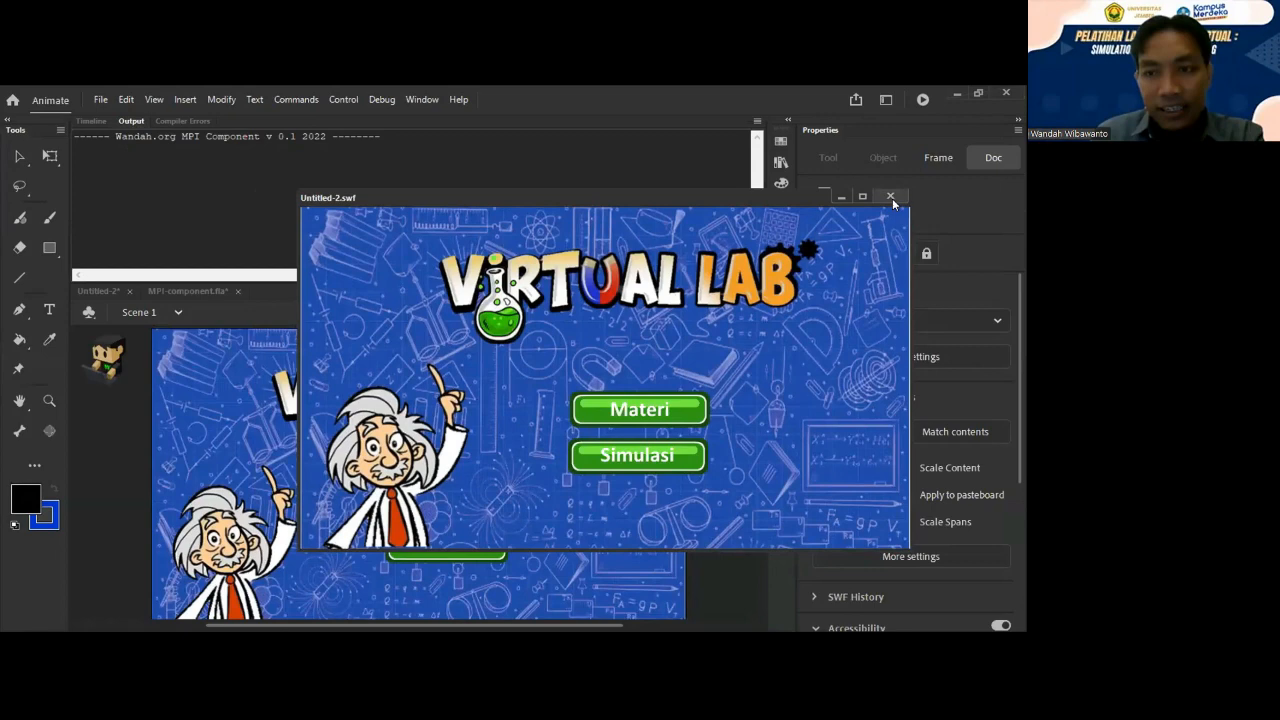
click(101, 121)
click(101, 121)
click(122, 121)
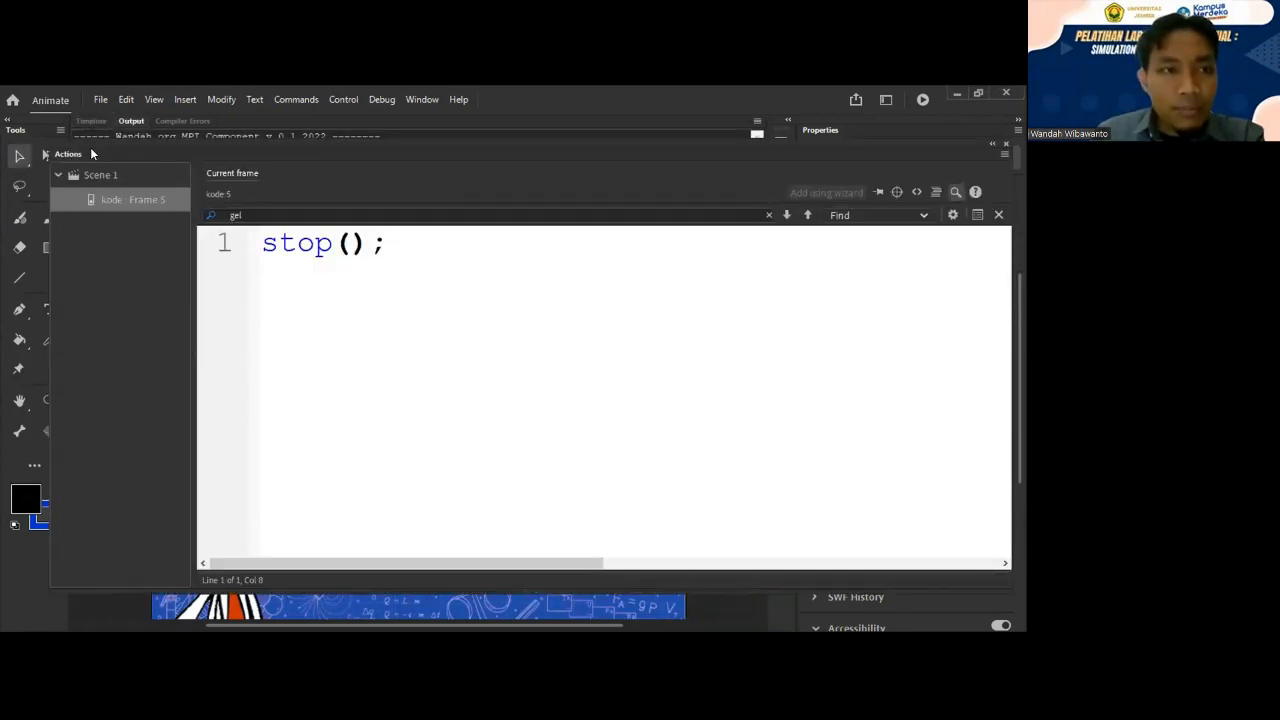
double_click(137, 142)
click(97, 122)
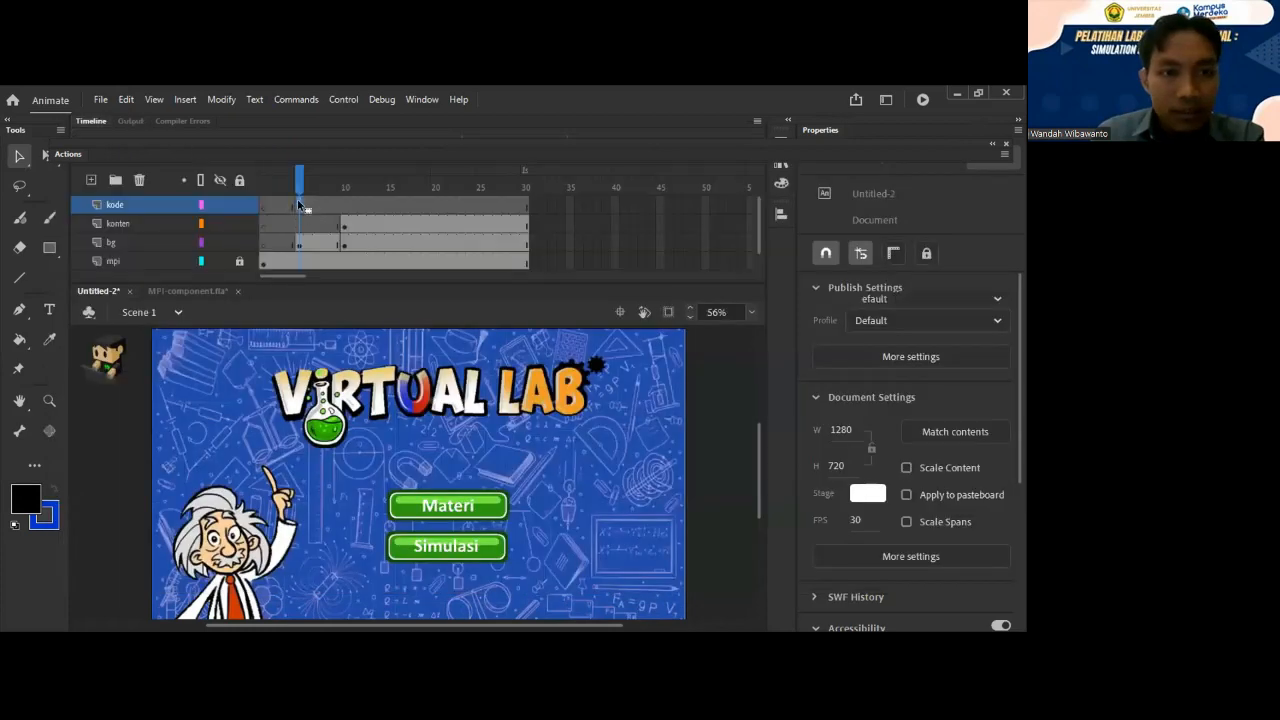
Begin a second line in the kode layer's frame 5 script with mpi.click(.
click(297, 213)
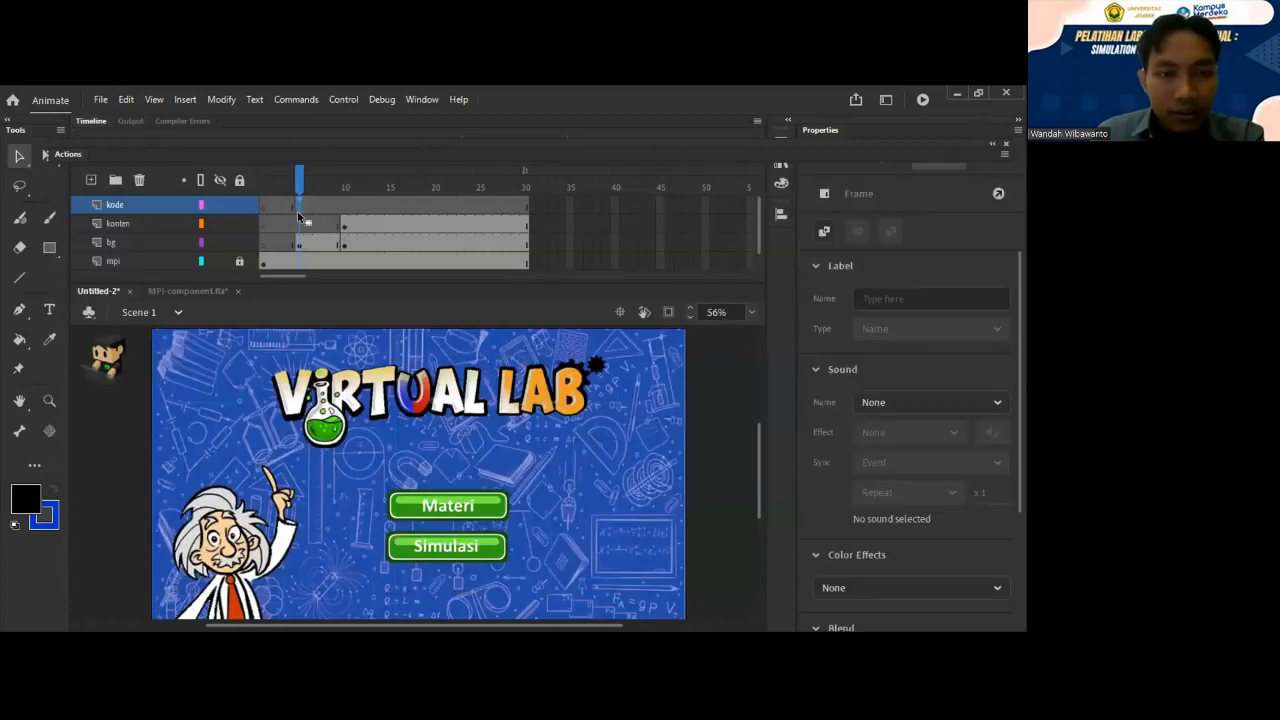
double_click(104, 149)
key(Return)
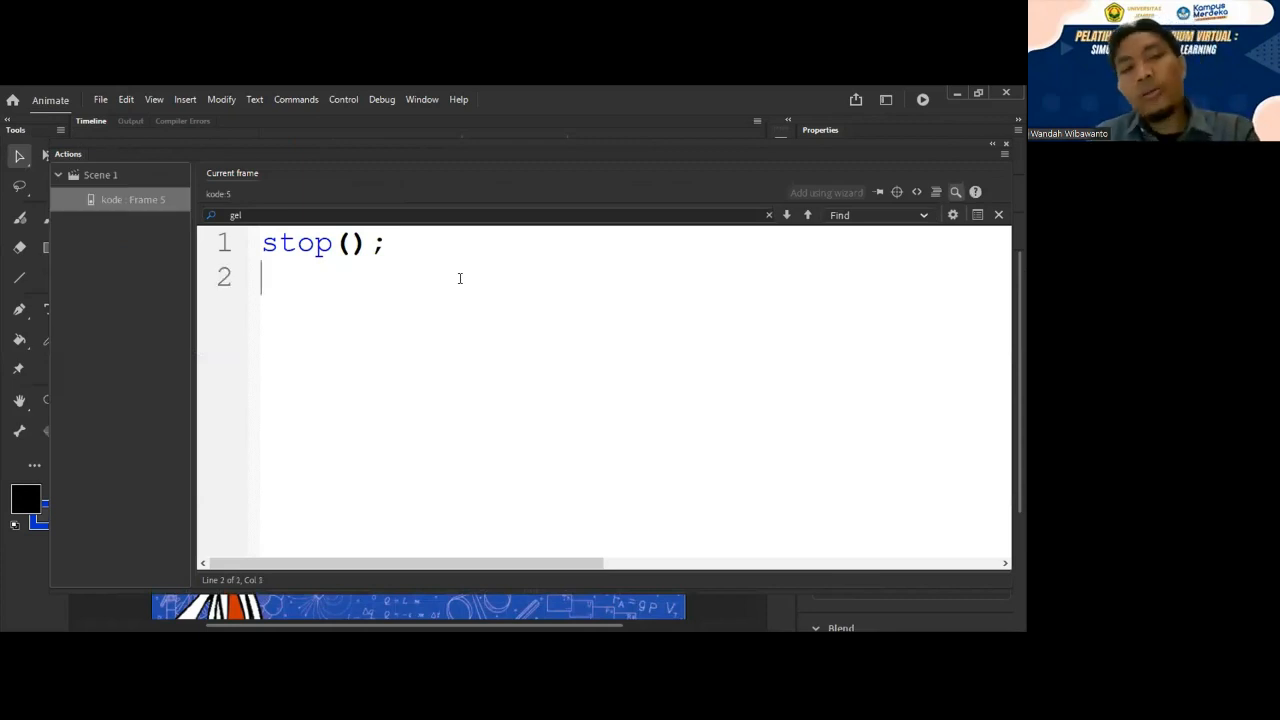
text(mpi.click()
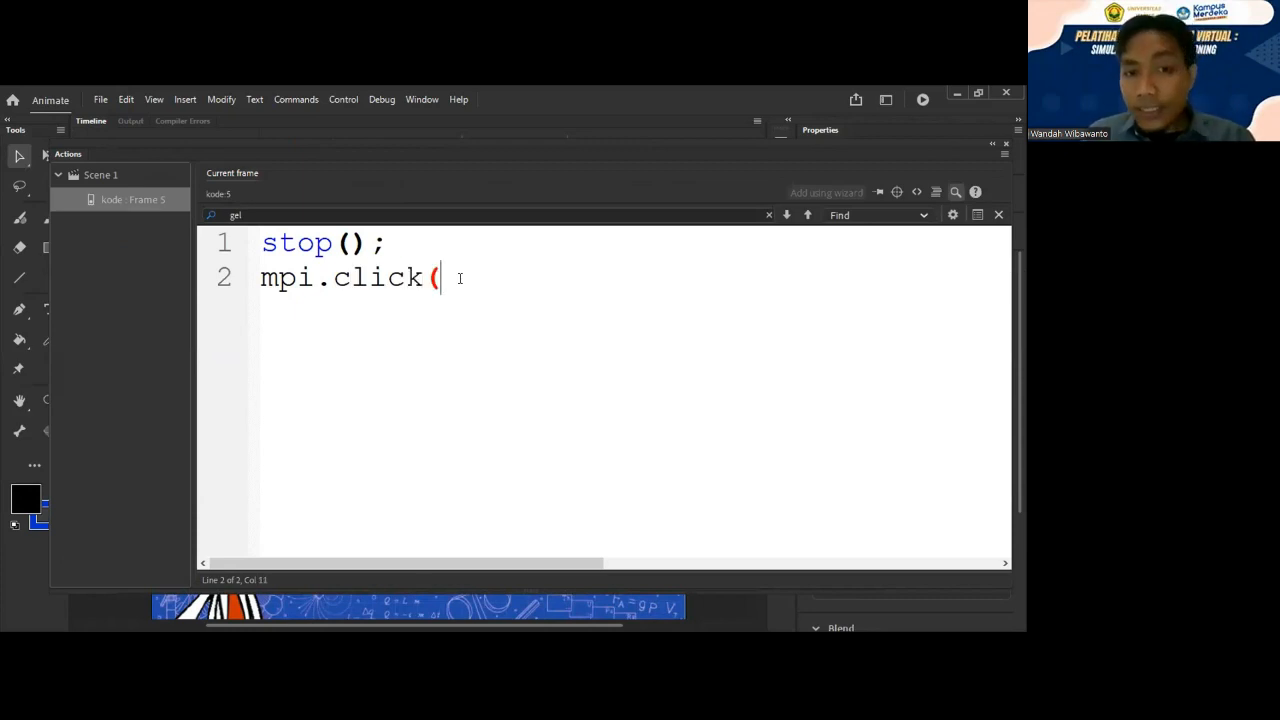
Close the script editor and give the Materi button on the stage the instance name materi.
click(66, 156)
click(450, 508)
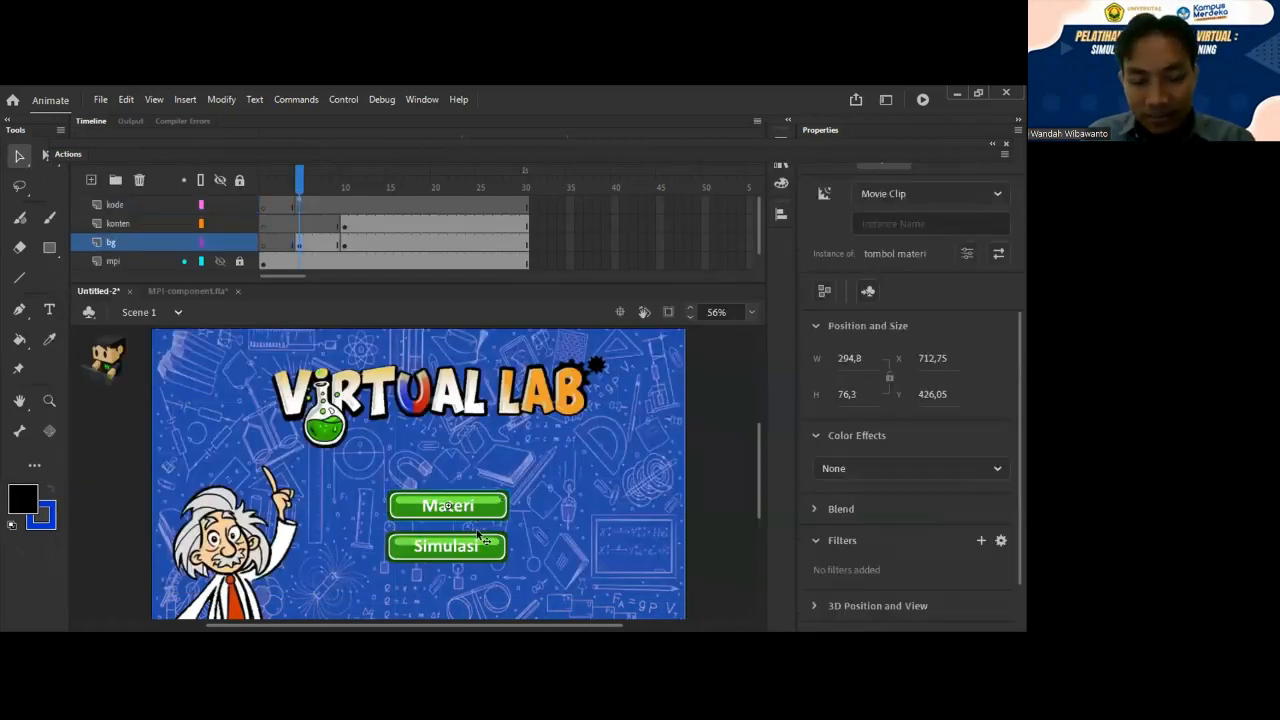
click(1006, 145)
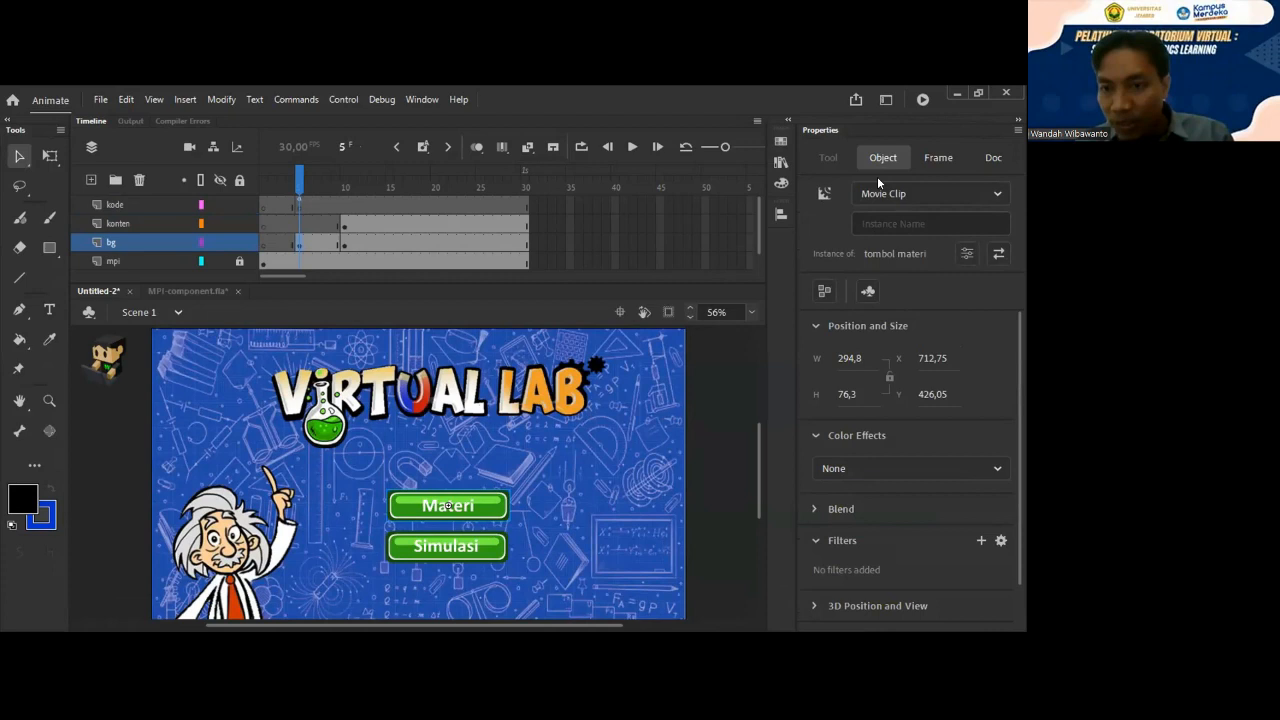
click(708, 505)
click(347, 341)
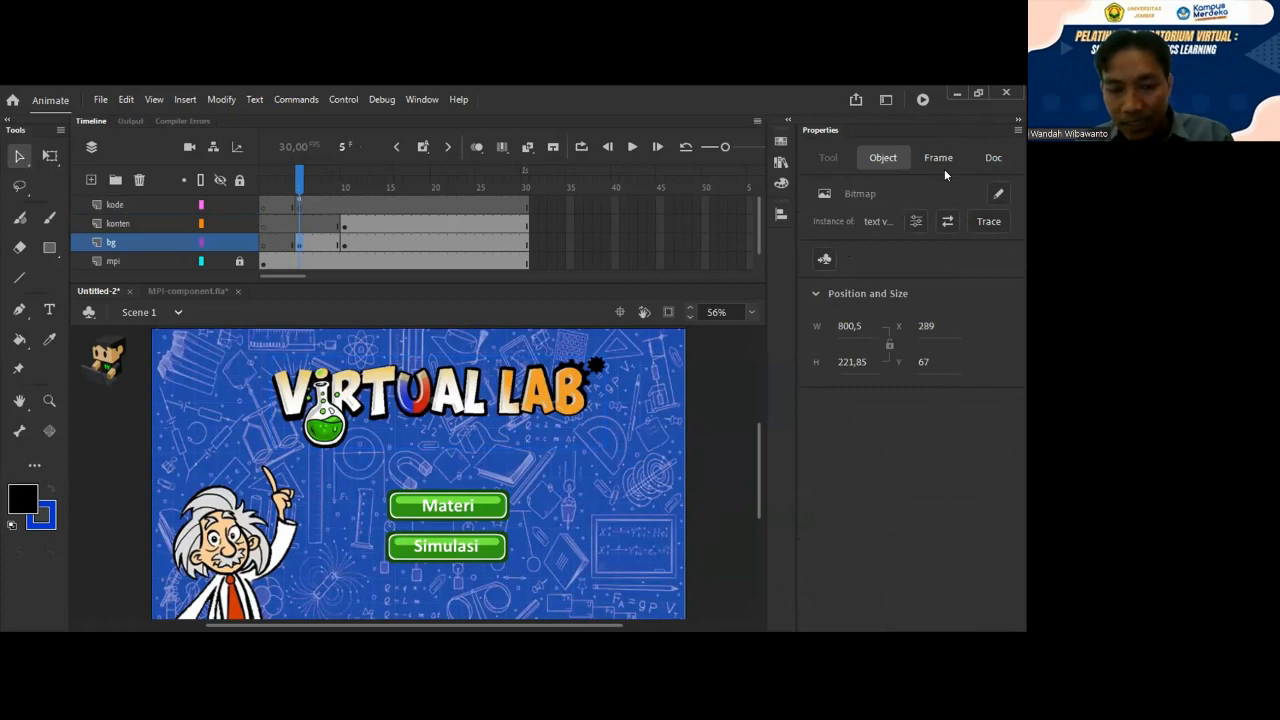
click(487, 503)
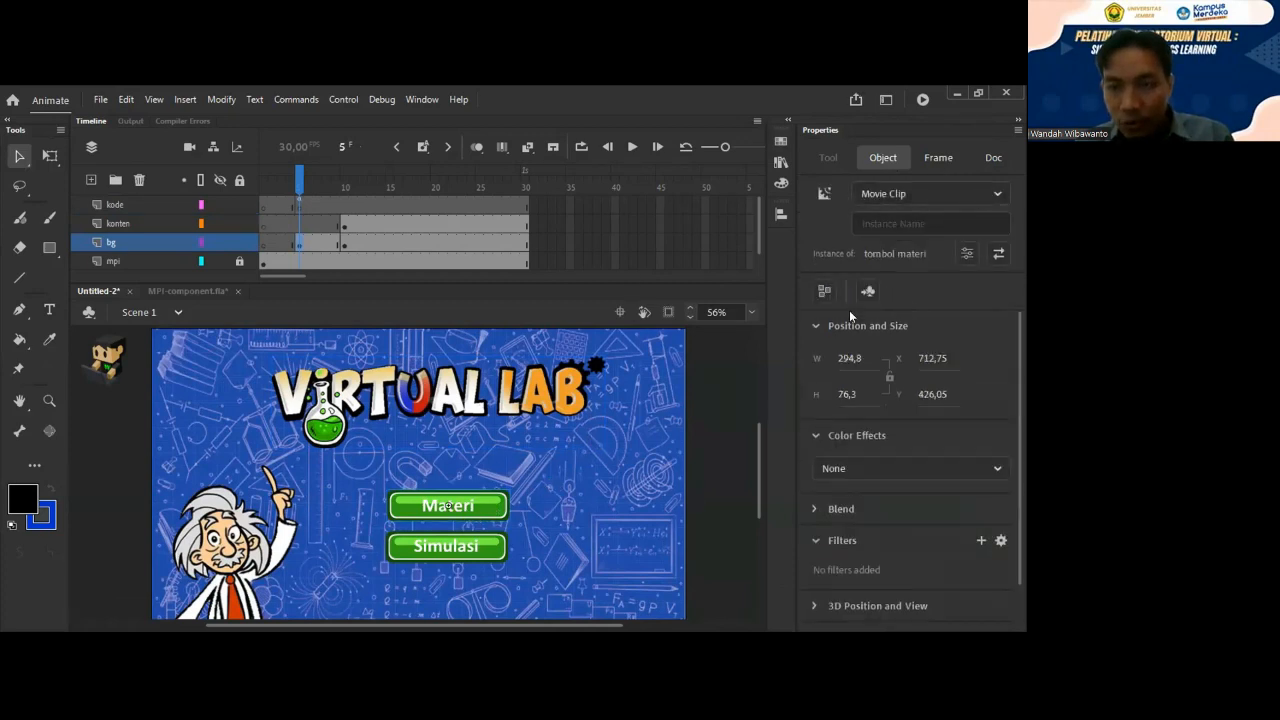
click(897, 224)
text(materi)
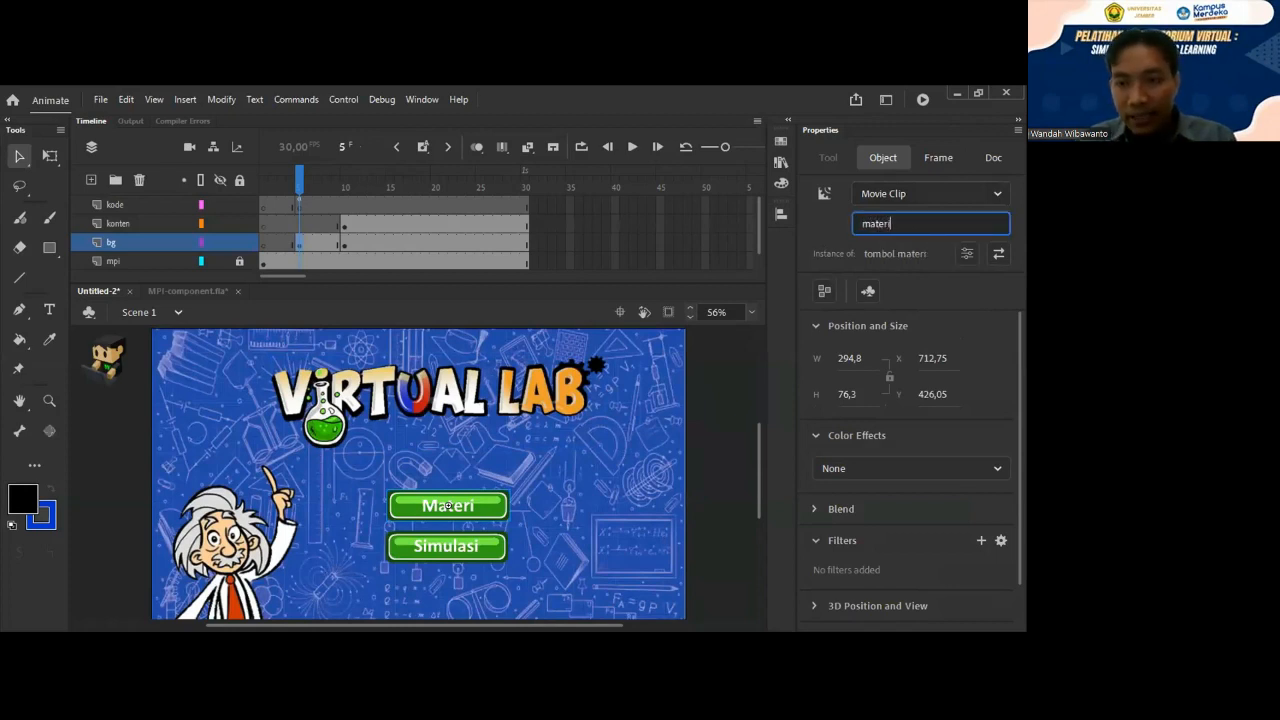
key(Return)
key(Return)
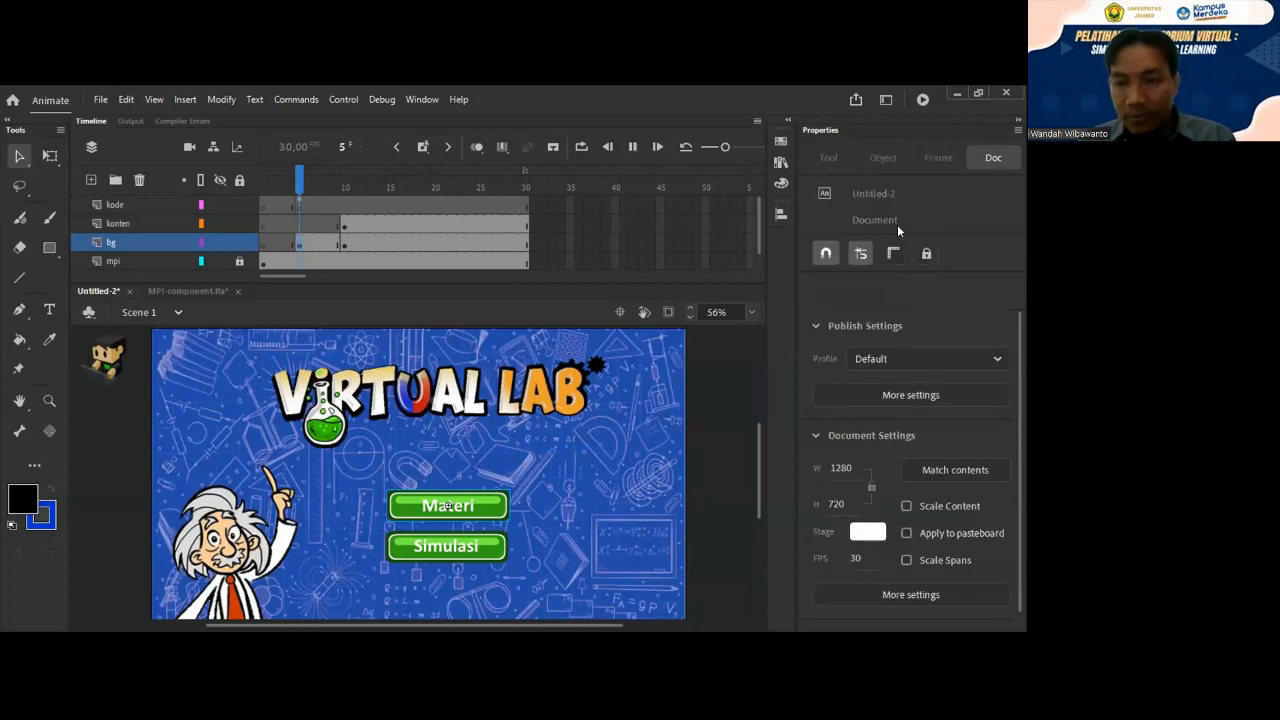
Give the Simulasi button the instance name simulasi, and check the instance names of both menu buttons.
click(299, 204)
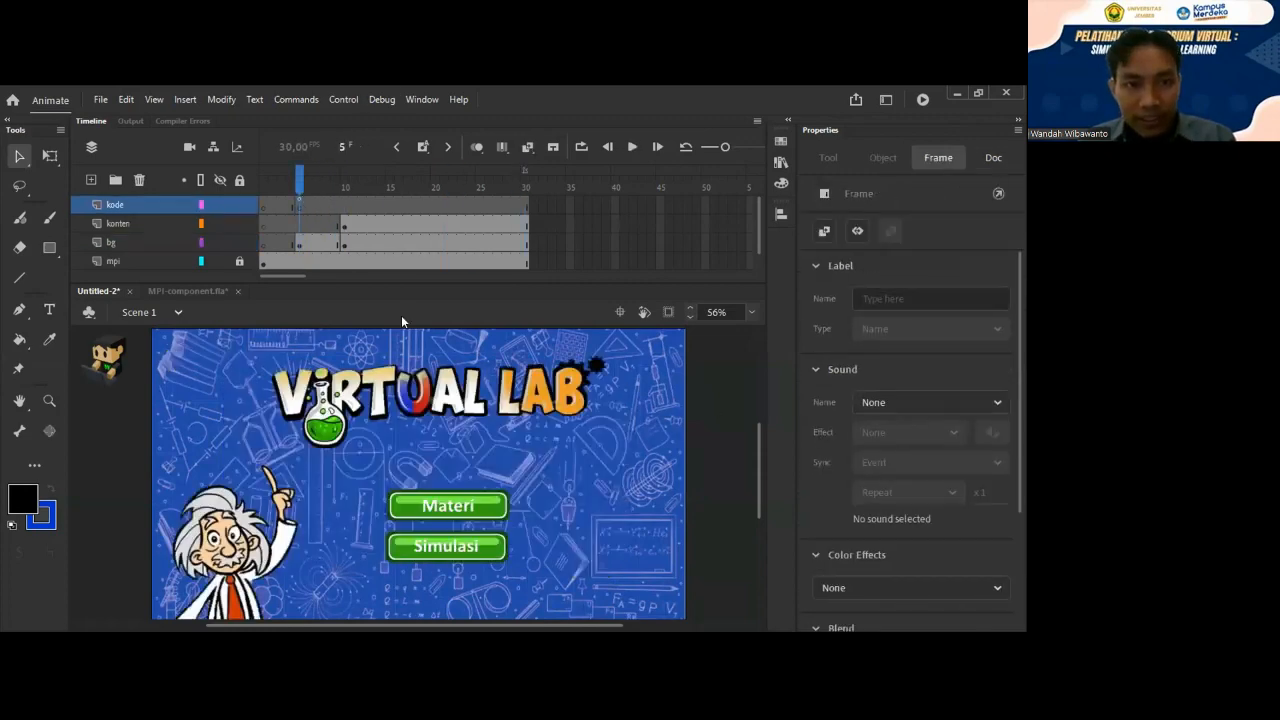
click(502, 513)
click(896, 226)
click(467, 555)
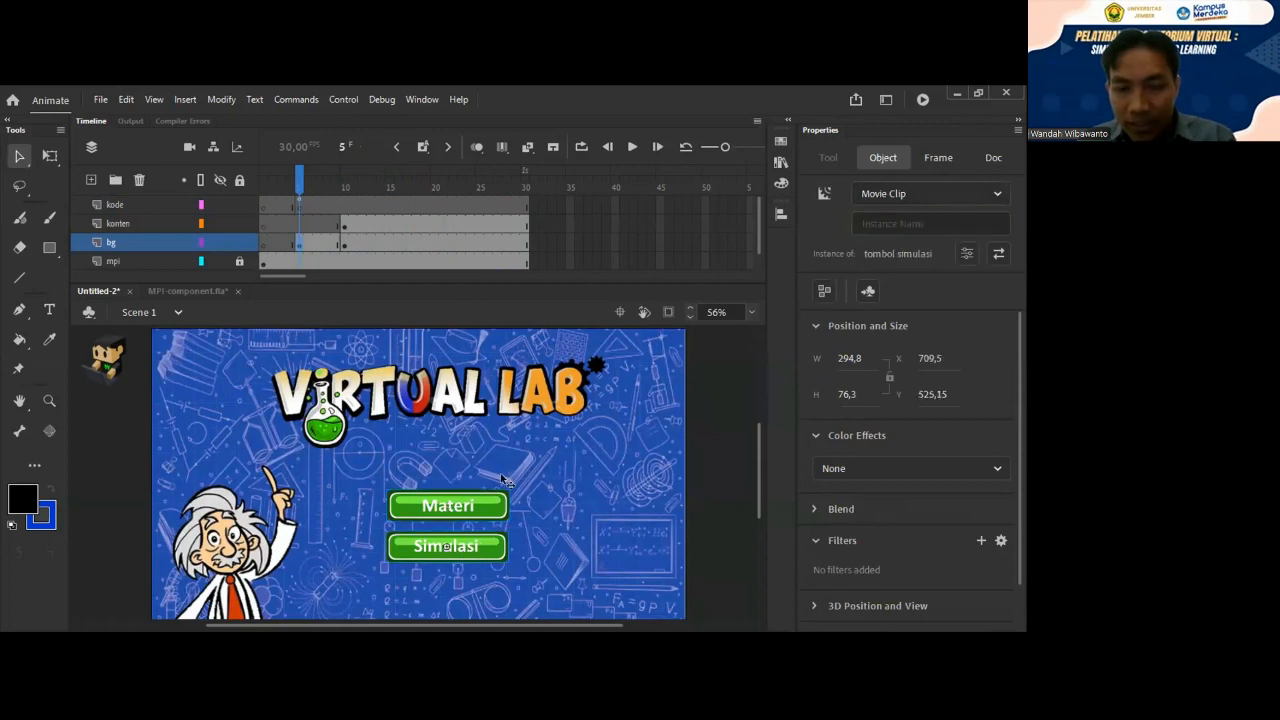
click(869, 222)
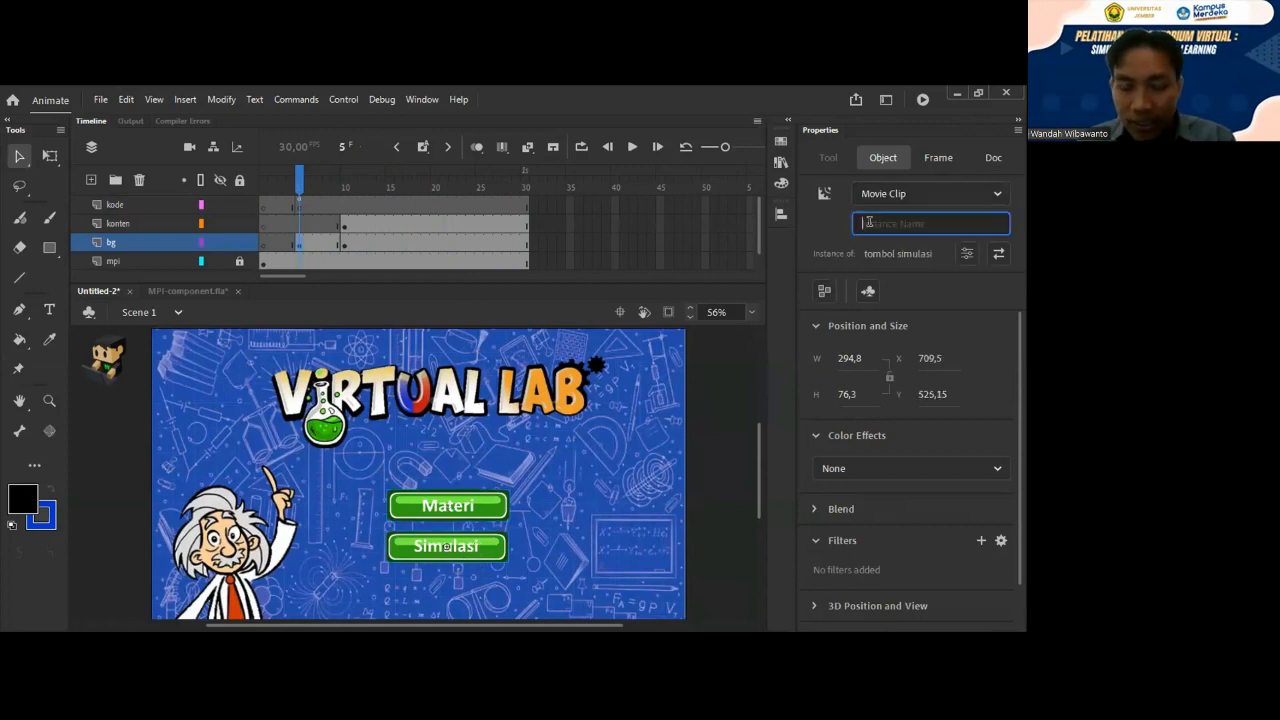
text(simulasi)
key(Return)
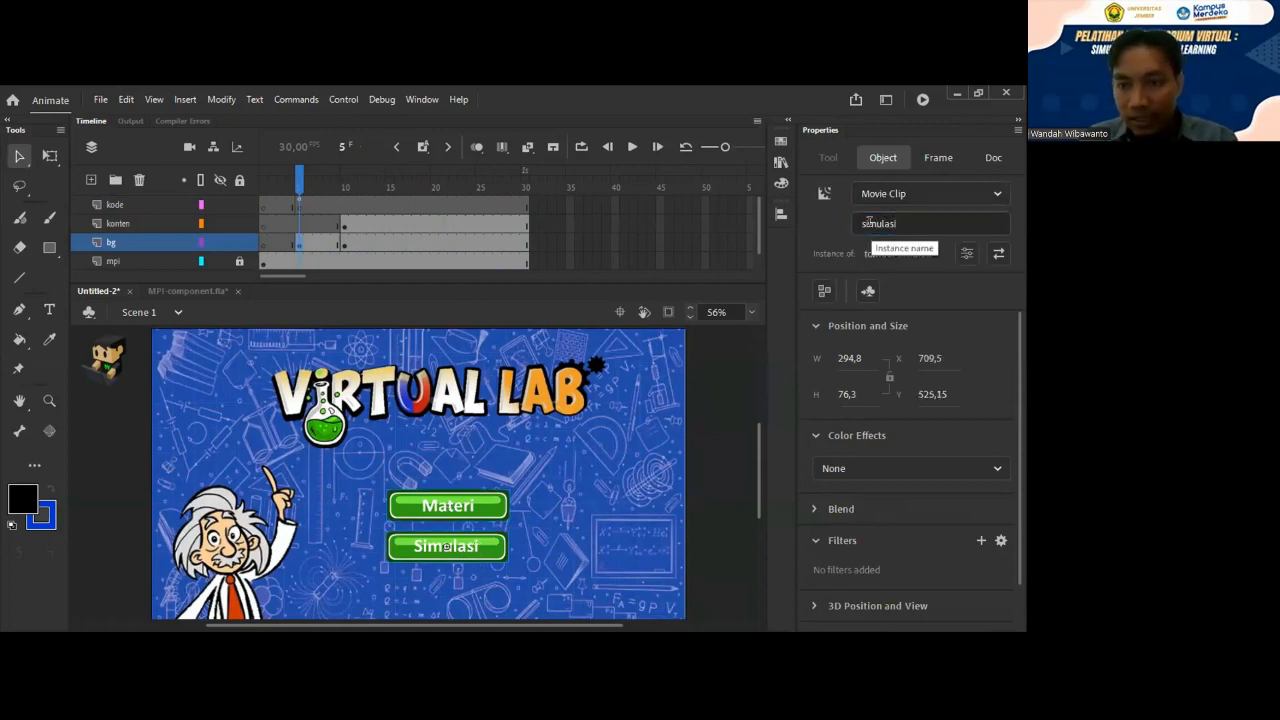
click(488, 510)
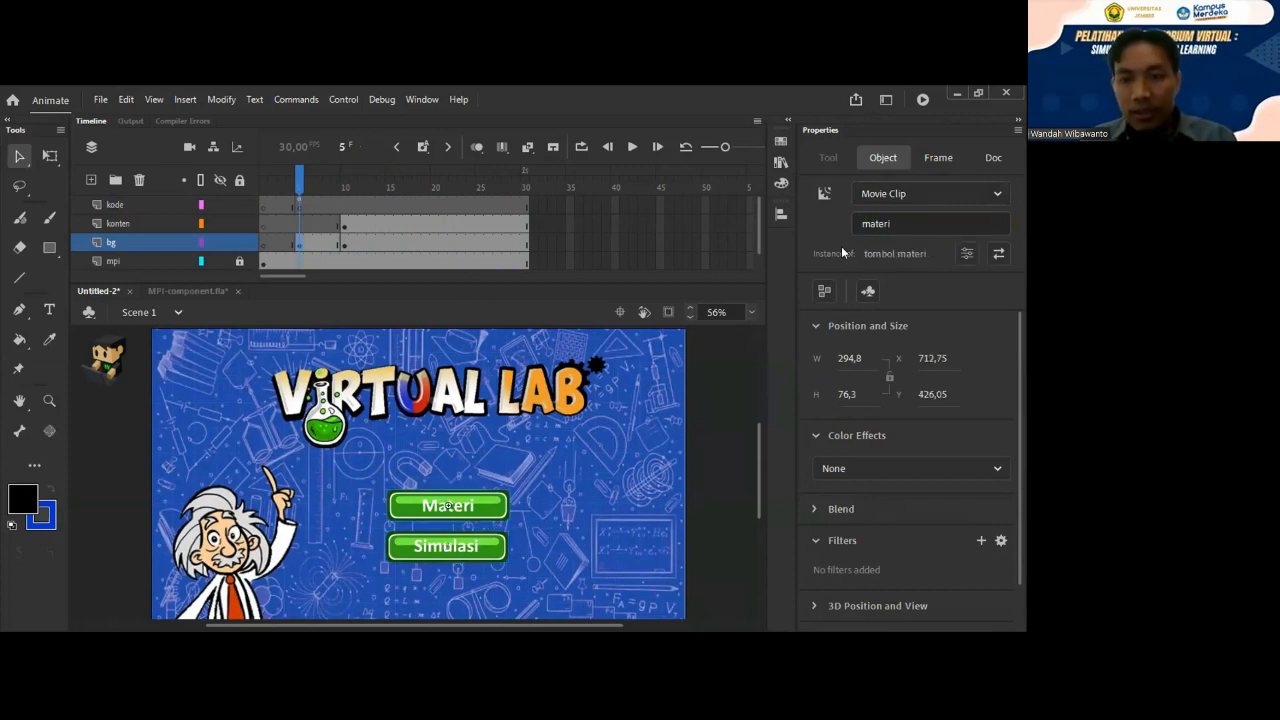
click(478, 556)
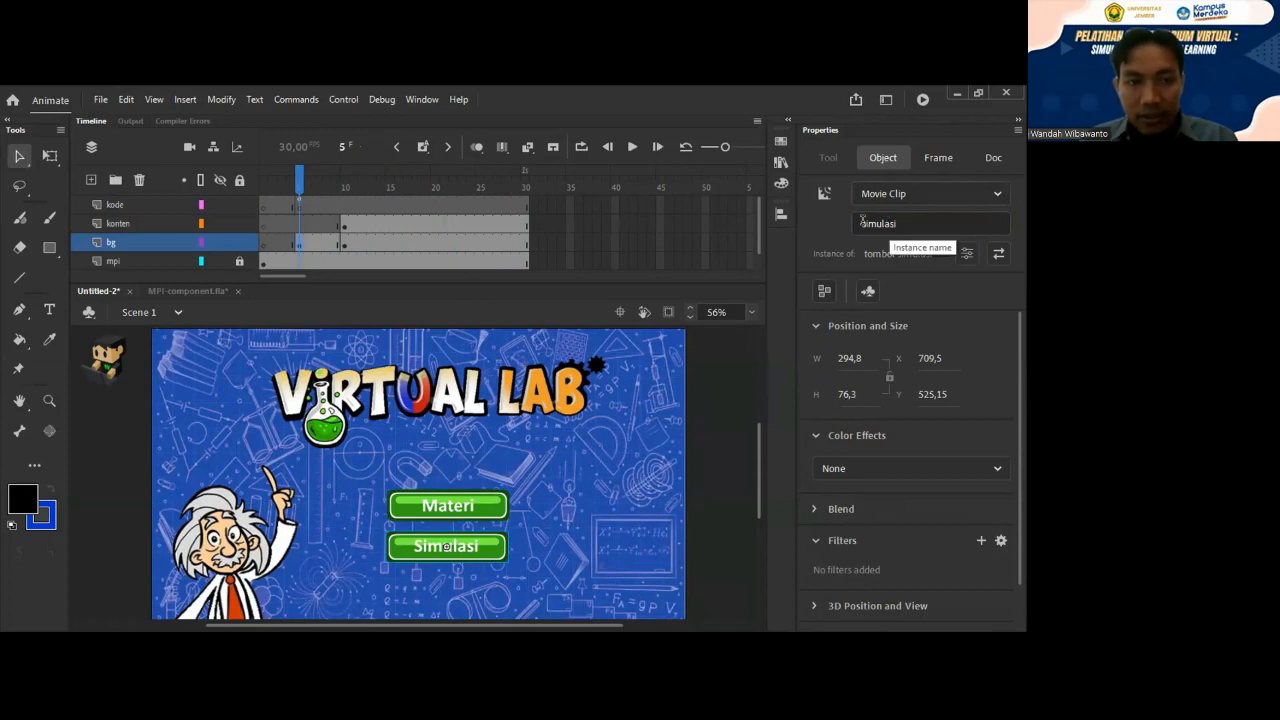
Complete line 2 of the kode layer's frame 5 script as mpi.click("materi", 10);.
click(301, 204)
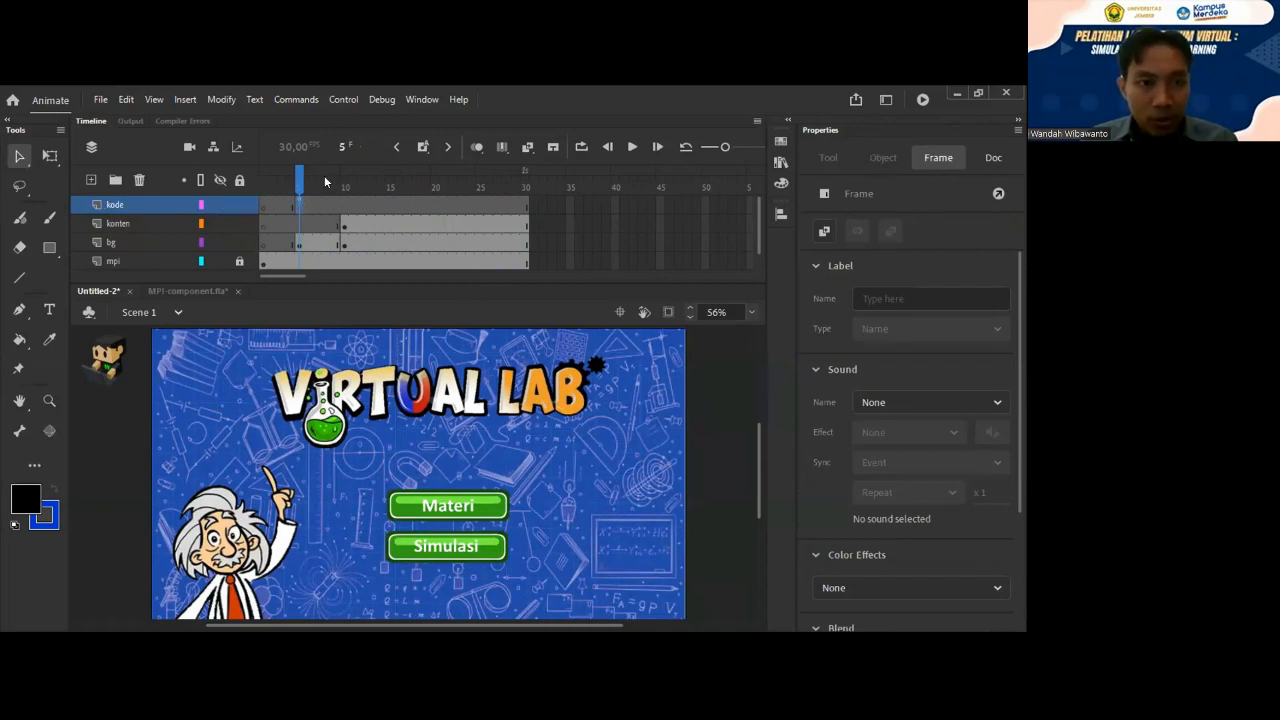
click(420, 101)
click(505, 390)
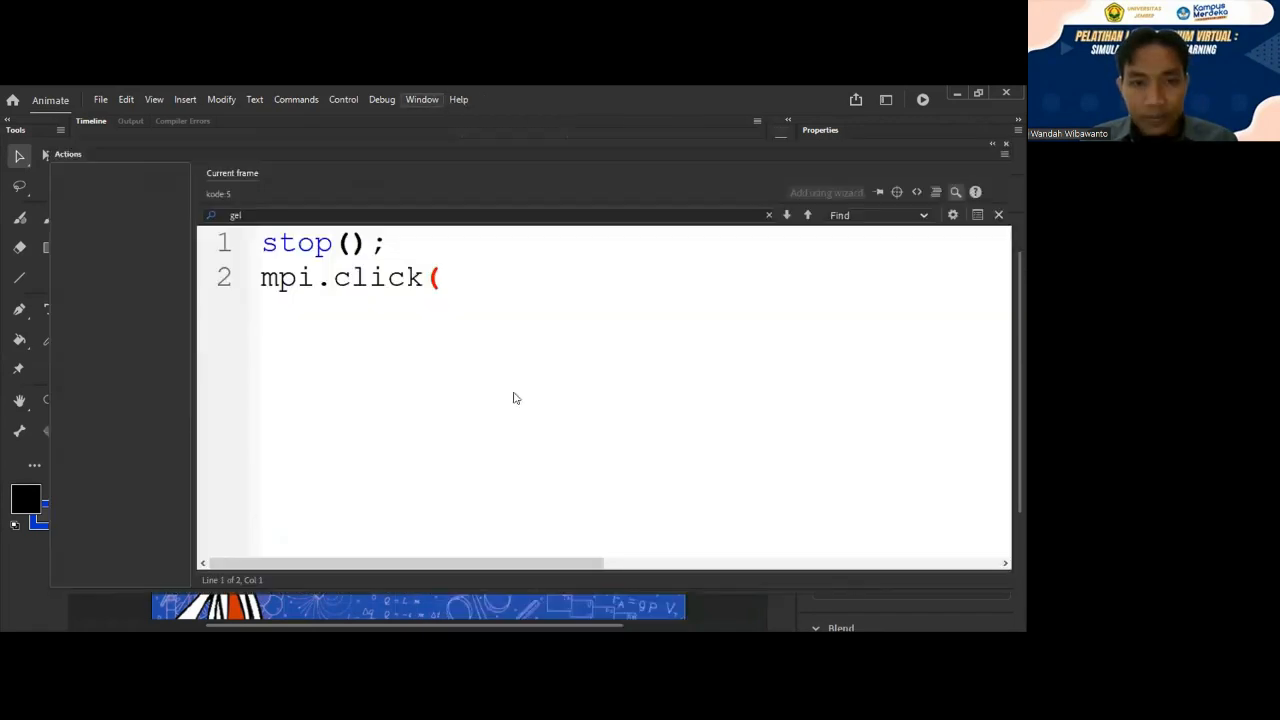
click(476, 286)
text(")
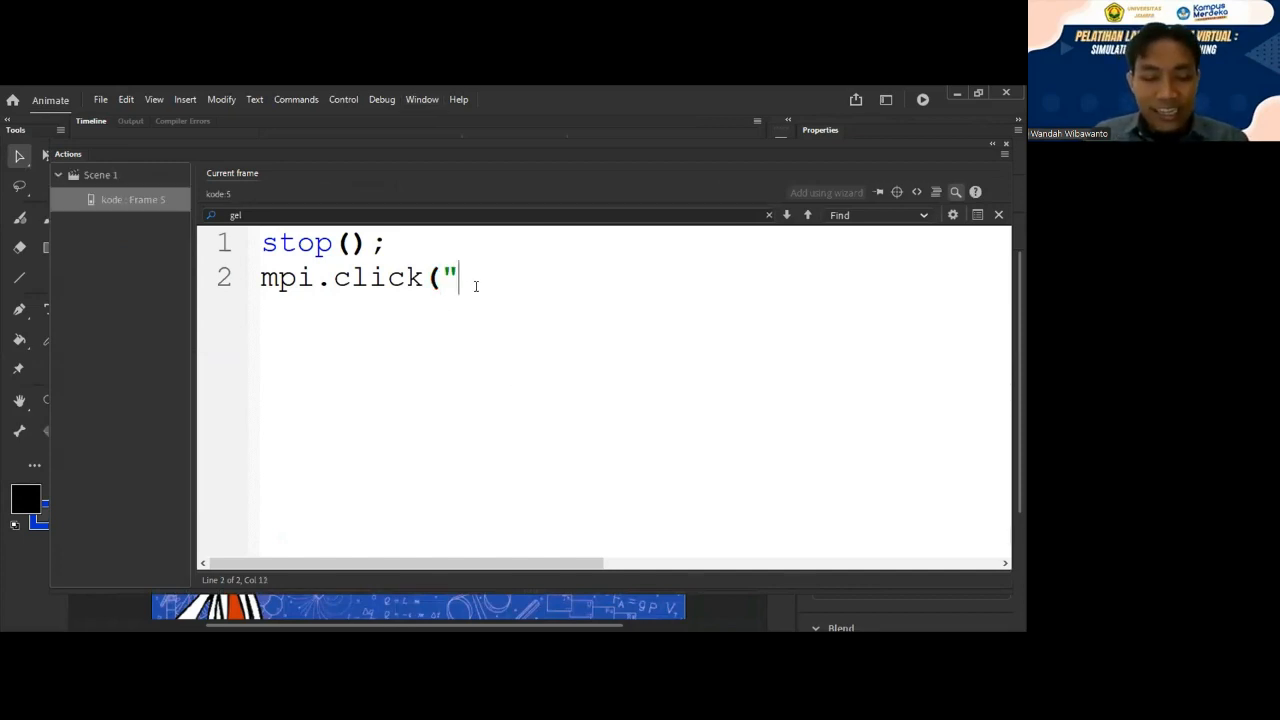
text("materi)
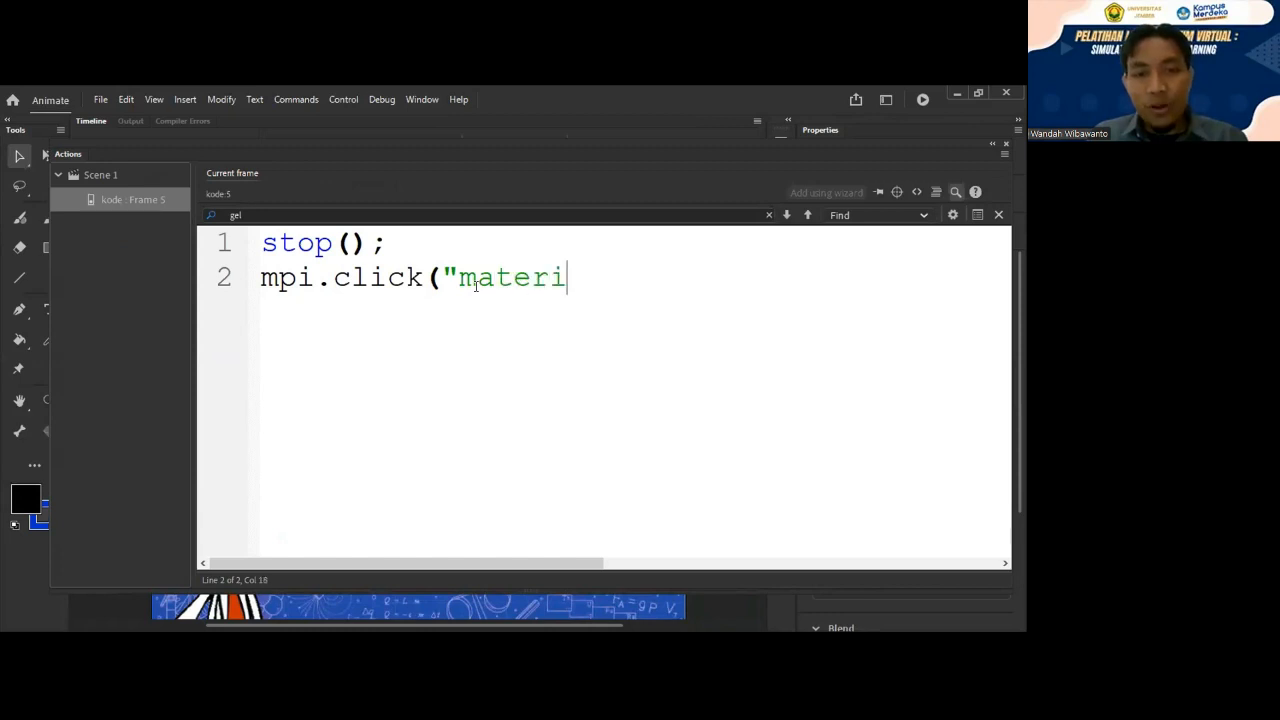
text(",)
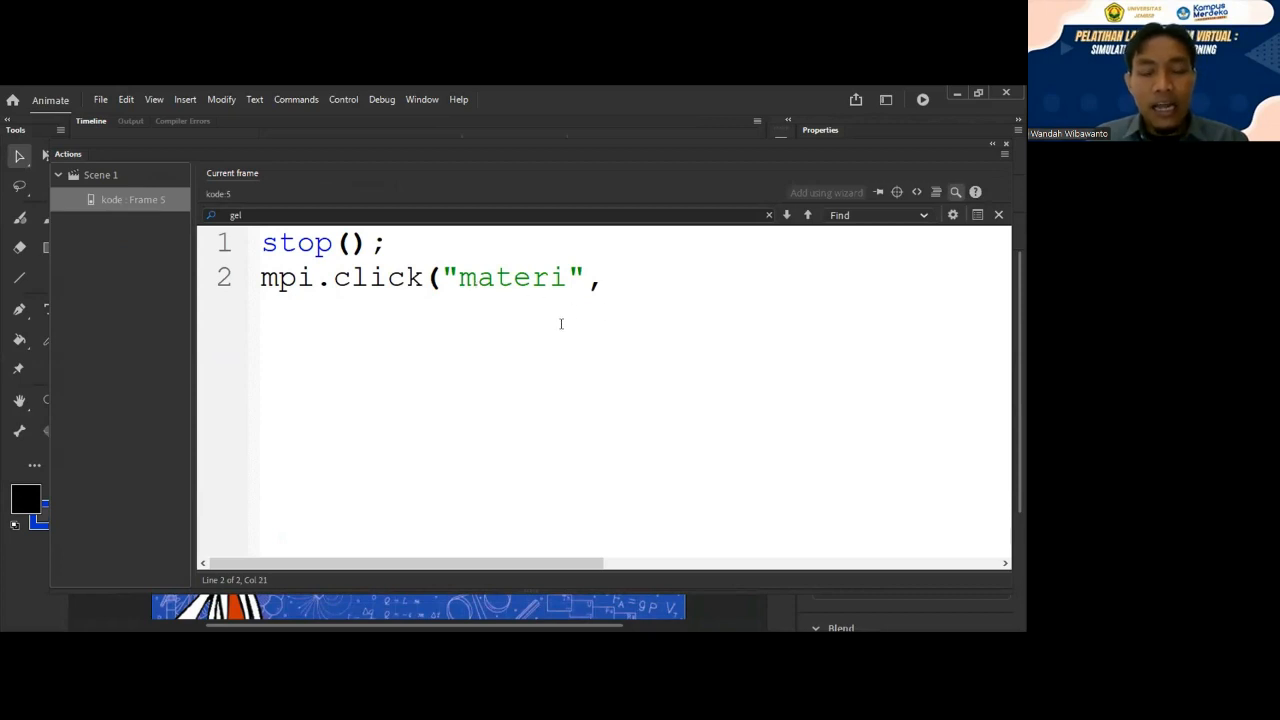
text(10);)
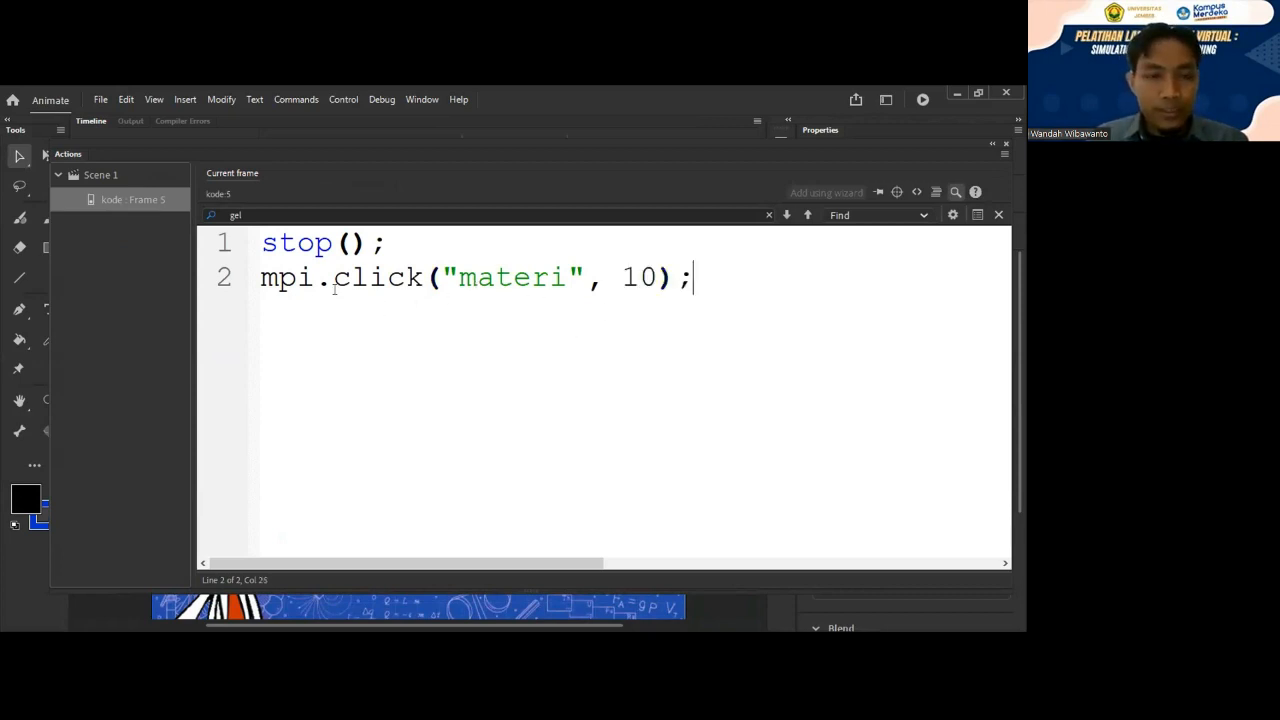
Review the parts of the second script line: the click function, the materi instance name and the frame number 10.
double_click(376, 283)
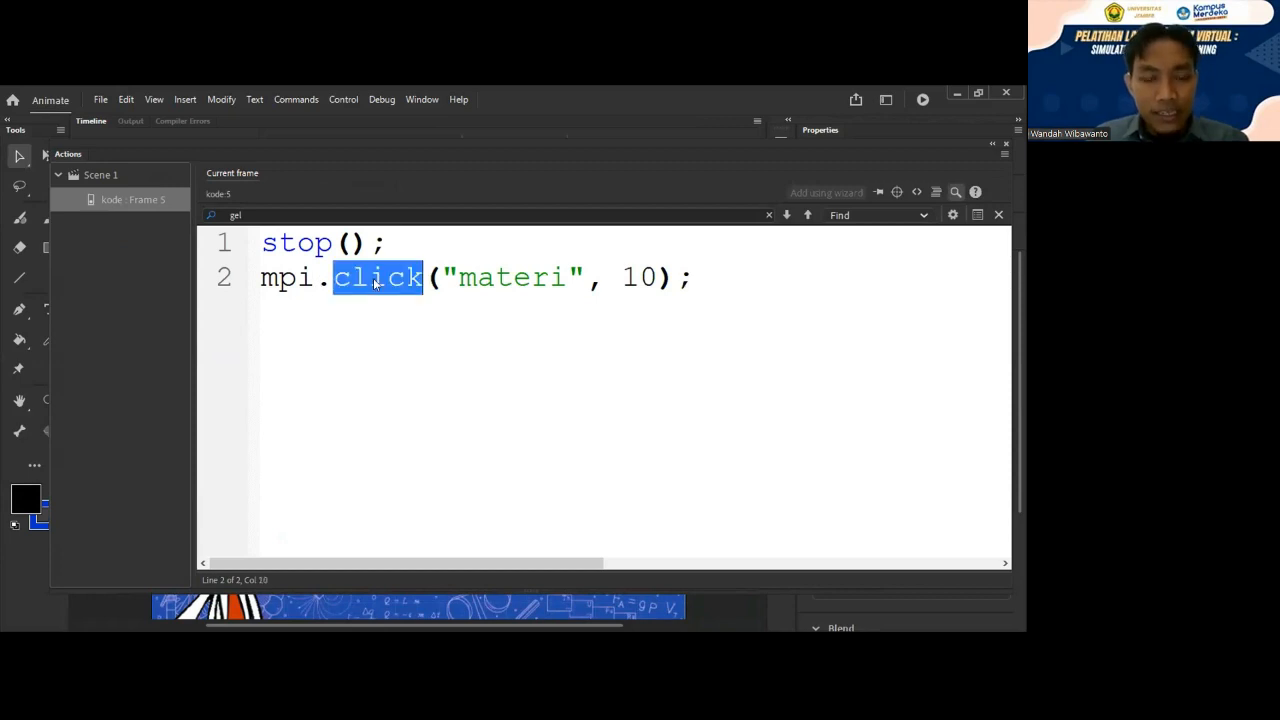
click(517, 280)
triple_click(518, 280)
double_click(520, 281)
double_click(640, 278)
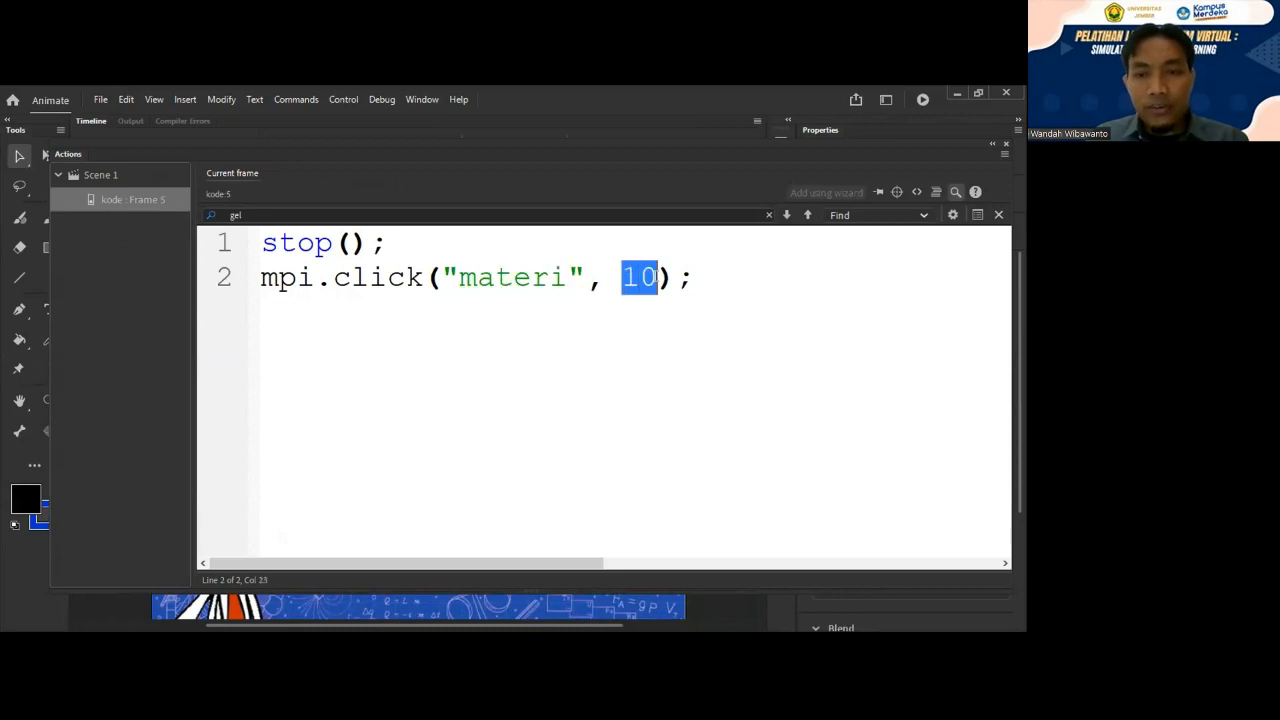
Close the script editor, check the Materi button's instance name and the material page at frame 10, and return to frame 5.
click(1006, 144)
click(468, 513)
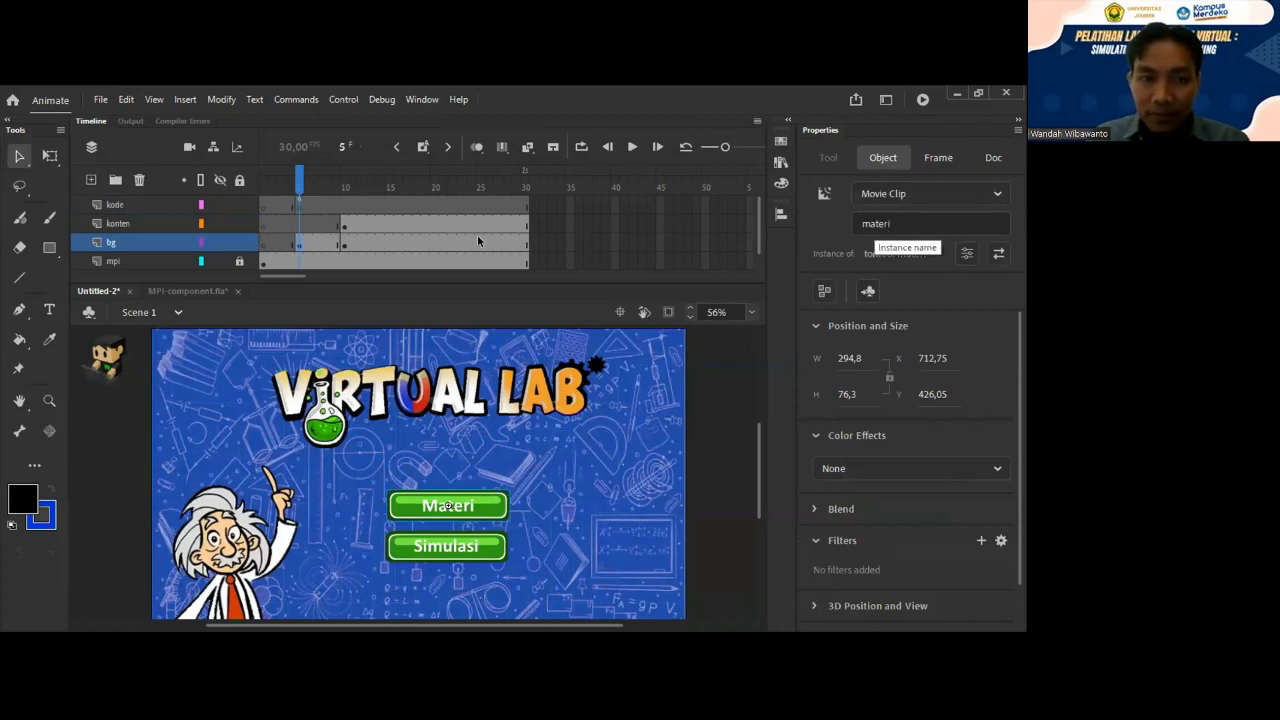
click(345, 190)
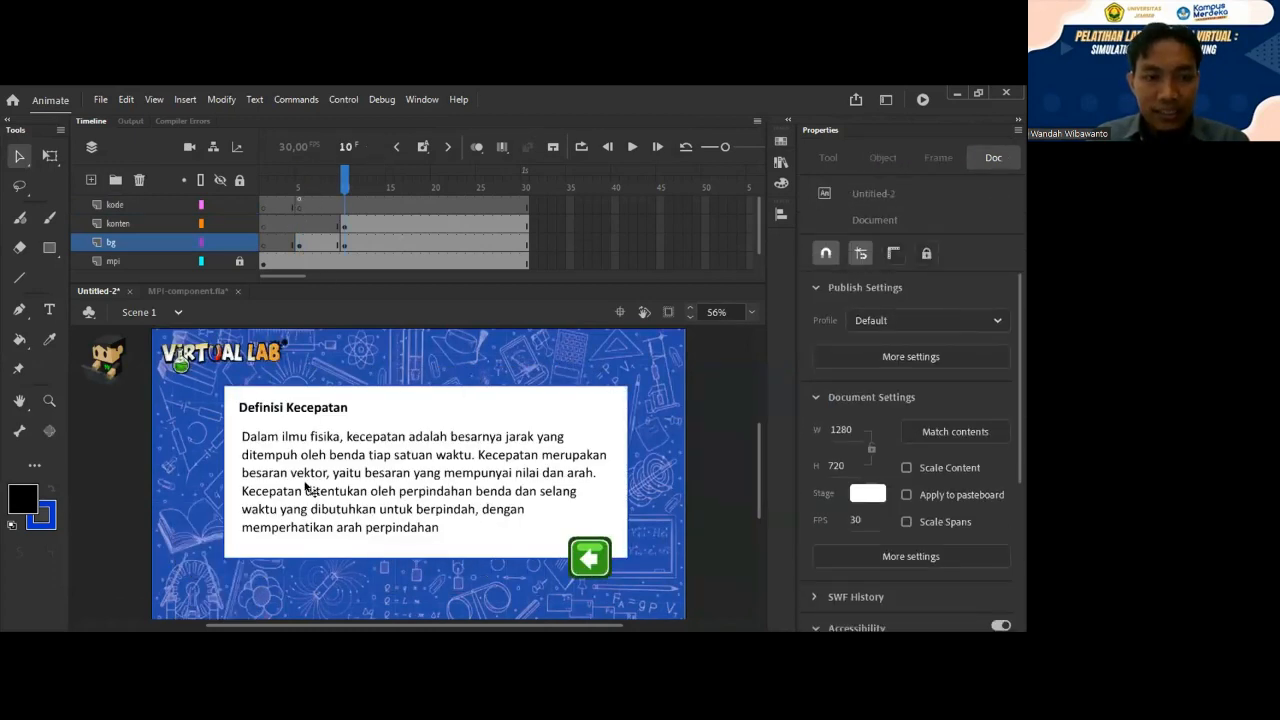
click(301, 187)
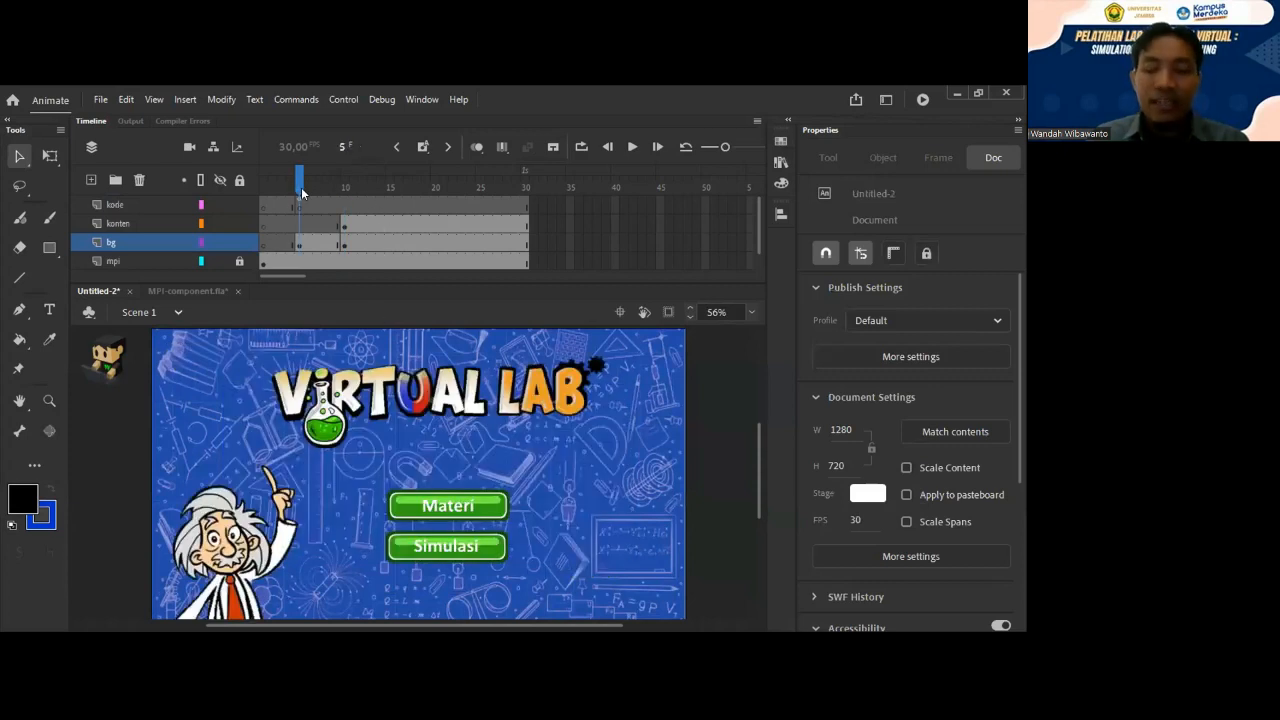